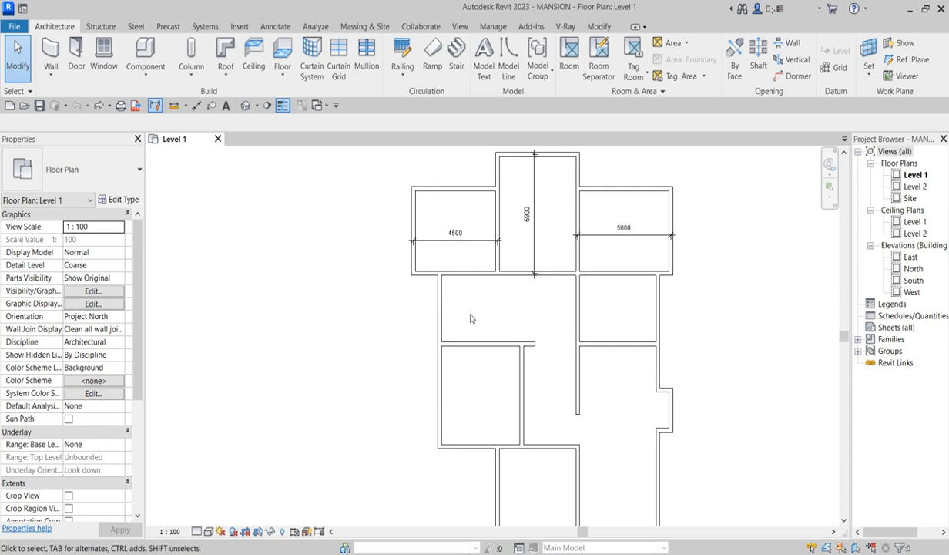
# Step: Delete all linear dimensions visible in the Level 1 floor plan
pyautogui.scroll(2, 439, 308)
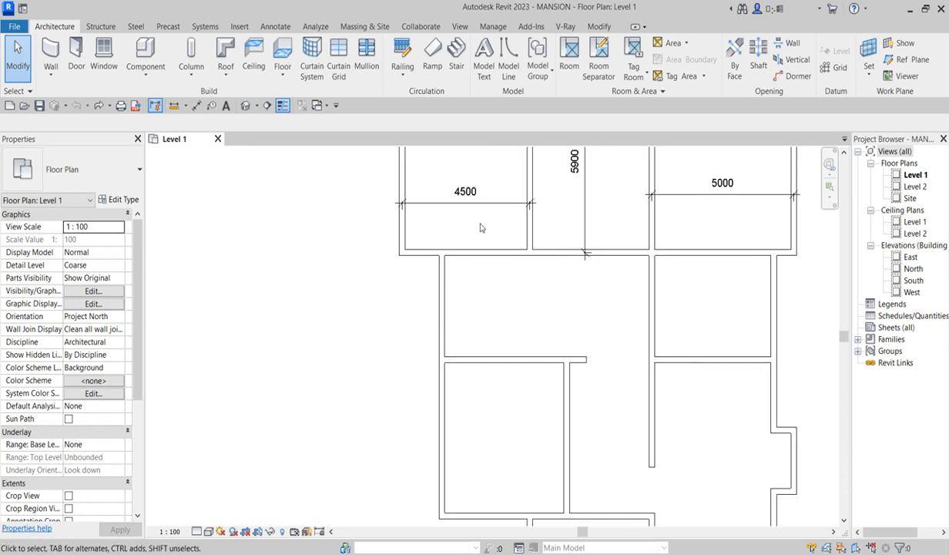
pyautogui.scroll(-2, 467, 219)
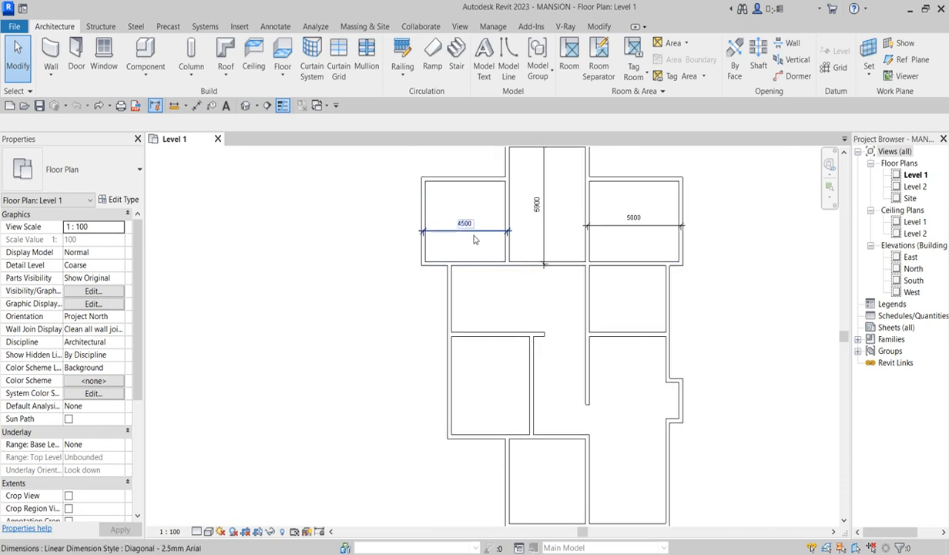
pyautogui.click(466, 240)
pyautogui.rightClick(472, 238)
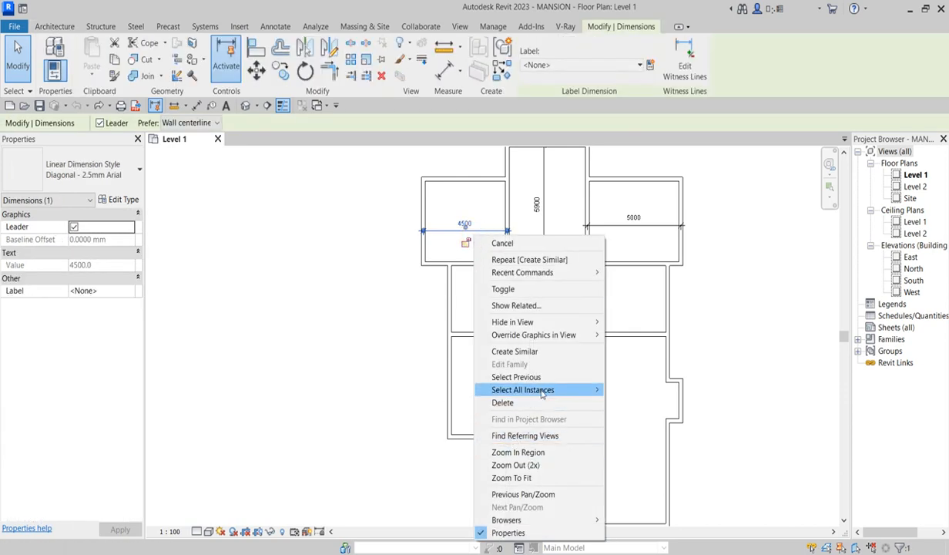
pyautogui.moveTo(548, 387)
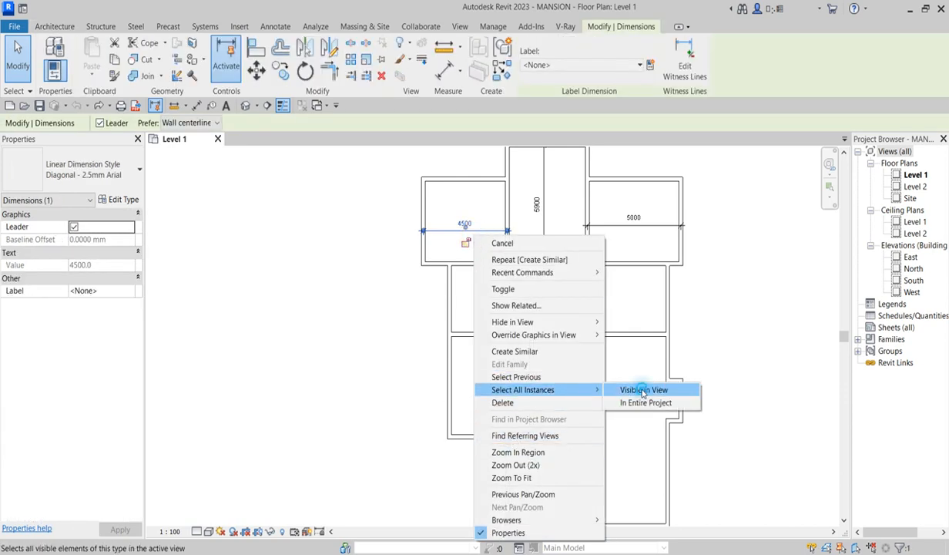
pyautogui.click(637, 389)
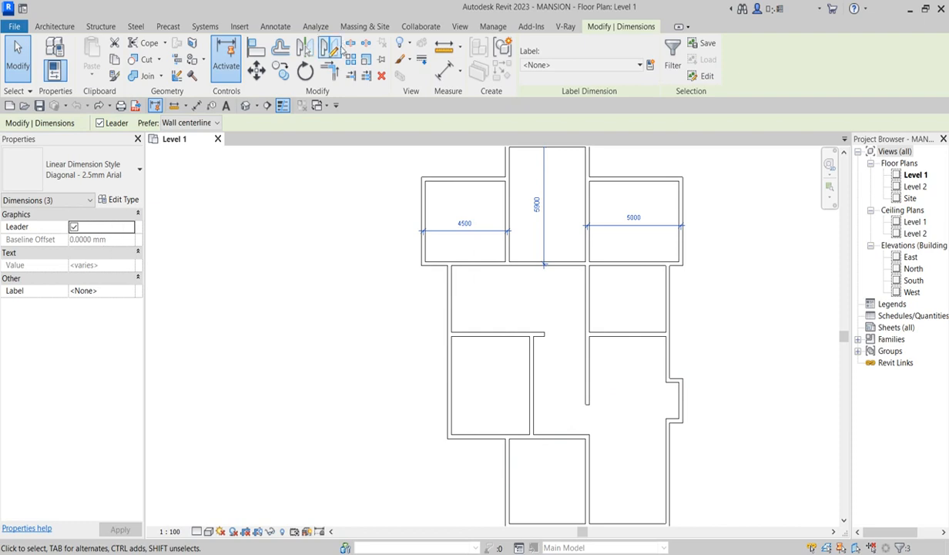
pyautogui.click(388, 76)
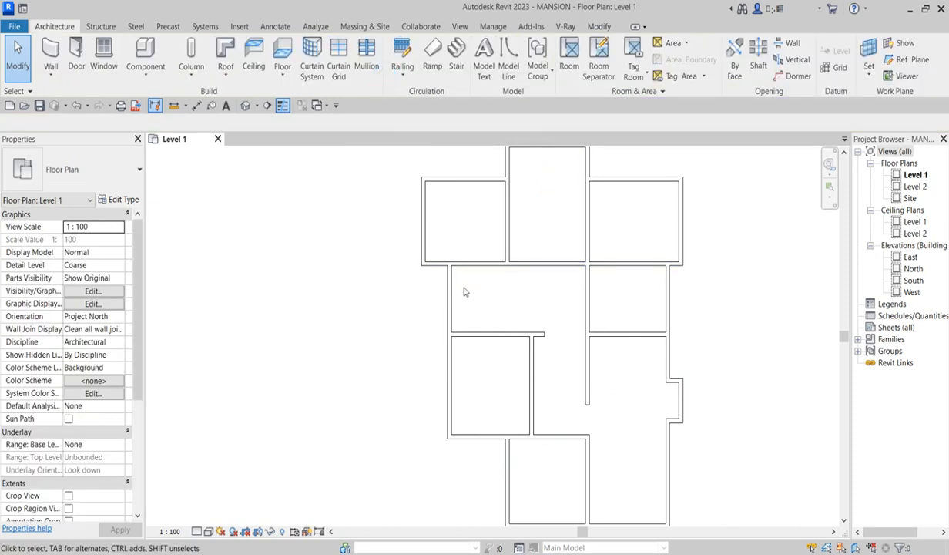
# Step: Draw two Generic - 200mm walls enclosing a small room about 1700 mm wide in the upper-left corner of the middle-left room
pyautogui.scroll(2, 460, 286)
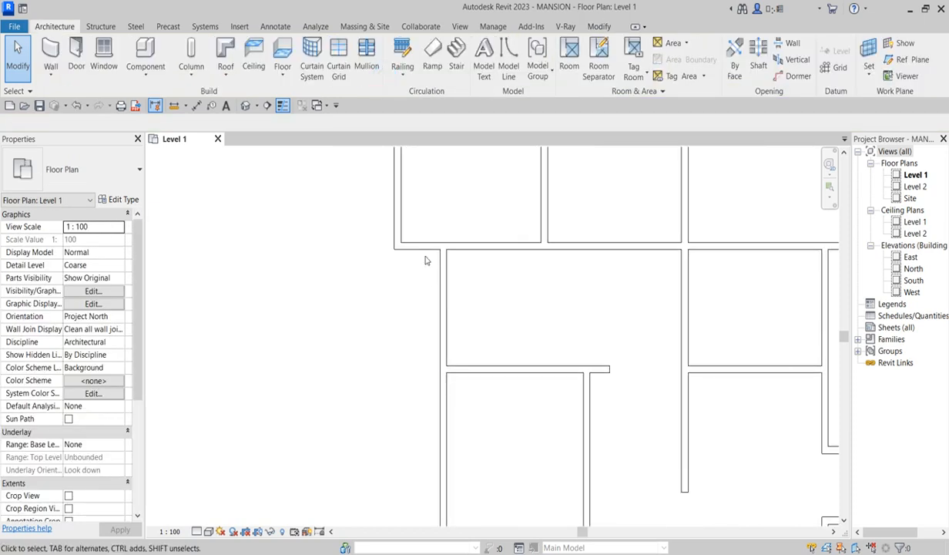
pyautogui.click(444, 296)
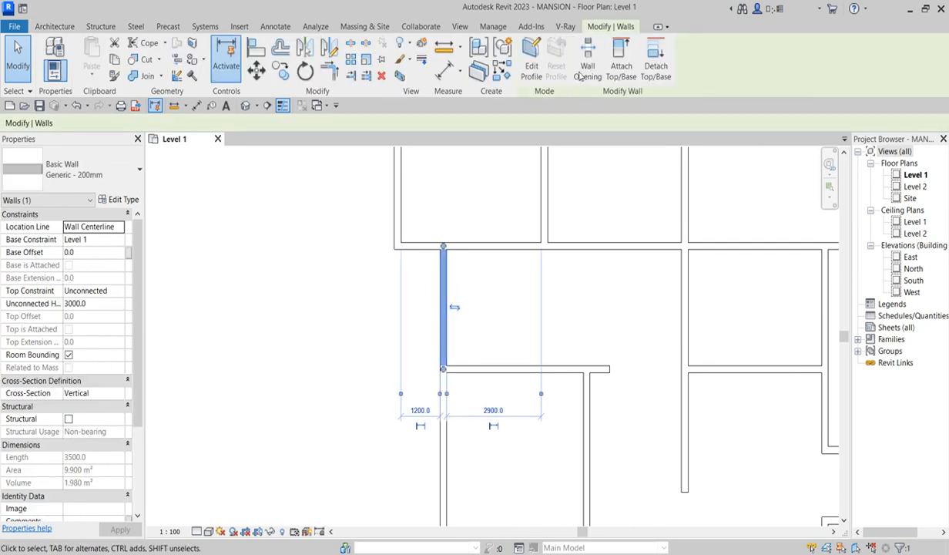
pyautogui.press('c')
pyautogui.press('s')
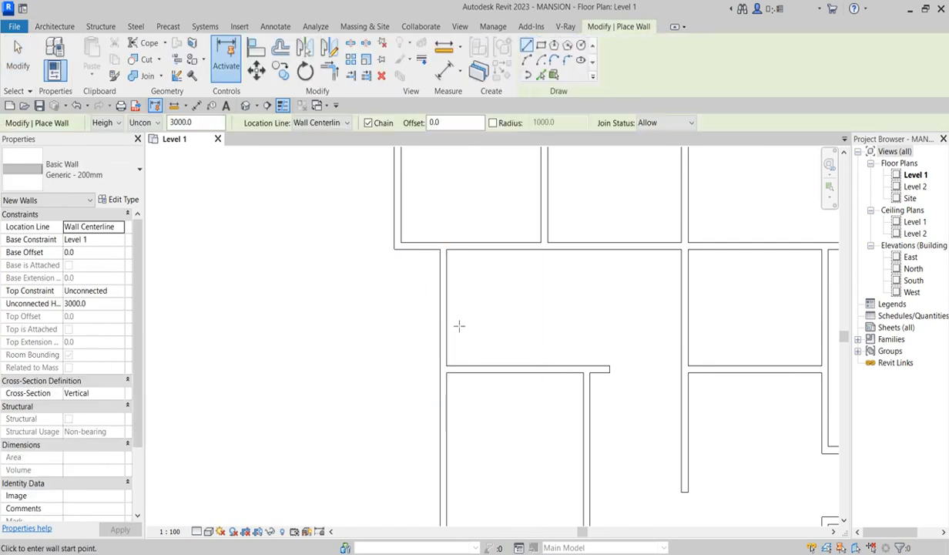
pyautogui.click(446, 306)
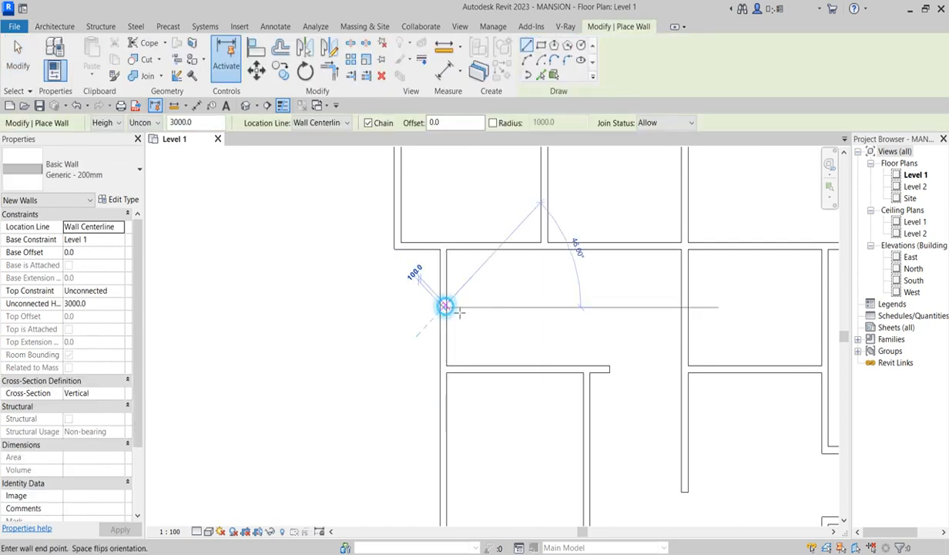
pyautogui.click(505, 306)
pyautogui.click(504, 248)
pyautogui.press('Escape')
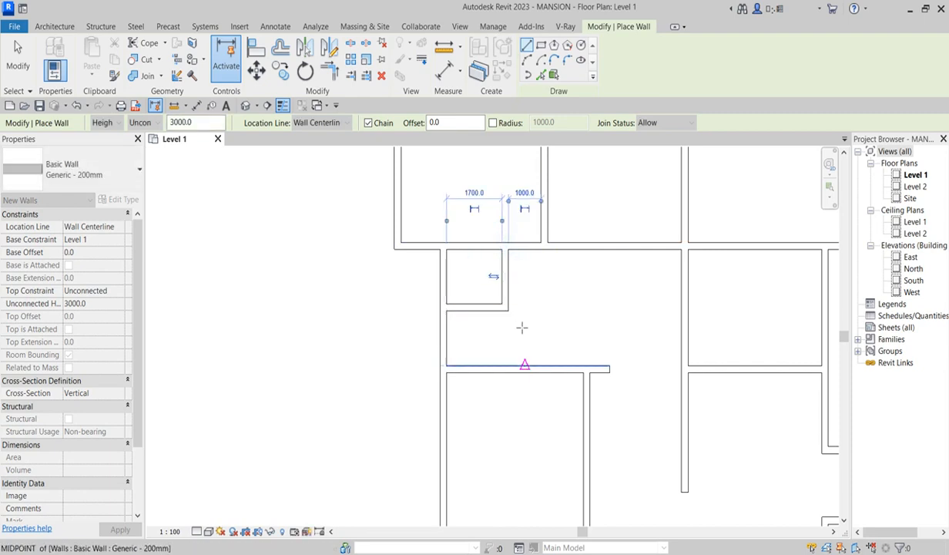
# Step: Draw two Generic - 200mm walls enclosing a small room about 2200 mm deep in the upper-left corner of the upper-right room
pyautogui.scroll(-2, 515, 310)
pyautogui.scroll(-2, 553, 298)
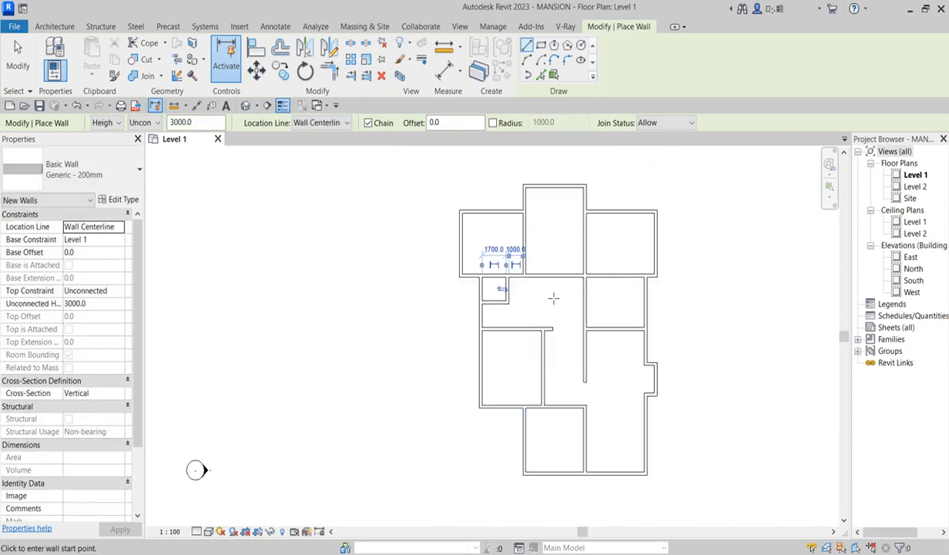
pyautogui.scroll(2, 605, 220)
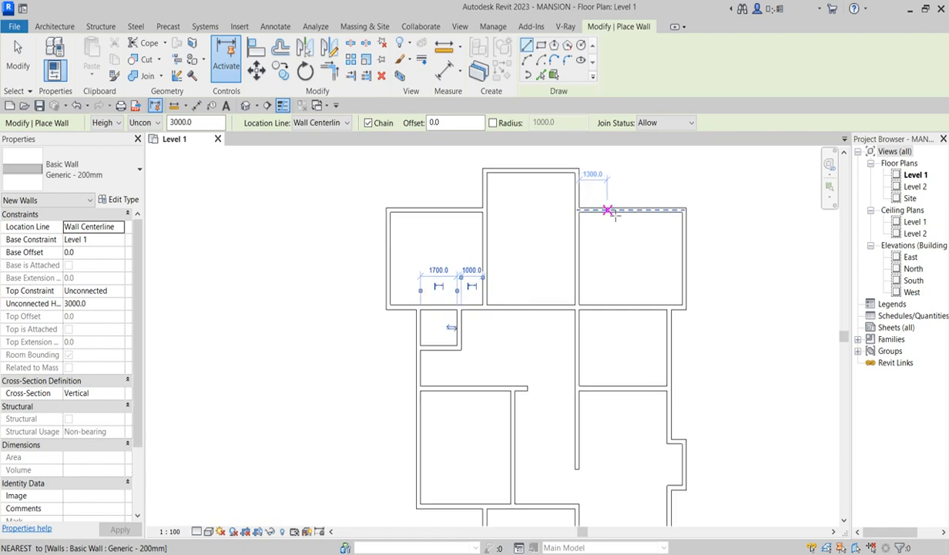
pyautogui.click(612, 210)
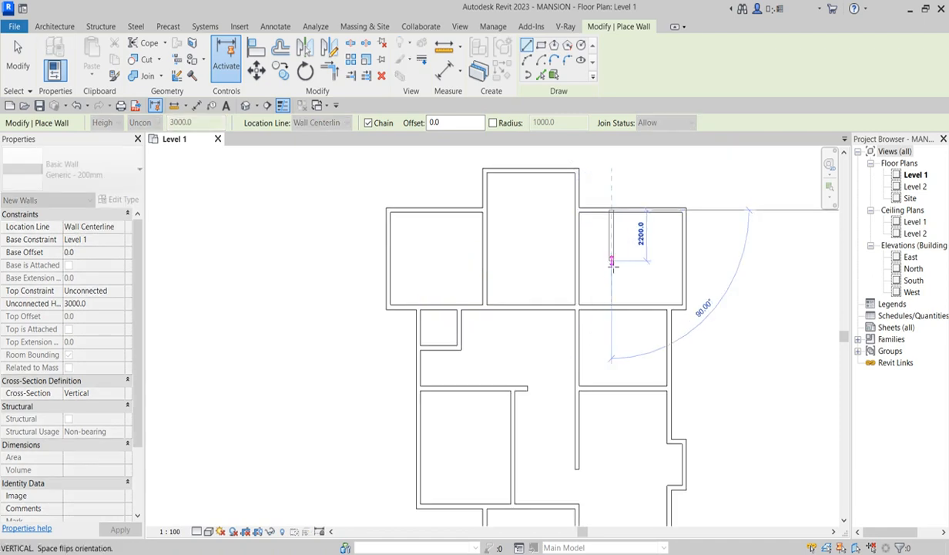
pyautogui.click(612, 267)
pyautogui.click(574, 265)
pyautogui.press('Escape')
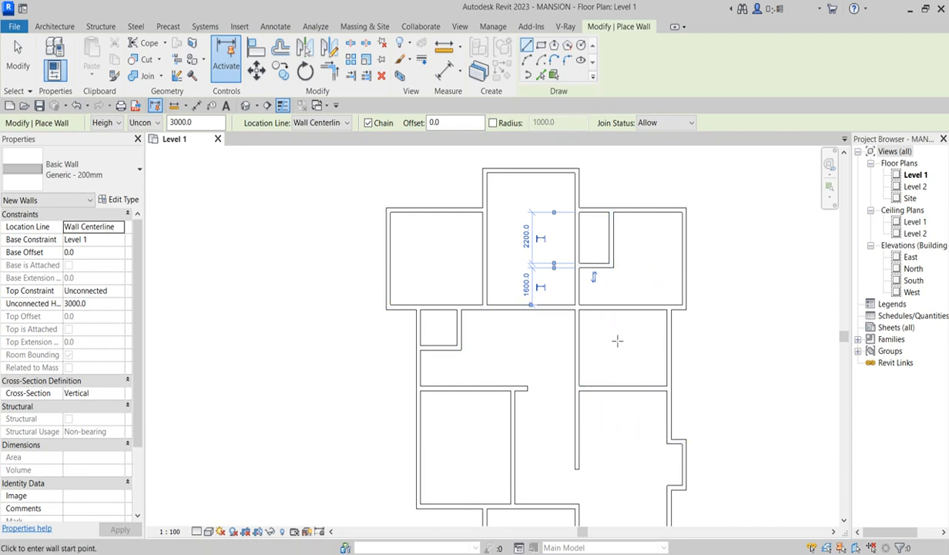
# Step: Draw two Generic - 200mm walls enclosing a small room about 1600 mm deep in the upper-left corner of the lower-left room
pyautogui.scroll(-1, 573, 344)
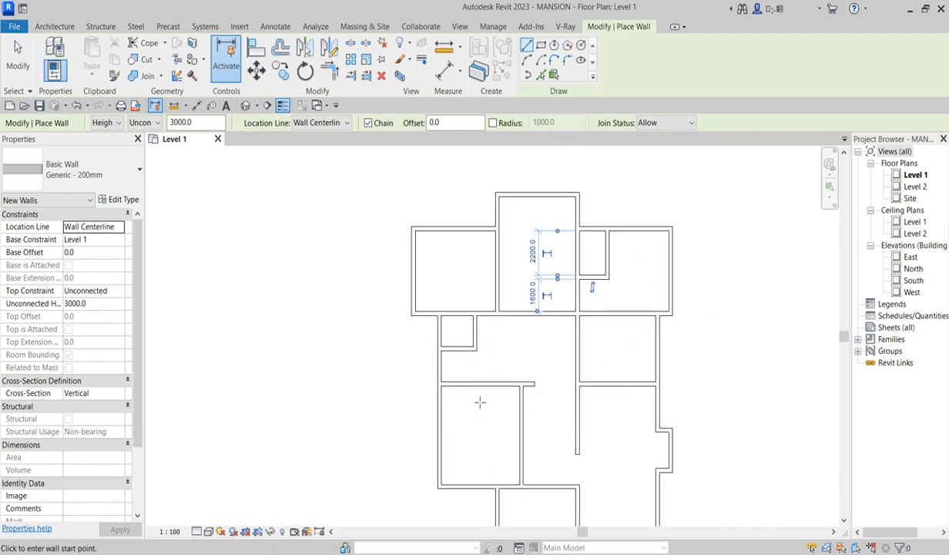
pyautogui.scroll(-3, 510, 343)
pyautogui.scroll(3, 508, 433)
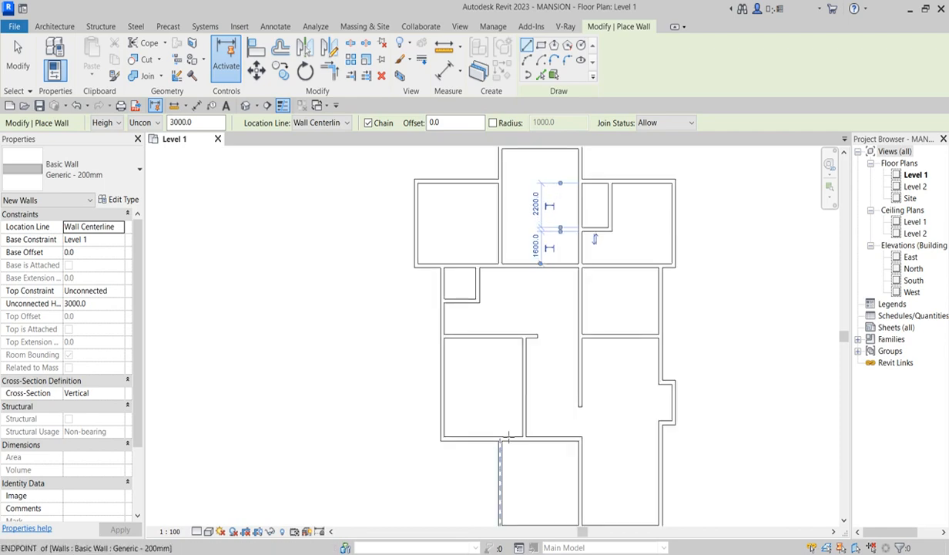
pyautogui.scroll(2, 474, 393)
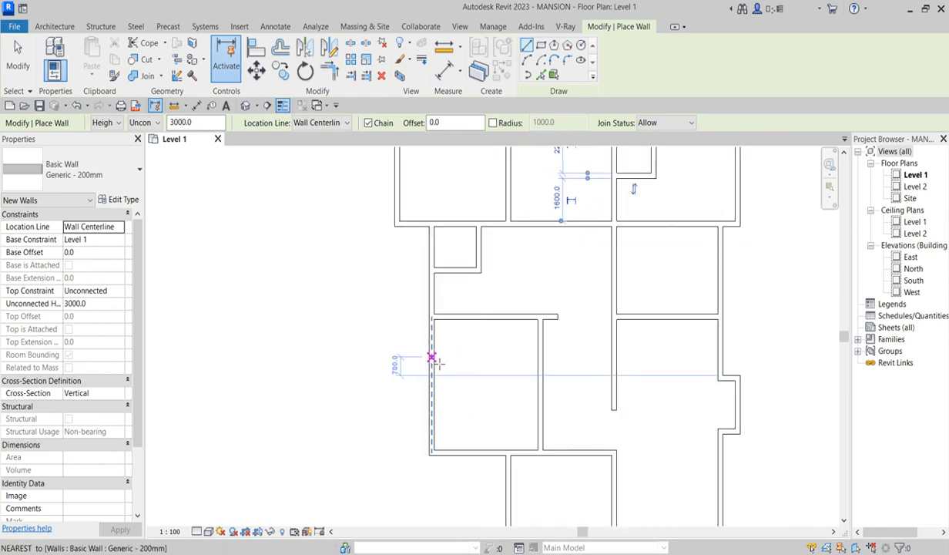
pyautogui.click(432, 360)
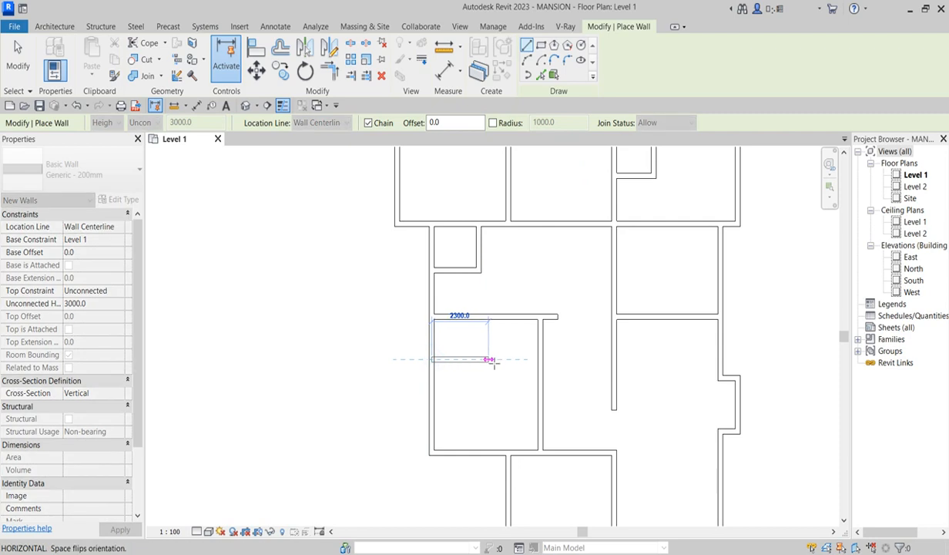
pyautogui.click(493, 359)
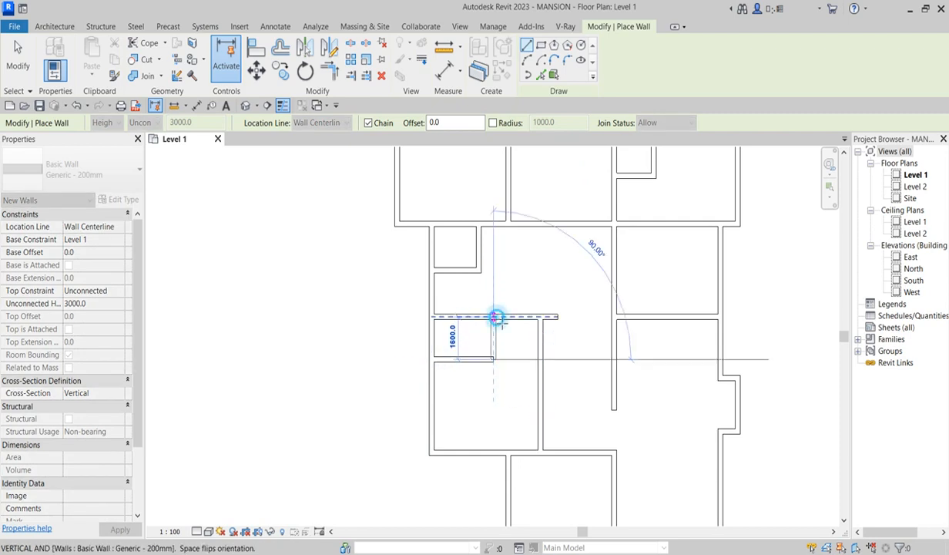
pyautogui.click(494, 318)
pyautogui.press('Escape')
pyautogui.rightClick(513, 363)
pyautogui.click(542, 370)
pyautogui.rightClick(512, 356)
pyautogui.click(547, 364)
pyautogui.scroll(2, 469, 370)
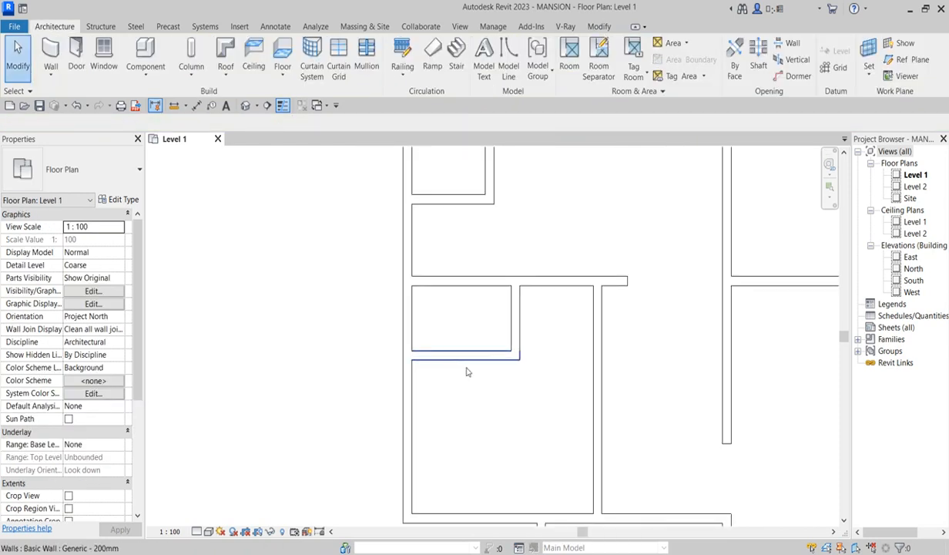
pyautogui.scroll(-2, 479, 401)
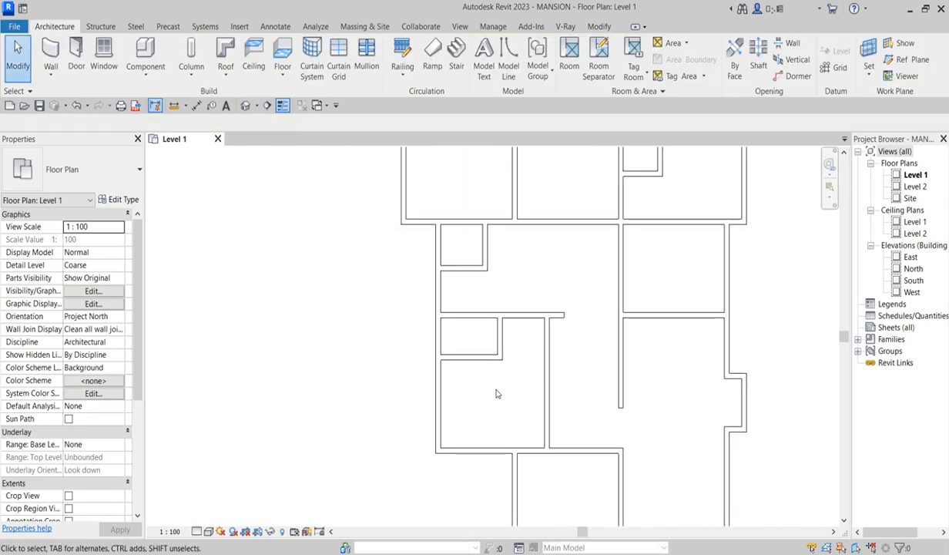
pyautogui.scroll(-2, 453, 338)
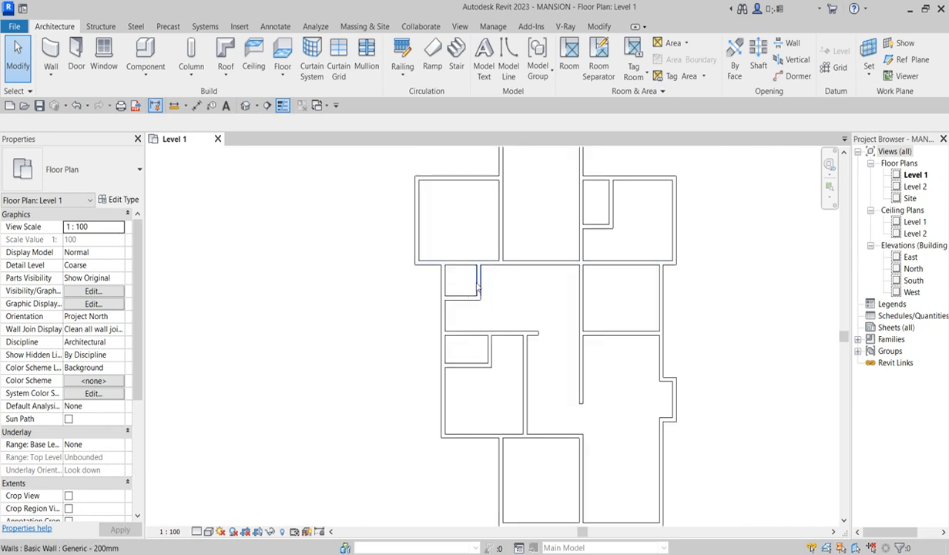
pyautogui.scroll(2, 467, 291)
pyautogui.scroll(-2, 477, 306)
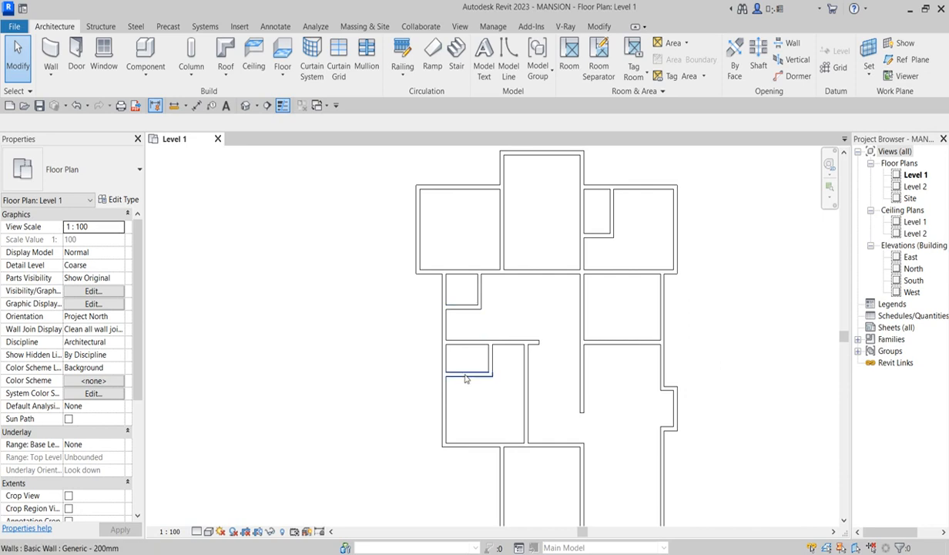
pyautogui.scroll(3, 466, 389)
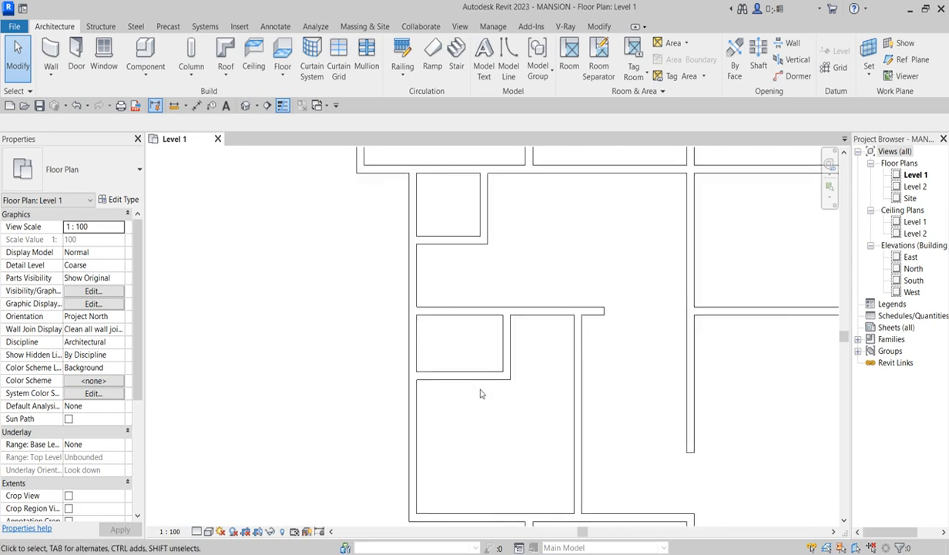
pyautogui.scroll(-3, 509, 344)
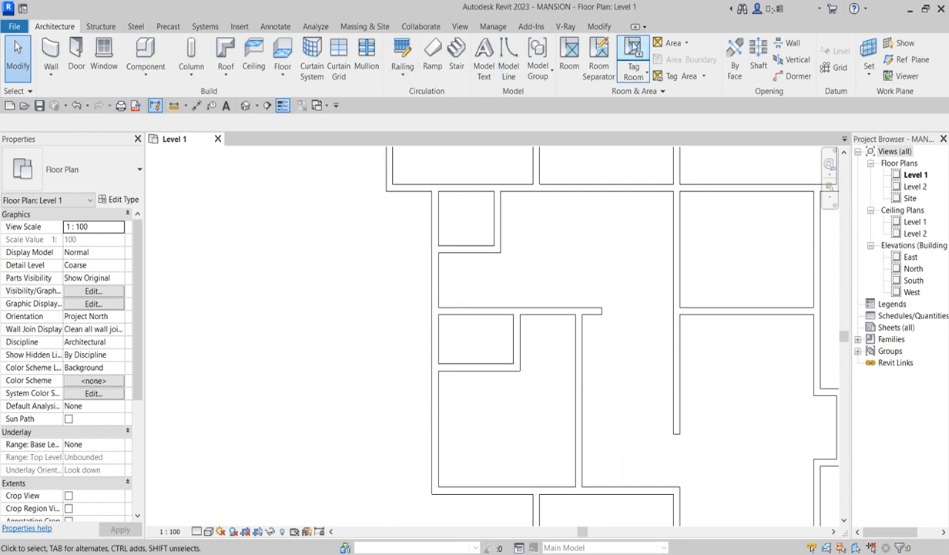
# Step: Align the right wall of the lower-left small room with the right wall of the small room above it
pyautogui.click(598, 26)
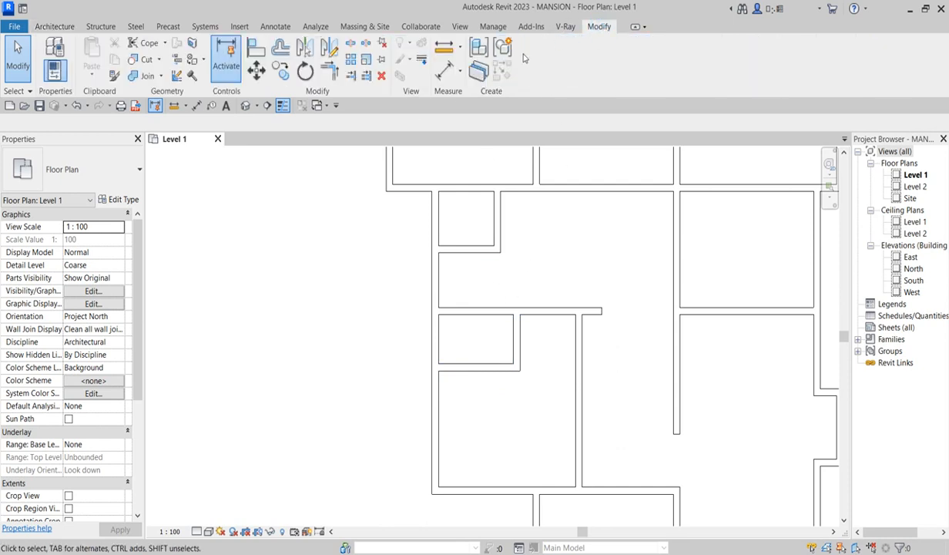
pyautogui.click(256, 49)
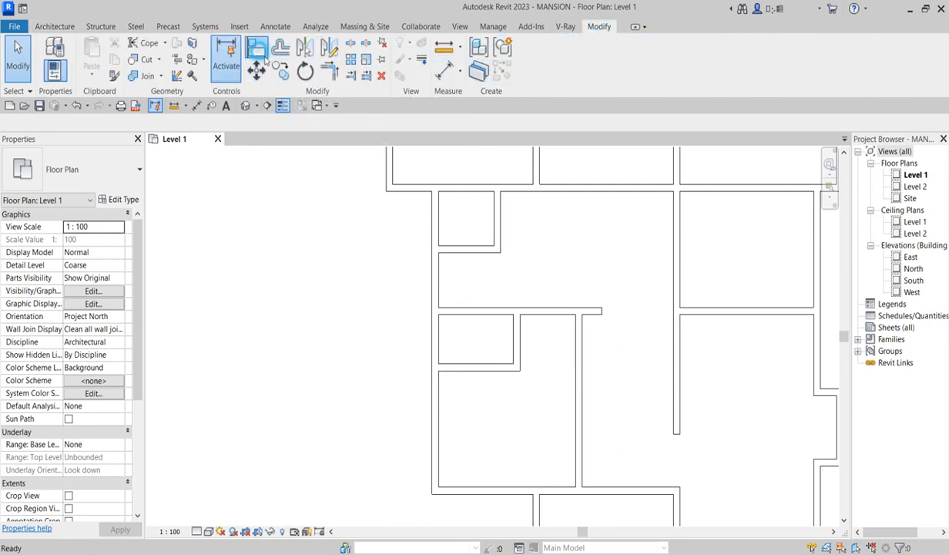
pyautogui.click(503, 233)
pyautogui.click(520, 343)
pyautogui.click(474, 349)
pyautogui.rightClick(473, 348)
pyautogui.click(511, 354)
pyautogui.rightClick(501, 342)
pyautogui.click(545, 348)
# Step: Nudge the bottom wall of the lower-left small room downward to a clear depth of 1600 mm
pyautogui.click(487, 371)
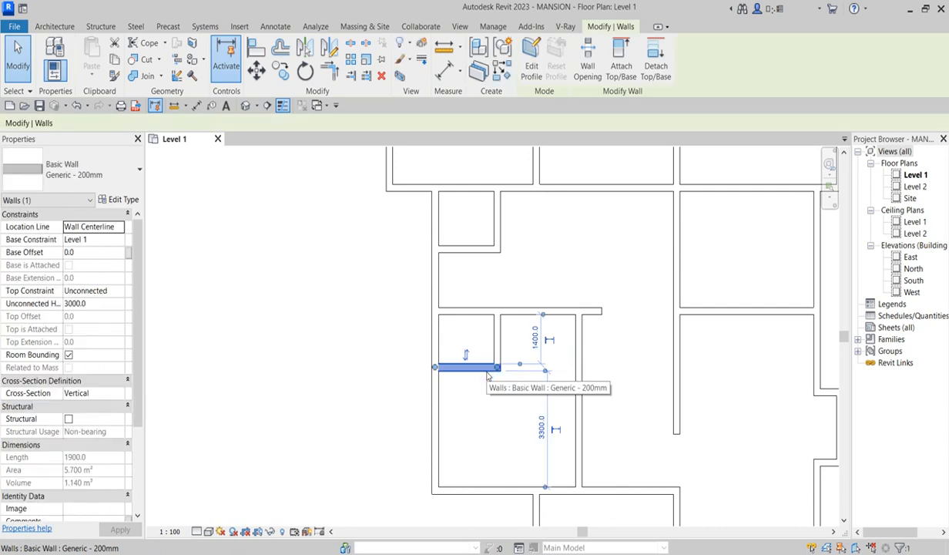
pyautogui.press('Down')
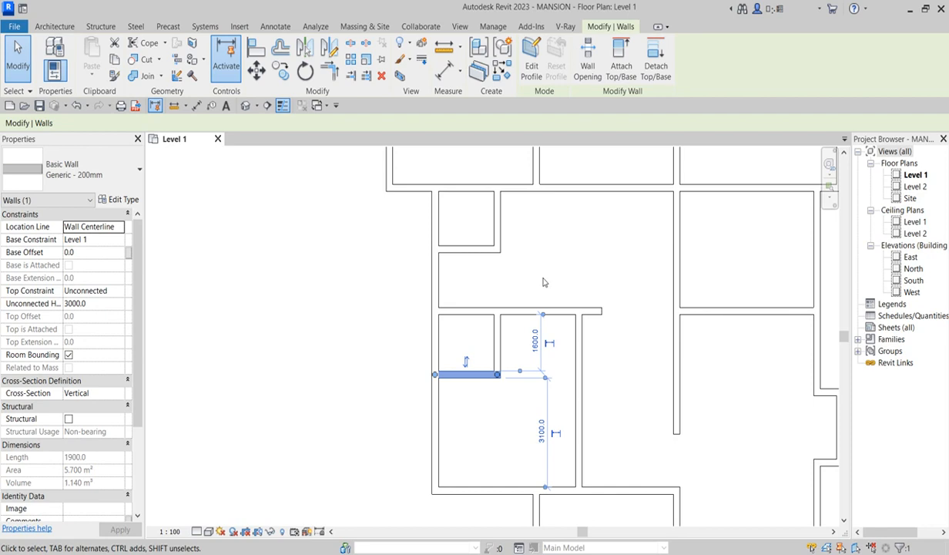
pyautogui.scroll(2, 505, 396)
pyautogui.scroll(-2, 543, 235)
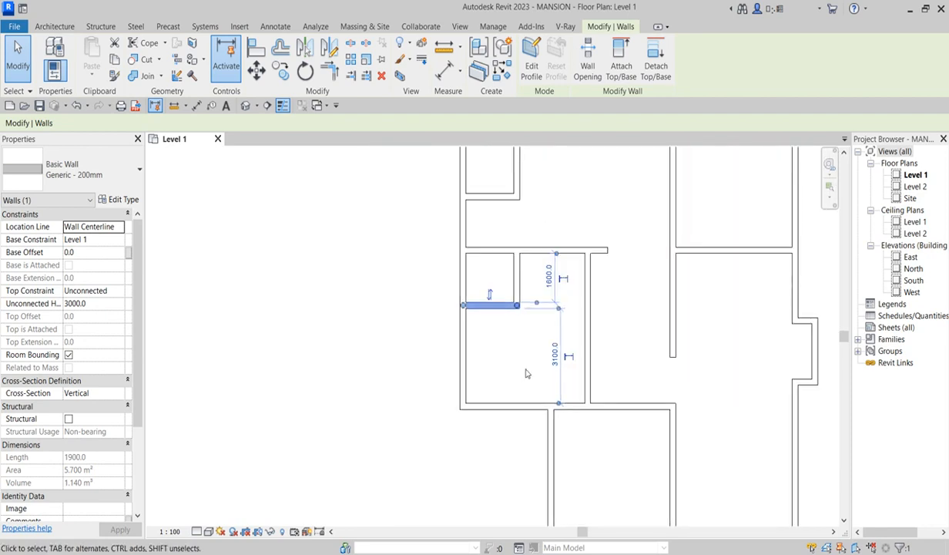
pyautogui.click(513, 346)
pyautogui.scroll(-2, 514, 345)
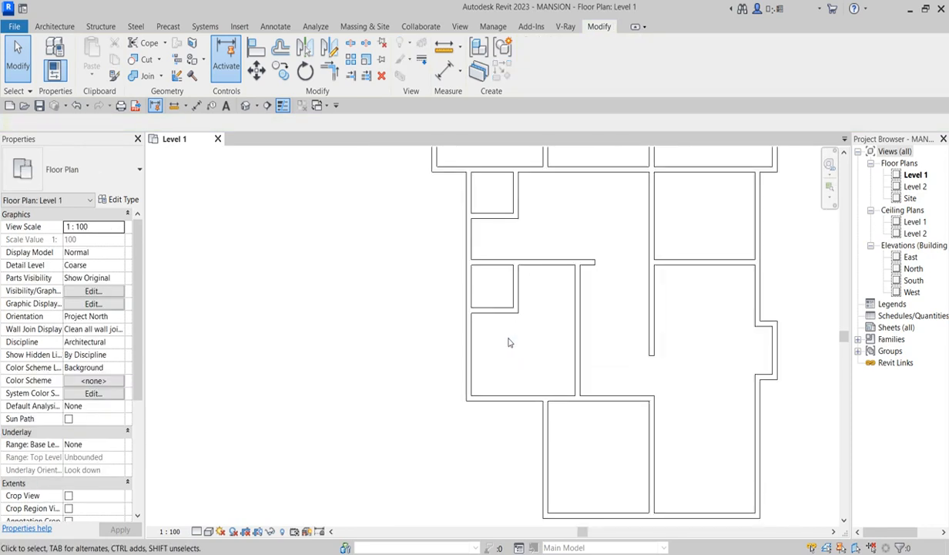
pyautogui.scroll(2, 517, 308)
pyautogui.scroll(1, 517, 308)
pyautogui.scroll(-2, 505, 254)
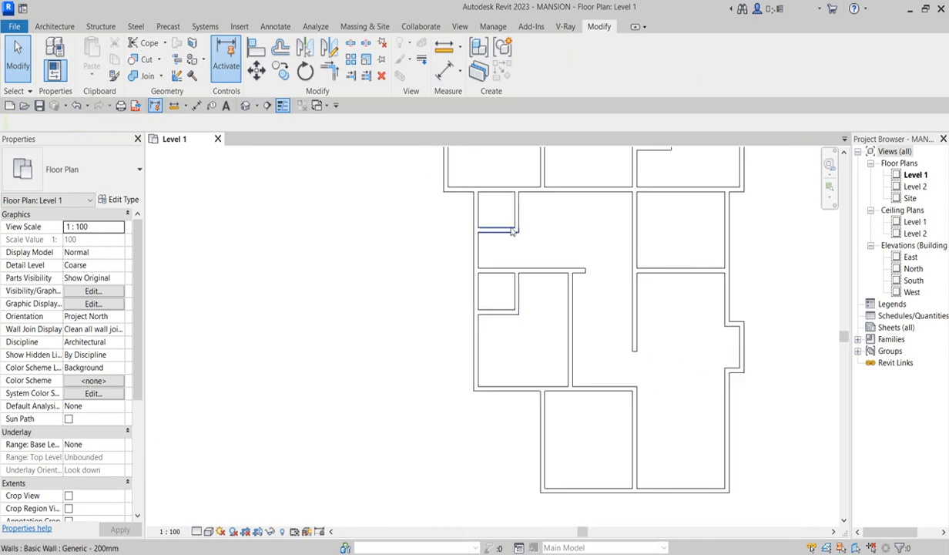
pyautogui.scroll(2, 516, 239)
pyautogui.scroll(-2, 504, 381)
pyautogui.scroll(2, 540, 362)
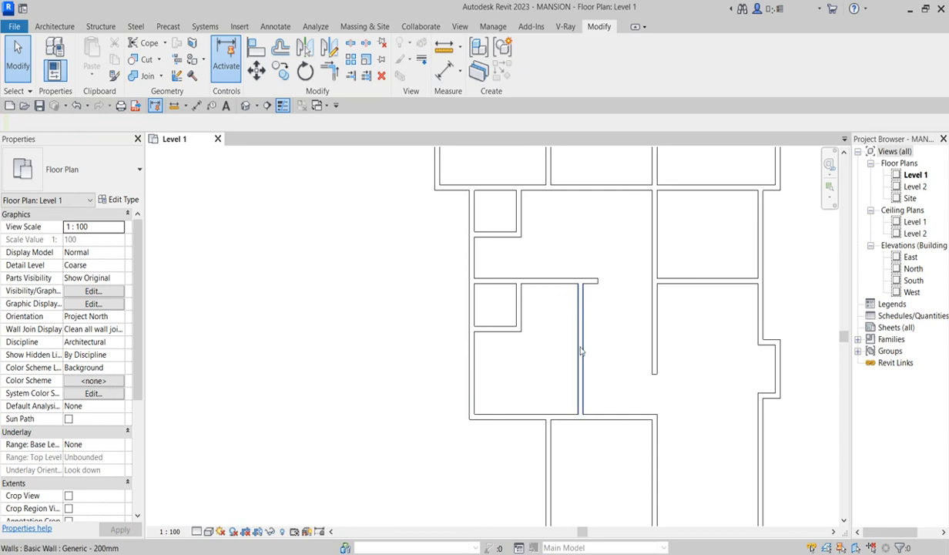
pyautogui.scroll(-2, 493, 366)
pyautogui.scroll(-2, 500, 356)
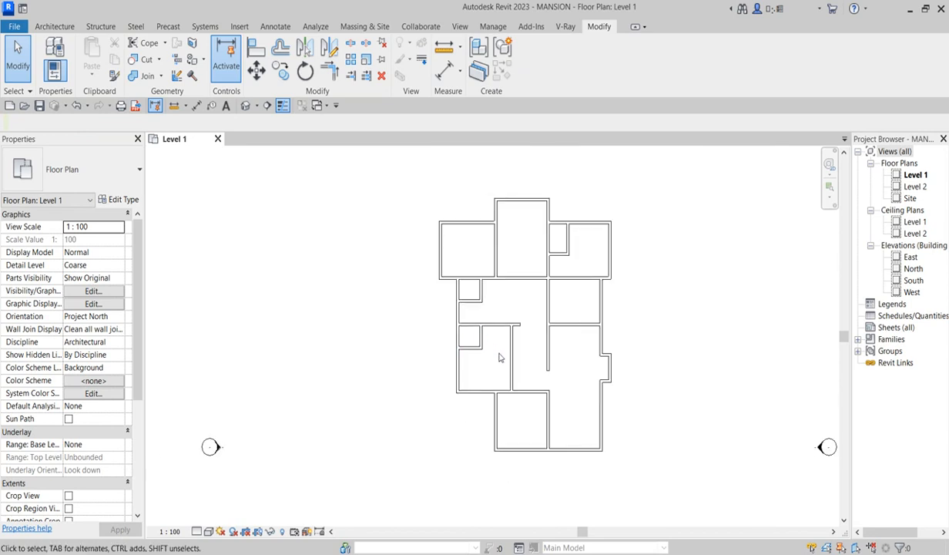
# Step: Draw two Generic - 200mm walls in the bottom-left room: one across it about 1300 mm below its top wall, one closing off about 1400 mm at its right
pyautogui.scroll(2, 500, 357)
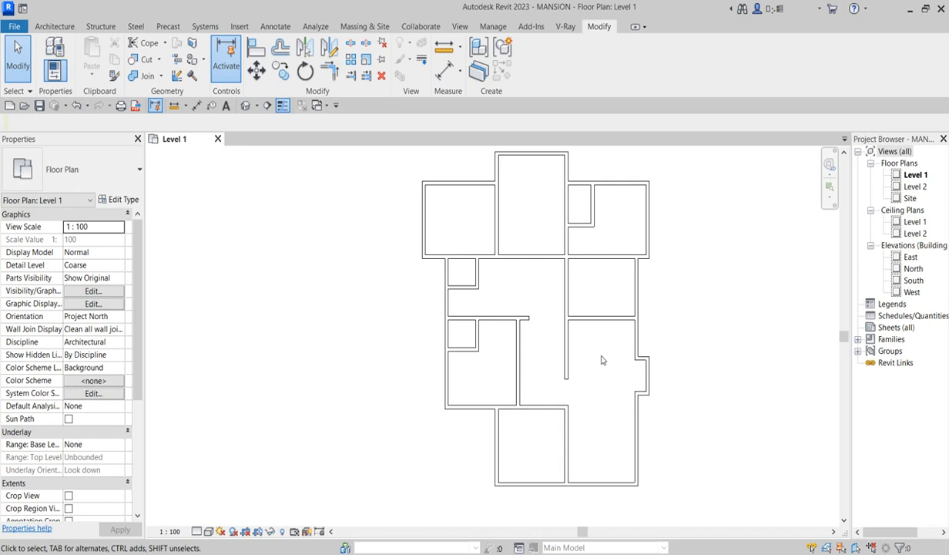
pyautogui.scroll(1, 519, 465)
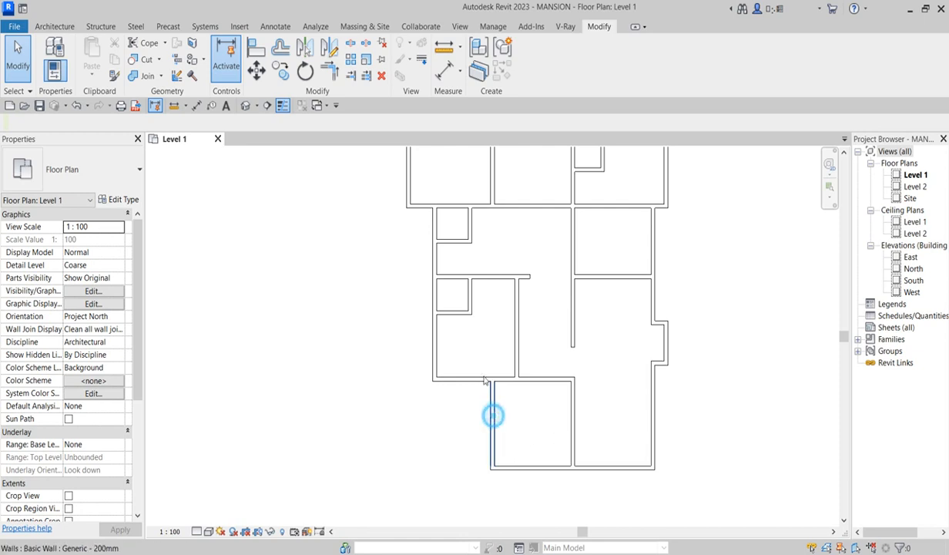
pyautogui.click(493, 415)
pyautogui.click(502, 69)
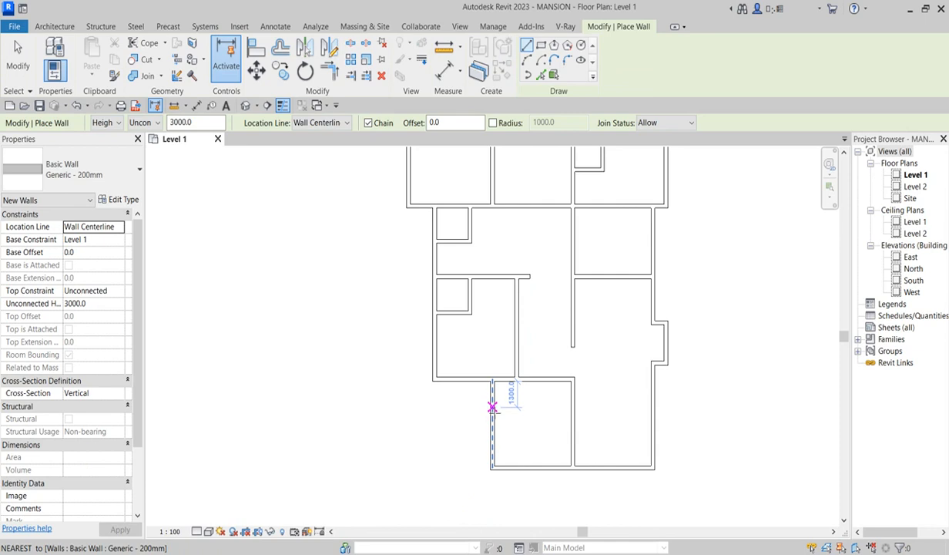
pyautogui.click(491, 410)
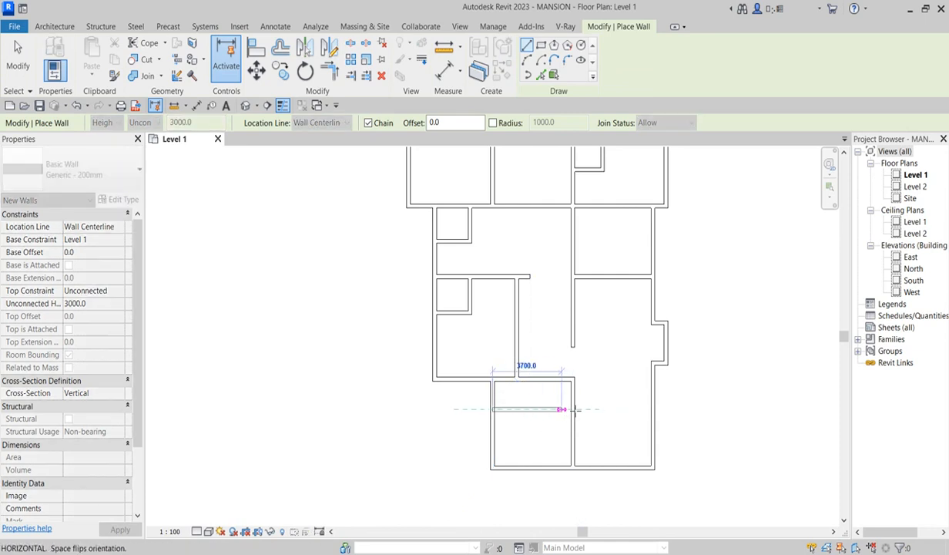
pyautogui.click(572, 409)
pyautogui.press('Escape')
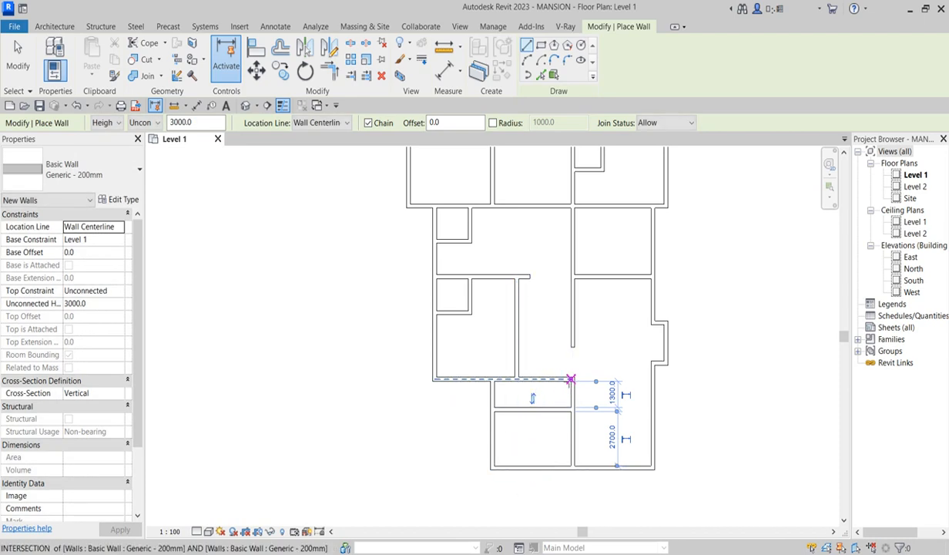
pyautogui.click(544, 379)
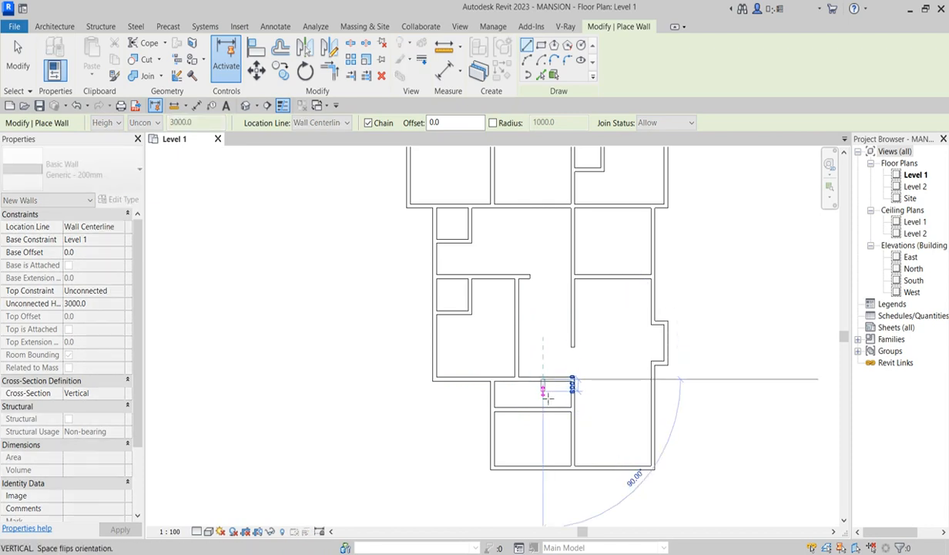
pyautogui.click(545, 409)
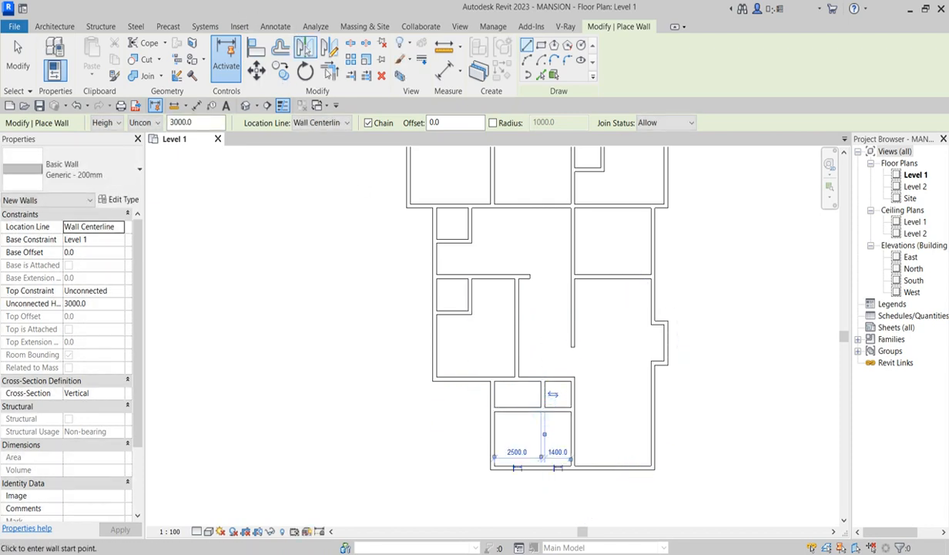
# Step: Trim the new walls into corners so the small upper-right compartment of the bottom-left room opens into the adjoining space
pyautogui.click(330, 74)
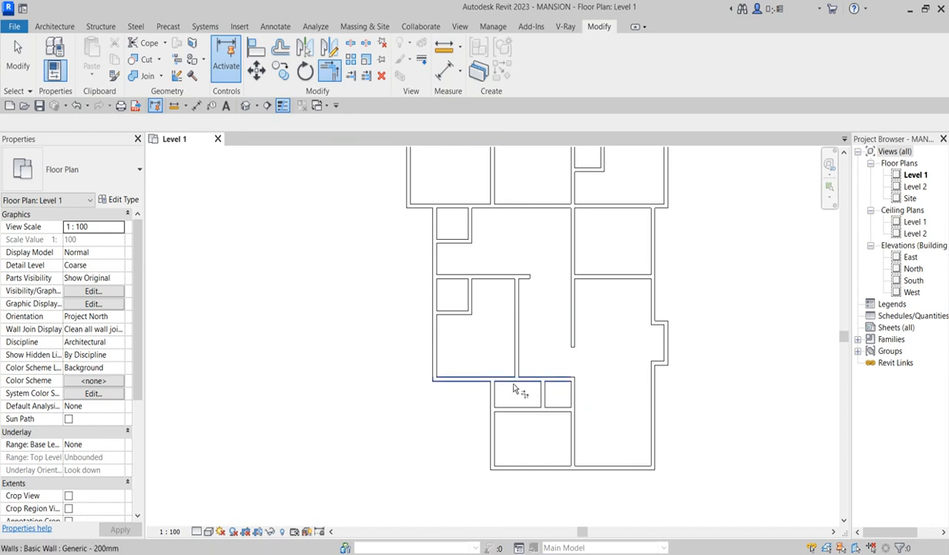
pyautogui.click(539, 384)
pyautogui.click(548, 397)
pyautogui.click(561, 411)
pyautogui.scroll(-2, 578, 441)
pyautogui.scroll(2, 586, 450)
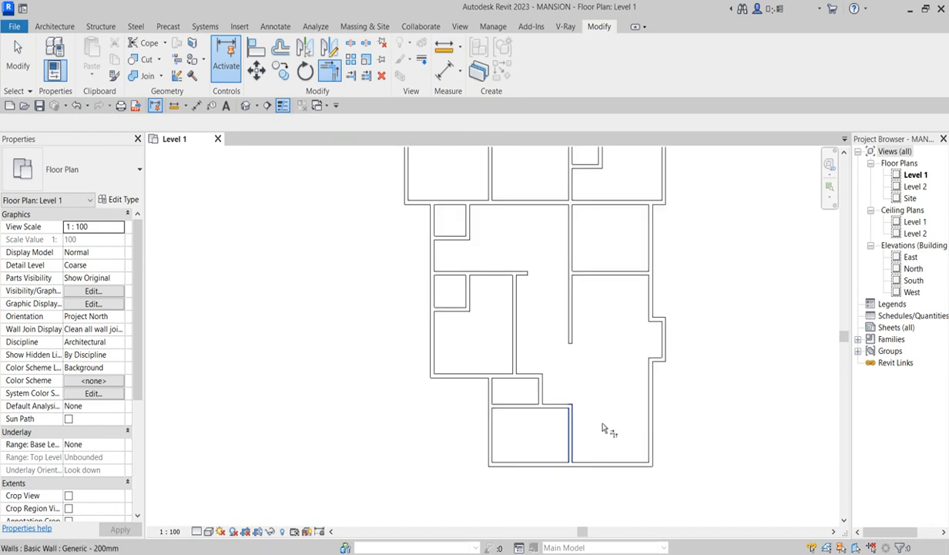
pyautogui.rightClick(606, 346)
pyautogui.click(631, 356)
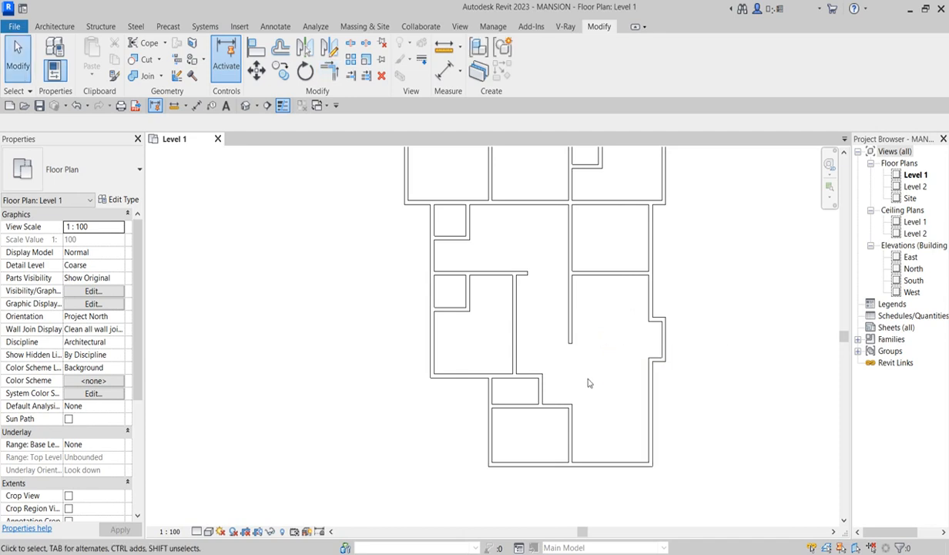
# Step: Examine the overall wall layout of the Level 1 plan, including the long central wall and the lower rooms
pyautogui.scroll(1, 589, 376)
pyautogui.scroll(1, 594, 374)
pyautogui.scroll(-2, 582, 372)
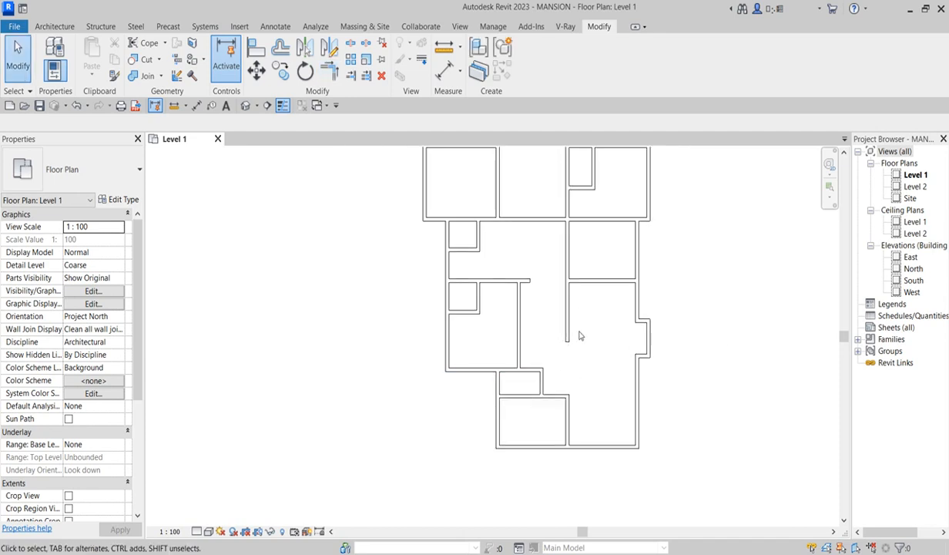
pyautogui.scroll(-2, 566, 270)
pyautogui.scroll(3, 568, 288)
pyautogui.click(564, 292)
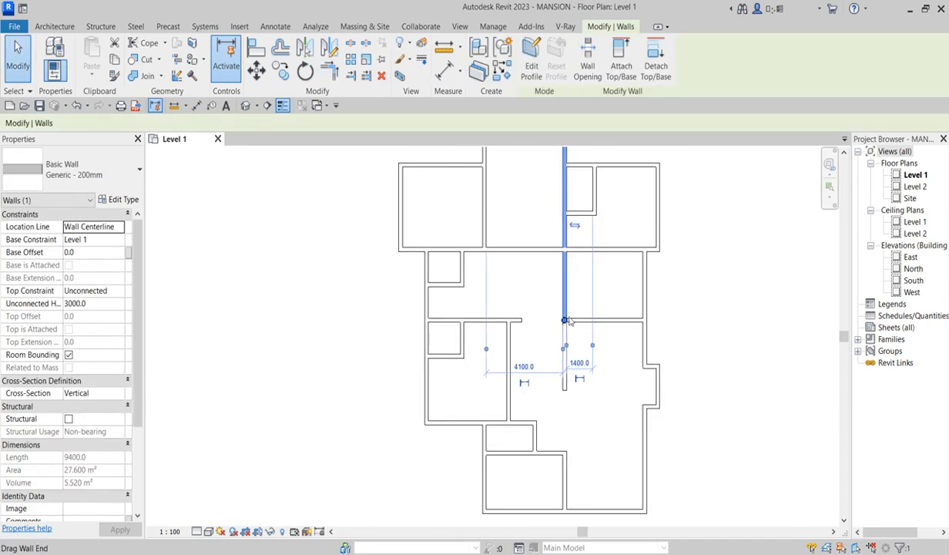
pyautogui.click(614, 292)
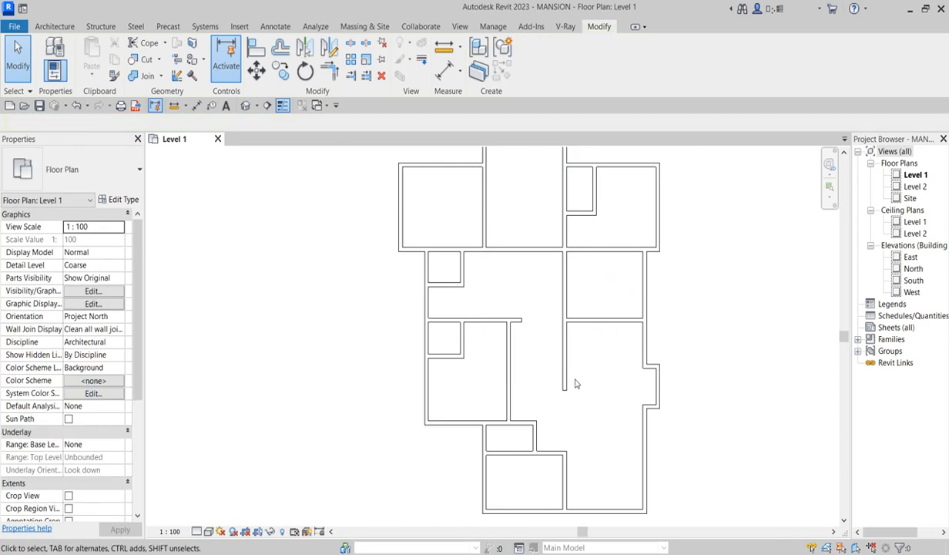
pyautogui.scroll(2, 591, 425)
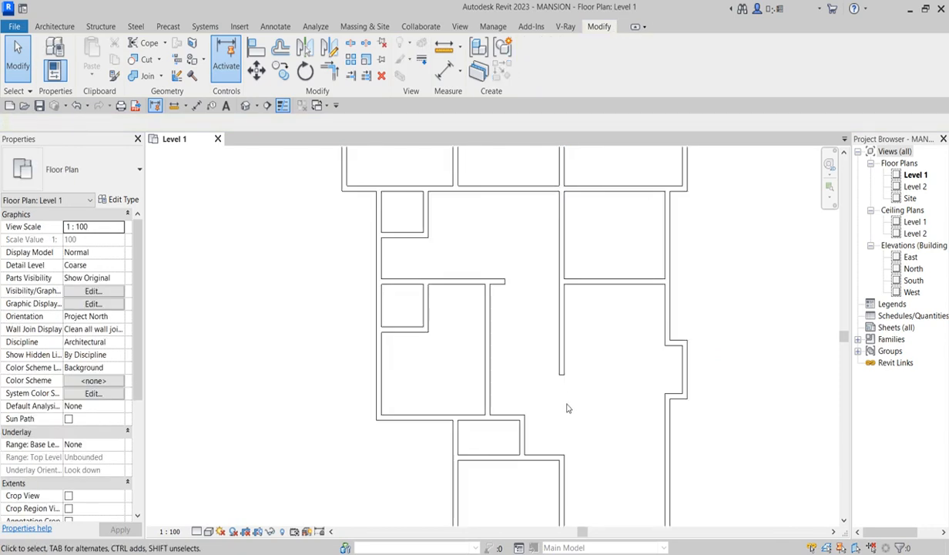
pyautogui.scroll(-3, 539, 437)
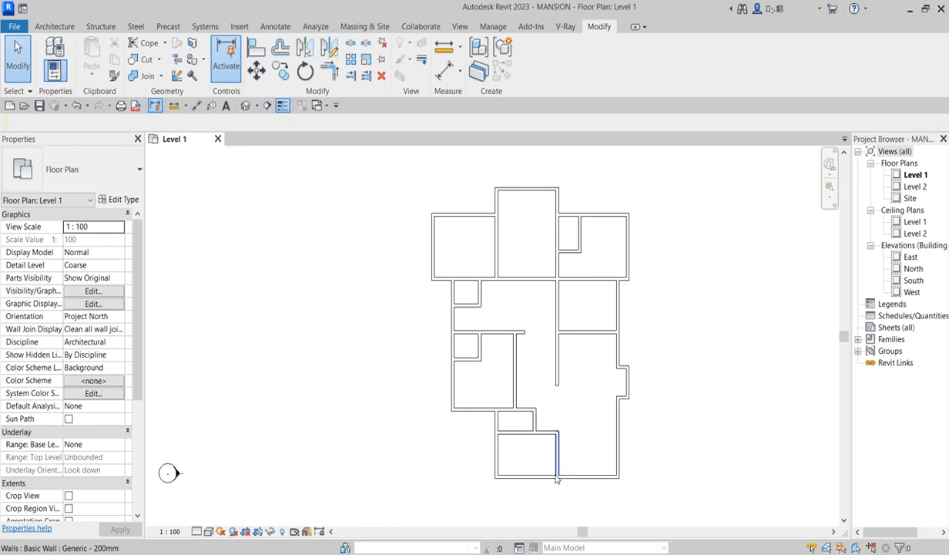
pyautogui.scroll(-1, 496, 339)
pyautogui.scroll(2, 520, 311)
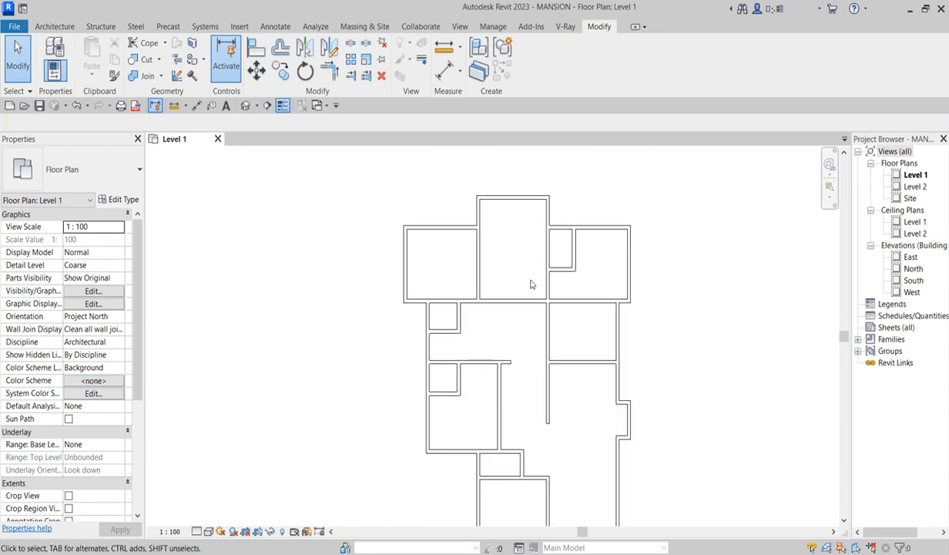
pyautogui.scroll(-1, 527, 290)
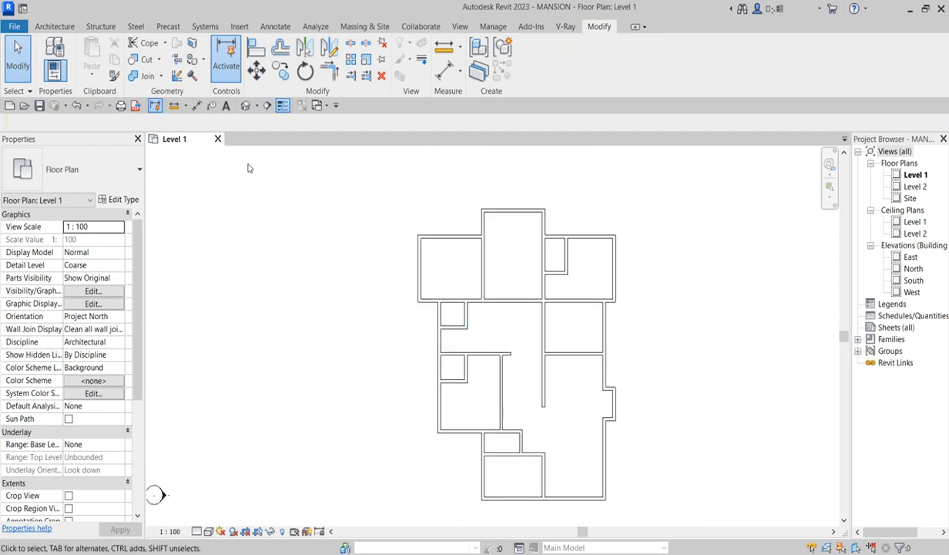
pyautogui.scroll(-2, 445, 363)
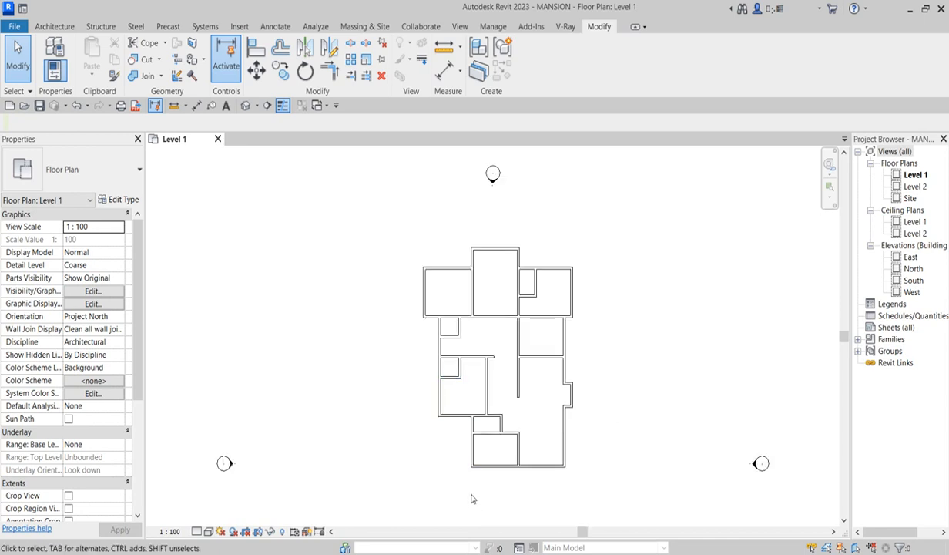
pyautogui.scroll(3, 524, 478)
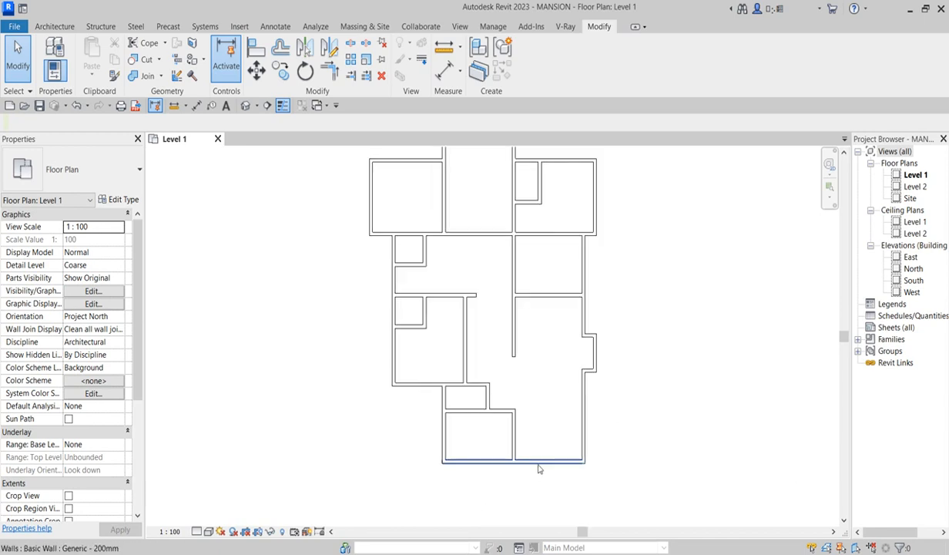
pyautogui.scroll(-1, 538, 438)
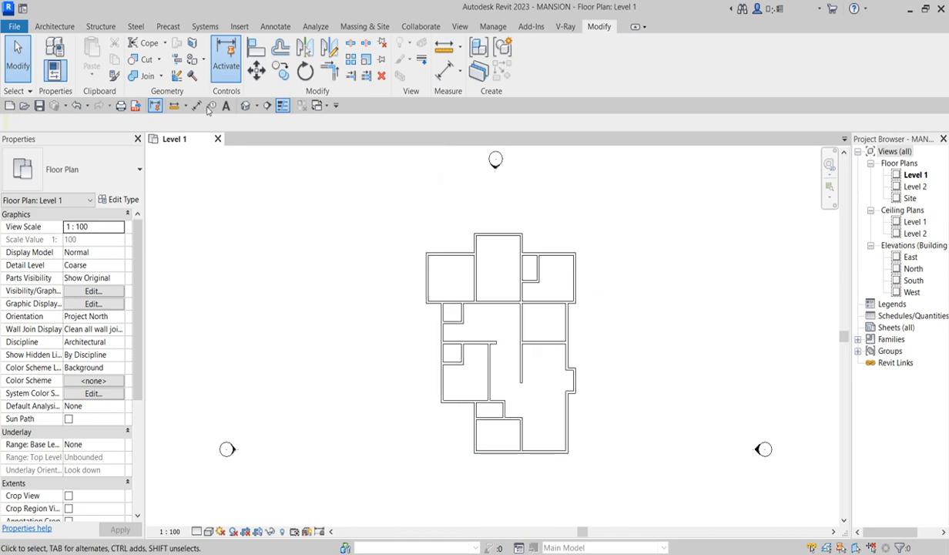
# Step: Start a Generic 150mm floor on Level 1 and pick boundary edges along the projecting top room's top and right sides and the upper-right room's top
pyautogui.click(54, 28)
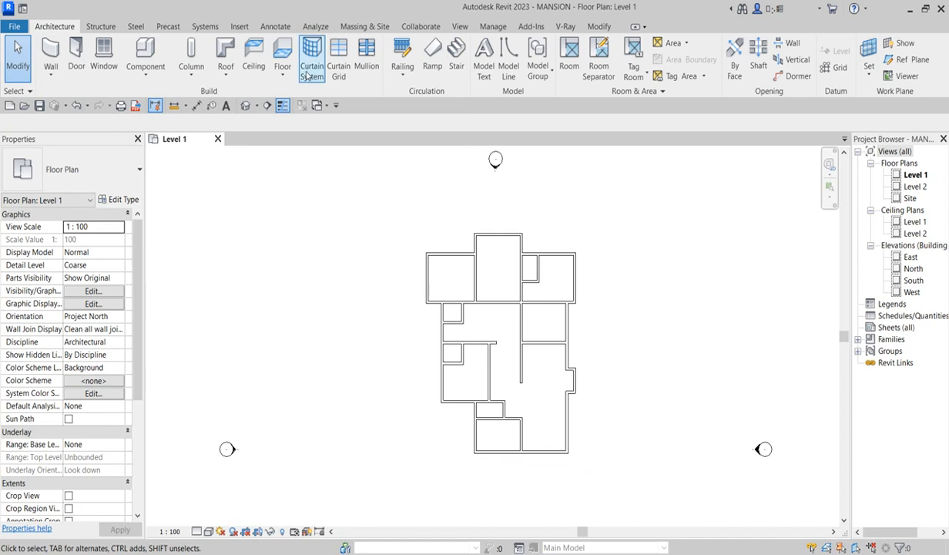
pyautogui.click(282, 74)
pyautogui.click(297, 96)
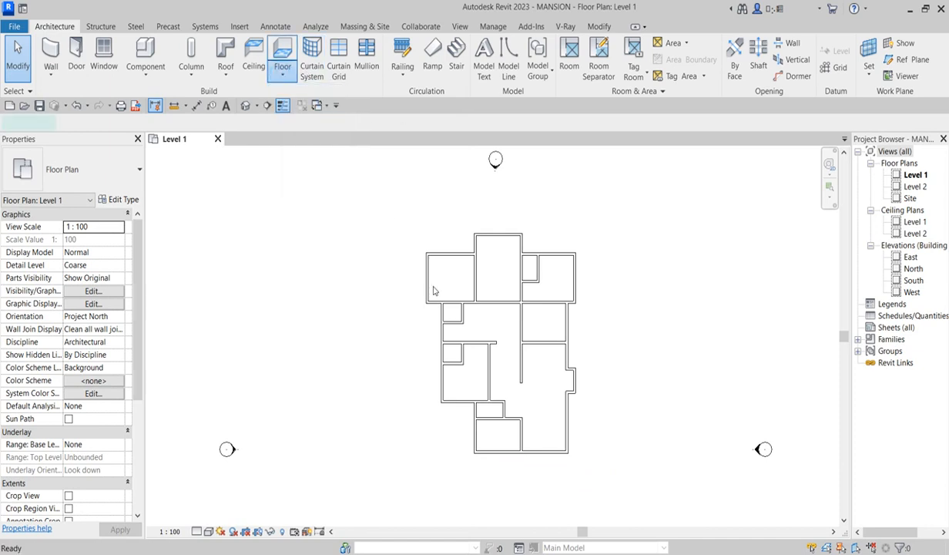
pyautogui.click(648, 74)
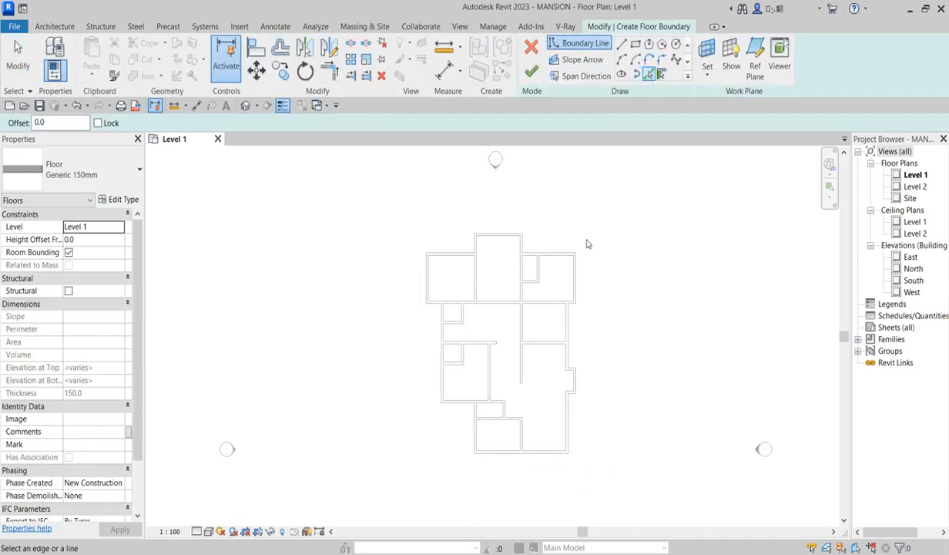
pyautogui.scroll(3, 452, 227)
pyautogui.click(454, 231)
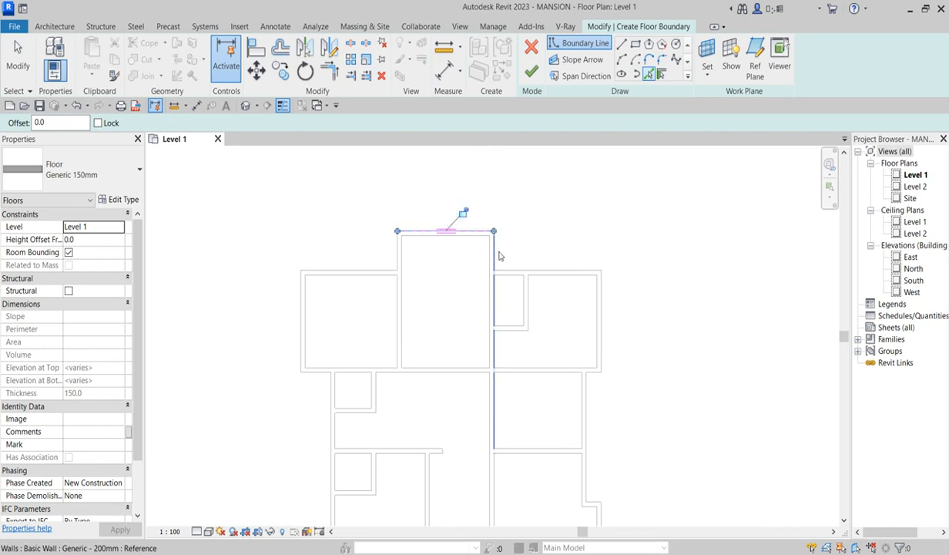
pyautogui.click(499, 256)
pyautogui.click(570, 266)
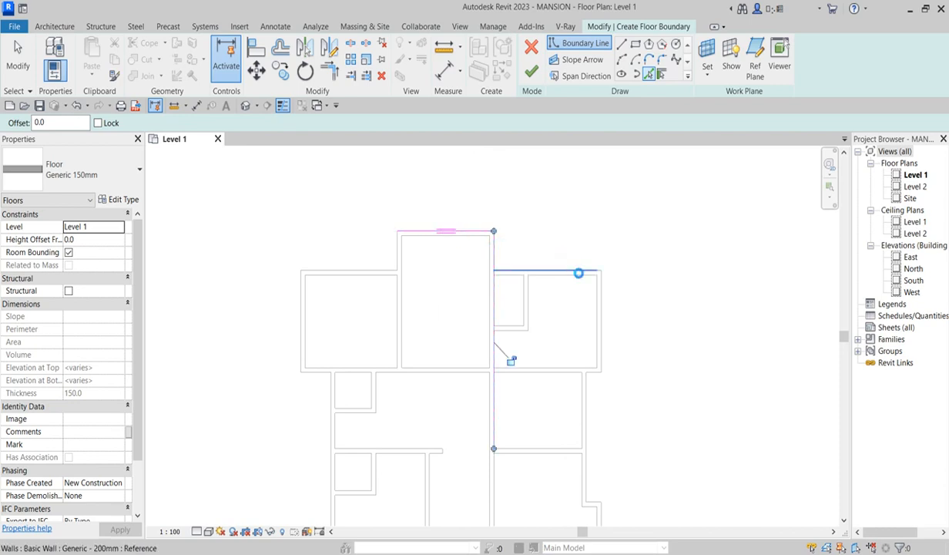
# Step: Pick the outer right and bottom edges of the upper-right room and the right edge of the room below as floor boundary lines
pyautogui.click(604, 299)
pyautogui.scroll(2, 586, 385)
pyautogui.click(594, 371)
pyautogui.scroll(-3, 586, 393)
pyautogui.scroll(-1, 564, 374)
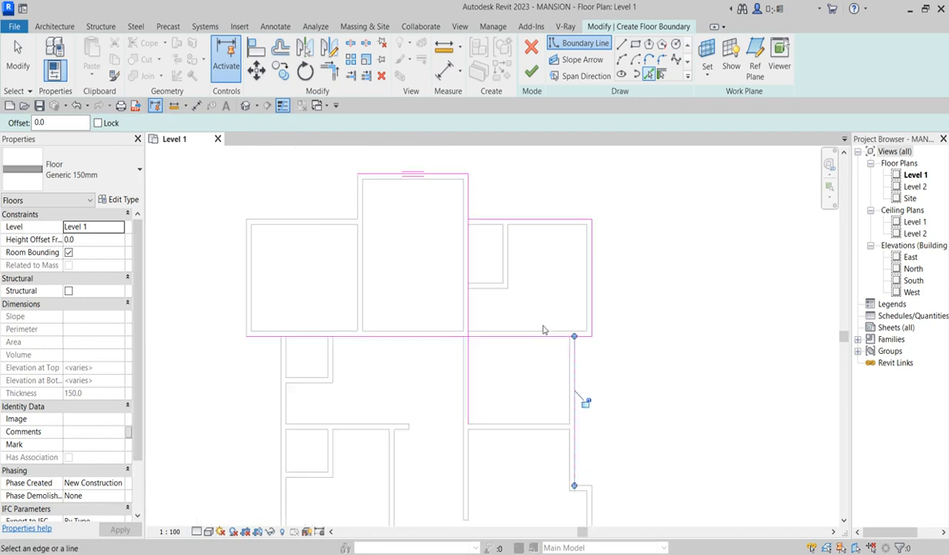
# Step: Pick the three outer edges of the small bay on the right side of the plan as floor boundary lines
pyautogui.scroll(3, 574, 432)
pyautogui.scroll(3, 574, 432)
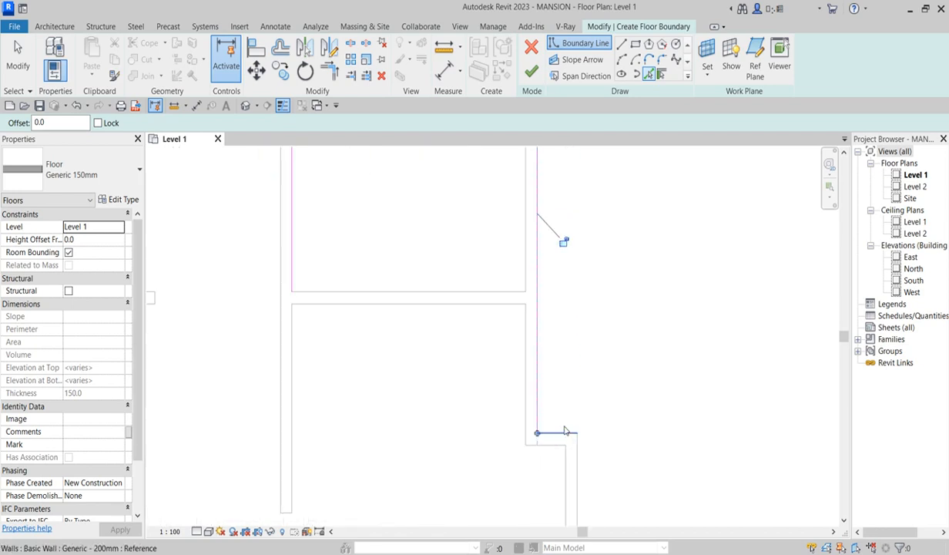
pyautogui.click(579, 459)
pyautogui.scroll(-3, 578, 460)
pyautogui.scroll(-1, 609, 339)
pyautogui.scroll(4, 589, 317)
pyautogui.click(560, 392)
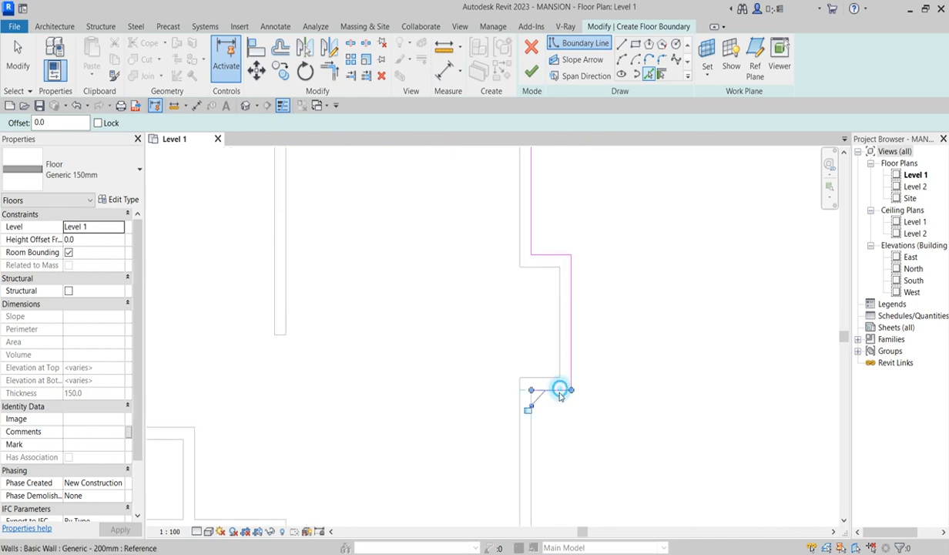
# Step: Continue the floor boundary along the outer edges of the lower right wall, bottom wall, bottom-left room's left wall and lower-left room's bottom wall
pyautogui.click(535, 446)
pyautogui.scroll(-3, 561, 428)
pyautogui.scroll(3, 562, 453)
pyautogui.click(537, 457)
pyautogui.click(264, 410)
pyautogui.click(222, 278)
pyautogui.scroll(-3, 323, 316)
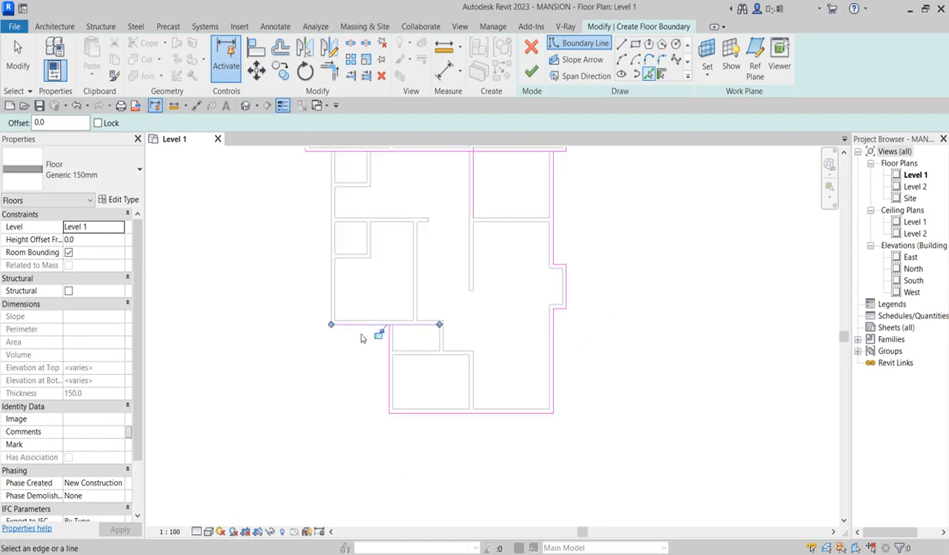
# Step: Pick the outer left edges of the lower-left room and the upper-left room as floor boundary lines
pyautogui.click(330, 289)
pyautogui.scroll(-3, 457, 305)
pyautogui.scroll(4, 375, 209)
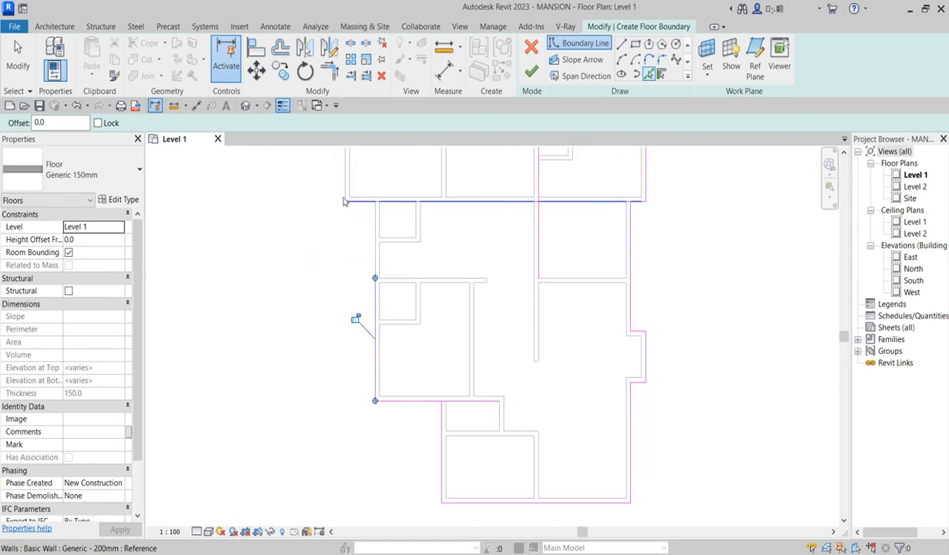
pyautogui.click(341, 180)
pyautogui.scroll(-3, 383, 276)
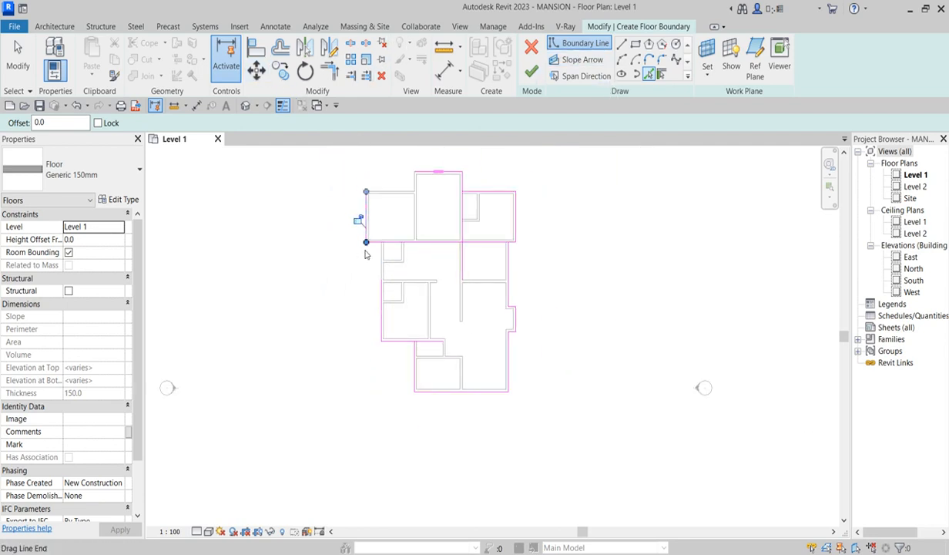
# Step: Draw a short horizontal boundary line outward from the top of the bottom-left room's left edge, below the upper-left room's outer edge
pyautogui.scroll(2, 366, 254)
pyautogui.scroll(4, 354, 249)
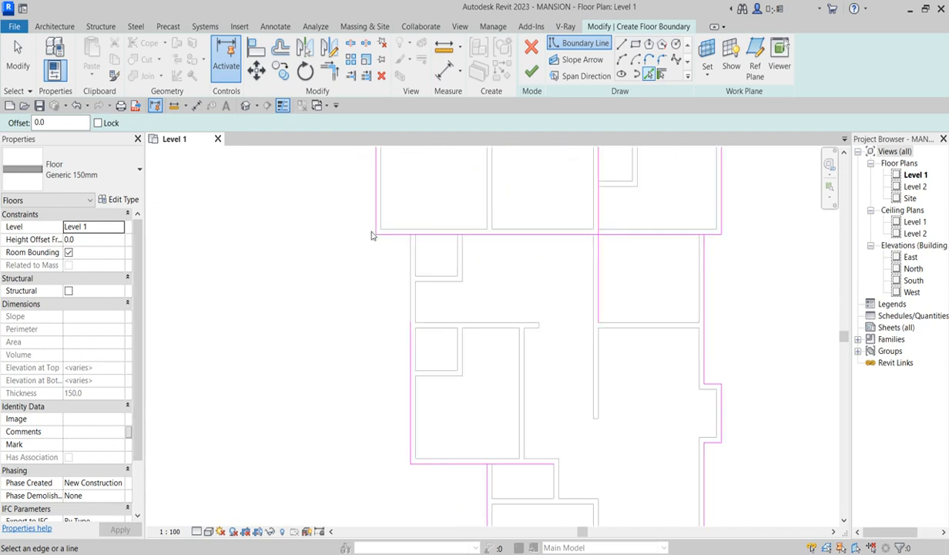
pyautogui.scroll(-5, 389, 262)
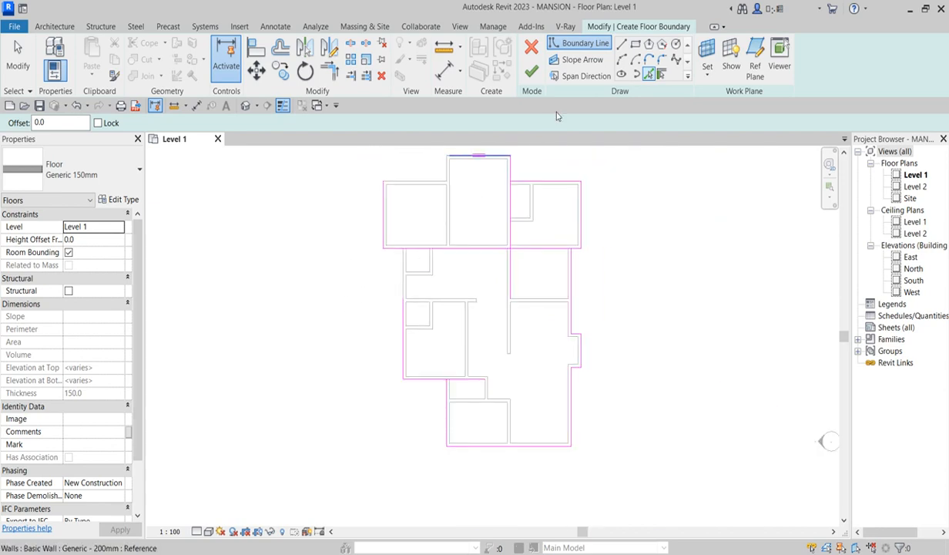
pyautogui.click(621, 44)
pyautogui.scroll(3, 394, 289)
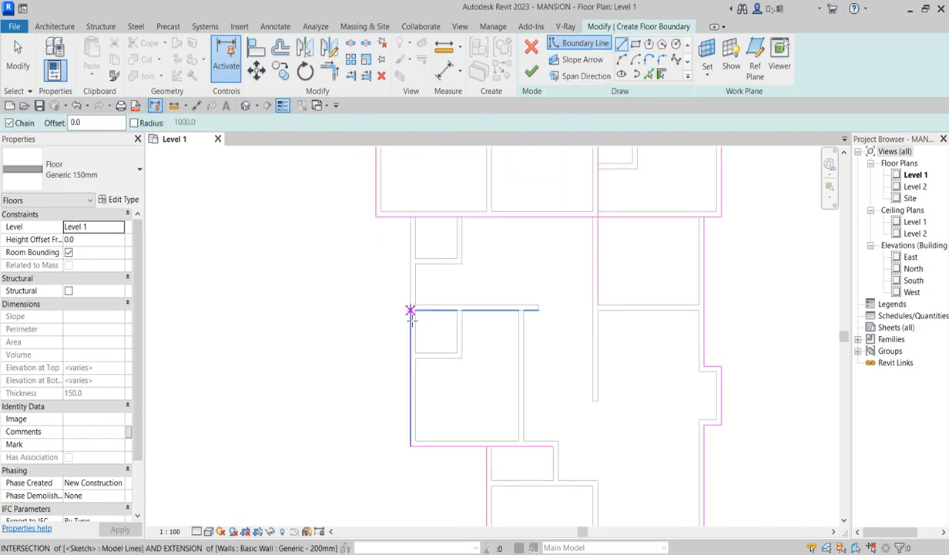
pyautogui.scroll(2, 415, 314)
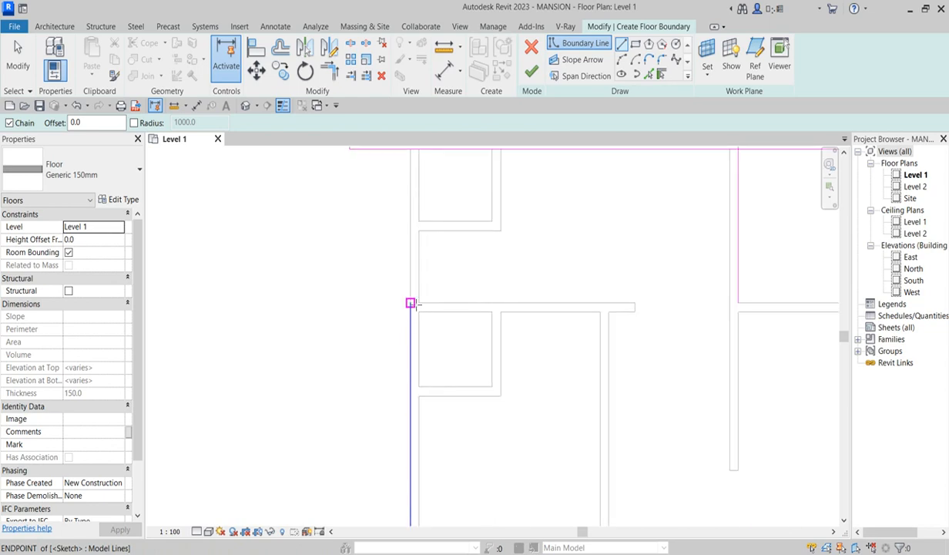
pyautogui.click(410, 303)
pyautogui.scroll(-2, 330, 308)
pyautogui.click(339, 305)
pyautogui.rightClick(342, 339)
pyautogui.click(347, 350)
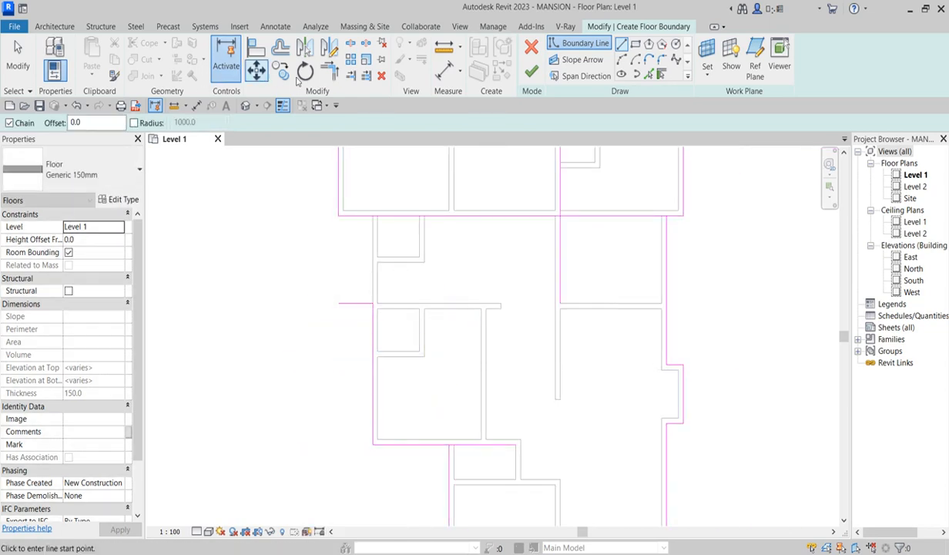
pyautogui.press('Escape')
# Step: Trim or extend the boundary corners where the upper-left edge meets the short line and where the upper-right room meets the room below
pyautogui.click(359, 311)
pyautogui.click(337, 191)
pyautogui.click(344, 306)
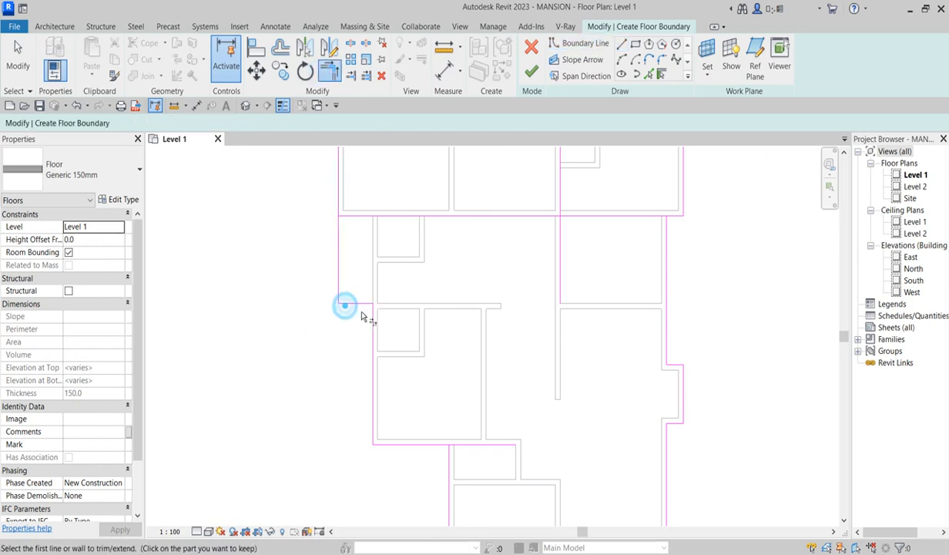
pyautogui.scroll(-2, 424, 272)
pyautogui.scroll(3, 494, 243)
pyautogui.scroll(-4, 590, 263)
pyautogui.scroll(1, 584, 255)
pyautogui.click(583, 251)
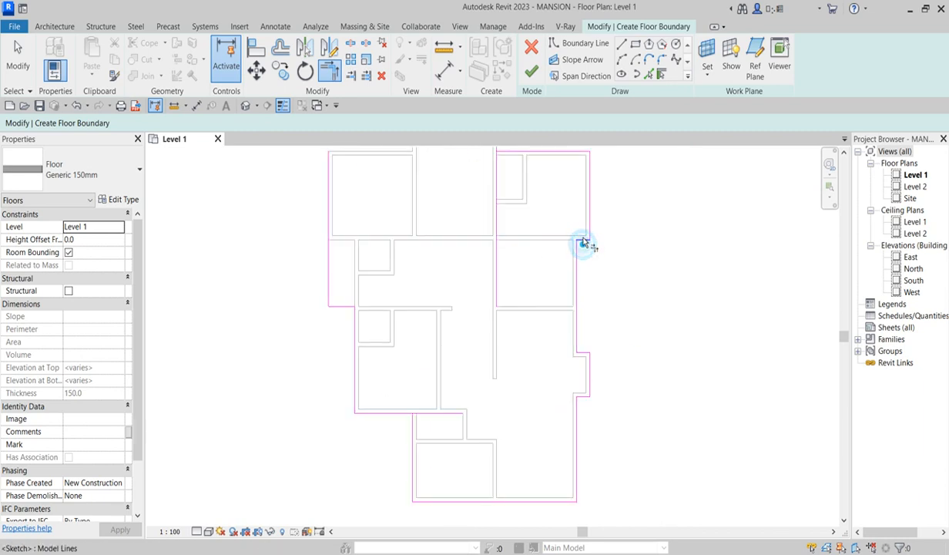
pyautogui.click(583, 245)
# Step: Trim the boundary corner where the bottom-left room's lower edge meets the left edge of the lowest room
pyautogui.scroll(-2, 582, 387)
pyautogui.scroll(4, 432, 339)
pyautogui.click(409, 252)
pyautogui.click(430, 282)
pyautogui.scroll(-2, 543, 355)
pyautogui.scroll(1, 536, 305)
# Step: Trim the boundary corner between the upper middle room's right edge and the upper-right room's top edge
pyautogui.rightClick(537, 304)
pyautogui.click(617, 299)
pyautogui.scroll(-1, 499, 337)
pyautogui.scroll(2, 555, 159)
pyautogui.click(330, 73)
pyautogui.click(525, 194)
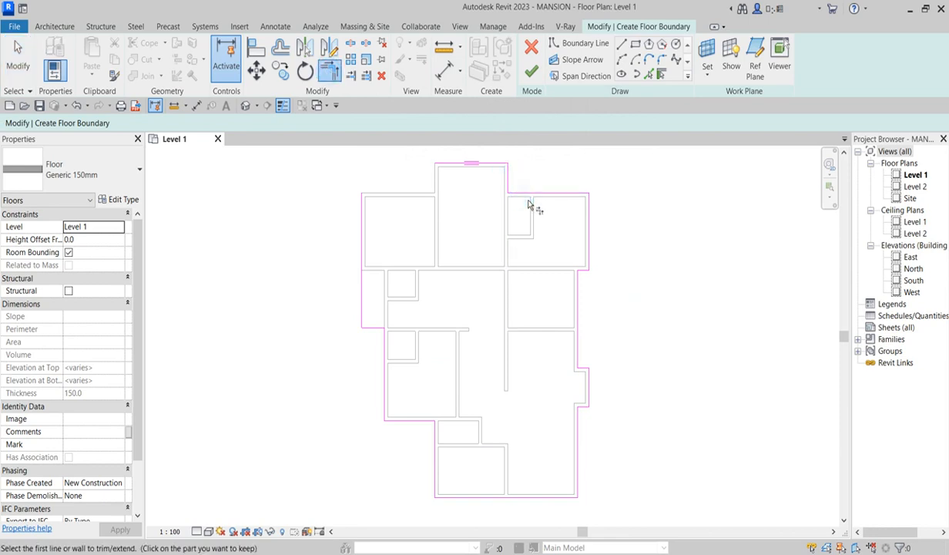
# Step: Leave the trim command and examine the floor boundary around the whole plan for gaps and leftover segments
pyautogui.scroll(-2, 514, 322)
pyautogui.scroll(4, 467, 269)
pyautogui.rightClick(470, 228)
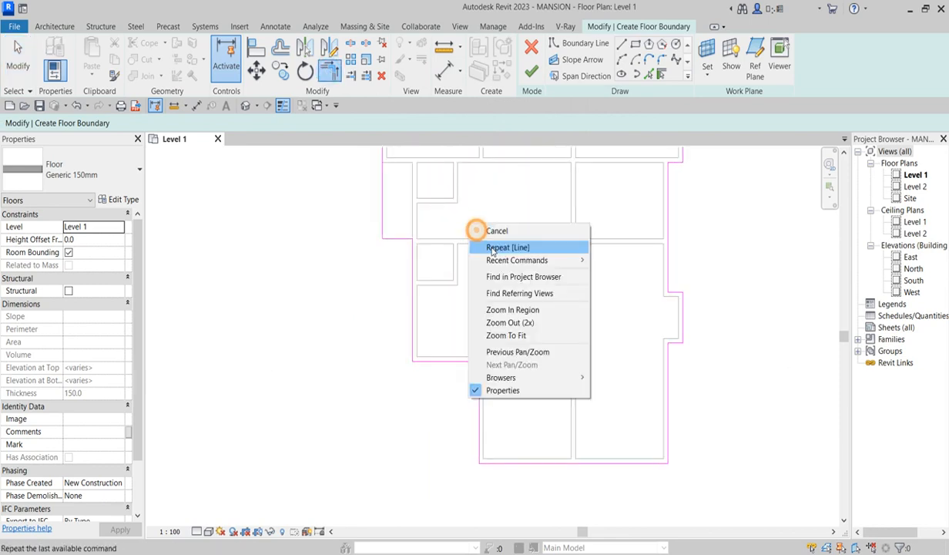
pyautogui.click(493, 233)
pyautogui.scroll(-1, 517, 289)
pyautogui.scroll(-2, 517, 290)
pyautogui.scroll(1, 509, 277)
pyautogui.scroll(-2, 503, 264)
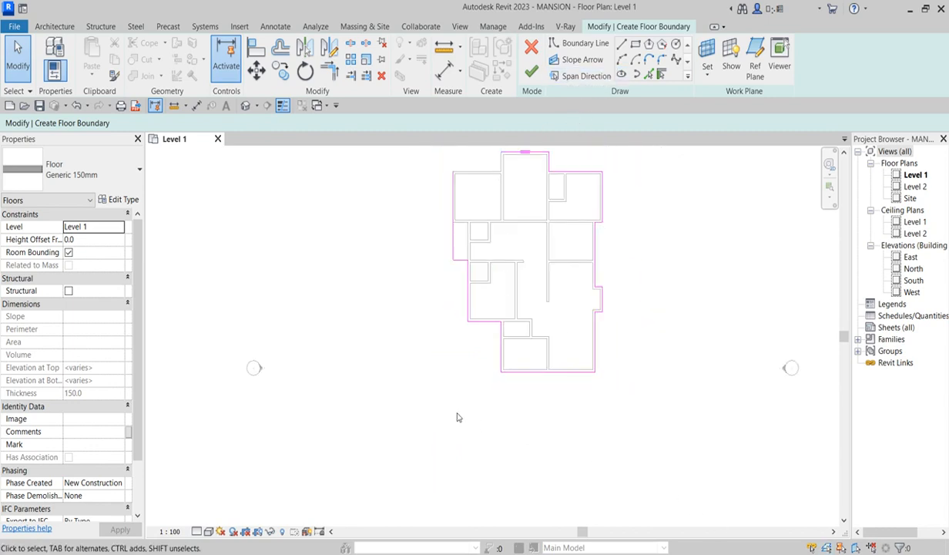
pyautogui.scroll(3, 474, 347)
pyautogui.scroll(-3, 546, 416)
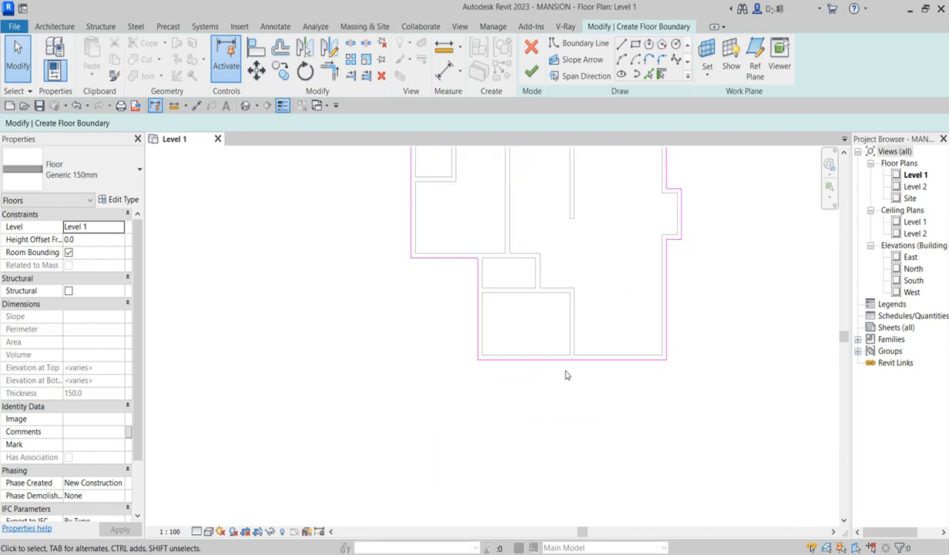
pyautogui.scroll(-2, 565, 336)
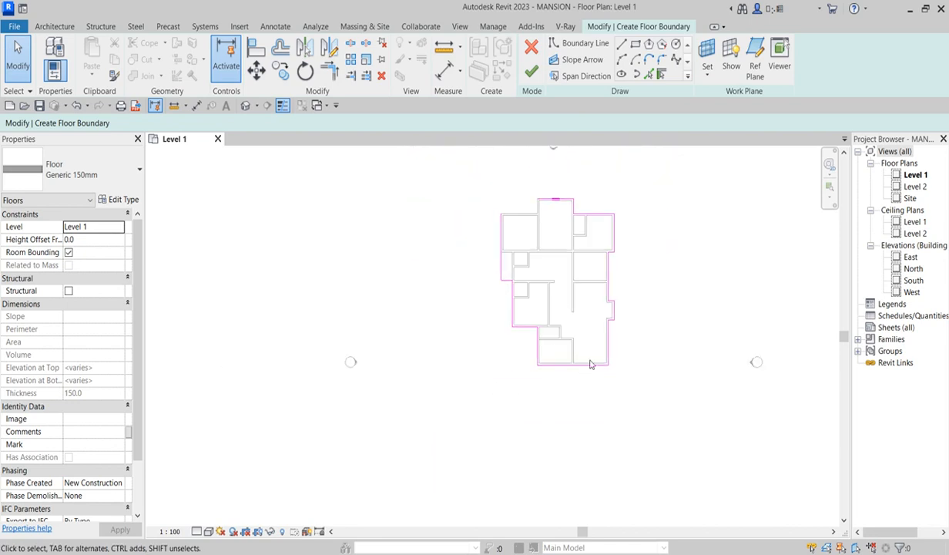
pyautogui.scroll(5, 538, 215)
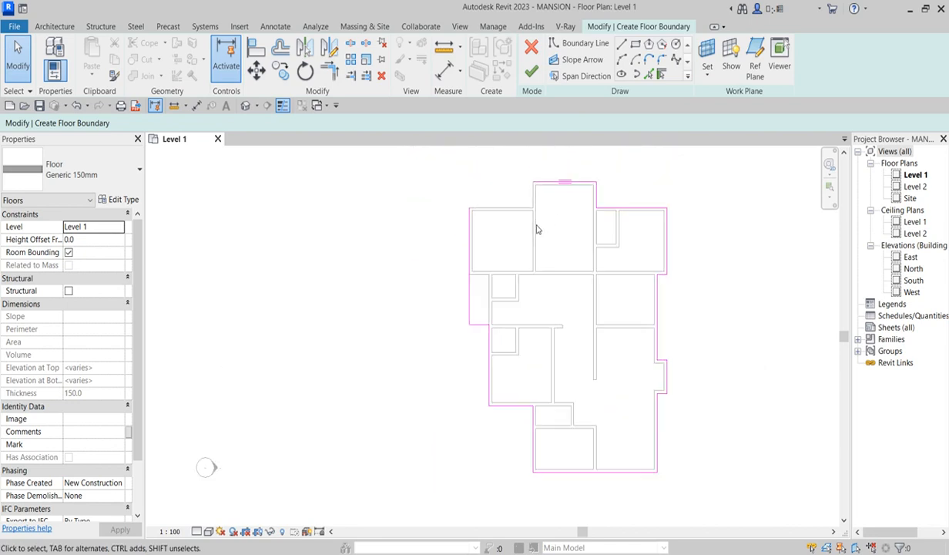
# Step: Draw boundary lines down the upper middle room's projecting left edge and along the upper-left room's top edge to its outer corner
pyautogui.click(621, 43)
pyautogui.click(531, 171)
pyautogui.click(531, 210)
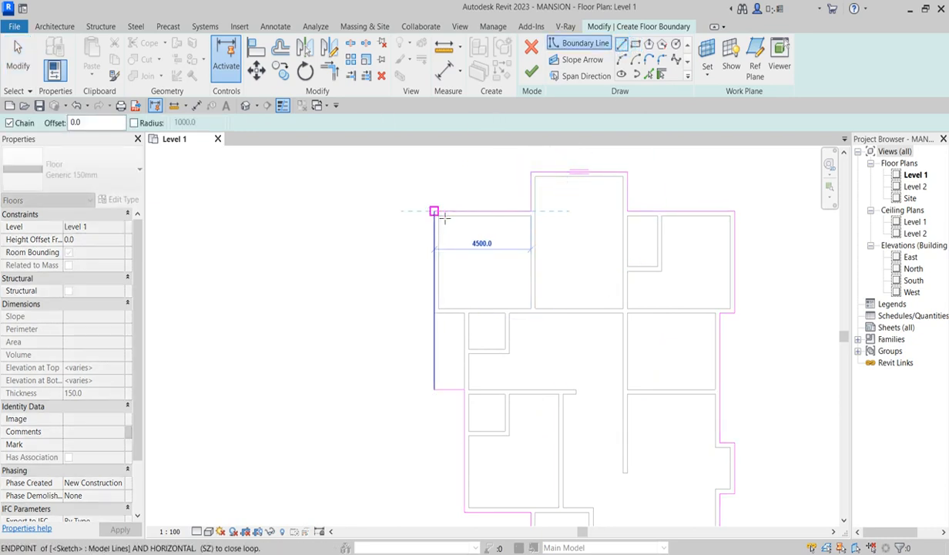
pyautogui.scroll(-4, 599, 266)
pyautogui.rightClick(444, 319)
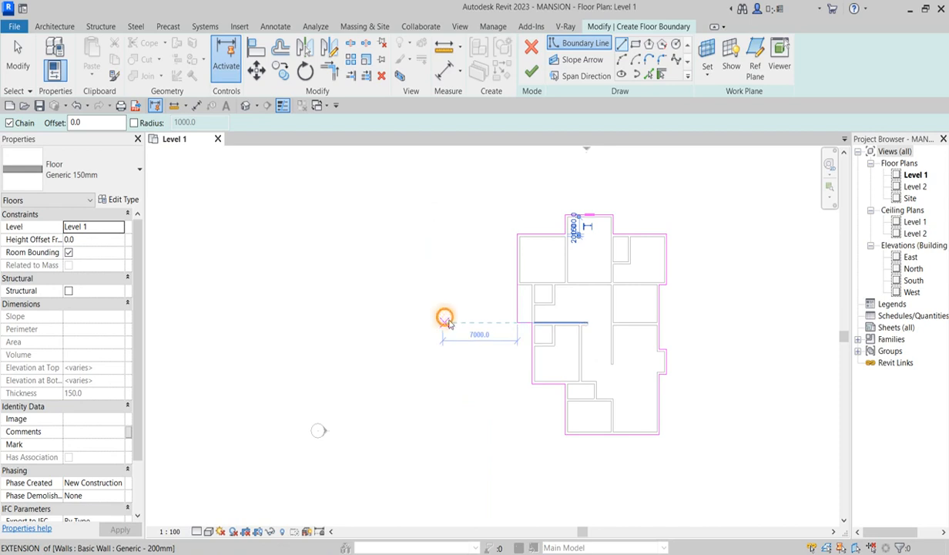
pyautogui.click(475, 334)
pyautogui.scroll(2, 652, 206)
# Step: Move the upper middle room's right boundary segment outward to about 1800 mm from the upper-right room's right wall
pyautogui.rightClick(646, 202)
pyautogui.click(678, 211)
pyautogui.click(597, 228)
pyautogui.moveTo(597, 222); pyautogui.dragTo(644, 233)
# Step: Sketch a three-sided rectangular boundary projection about 1300 by 1700 mm off the left edge of the lowest room
pyautogui.scroll(-3, 702, 201)
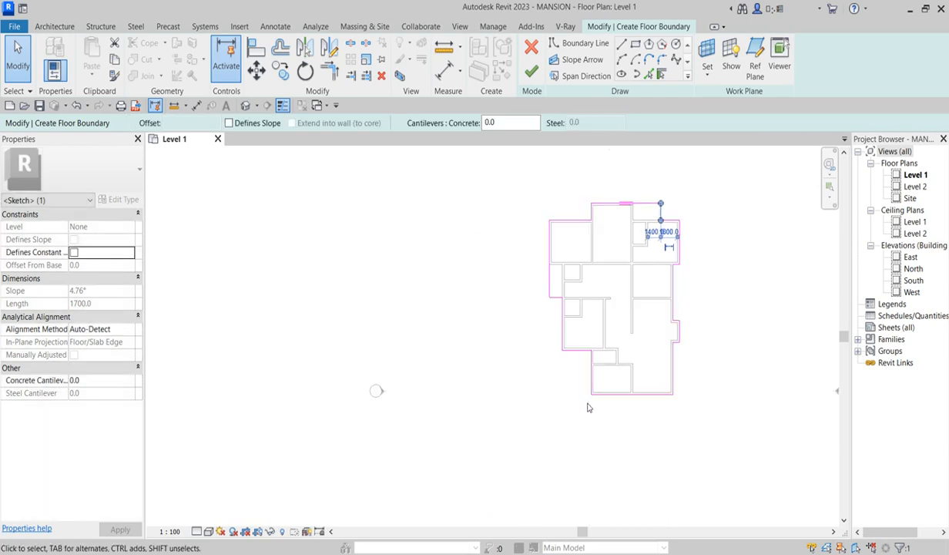
pyautogui.scroll(2, 589, 403)
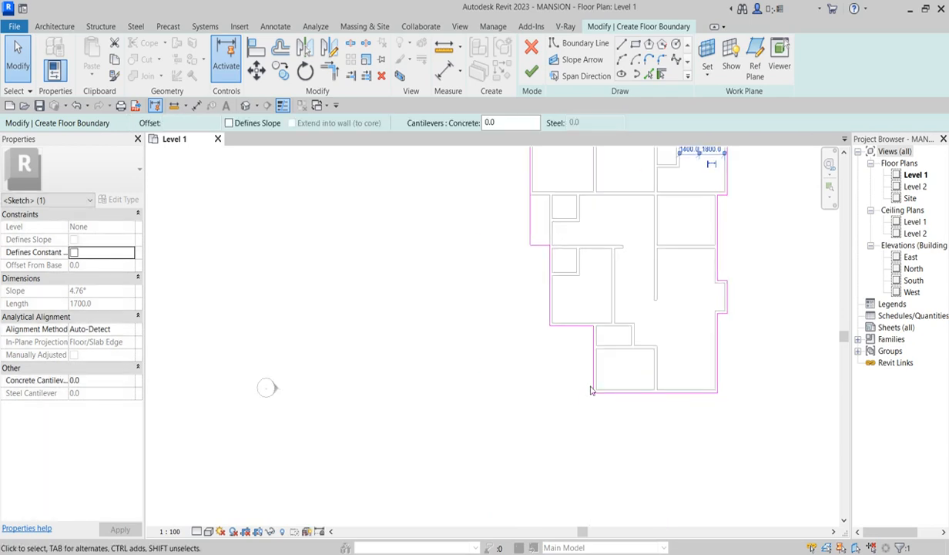
pyautogui.click(622, 46)
pyautogui.scroll(4, 624, 370)
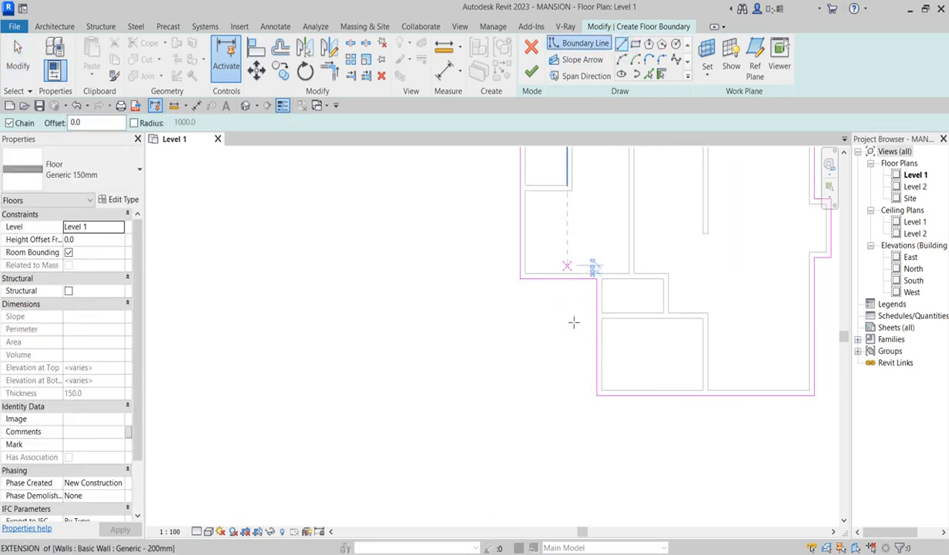
pyautogui.click(567, 315)
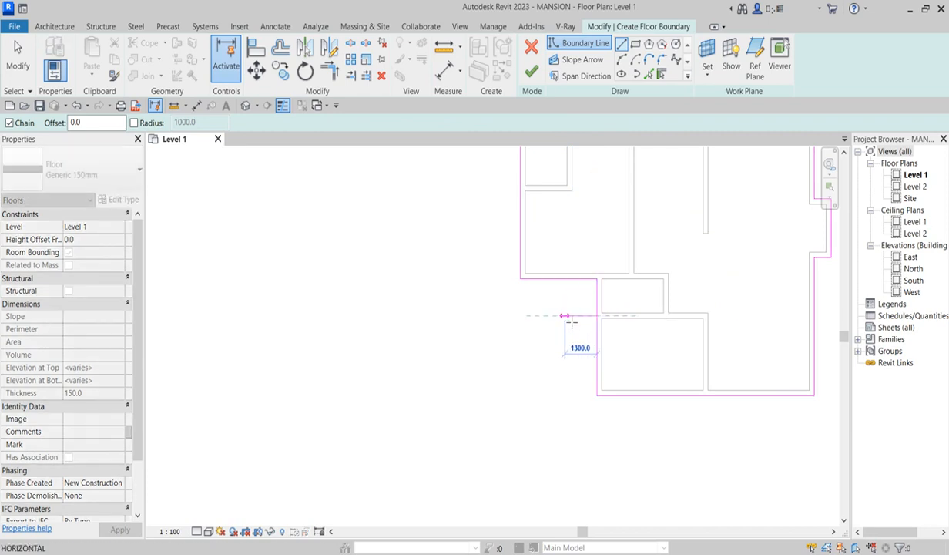
pyautogui.click(570, 363)
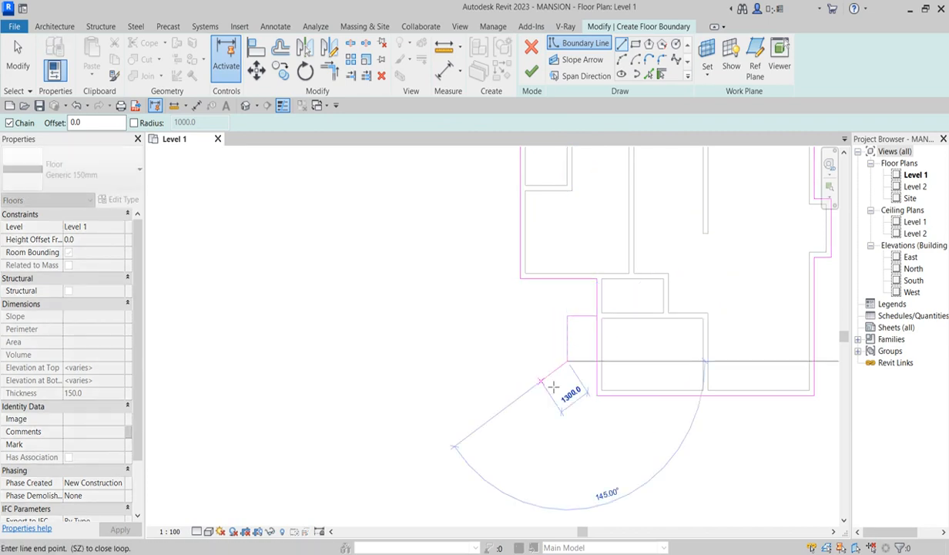
pyautogui.click(597, 361)
pyautogui.press('Escape')
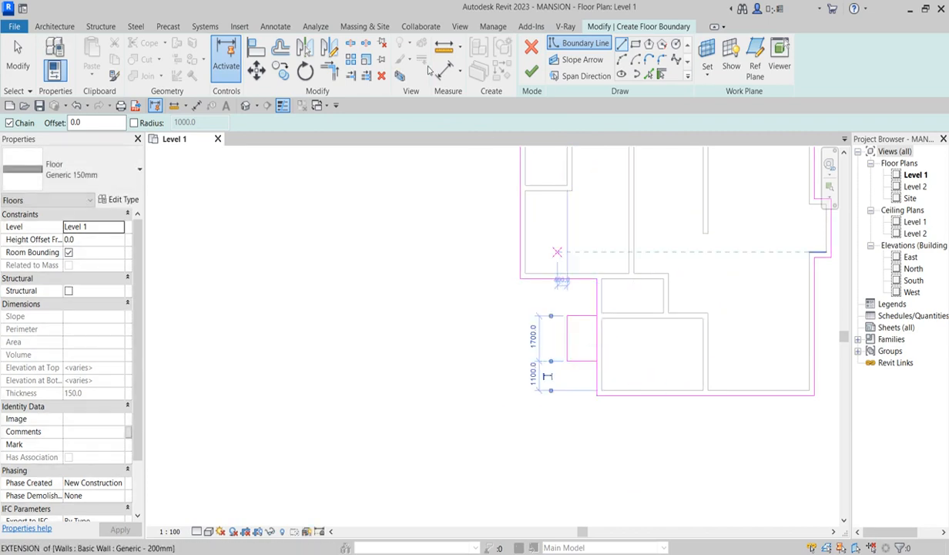
# Step: Split the lowest room's left boundary line within the projection and trim both parts to the projection's horizontal lines
pyautogui.click(350, 44)
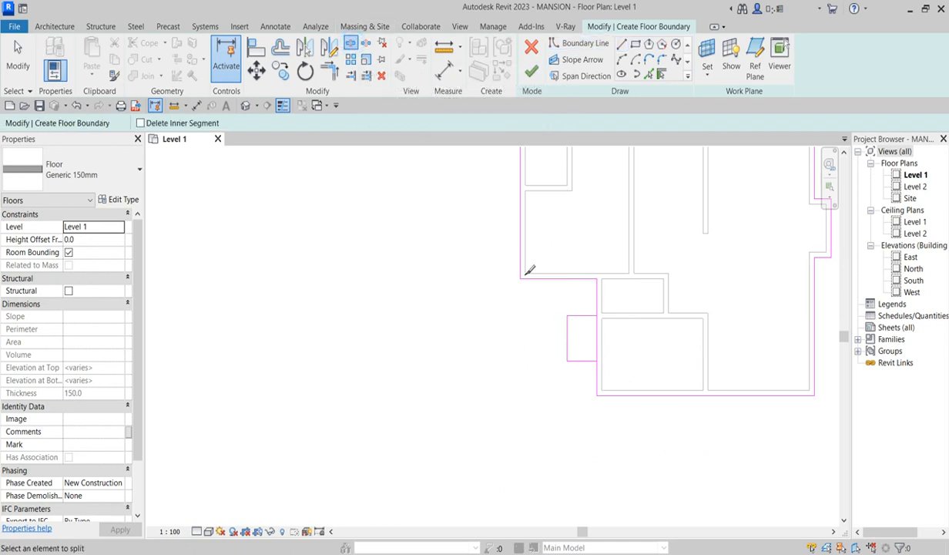
pyautogui.click(598, 338)
pyautogui.click(337, 72)
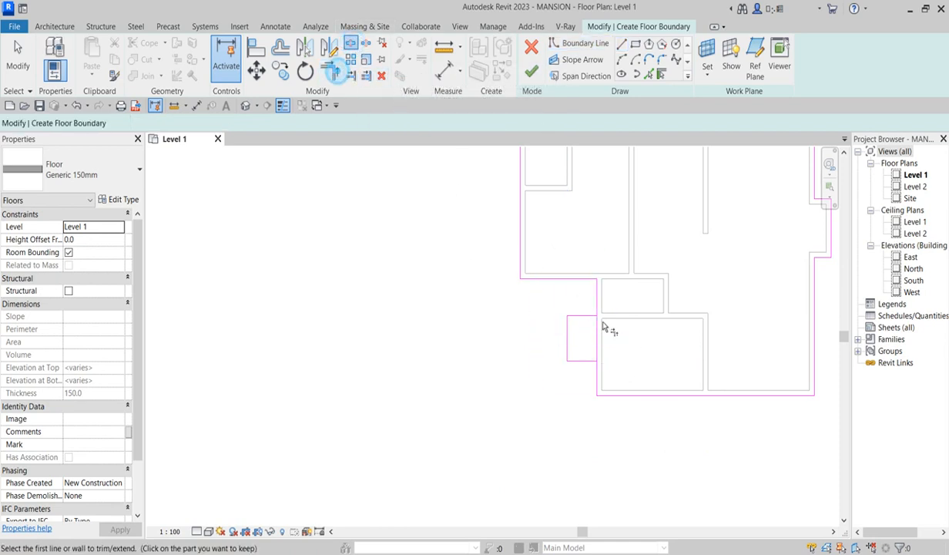
pyautogui.click(596, 303)
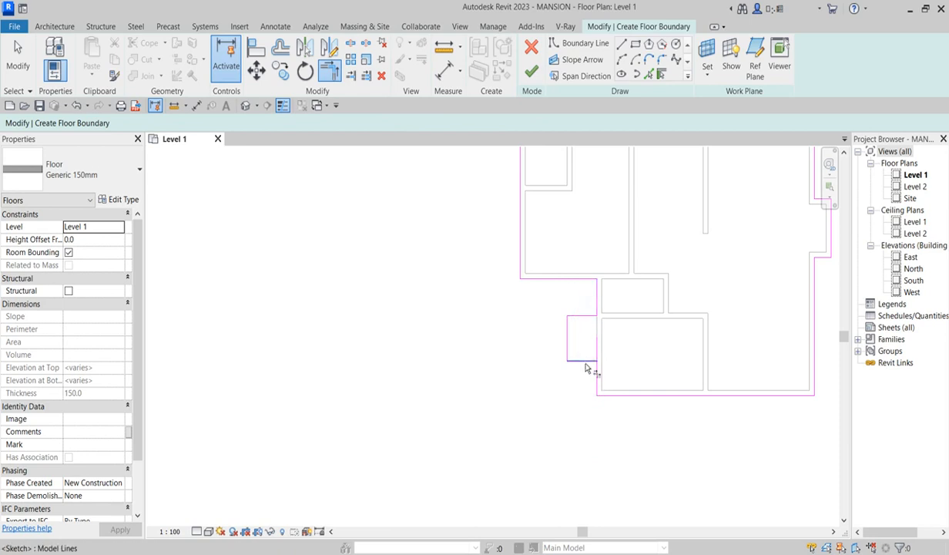
pyautogui.click(592, 375)
pyautogui.scroll(-2, 516, 388)
pyautogui.rightClick(635, 260)
pyautogui.click(654, 265)
# Step: Check the completed boundary loop and finish the floor sketch to create the Generic 150mm floor
pyautogui.scroll(-2, 580, 362)
pyautogui.rightClick(619, 301)
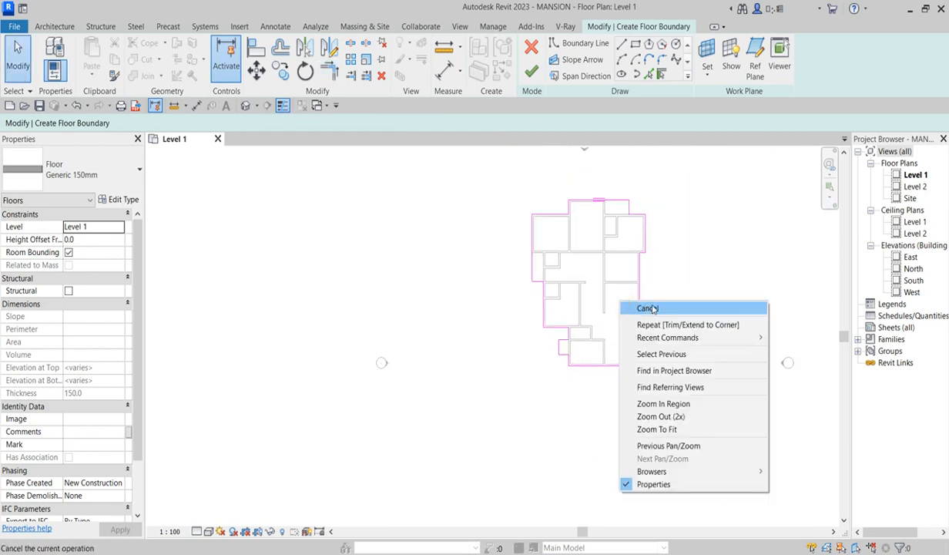
pyautogui.click(635, 310)
pyautogui.scroll(2, 692, 296)
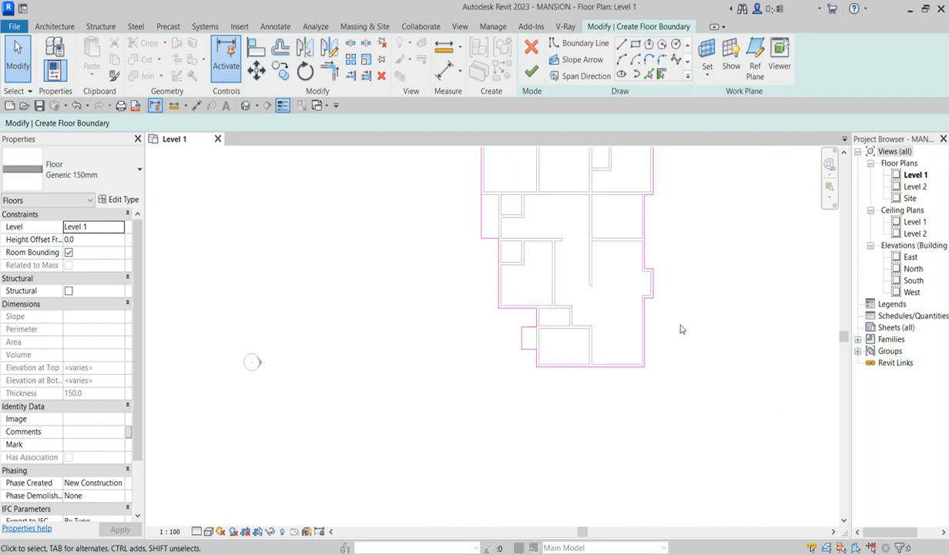
pyautogui.scroll(-2, 606, 395)
pyautogui.scroll(2, 660, 343)
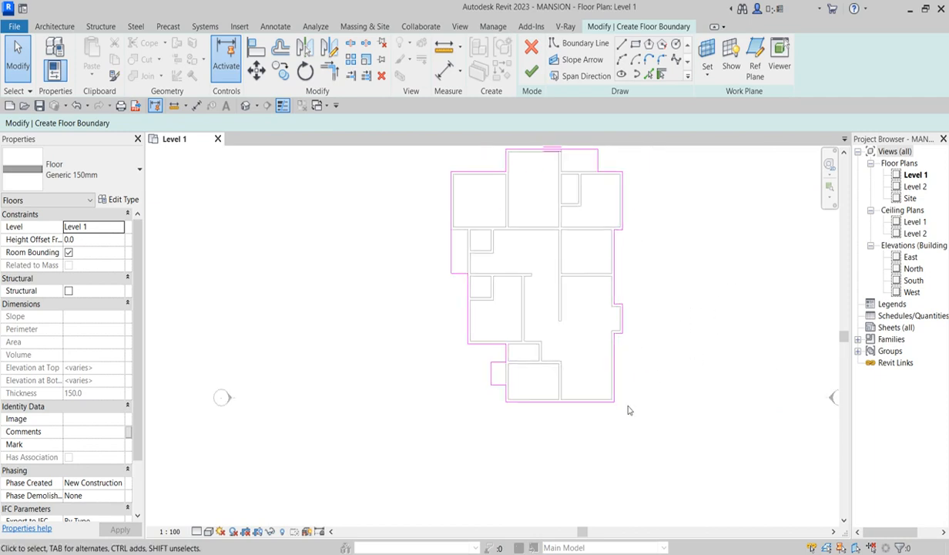
pyautogui.scroll(2, 552, 419)
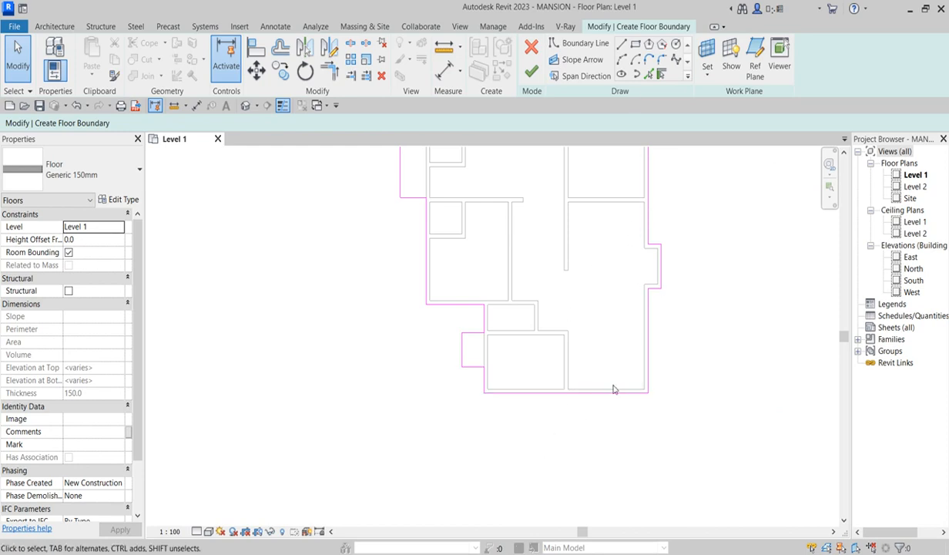
pyautogui.click(531, 71)
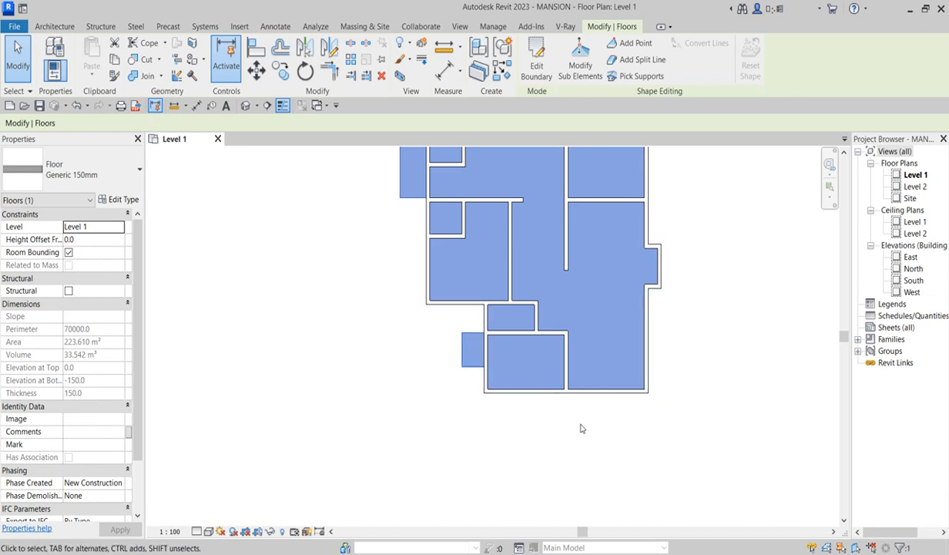
# Step: Draw three Generic - 200mm walls enclosing a rectangle about 1900 mm wide inside, below the bottom wall and beside the interior wall
pyautogui.scroll(2, 571, 416)
pyautogui.click(595, 375)
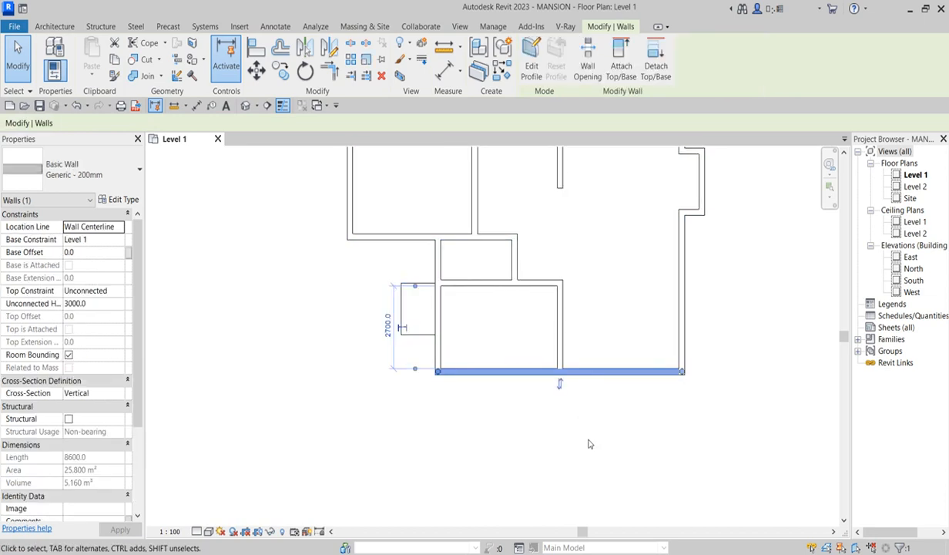
pyautogui.click(501, 73)
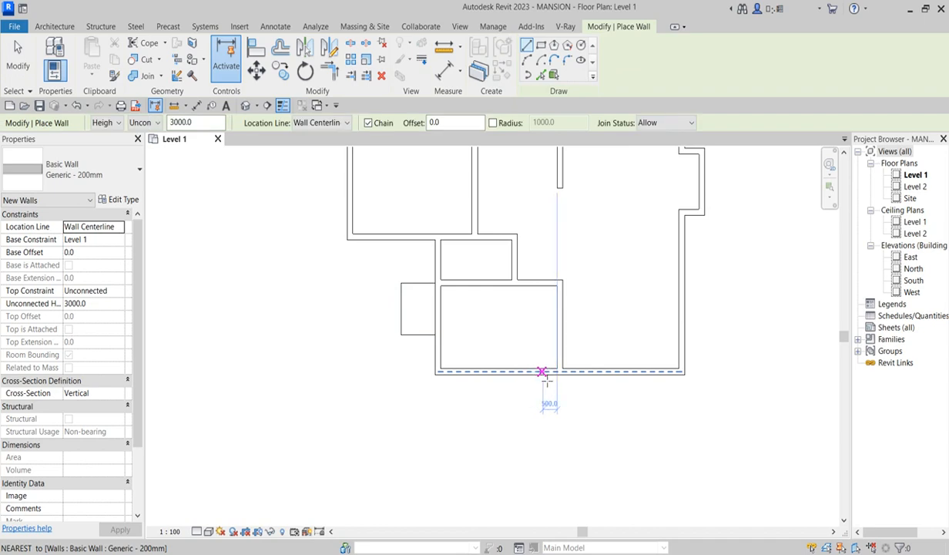
pyautogui.scroll(3, 601, 388)
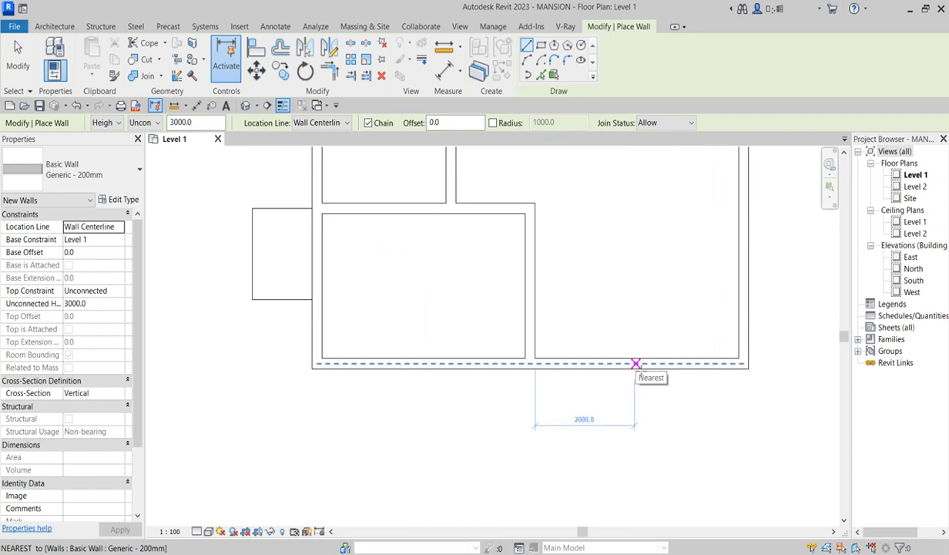
pyautogui.click(636, 363)
pyautogui.click(636, 412)
pyautogui.click(530, 412)
pyautogui.click(531, 365)
pyautogui.rightClick(606, 276)
pyautogui.click(621, 282)
pyautogui.rightClick(615, 277)
pyautogui.click(665, 284)
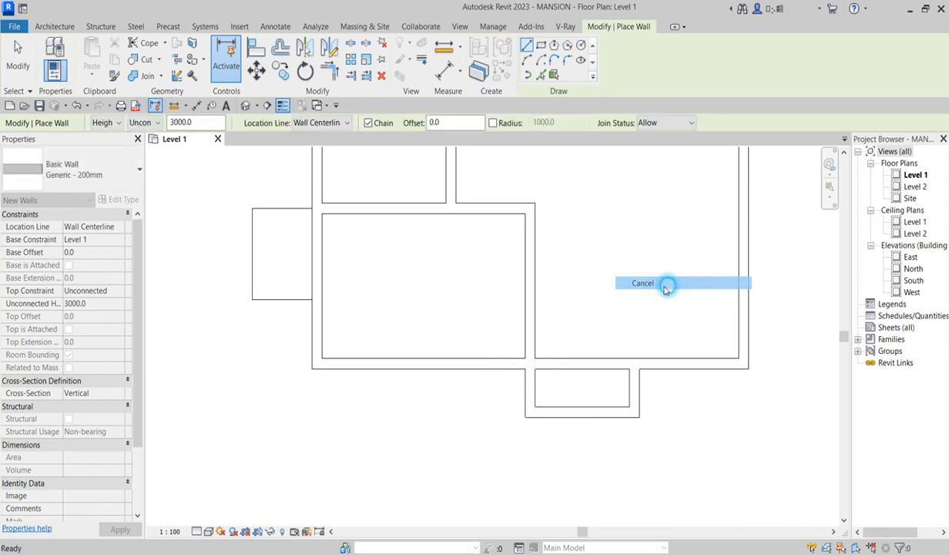
# Step: Examine the Level 1 plan's walls, rooms and floor outline around the lower rooms and the whole building
pyautogui.scroll(-3, 553, 385)
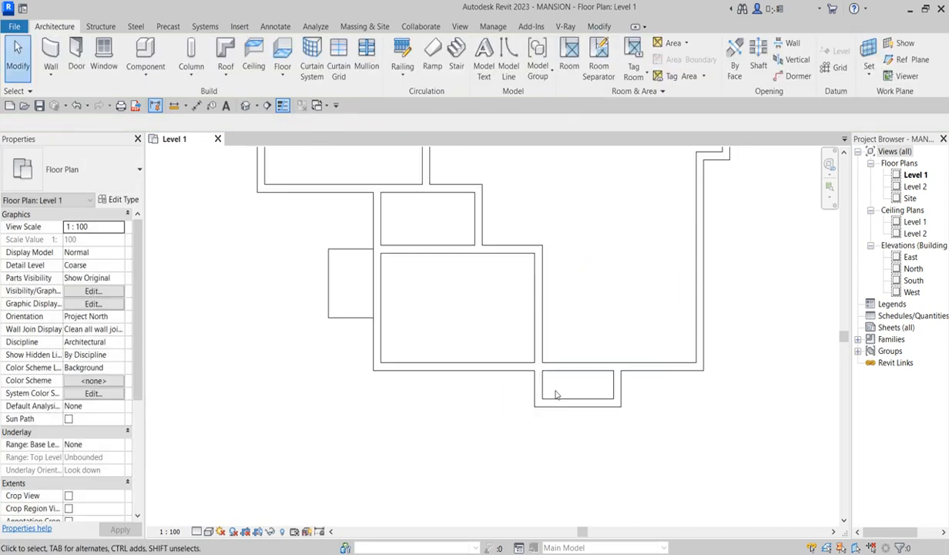
pyautogui.click(535, 339)
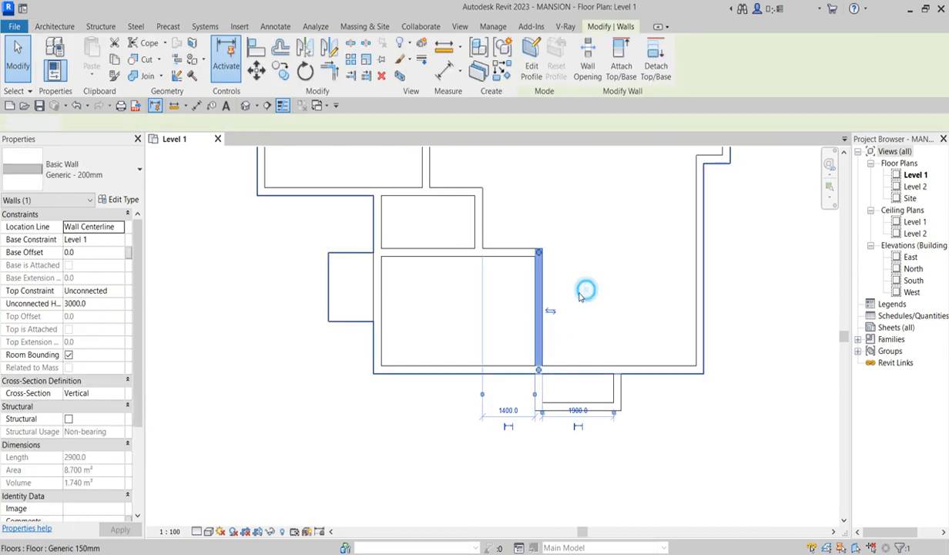
pyautogui.click(586, 290)
pyautogui.scroll(-2, 537, 349)
pyautogui.click(676, 300)
pyautogui.scroll(-3, 468, 362)
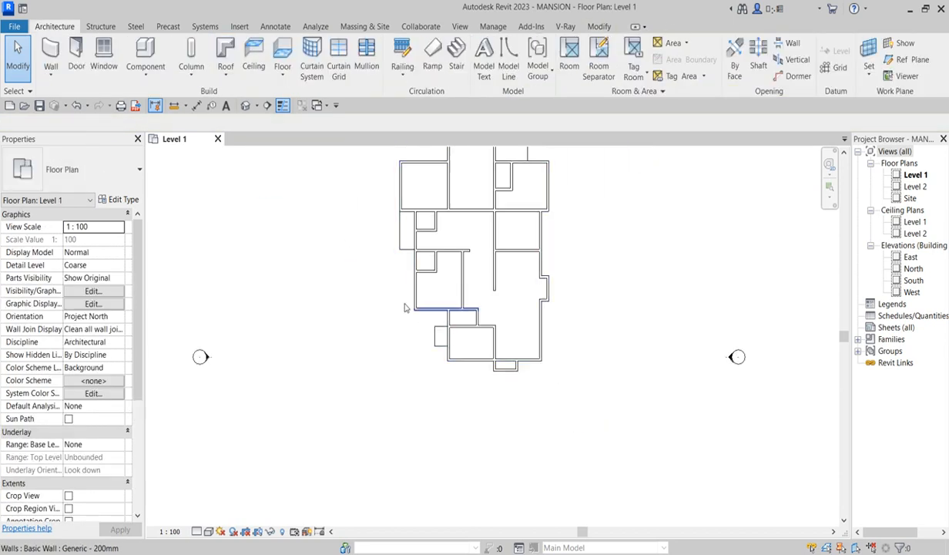
pyautogui.scroll(2, 406, 255)
pyautogui.scroll(-2, 405, 270)
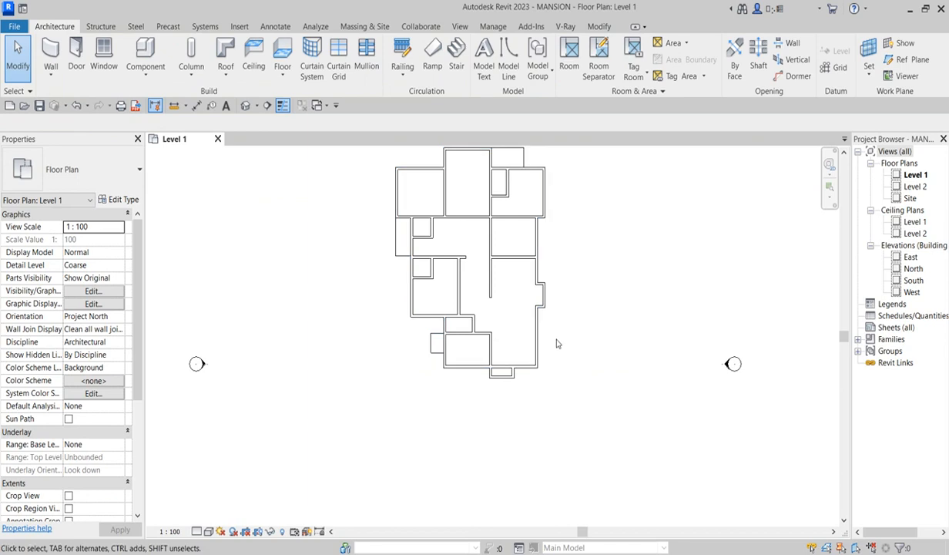
pyautogui.scroll(2, 497, 304)
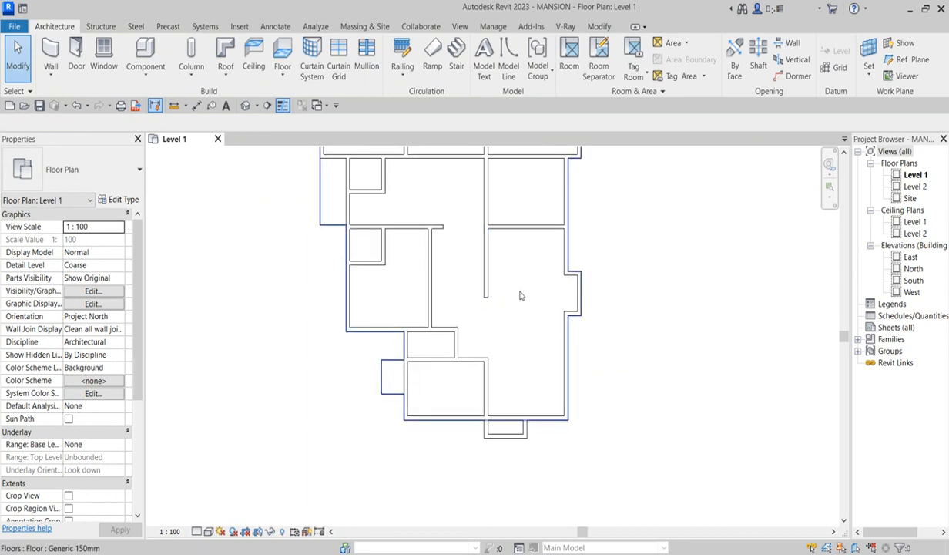
pyautogui.scroll(-2, 522, 311)
pyautogui.scroll(1, 497, 326)
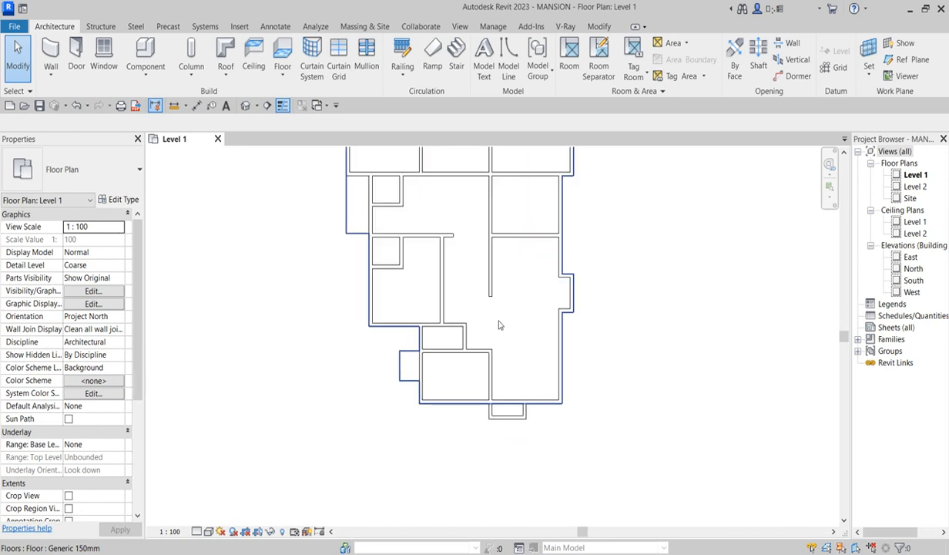
pyautogui.scroll(1, 540, 313)
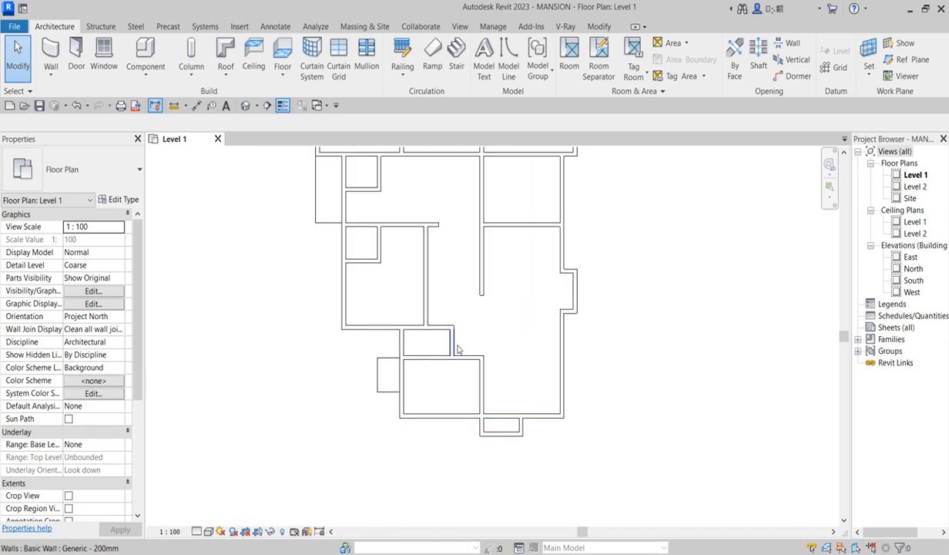
pyautogui.scroll(1, 376, 393)
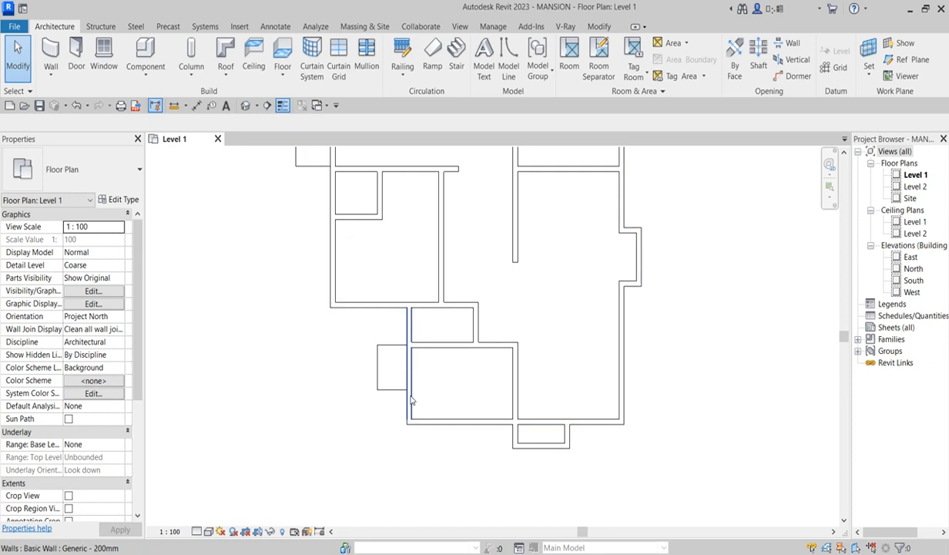
pyautogui.scroll(-2, 410, 395)
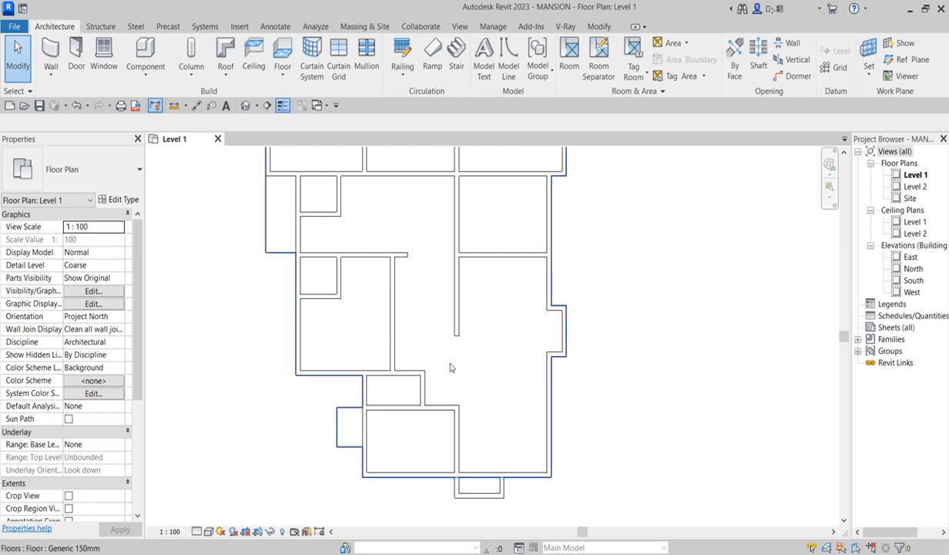
pyautogui.scroll(-1, 460, 402)
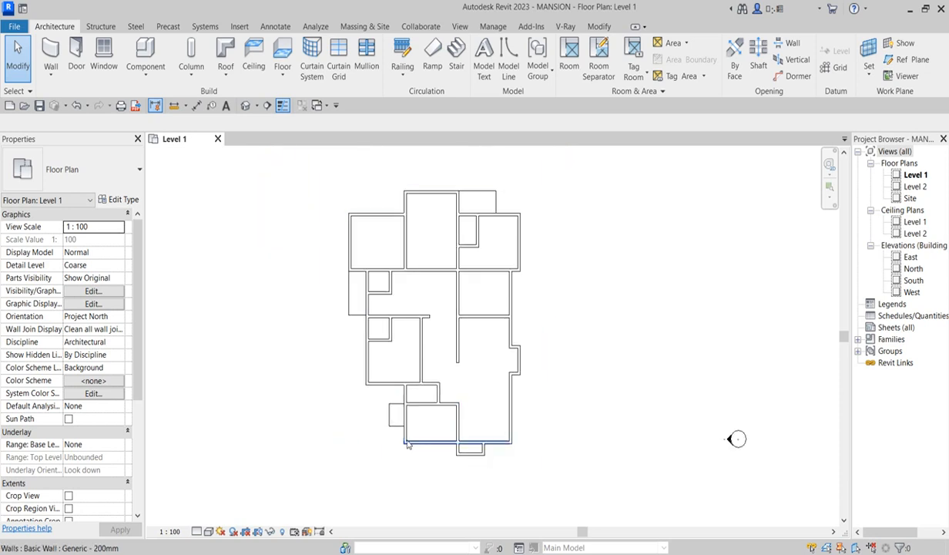
pyautogui.scroll(-2, 416, 431)
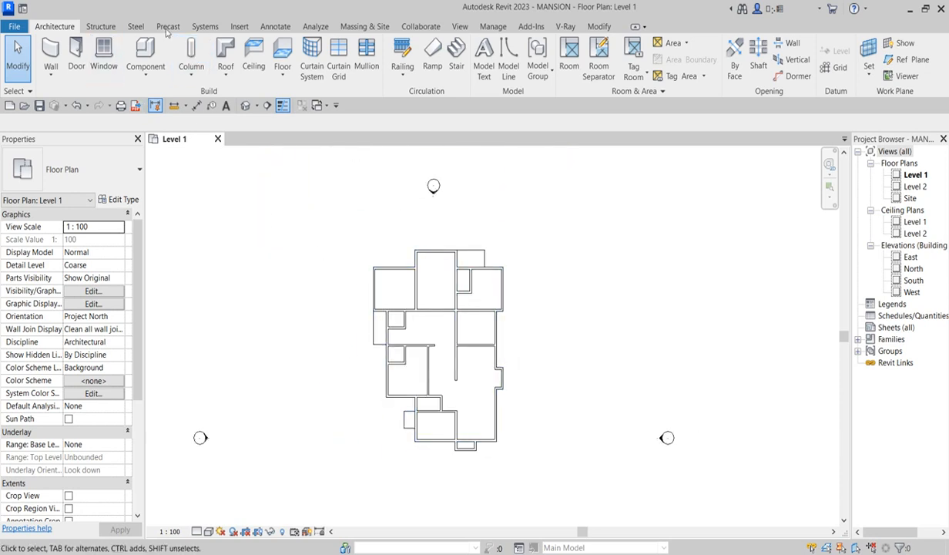
# Step: Place M_Single-Flush 0915 x 2134mm doors in the upper-left room's bottom wall, one onto the left terrace, one into the small room below
pyautogui.click(75, 54)
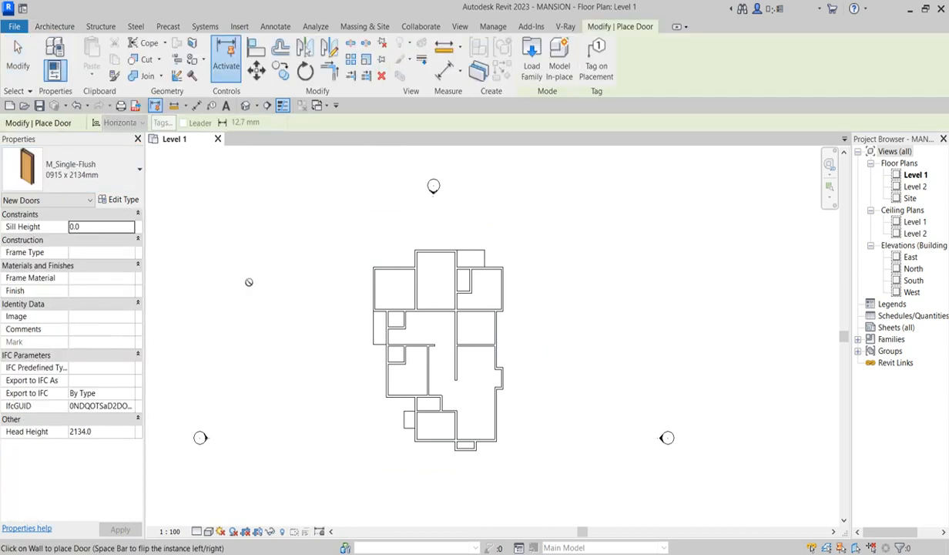
pyautogui.scroll(5, 386, 261)
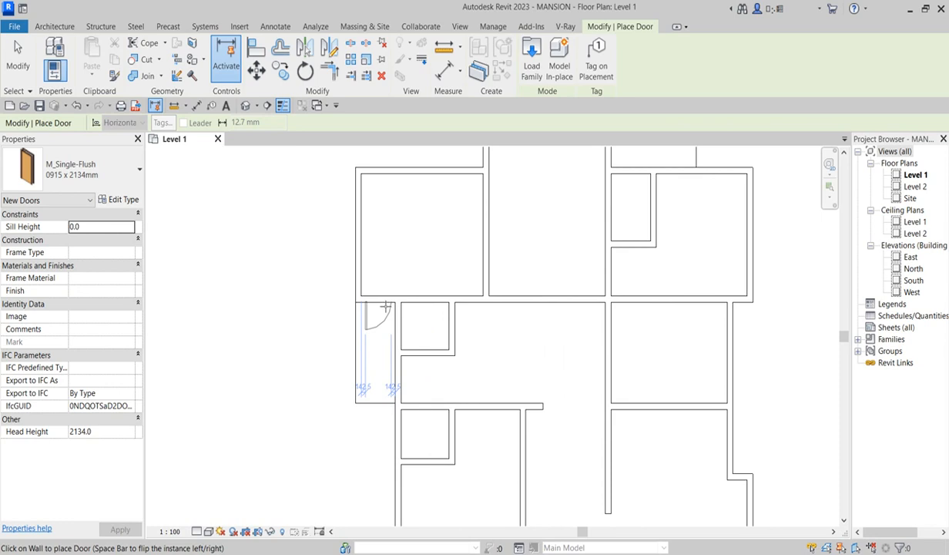
pyautogui.click(381, 295)
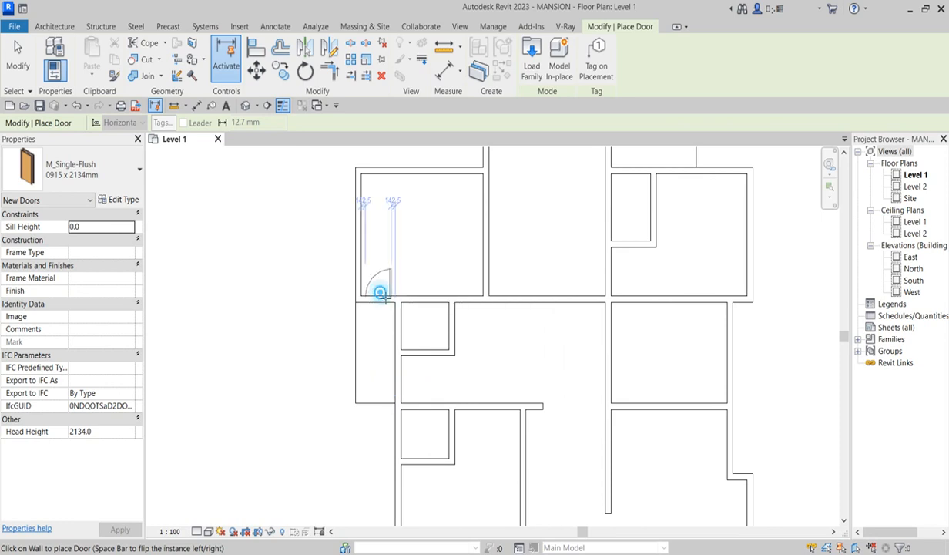
pyautogui.scroll(-5, 391, 259)
pyautogui.scroll(4, 416, 299)
pyautogui.scroll(3, 451, 301)
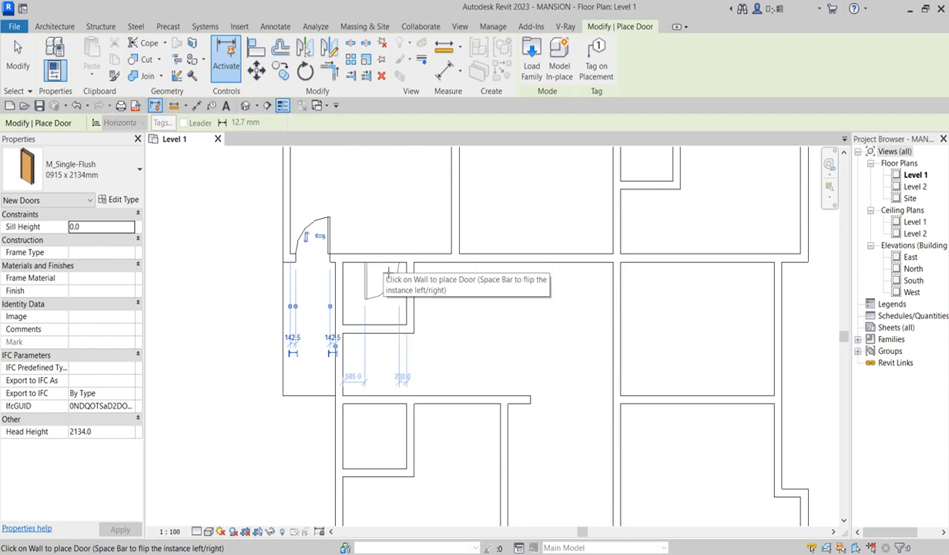
pyautogui.click(387, 268)
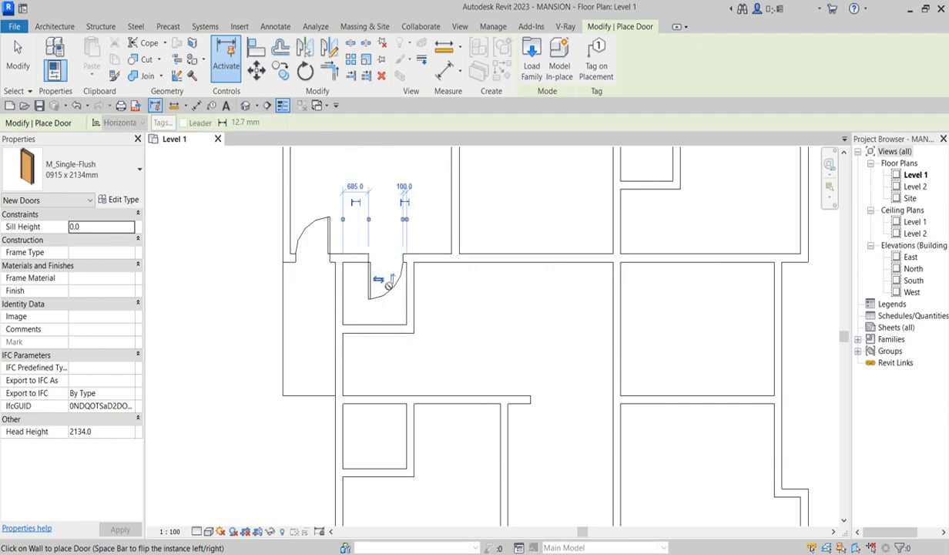
# Step: Place single-flush doors in the lowest room's left wall, 300 mm below its upper wall, and the left bedroom's right wall, 900 mm above its lower wall
pyautogui.scroll(-4, 378, 272)
pyautogui.scroll(2, 461, 378)
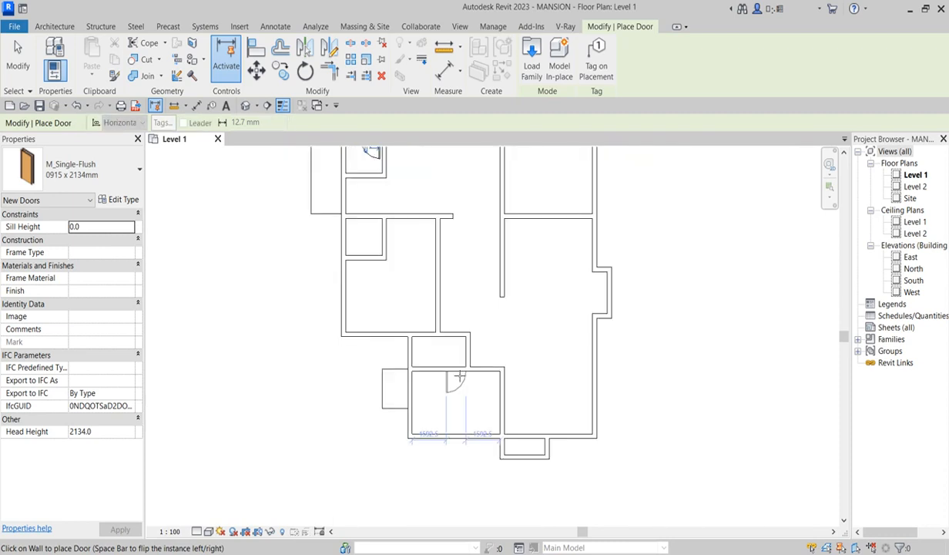
pyautogui.scroll(1, 462, 379)
pyautogui.scroll(1, 410, 397)
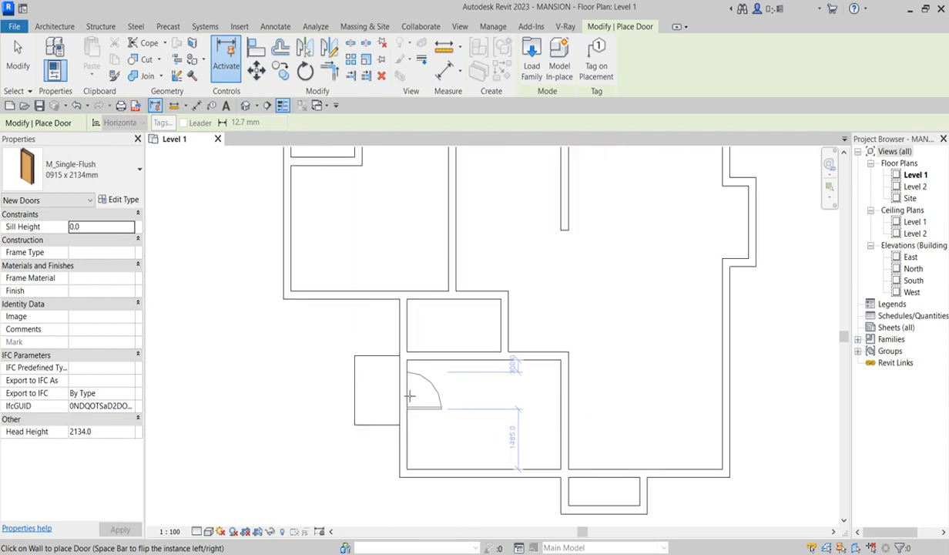
pyautogui.click(409, 395)
pyautogui.scroll(-2, 421, 382)
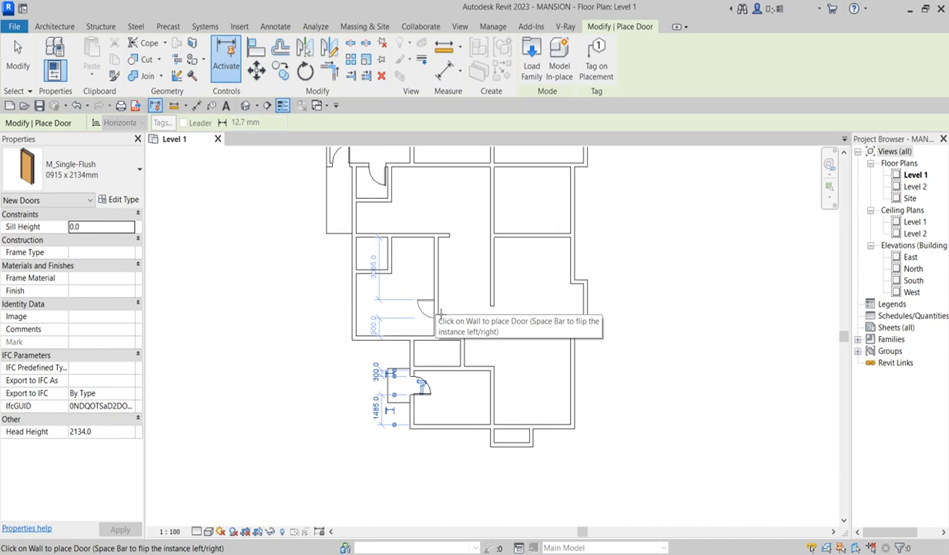
pyautogui.click(437, 311)
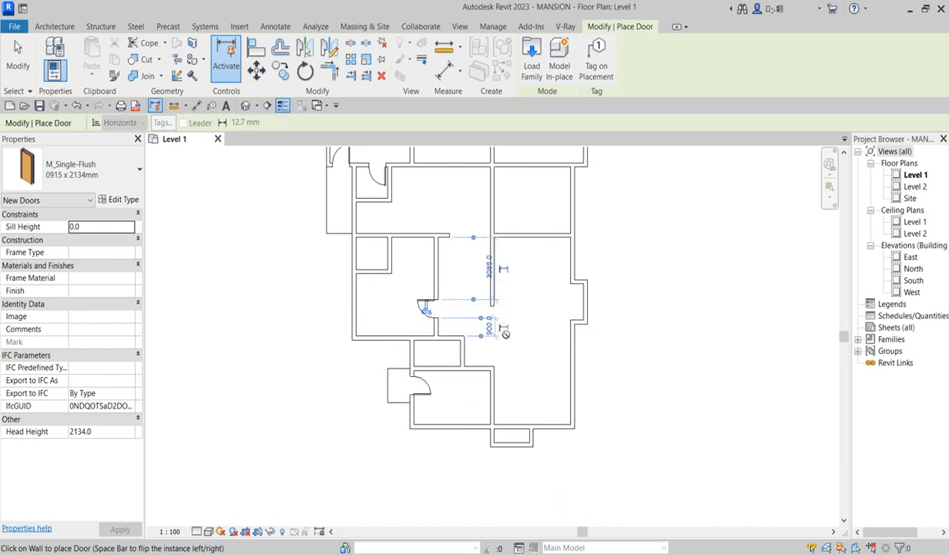
# Step: Place single-flush doors centred in the lowest room's right wall and in the wall between it and the small room above
pyautogui.scroll(2, 493, 401)
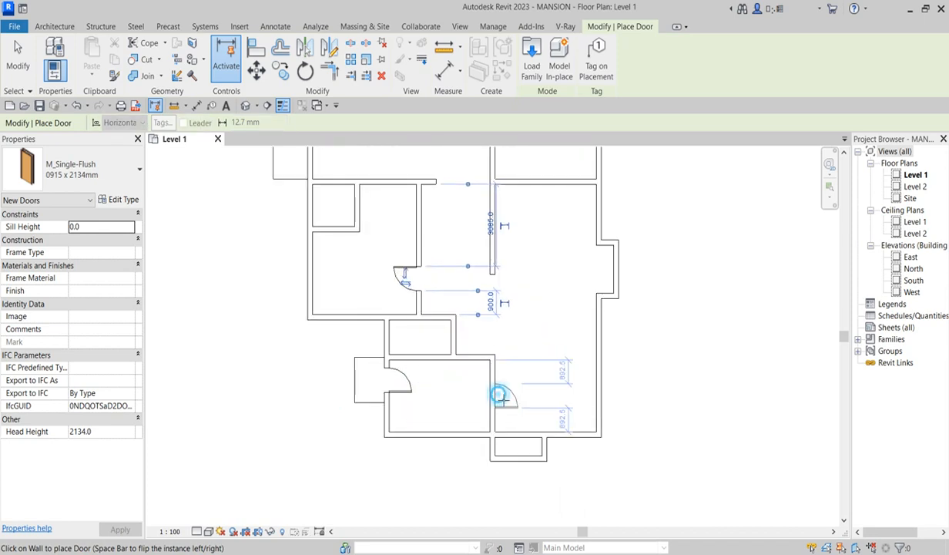
pyautogui.click(499, 396)
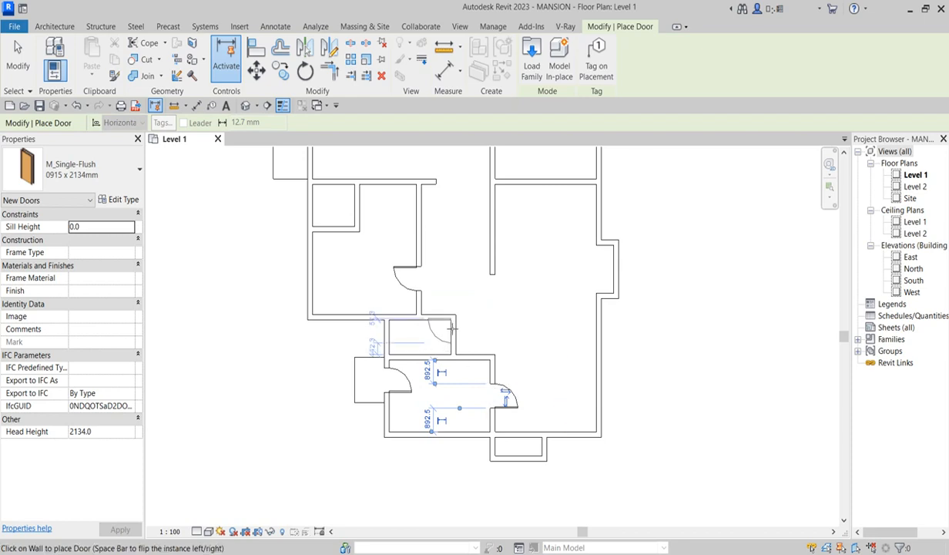
pyautogui.scroll(4, 440, 323)
pyautogui.click(413, 357)
pyautogui.scroll(-3, 434, 322)
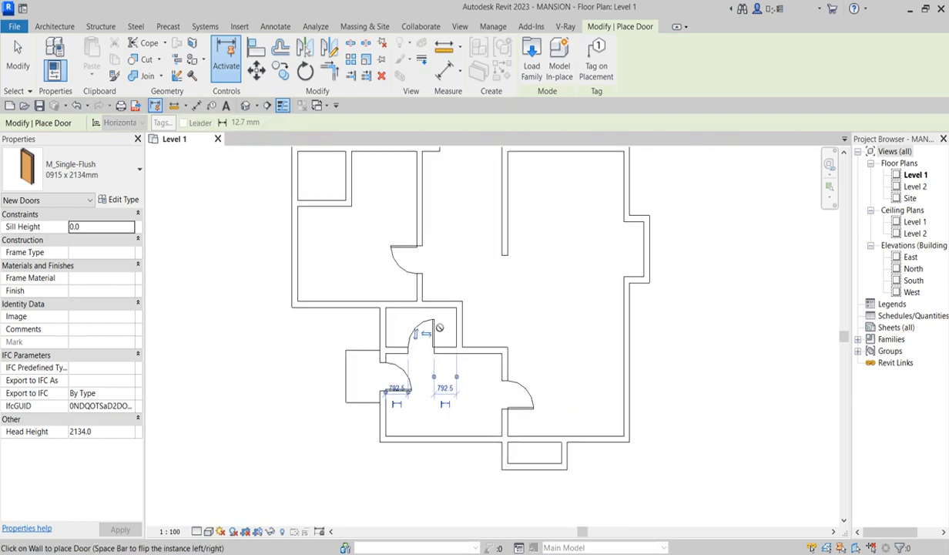
pyautogui.scroll(-1, 440, 327)
pyautogui.scroll(-4, 455, 294)
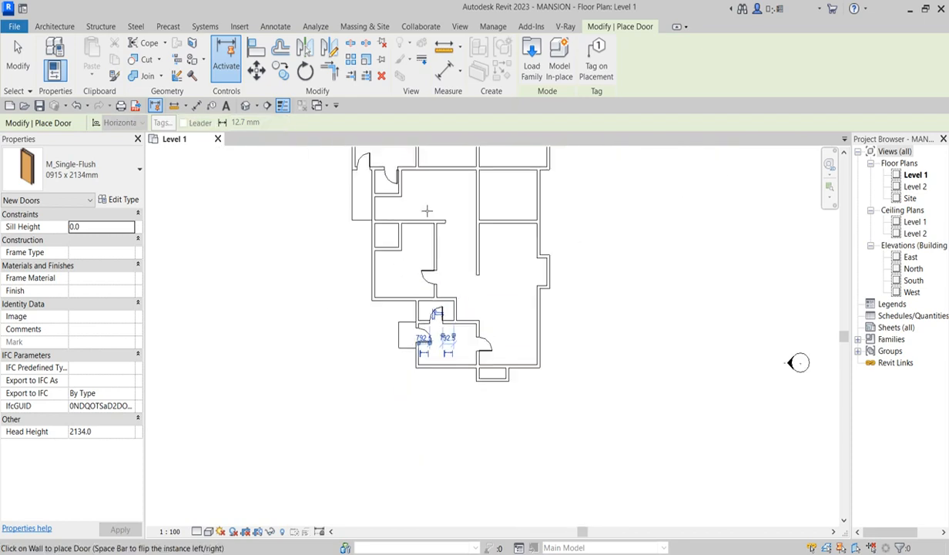
# Step: Place single-flush doors in the bottom walls of the upper-centre and upper-right rooms and the left wall of the small upper-right room
pyautogui.scroll(-3, 440, 287)
pyautogui.scroll(3, 445, 255)
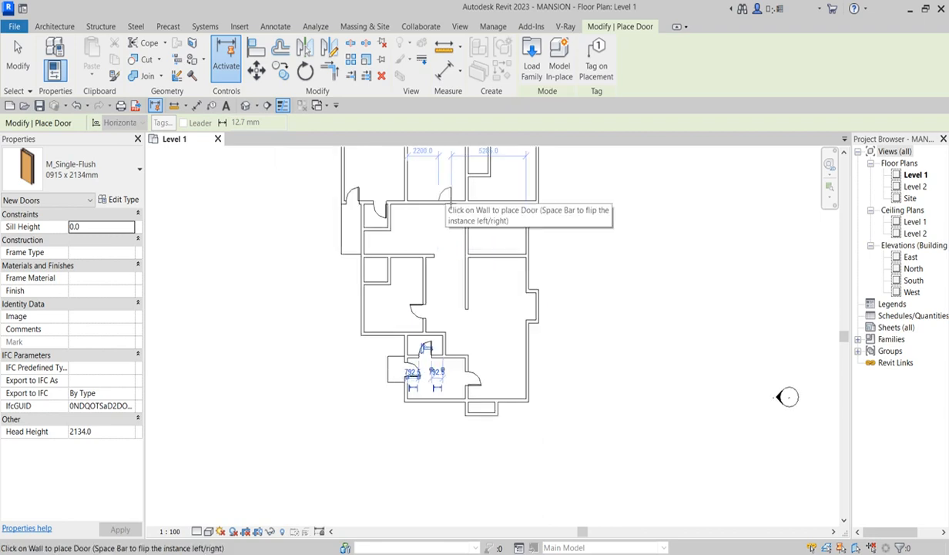
pyautogui.click(446, 197)
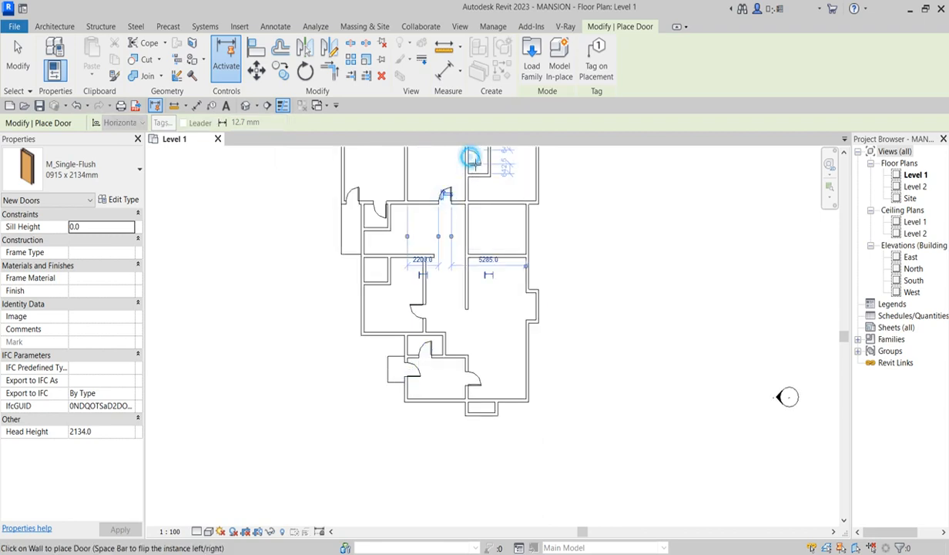
pyautogui.click(471, 158)
pyautogui.click(505, 202)
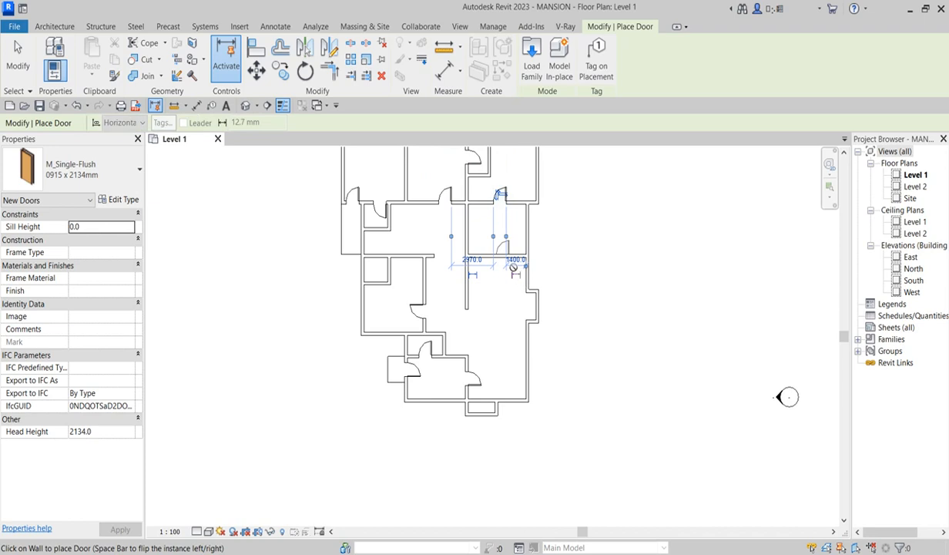
# Step: Place a single-flush door in the middle-right room's left wall, 300 mm above its lower wall, and finish door placement
pyautogui.scroll(2, 493, 254)
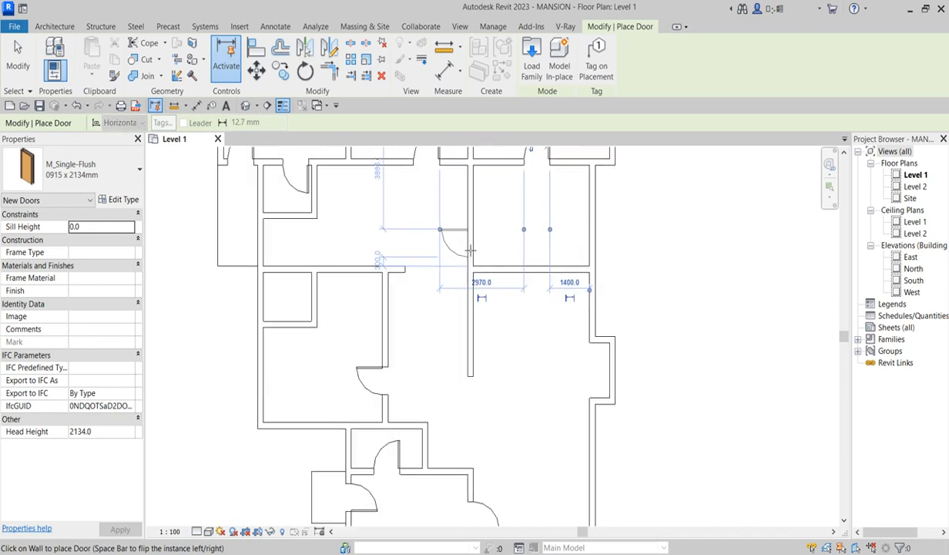
pyautogui.scroll(-5, 475, 245)
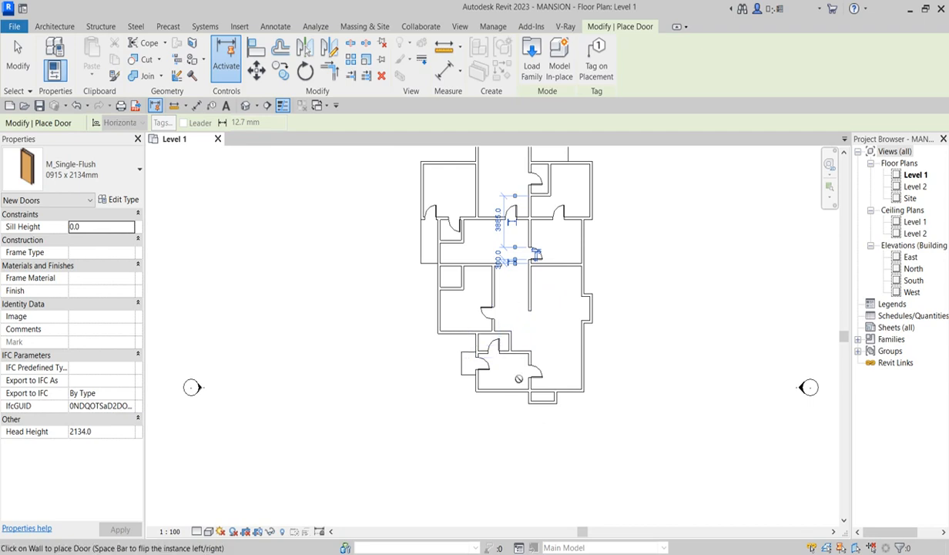
pyautogui.scroll(1, 584, 270)
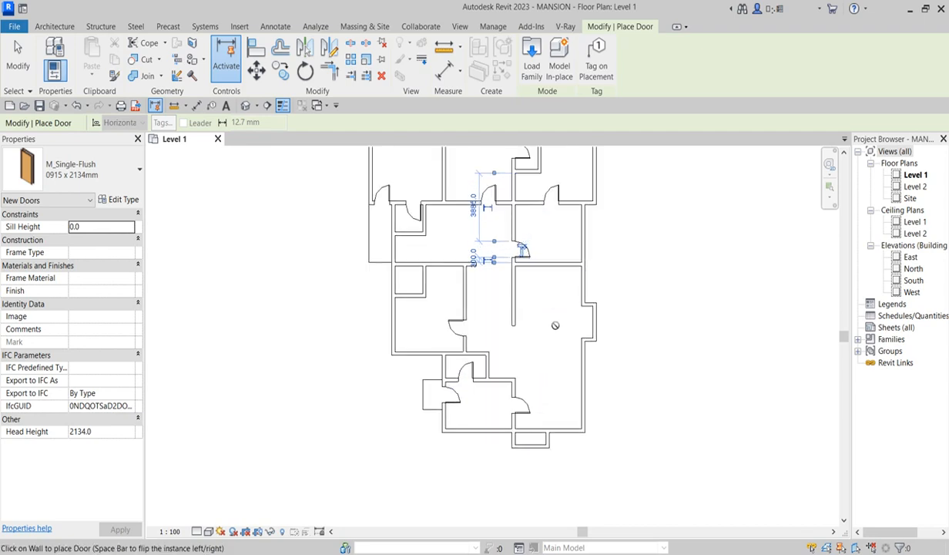
pyautogui.rightClick(551, 288)
pyautogui.click(589, 293)
pyautogui.rightClick(568, 290)
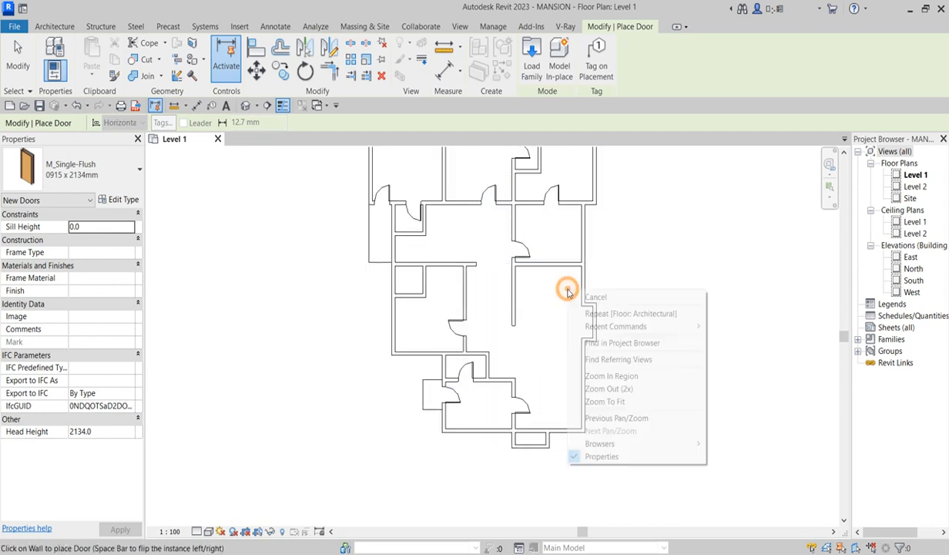
pyautogui.click(593, 296)
pyautogui.scroll(-3, 562, 301)
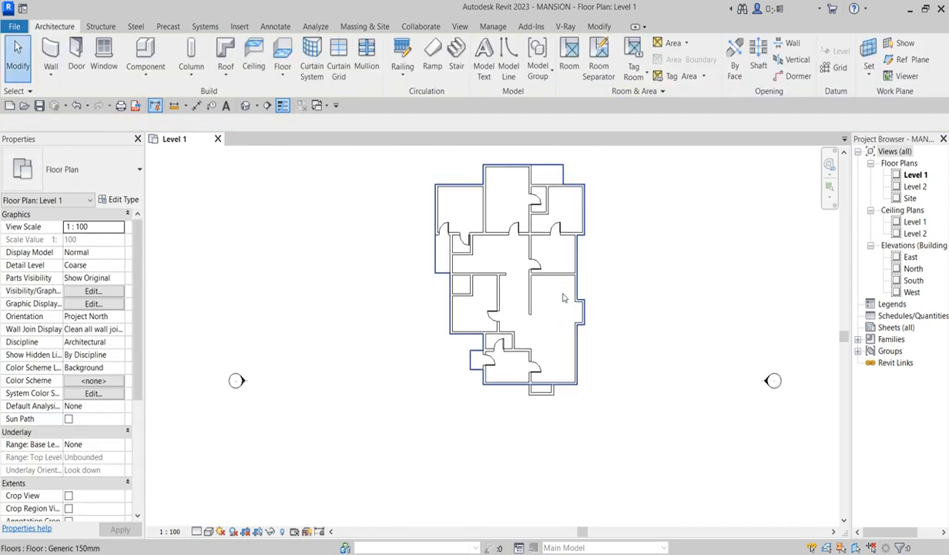
# Step: Draw two Generic - 200mm walls enclosing the middle-right room's upper-right corner, the horizontal one about 1600 mm long, and end wall placement
pyautogui.scroll(5, 548, 337)
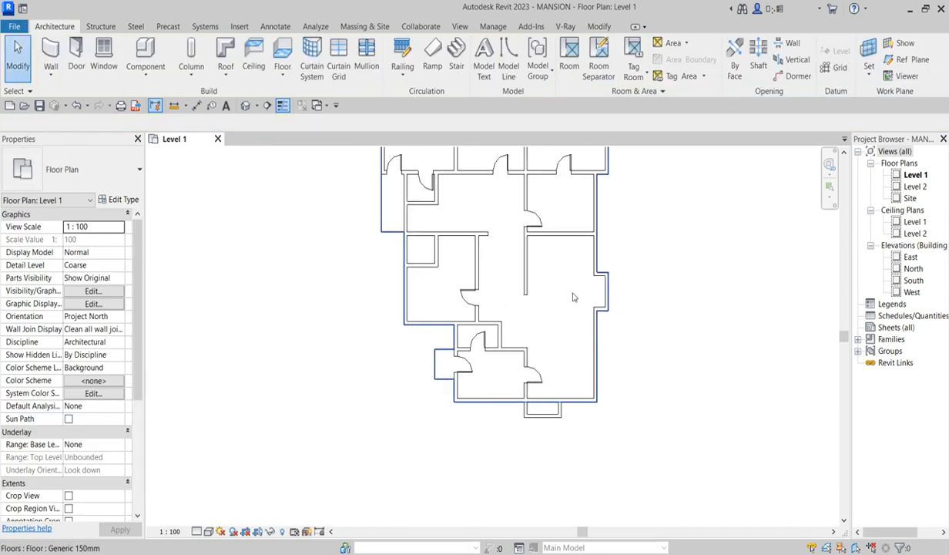
pyautogui.click(605, 258)
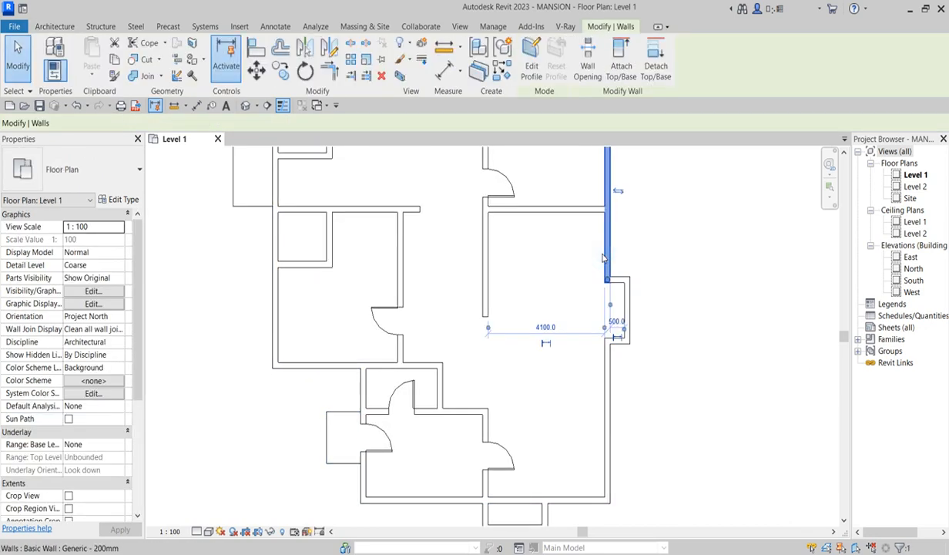
pyautogui.click(499, 70)
pyautogui.scroll(2, 609, 246)
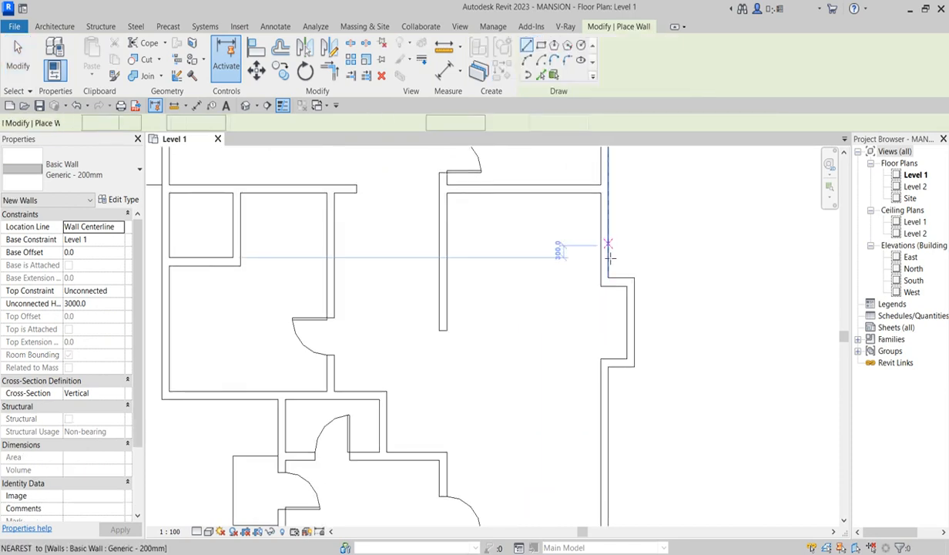
pyautogui.click(606, 253)
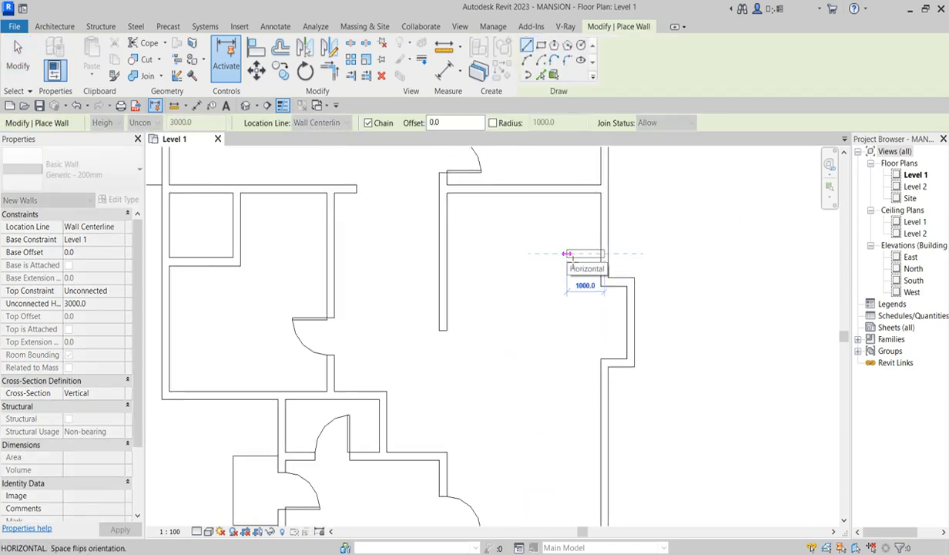
pyautogui.click(546, 255)
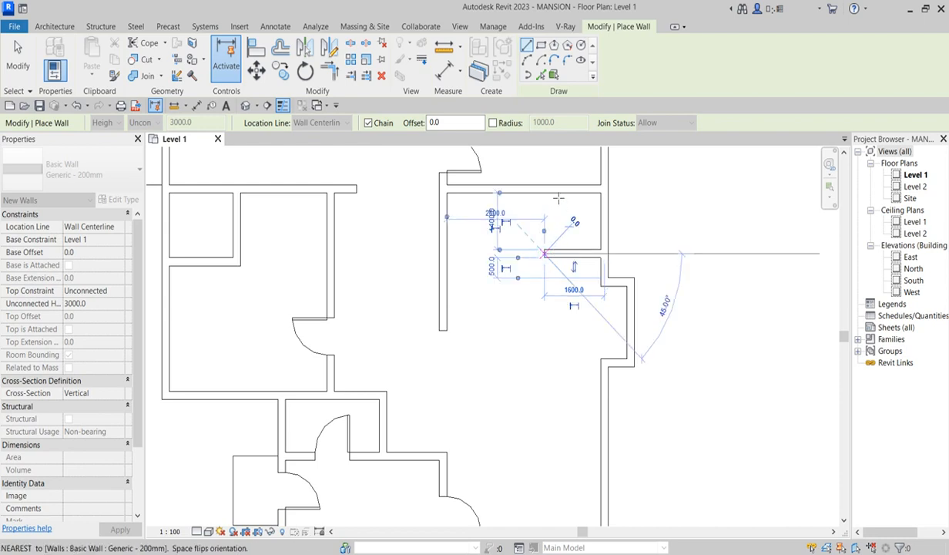
pyautogui.click(544, 190)
pyautogui.scroll(-4, 550, 310)
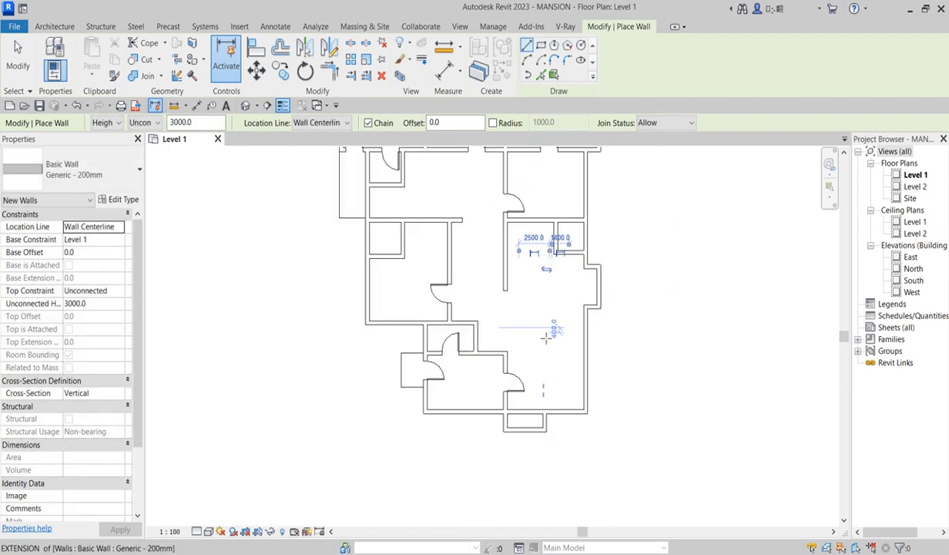
pyautogui.rightClick(577, 319)
pyautogui.click(613, 327)
pyautogui.rightClick(546, 359)
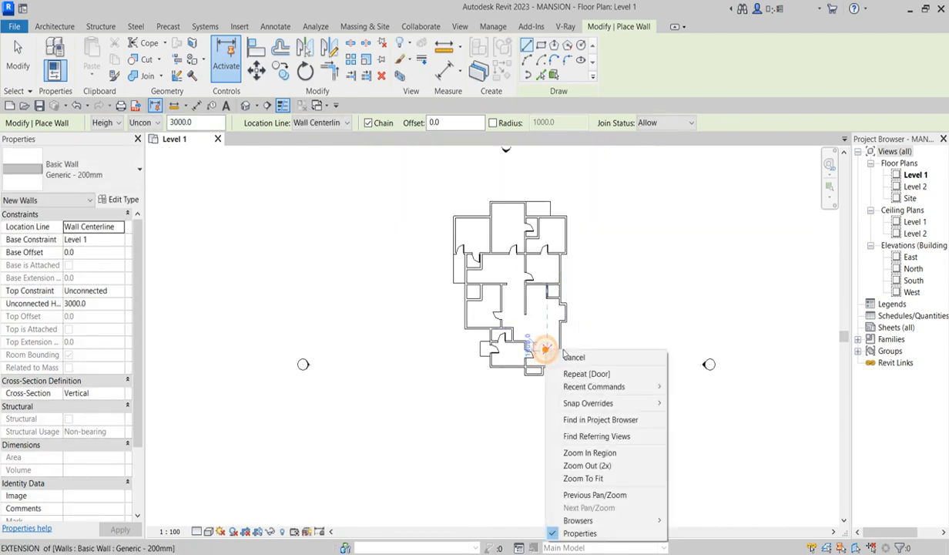
pyautogui.click(574, 356)
# Step: Split the bottom exterior wall where it crosses the small bay below the lowest right-hand room
pyautogui.scroll(4, 527, 369)
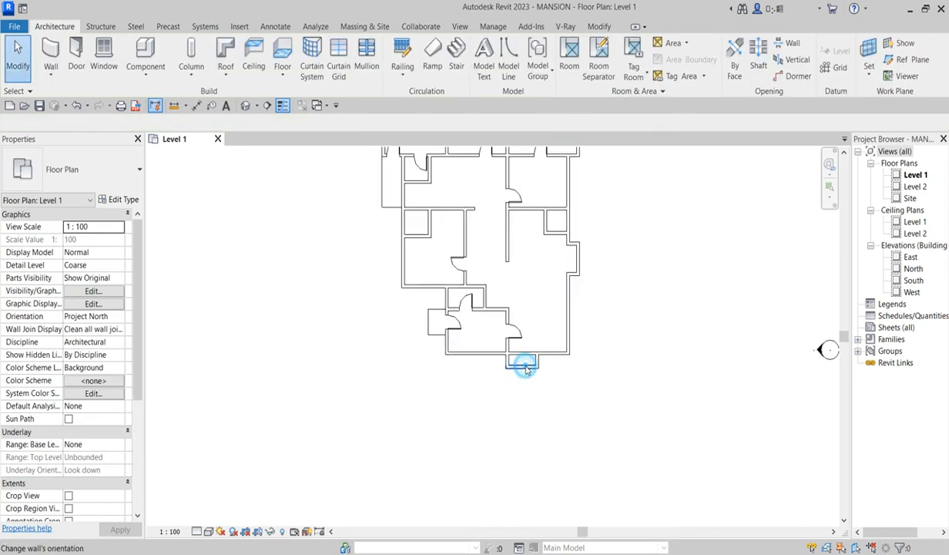
pyautogui.click(524, 366)
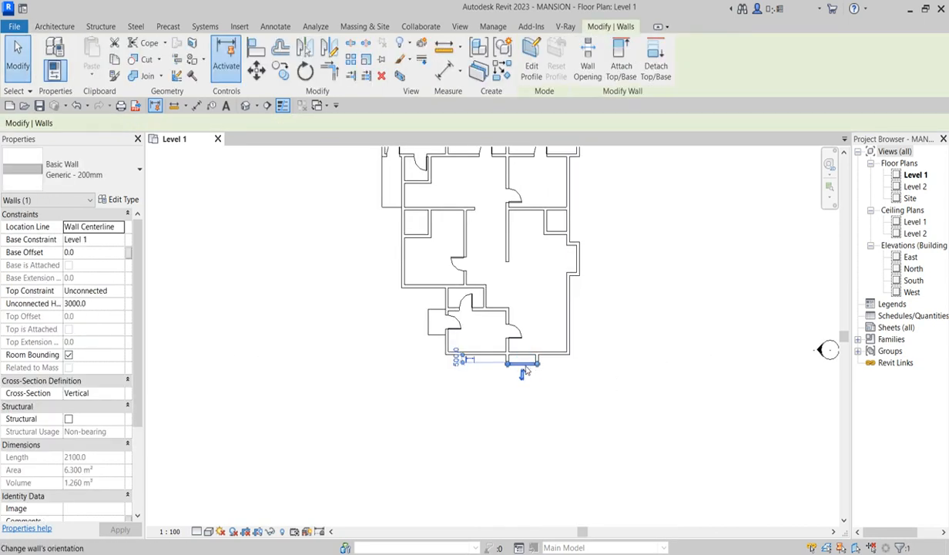
pyautogui.scroll(3, 554, 383)
pyautogui.click(564, 384)
pyautogui.scroll(2, 516, 346)
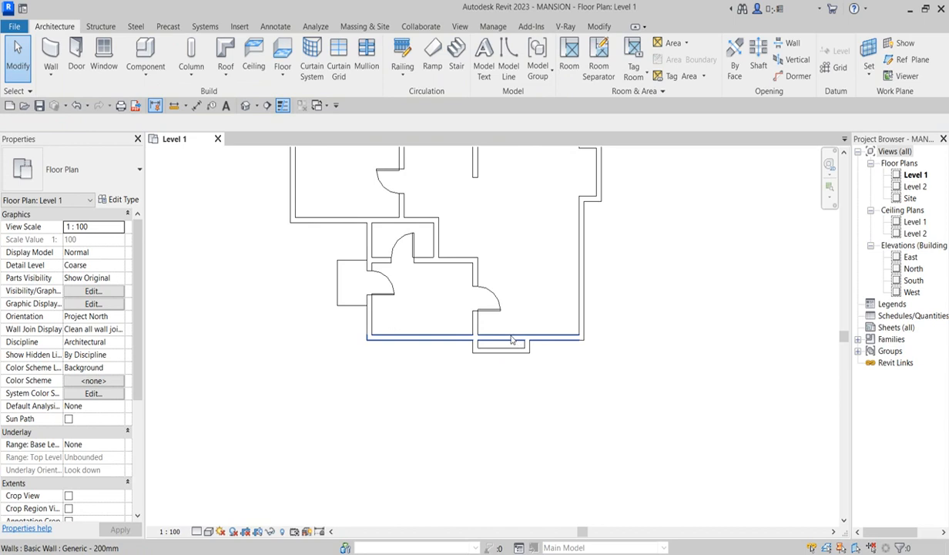
pyautogui.click(568, 337)
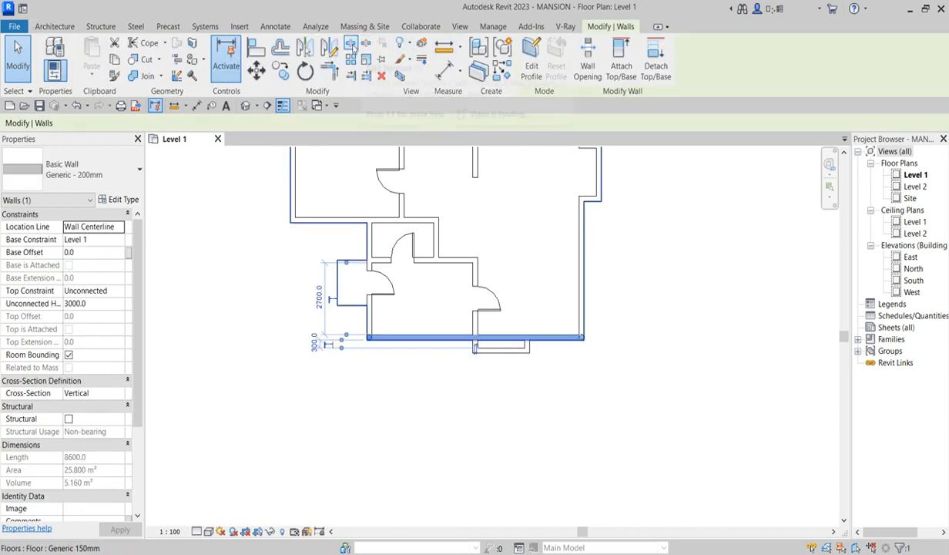
pyautogui.click(351, 45)
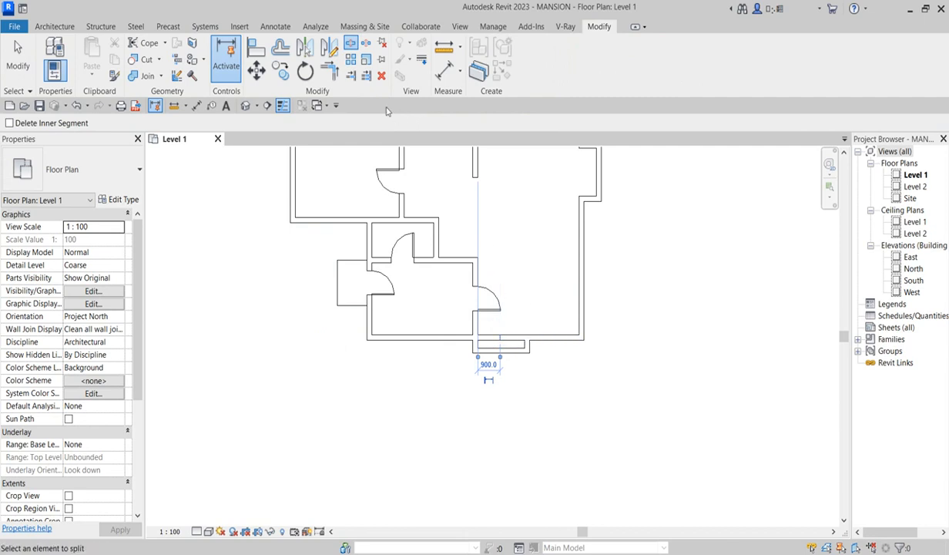
# Step: Trim both parts of the split bottom wall back to the bay's side walls, opening the room into the bay
pyautogui.click(366, 76)
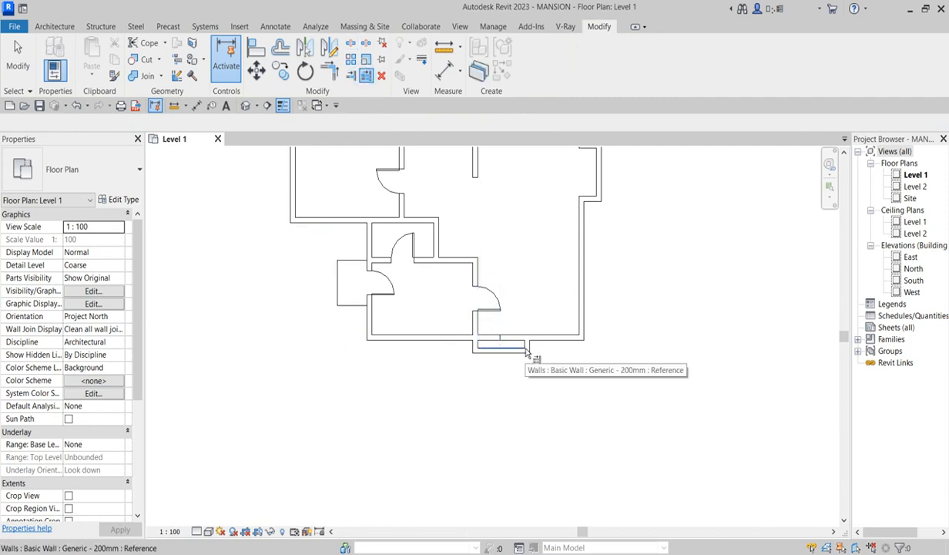
pyautogui.scroll(2, 532, 347)
pyautogui.click(527, 339)
pyautogui.click(552, 327)
pyautogui.click(520, 257)
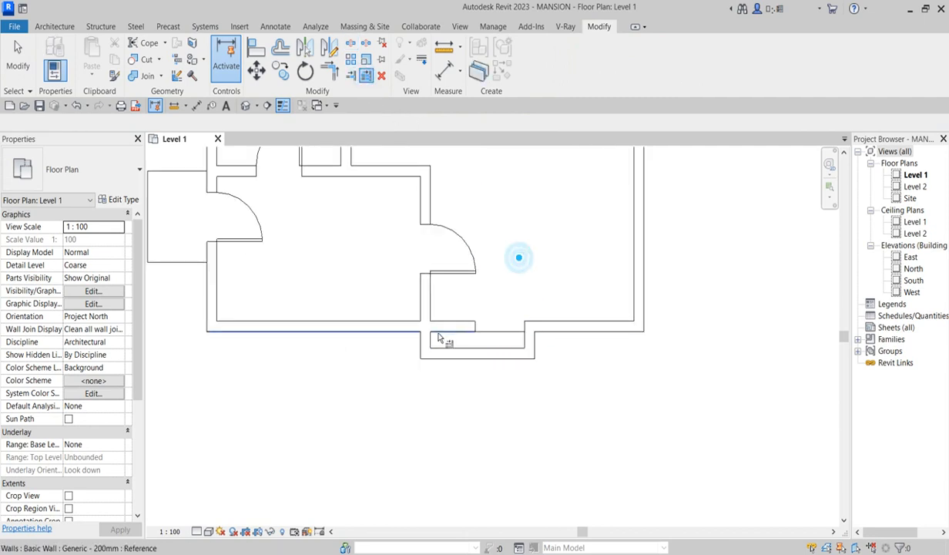
pyautogui.click(422, 329)
pyautogui.rightClick(568, 258)
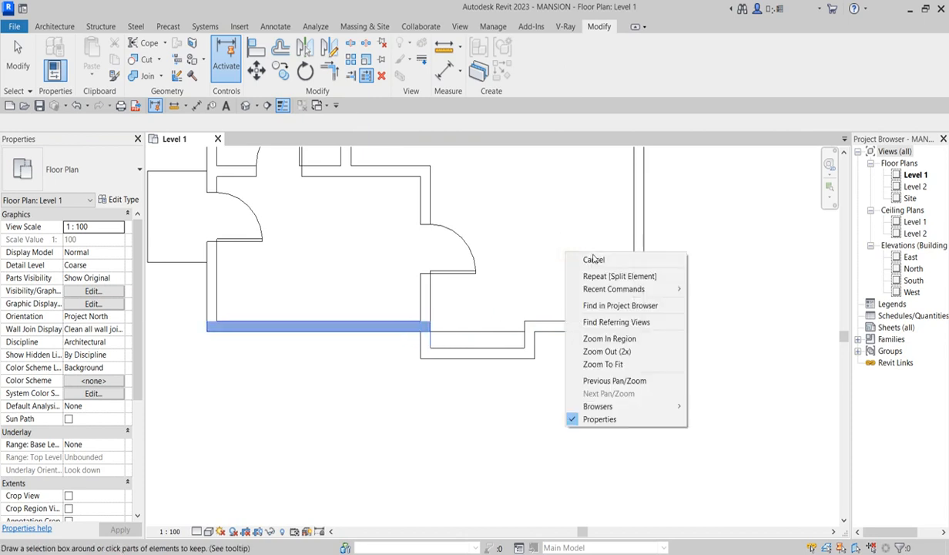
pyautogui.click(574, 259)
pyautogui.rightClick(562, 241)
pyautogui.click(599, 255)
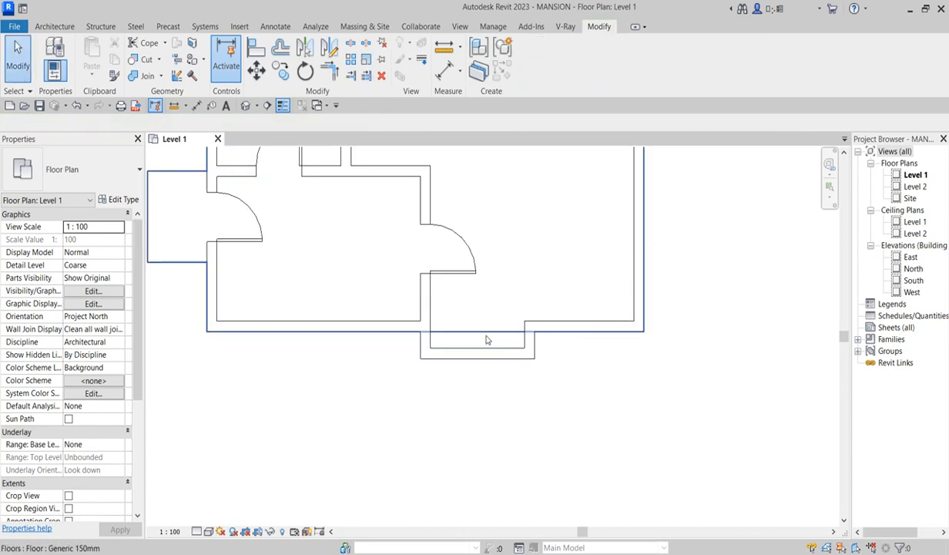
# Step: Edit the Generic 150mm floor's boundary, adding lines along the bottom bay's right, lower and left outer faces
pyautogui.click(486, 335)
pyautogui.click(536, 65)
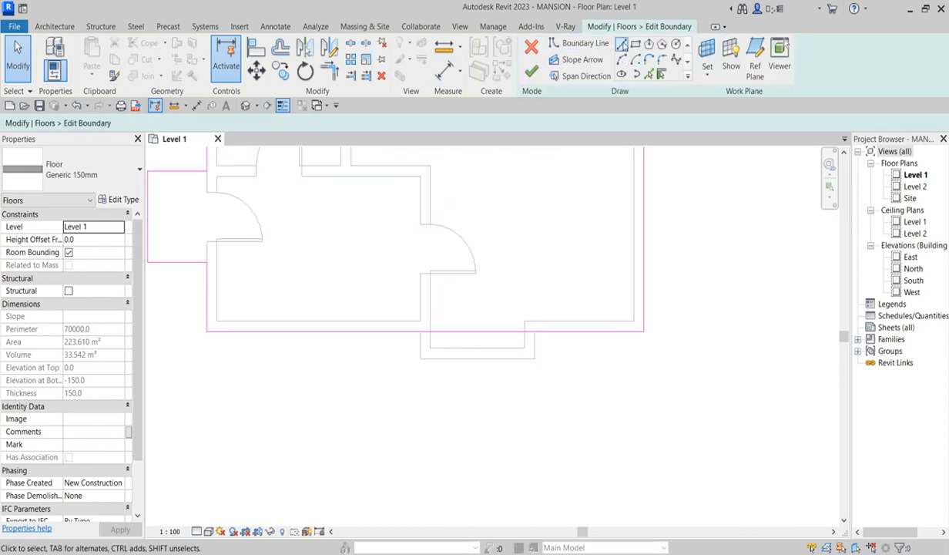
pyautogui.click(622, 44)
pyautogui.click(535, 332)
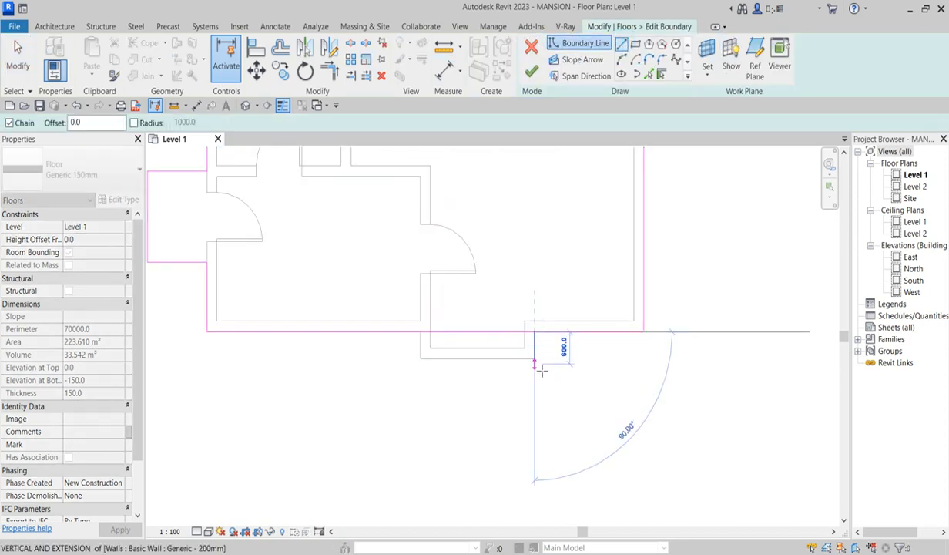
pyautogui.click(535, 359)
pyautogui.click(420, 359)
pyautogui.click(420, 332)
# Step: Split the floor's existing boundary line where it runs across the bottom bay
pyautogui.press('s')
pyautogui.press('l')
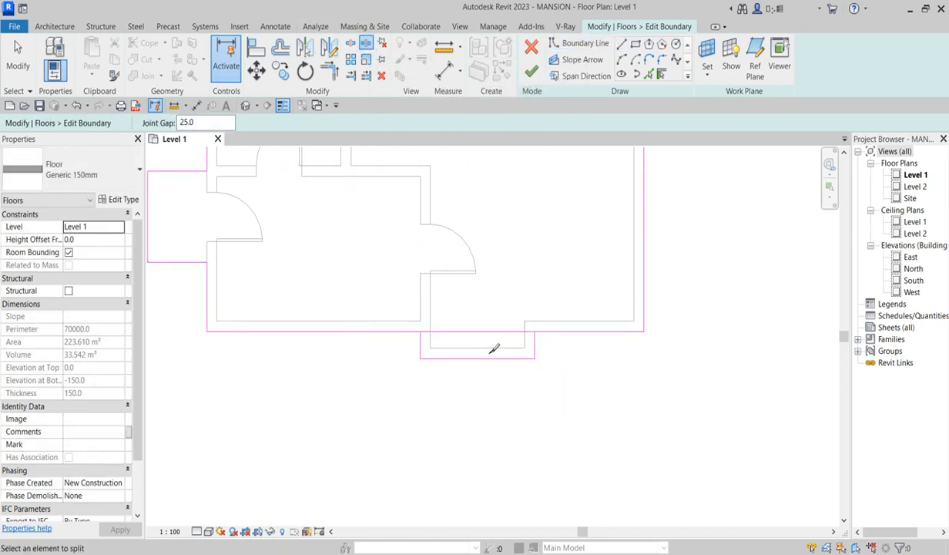
pyautogui.click(334, 74)
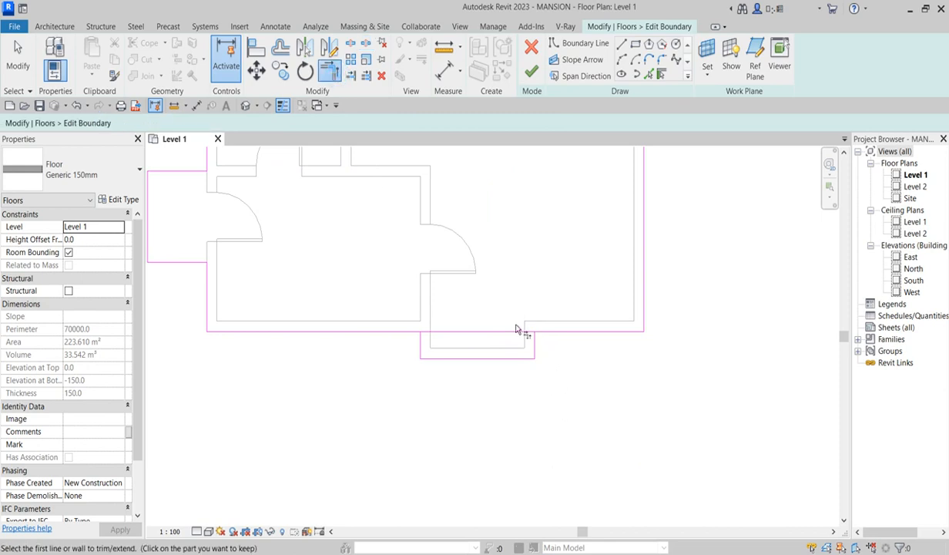
pyautogui.click(351, 44)
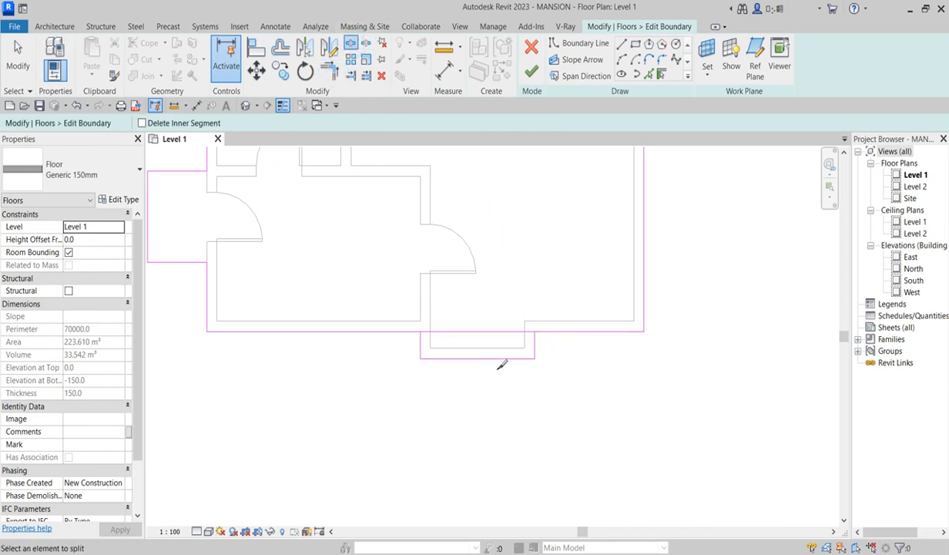
pyautogui.click(495, 331)
# Step: Trim the split floor boundary to the bay's side lines at both corners and finish the boundary edit
pyautogui.click(335, 77)
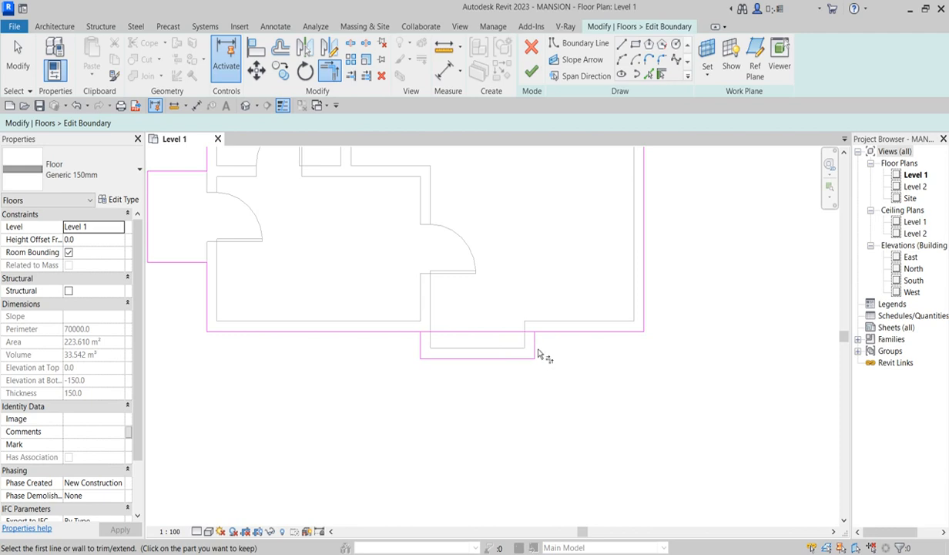
pyautogui.click(534, 344)
pyautogui.click(559, 331)
pyautogui.click(419, 343)
pyautogui.click(413, 332)
pyautogui.scroll(-4, 466, 347)
pyautogui.scroll(-2, 423, 424)
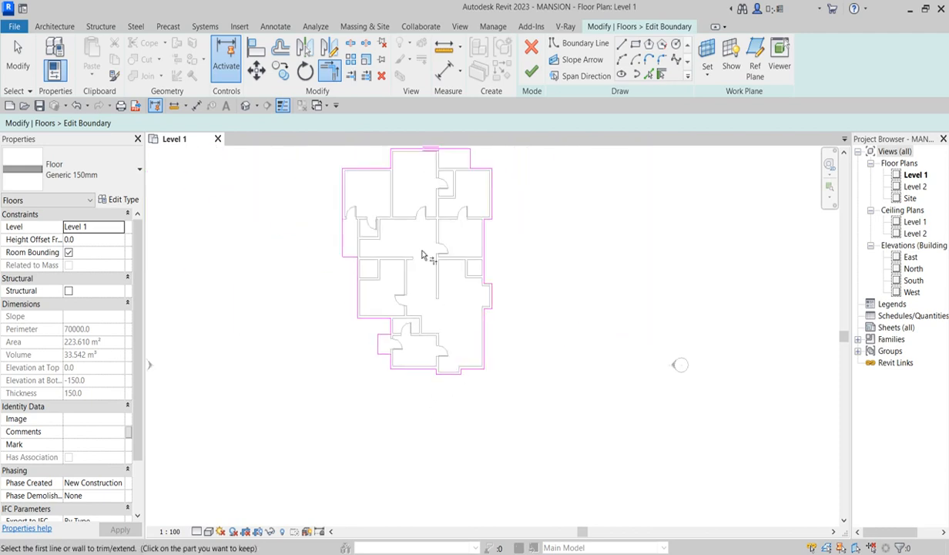
pyautogui.click(533, 74)
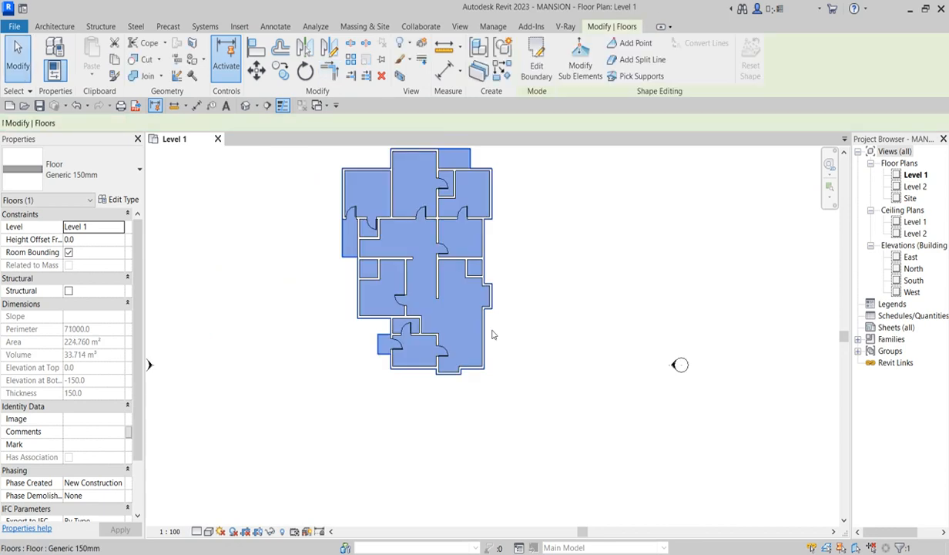
pyautogui.click(551, 325)
# Step: Examine the Level 1 plan's rooms, doors, wall openings and floor outline around the bottom bay
pyautogui.scroll(2, 450, 305)
pyautogui.scroll(1, 404, 357)
pyautogui.scroll(1, 362, 362)
pyautogui.scroll(1, 356, 385)
pyautogui.scroll(-3, 362, 385)
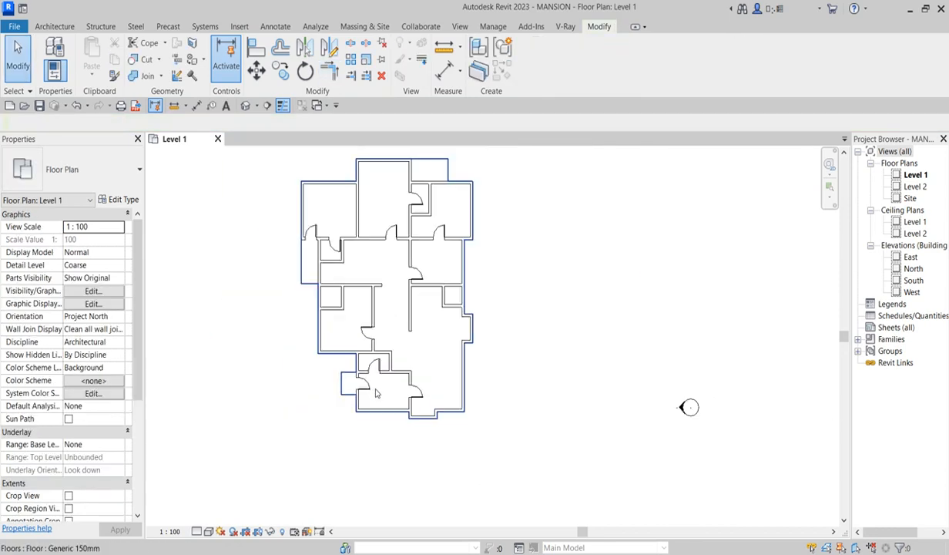
pyautogui.scroll(1, 362, 243)
pyautogui.scroll(-2, 407, 254)
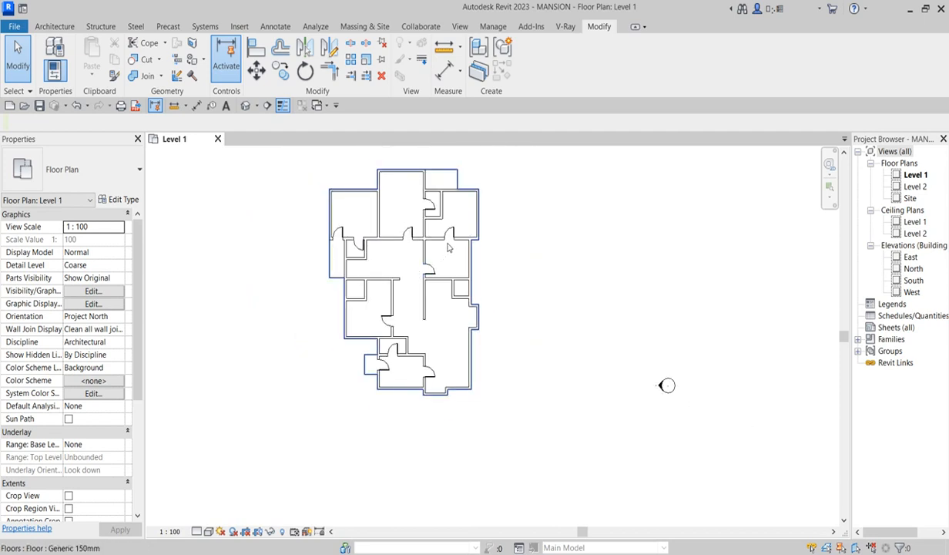
pyautogui.scroll(4, 411, 353)
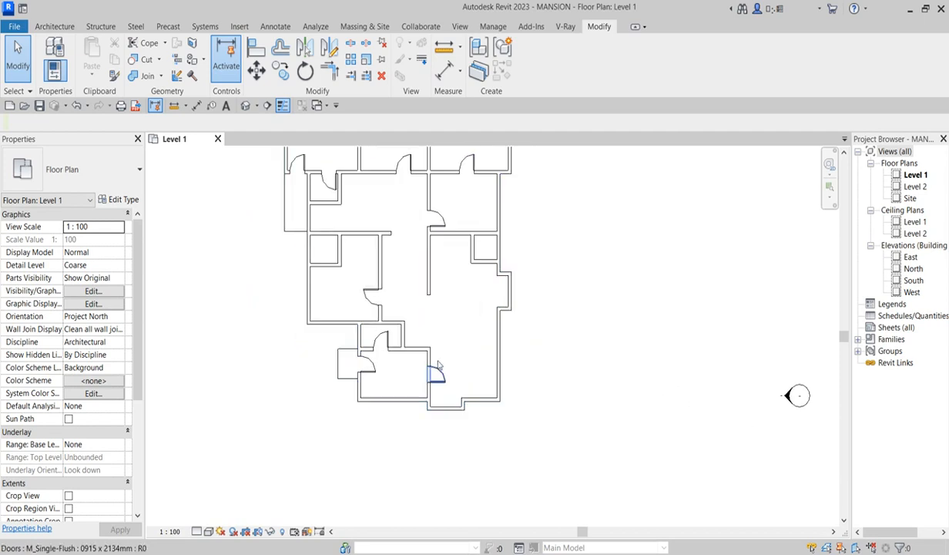
pyautogui.scroll(-3, 416, 350)
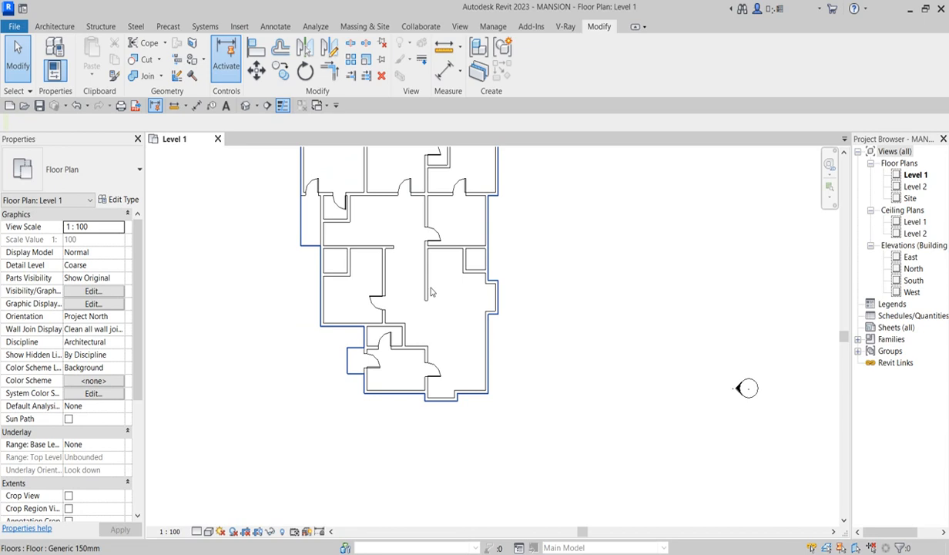
pyautogui.scroll(3, 432, 281)
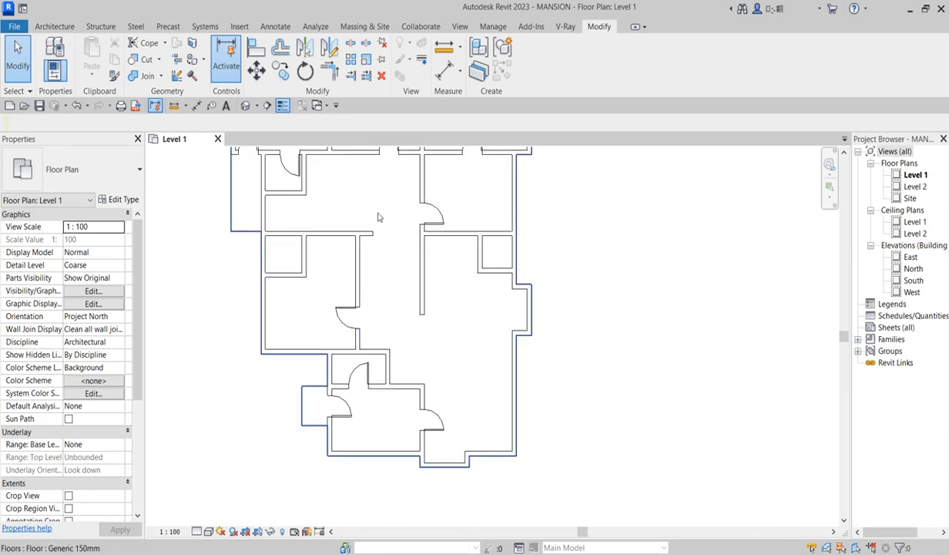
pyautogui.click(285, 107)
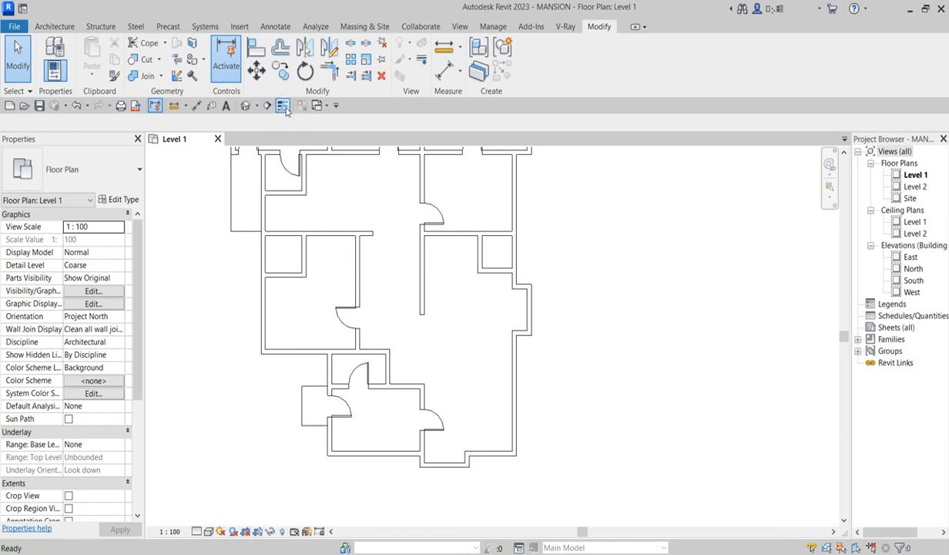
pyautogui.scroll(2, 415, 289)
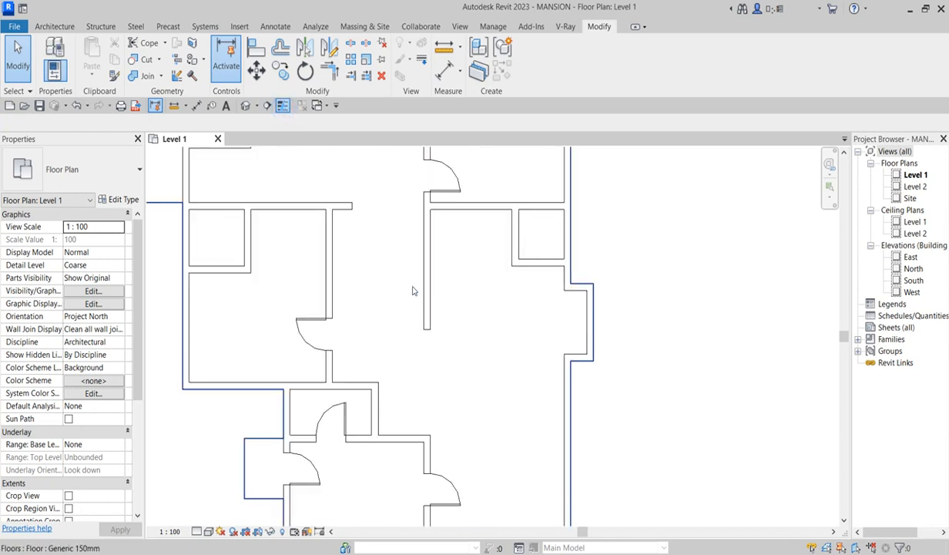
pyautogui.click(451, 350)
pyautogui.click(685, 402)
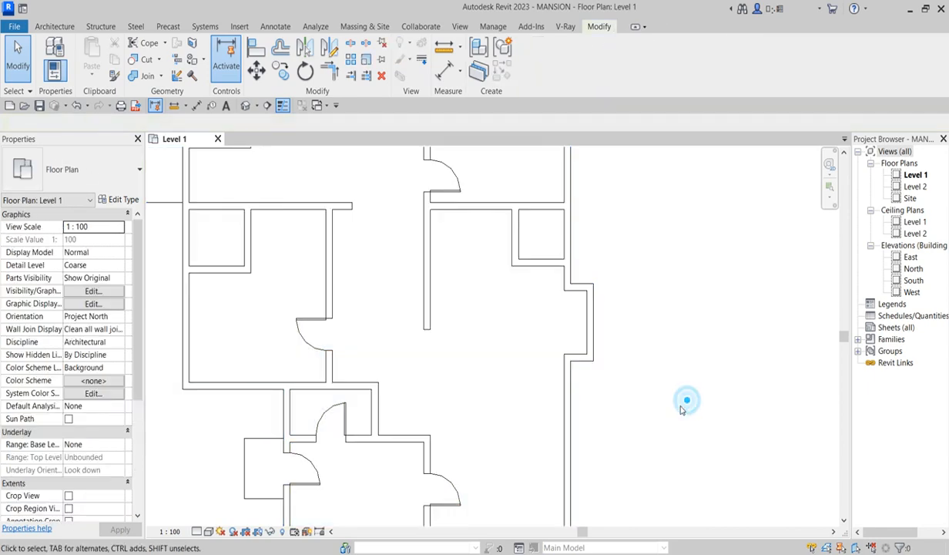
# Step: Set the Walls category's cut line weight to 7 in the model object styles and apply the visibility settings
pyautogui.press('g')
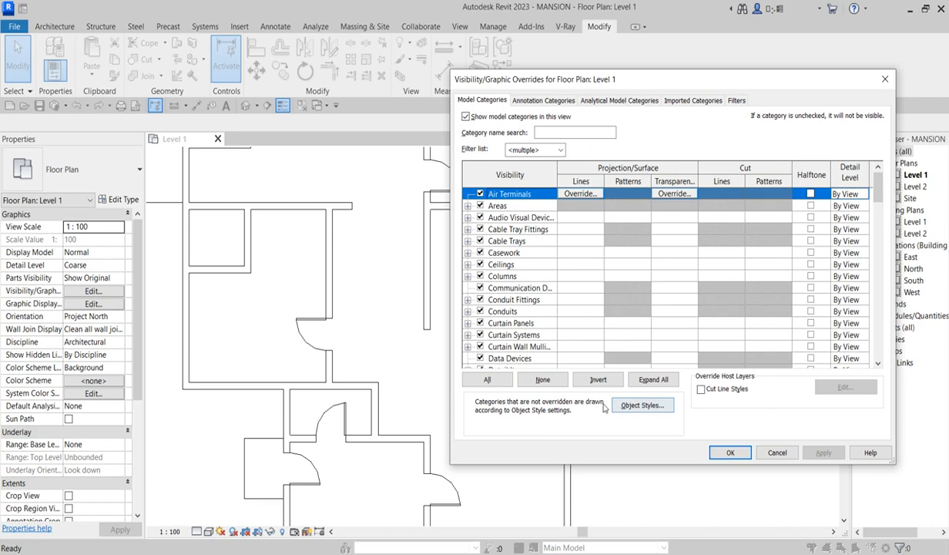
pyautogui.moveTo(608, 79); pyautogui.dragTo(505, 83)
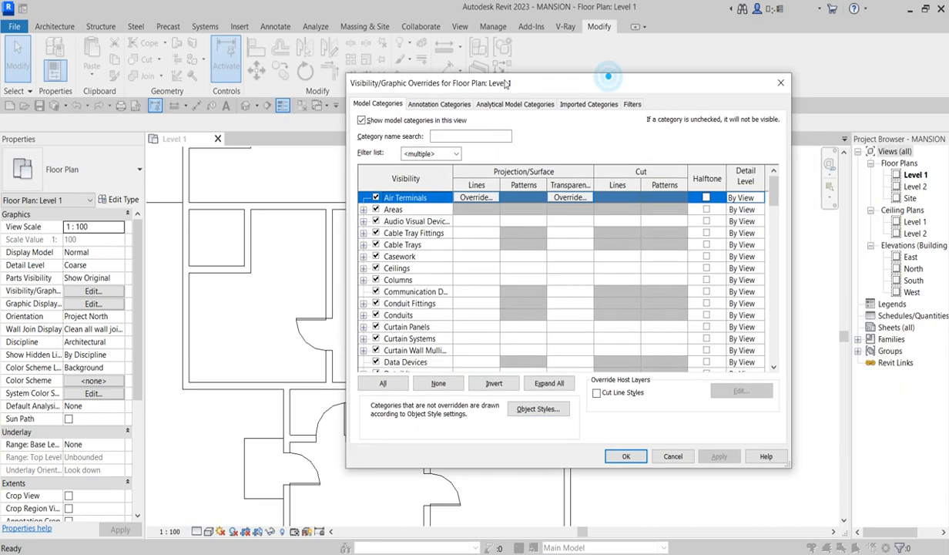
pyautogui.click(537, 410)
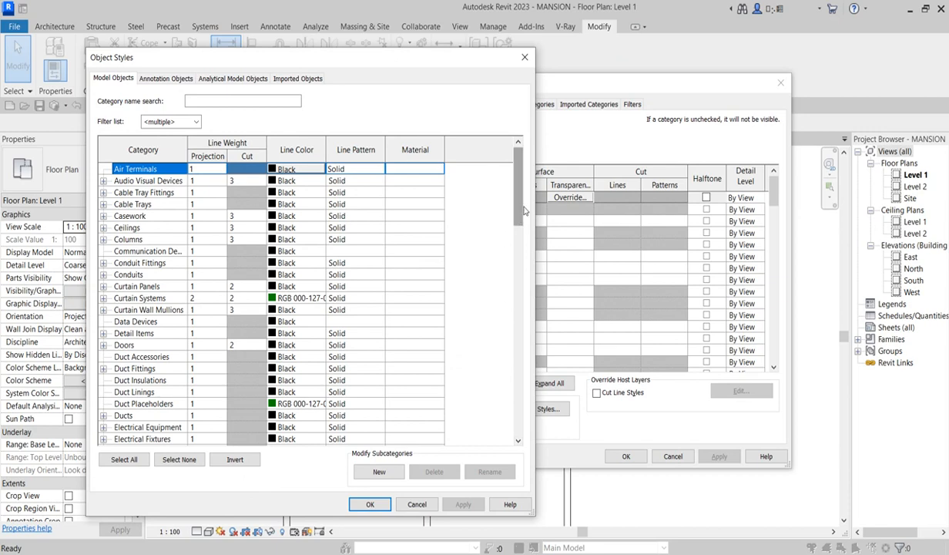
pyautogui.moveTo(519, 211); pyautogui.dragTo(532, 430)
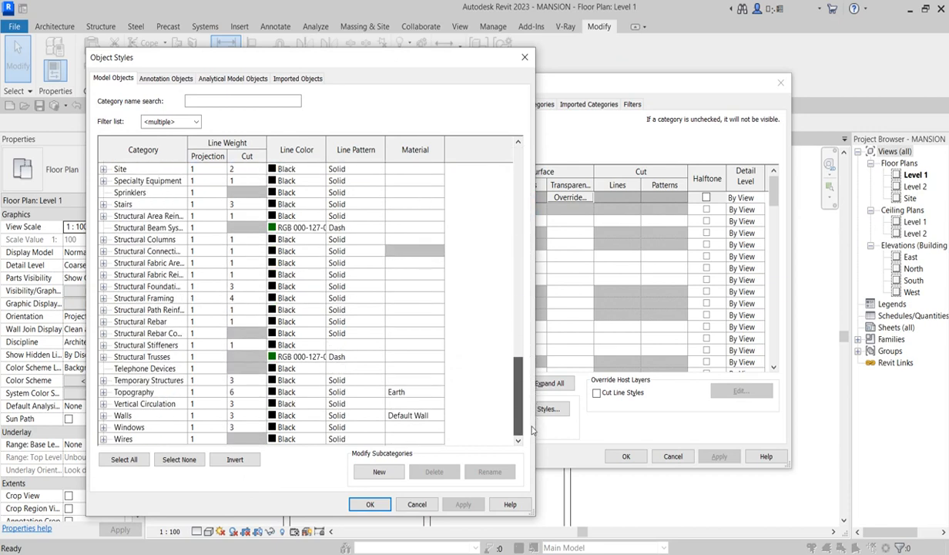
pyautogui.click(262, 416)
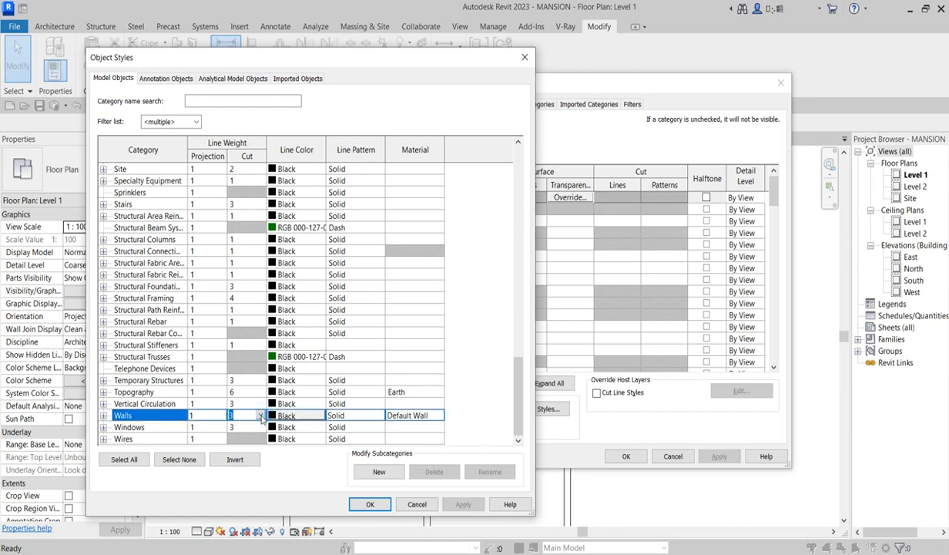
pyautogui.click(261, 416)
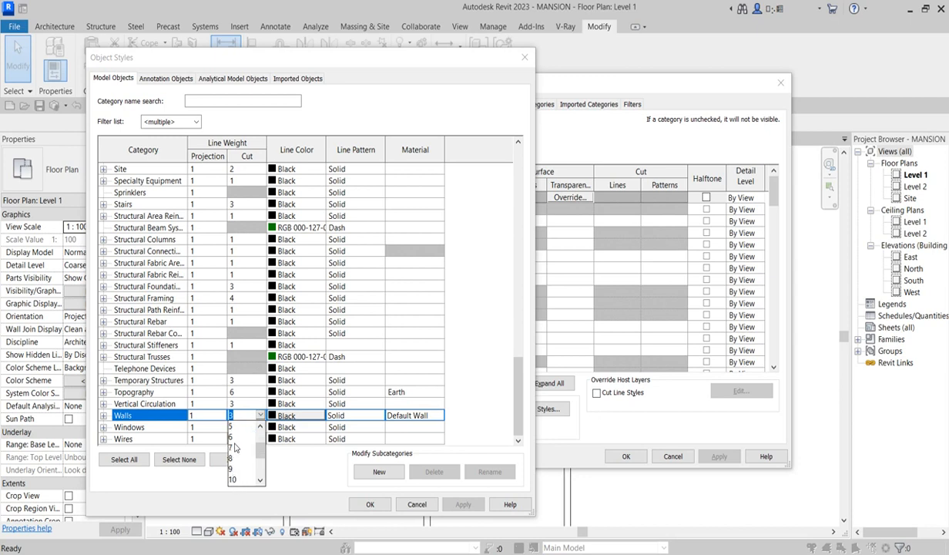
pyautogui.click(232, 458)
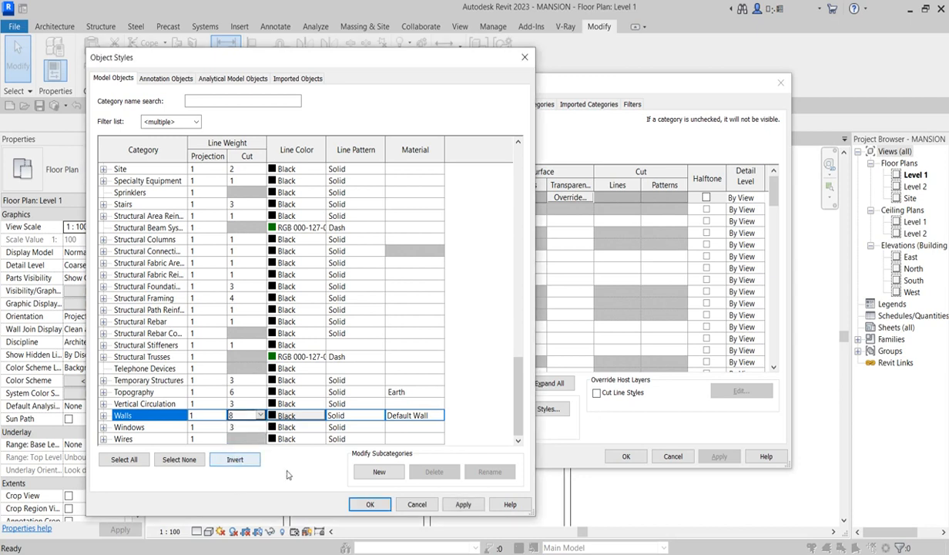
pyautogui.click(260, 416)
pyautogui.click(238, 468)
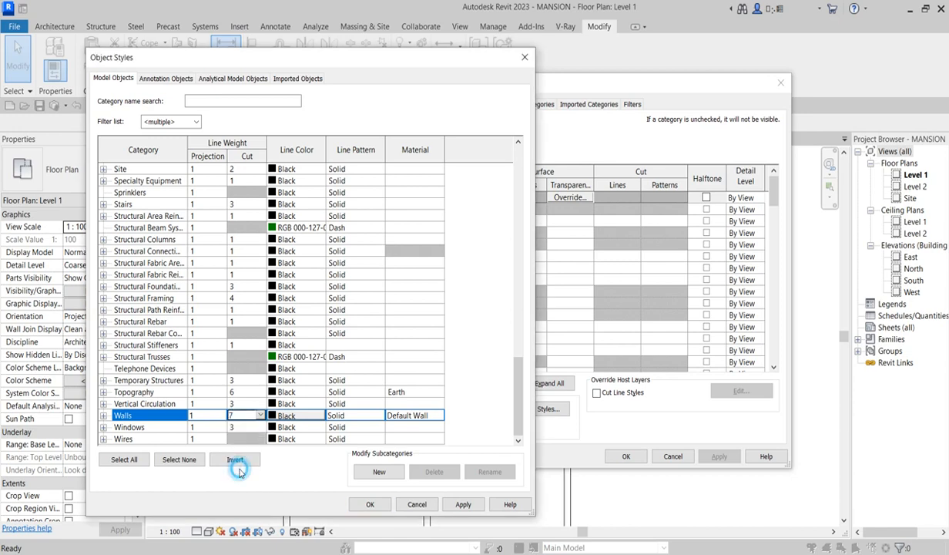
pyautogui.click(369, 505)
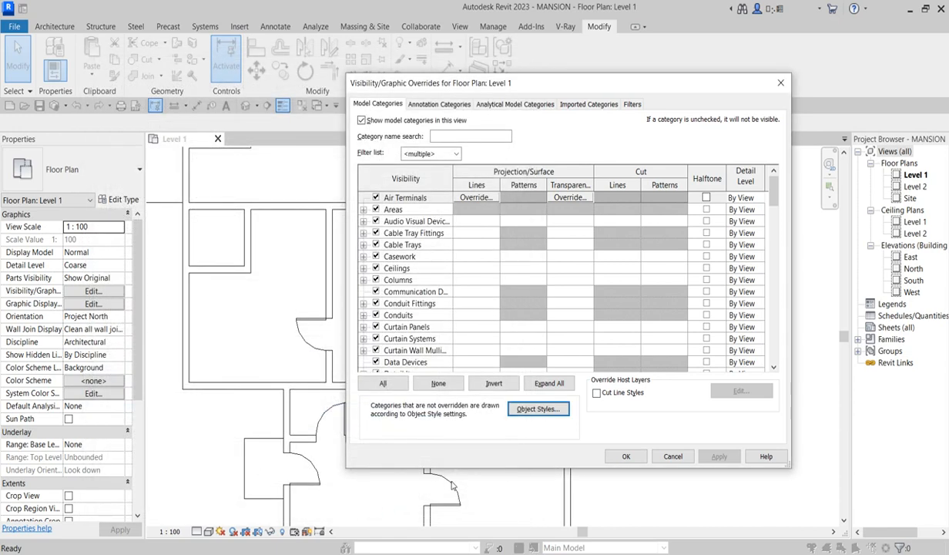
pyautogui.click(628, 457)
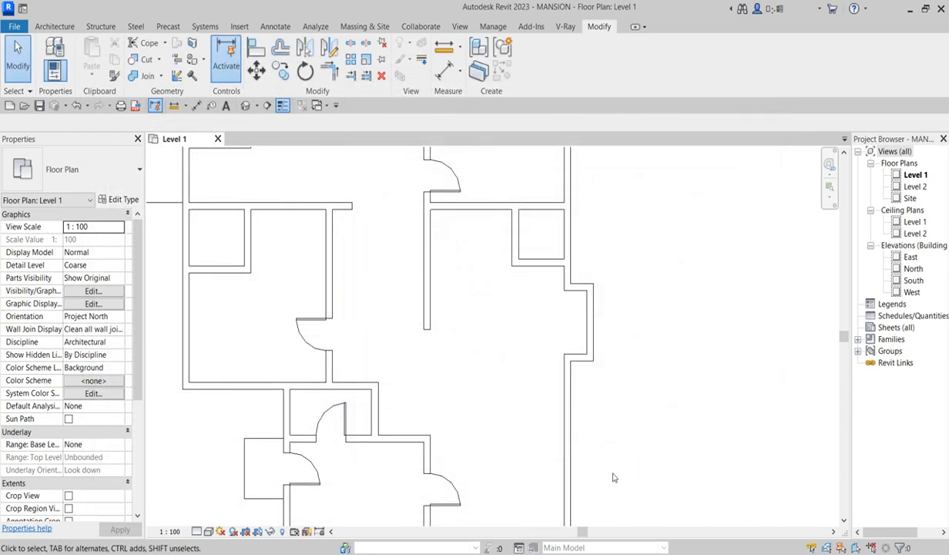
# Step: Turn off thin-line display and check the walls' cut line weight across the Level 1 plan
pyautogui.click(282, 105)
pyautogui.scroll(-3, 505, 349)
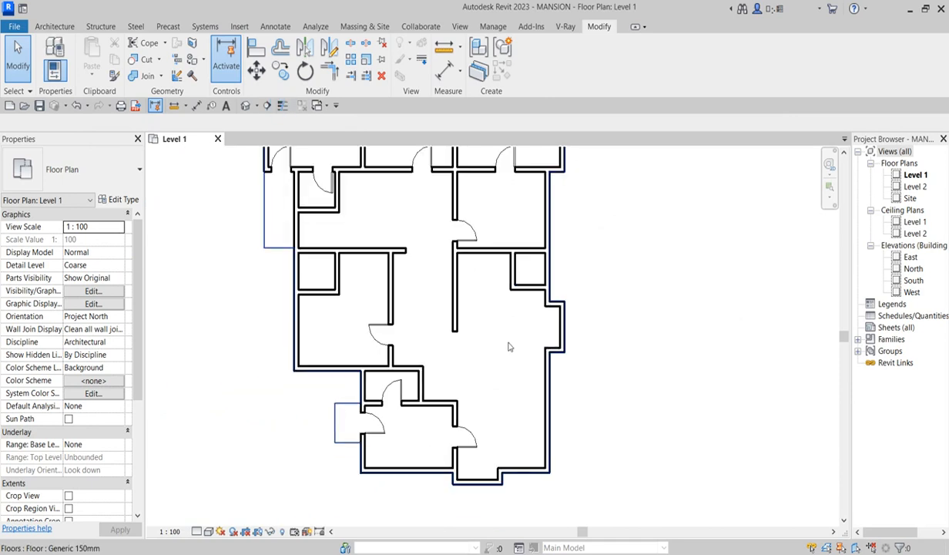
pyautogui.click(508, 343)
pyautogui.click(611, 332)
pyautogui.scroll(4, 510, 281)
pyautogui.scroll(-3, 487, 302)
pyautogui.scroll(-1, 485, 321)
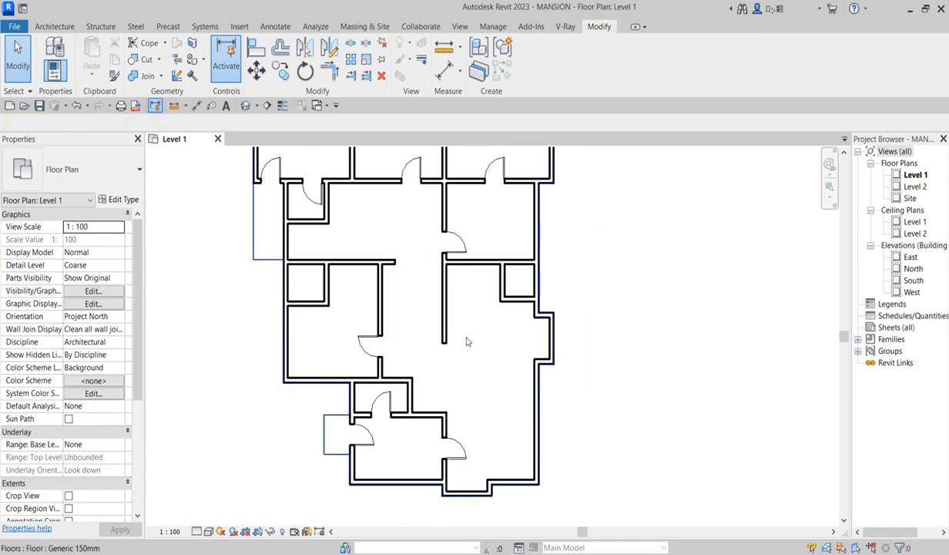
# Step: Create a similar M_Single-Flush 0915 x 2134mm door in the exterior wall of the small room above the east bay
pyautogui.click(451, 244)
pyautogui.press('c')
pyautogui.press('s')
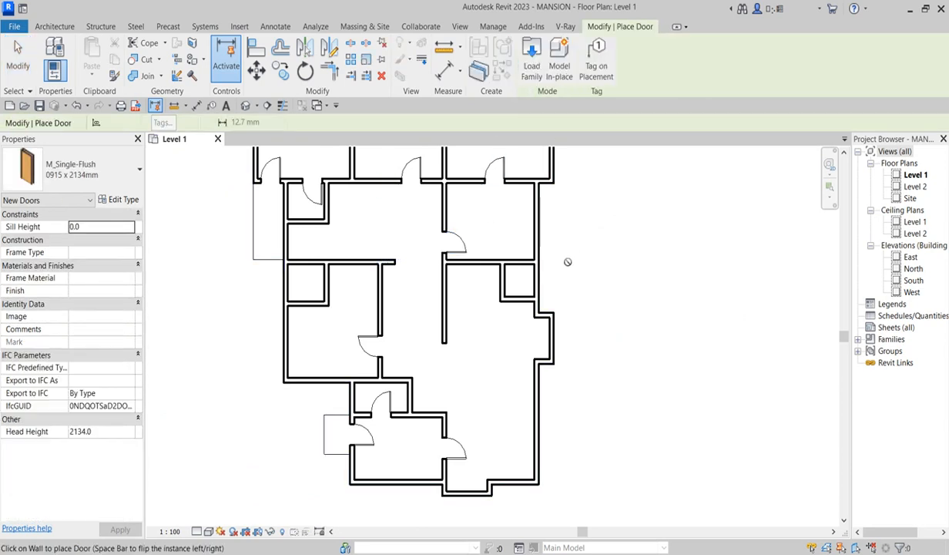
pyautogui.scroll(2, 536, 295)
pyautogui.click(539, 282)
pyautogui.scroll(2, 627, 275)
pyautogui.rightClick(649, 158)
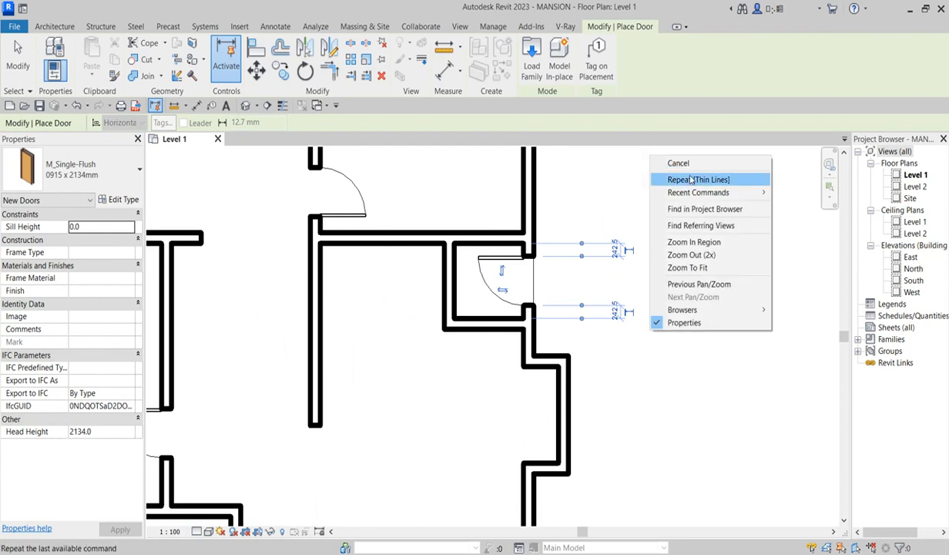
pyautogui.click(681, 162)
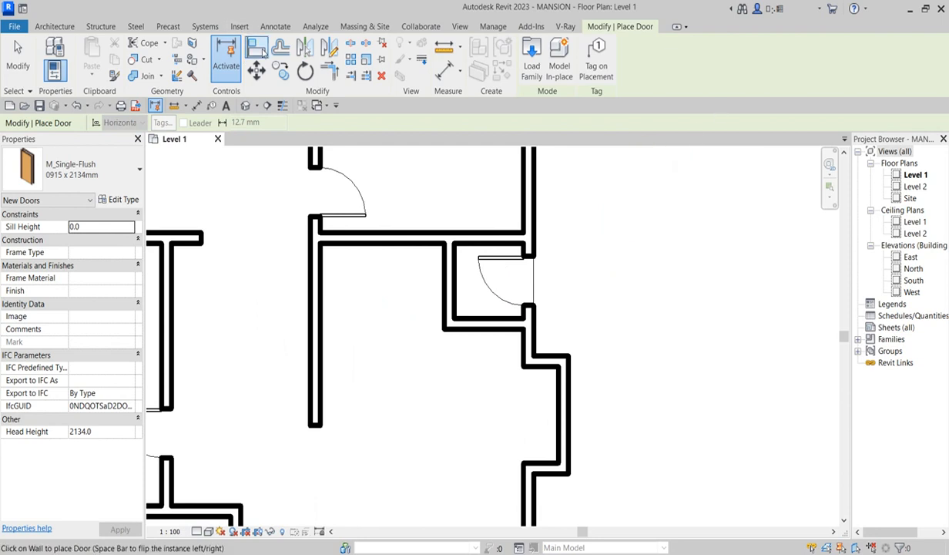
# Step: Align the lower wall of the small east room with the upper face of the adjoining bay wall
pyautogui.click(256, 49)
pyautogui.click(546, 354)
pyautogui.click(495, 324)
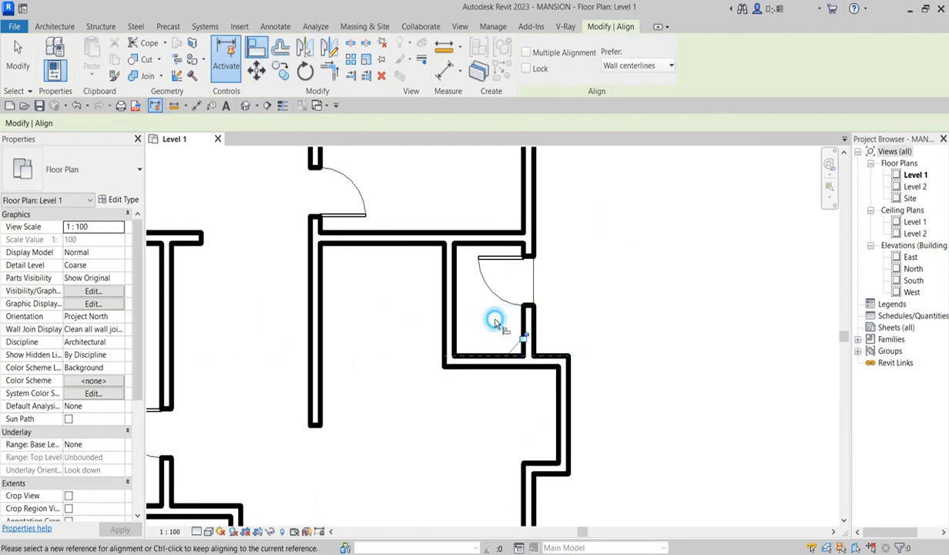
pyautogui.scroll(-2, 504, 320)
pyautogui.scroll(1, 509, 324)
pyautogui.rightClick(570, 214)
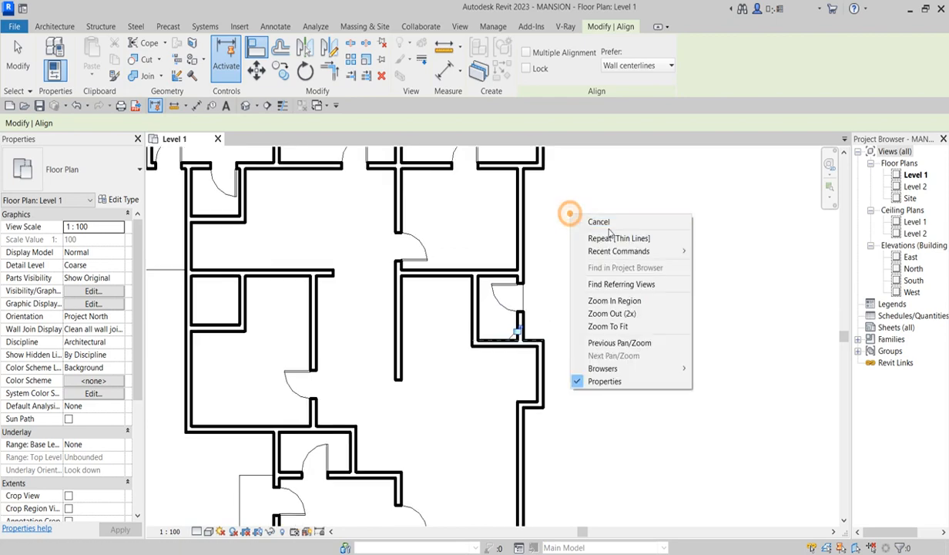
pyautogui.click(600, 221)
pyautogui.rightClick(593, 217)
pyautogui.click(609, 224)
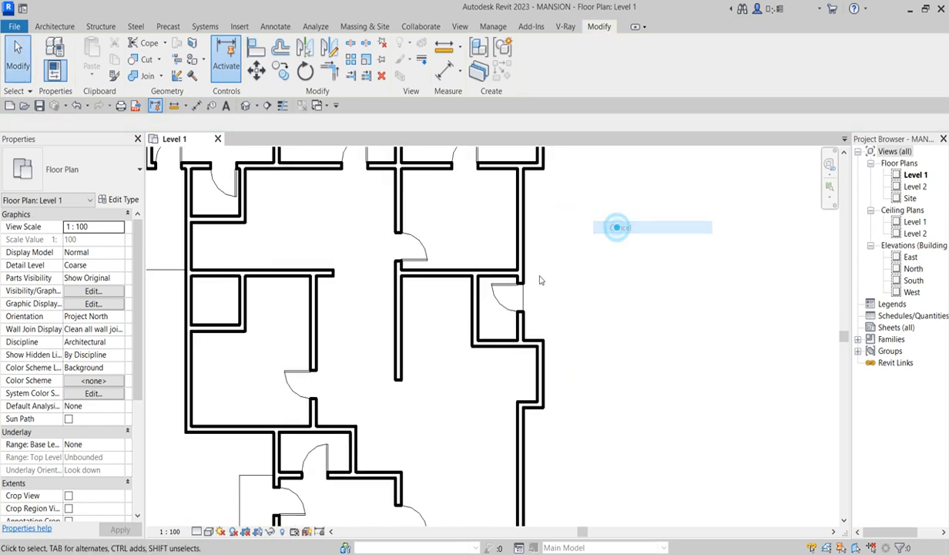
# Step: Turn thin-line display back on and examine the layout of rooms, doors and walls across the plan
pyautogui.scroll(-1, 540, 285)
pyautogui.scroll(2, 530, 302)
pyautogui.scroll(-2, 514, 262)
pyautogui.scroll(2, 520, 269)
pyautogui.scroll(-3, 509, 262)
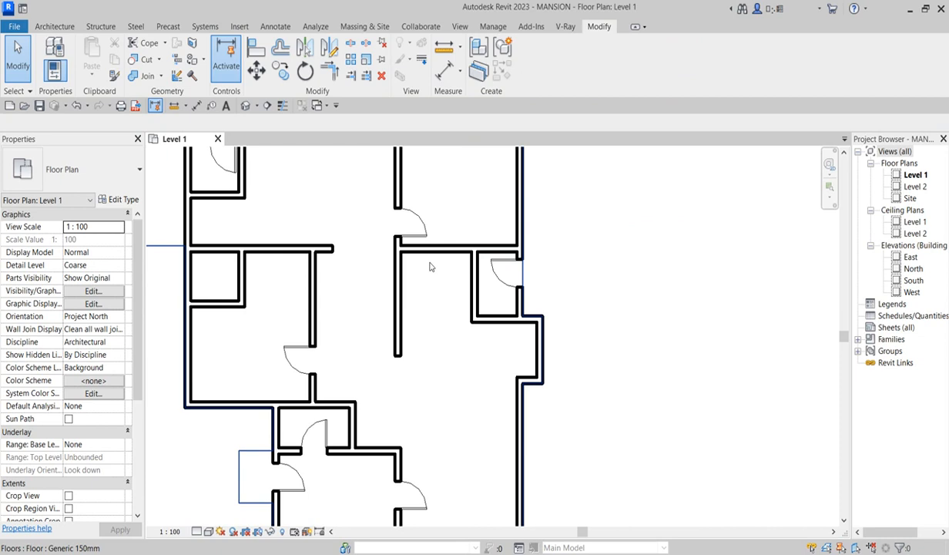
pyautogui.click(282, 106)
pyautogui.scroll(-3, 416, 278)
pyautogui.scroll(2, 392, 293)
pyautogui.scroll(3, 392, 293)
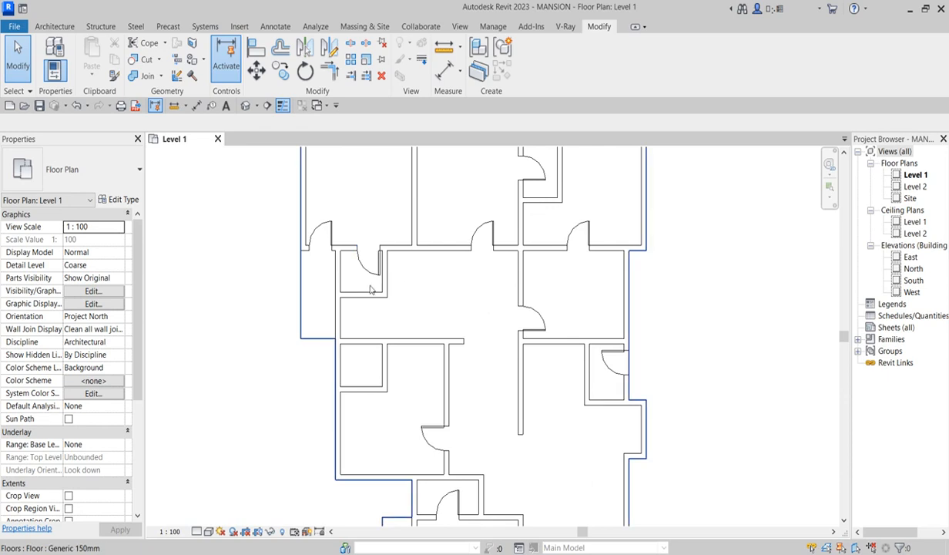
pyautogui.scroll(-2, 314, 299)
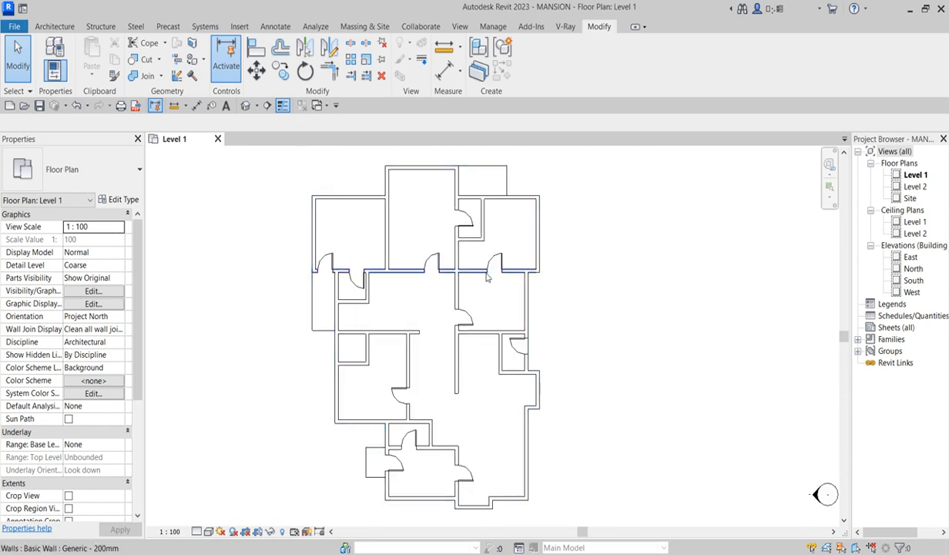
pyautogui.scroll(2, 470, 299)
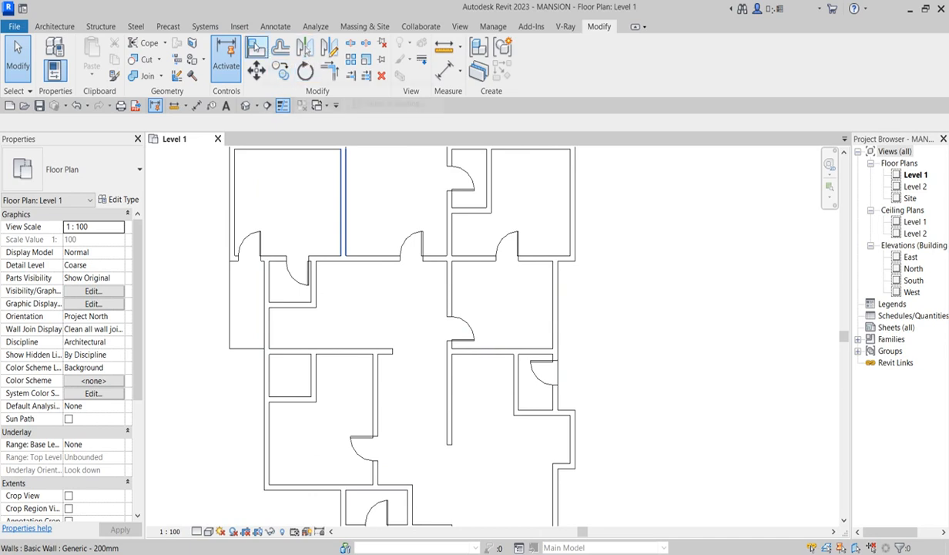
# Step: Align the edge of the door in the central vertical wall with the upper face of the horizontal wall below it
pyautogui.click(256, 47)
pyautogui.click(467, 347)
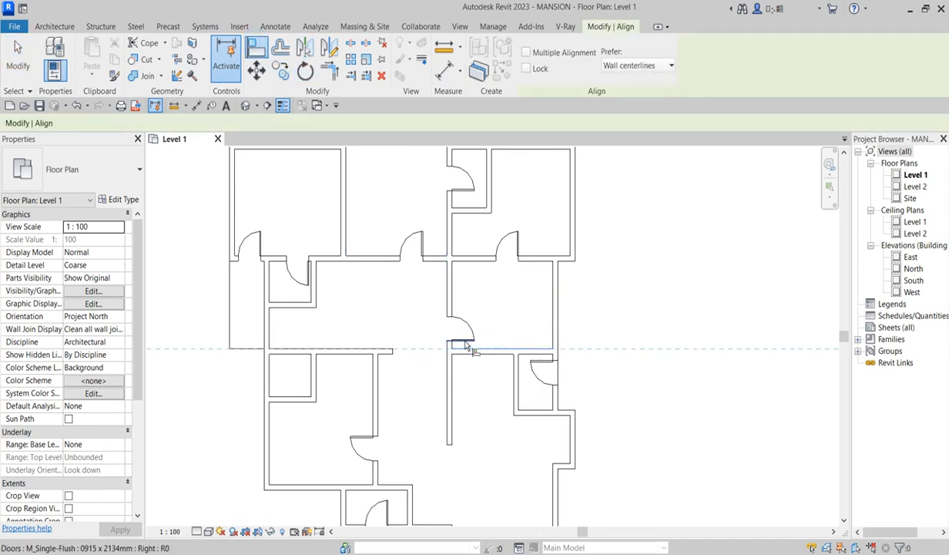
pyautogui.scroll(-2, 519, 272)
pyautogui.rightClick(528, 290)
pyautogui.click(558, 299)
pyautogui.scroll(-2, 602, 271)
pyautogui.rightClick(601, 266)
pyautogui.click(608, 271)
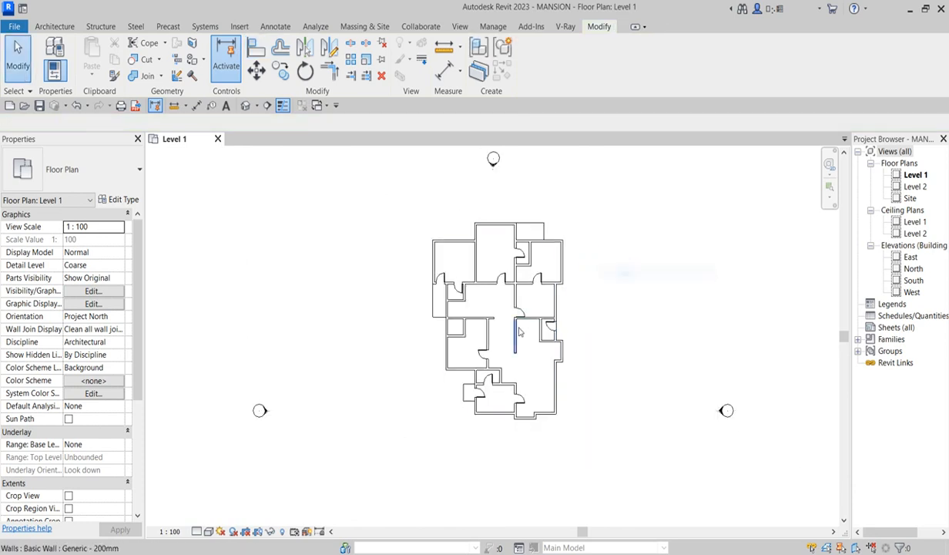
# Step: Split the horizontal wall between the central wall and the small east room, about 1700 mm from the central wall
pyautogui.scroll(4, 519, 331)
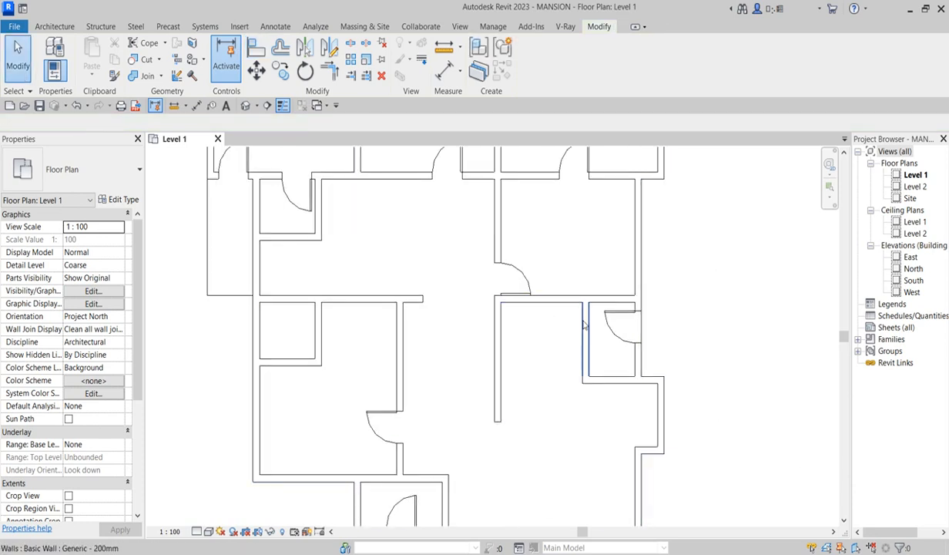
pyautogui.click(351, 46)
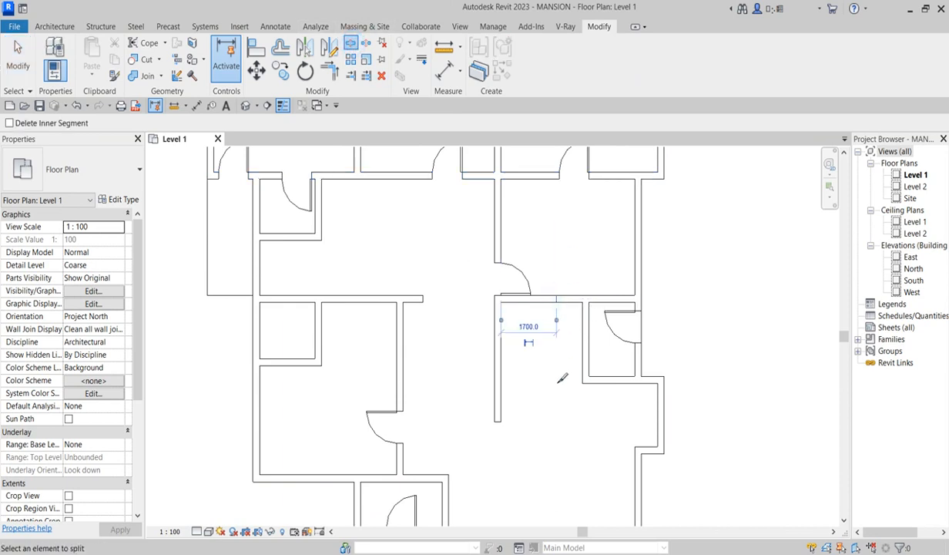
pyautogui.scroll(-2, 585, 318)
pyautogui.rightClick(567, 302)
pyautogui.click(601, 306)
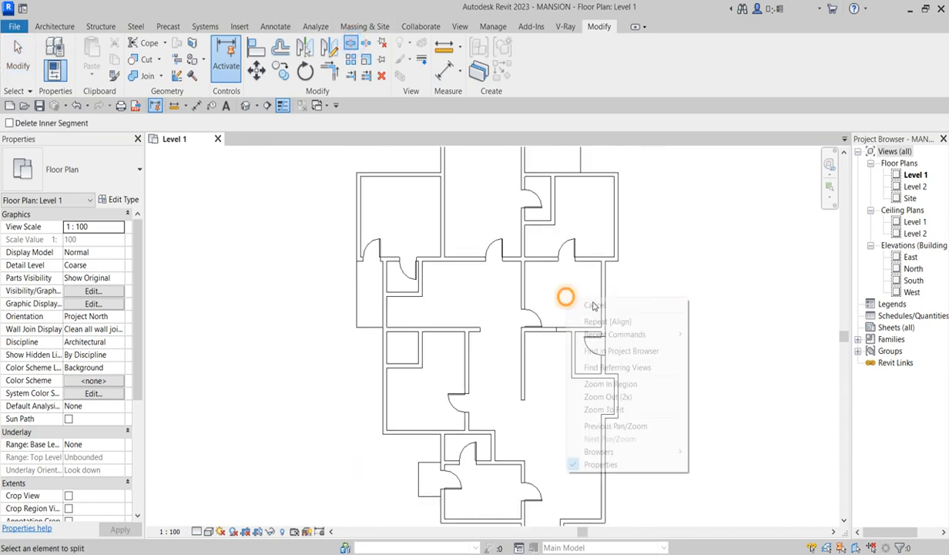
# Step: Shorten the east segment of the split wall to 1600 mm so it ends at the small room's west wall
pyautogui.scroll(2, 569, 338)
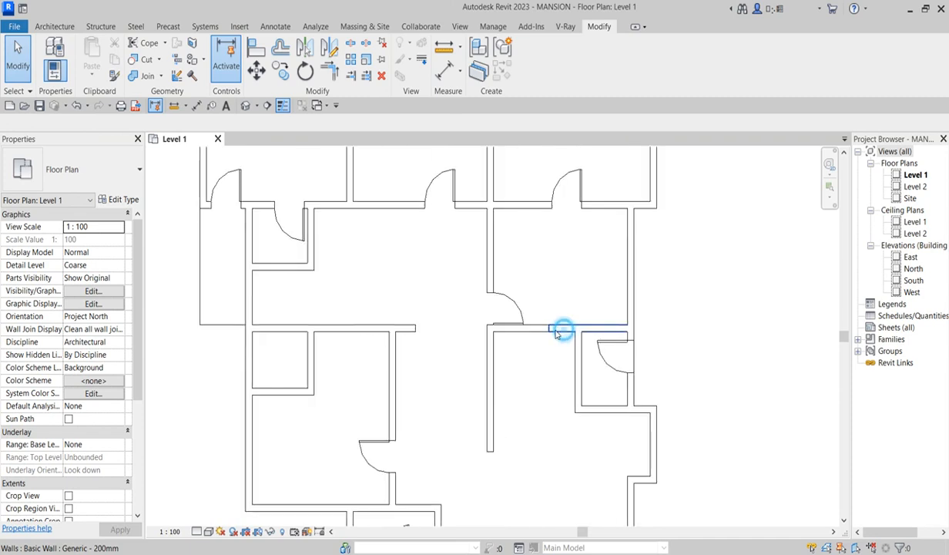
pyautogui.click(557, 331)
pyautogui.moveTo(549, 328); pyautogui.dragTo(579, 328)
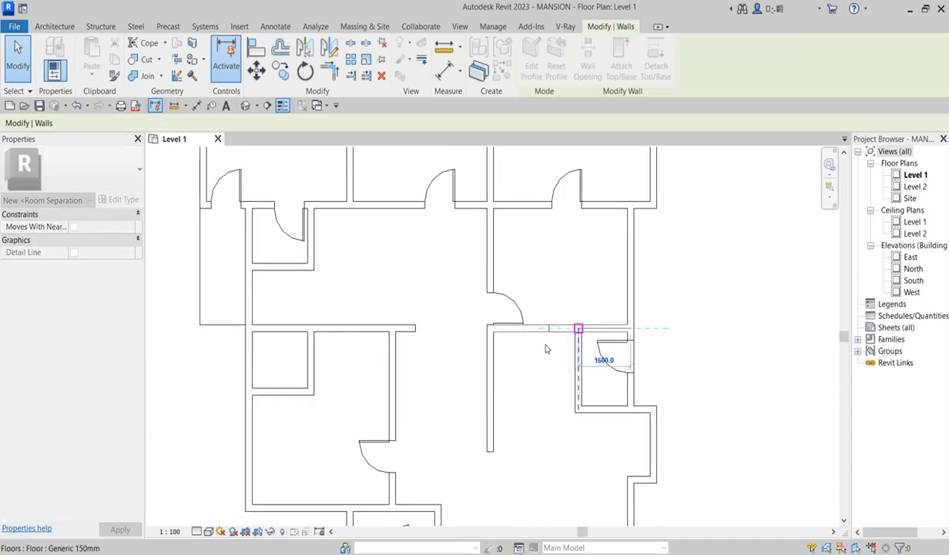
pyautogui.click(535, 319)
pyautogui.click(709, 294)
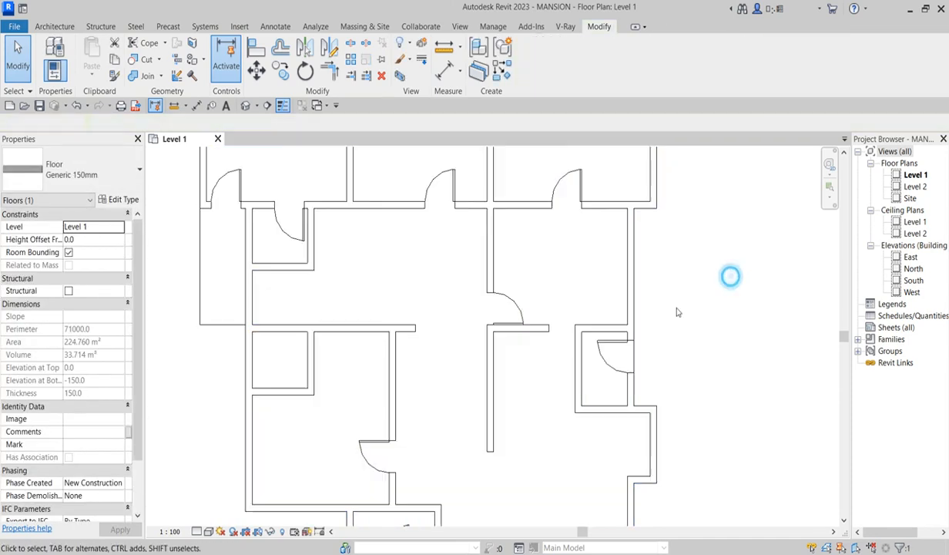
# Step: Shorten the remaining west segment of the split wall to 1000 mm, widening the opening beside the small room
pyautogui.click(532, 329)
pyautogui.moveTo(549, 329); pyautogui.dragTo(524, 329)
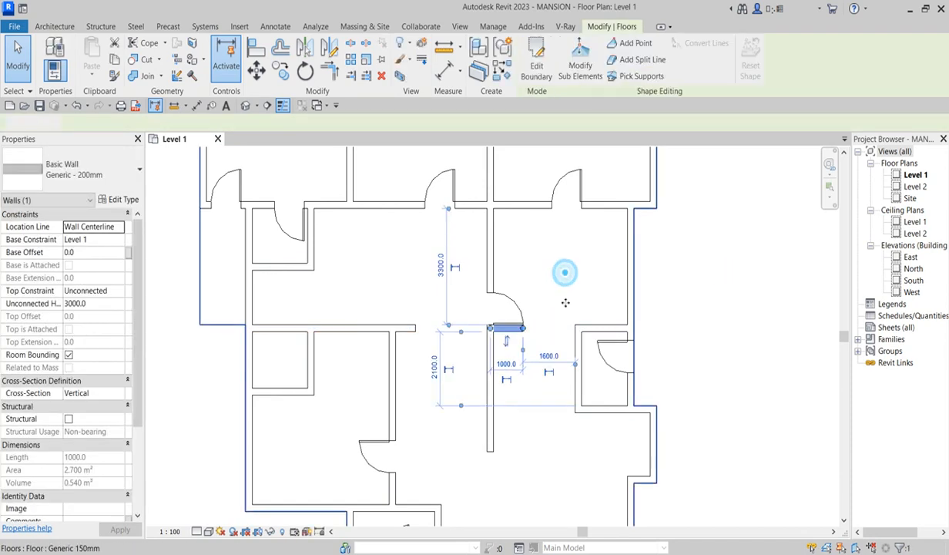
pyautogui.click(565, 272)
pyautogui.scroll(-5, 570, 323)
pyautogui.click(660, 330)
pyautogui.scroll(3, 571, 339)
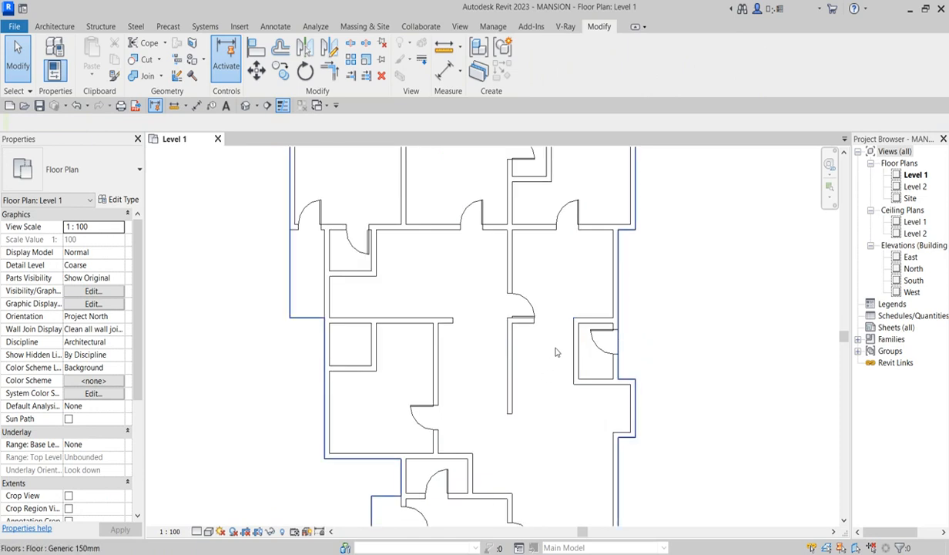
# Step: Lengthen the stub wall below the central door slightly, extending its free end just past the door leaf
pyautogui.scroll(1, 558, 354)
pyautogui.scroll(4, 536, 324)
pyautogui.click(522, 319)
pyautogui.moveTo(523, 321)
pyautogui.mouseDown()
pyautogui.moveTo(596, 317)
pyautogui.moveTo(537, 318)
pyautogui.mouseUp()
pyautogui.scroll(-2, 543, 419)
pyautogui.scroll(-1, 542, 418)
pyautogui.click(540, 410)
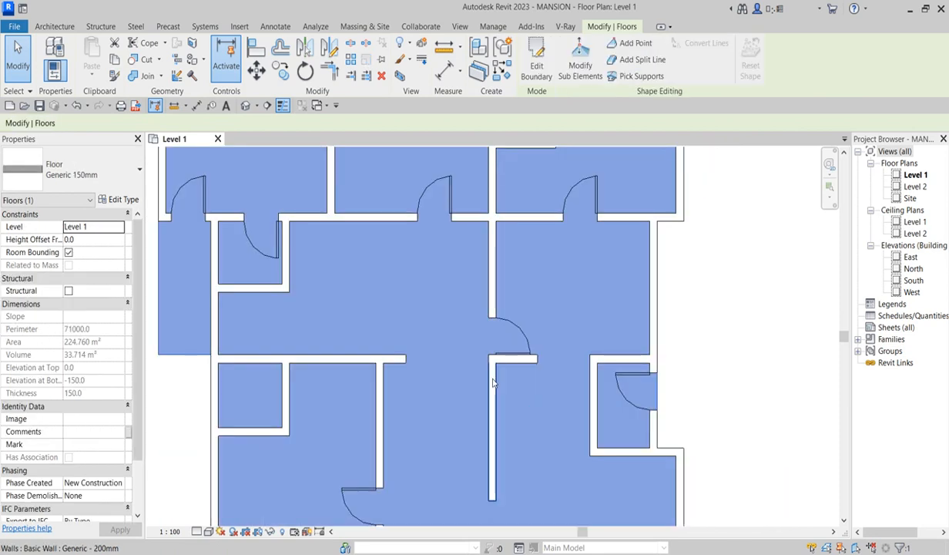
pyautogui.click(691, 335)
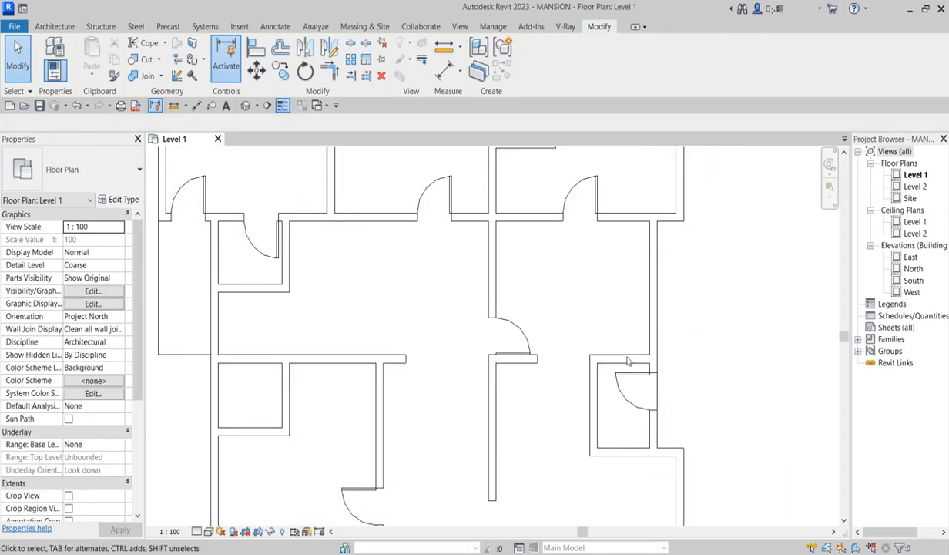
pyautogui.scroll(-3, 462, 378)
pyautogui.scroll(2, 311, 358)
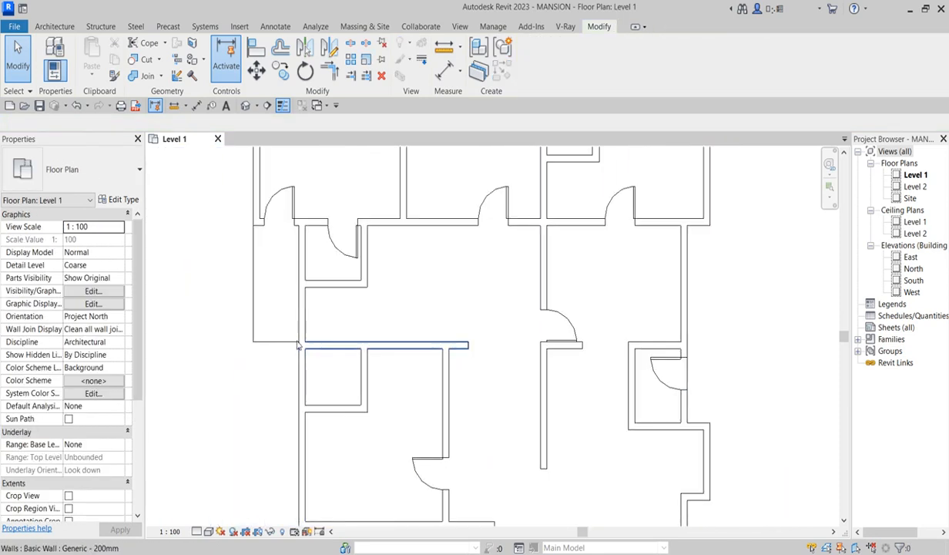
# Step: Edit the Generic 150mm floor's boundary and align the south edge of its west projection with the lower face of the adjacent horizontal wall
pyautogui.click(293, 328)
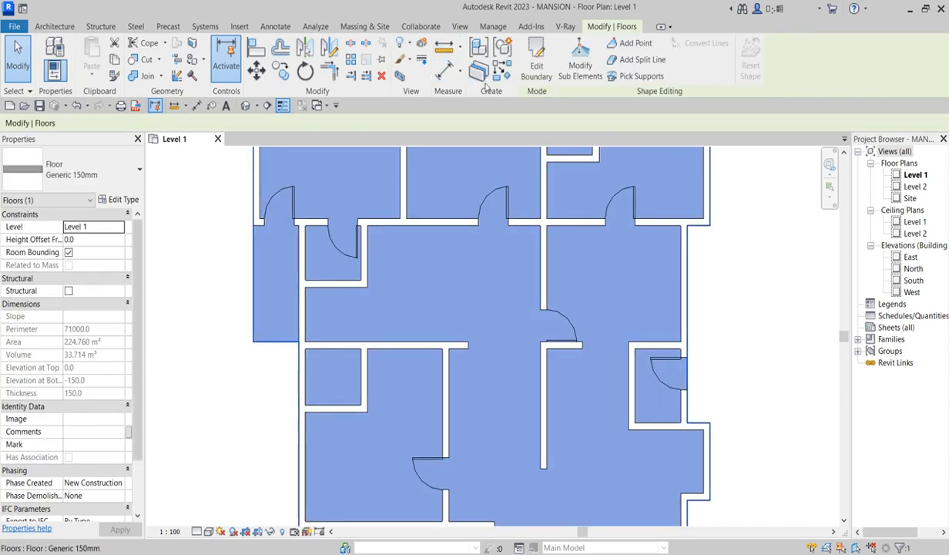
pyautogui.click(537, 63)
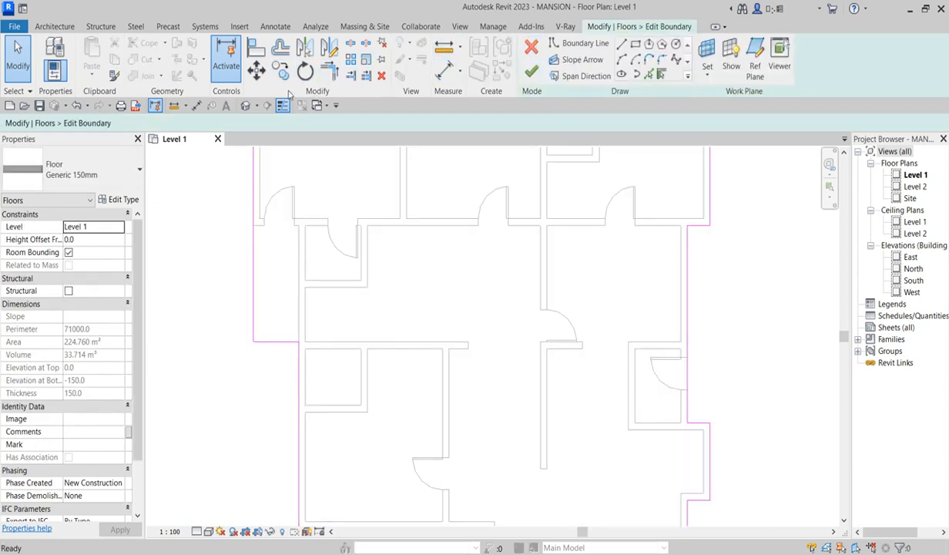
pyautogui.click(255, 50)
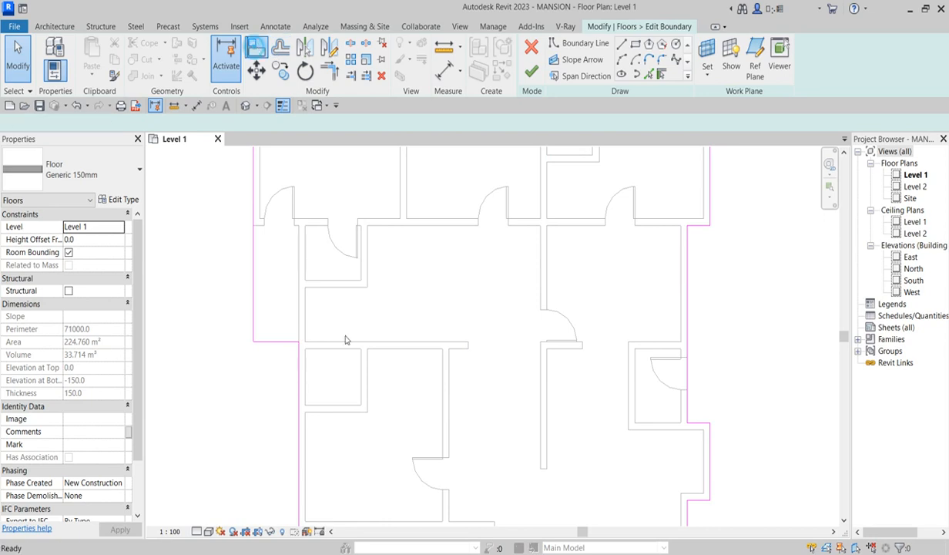
pyautogui.press('a')
pyautogui.press('l')
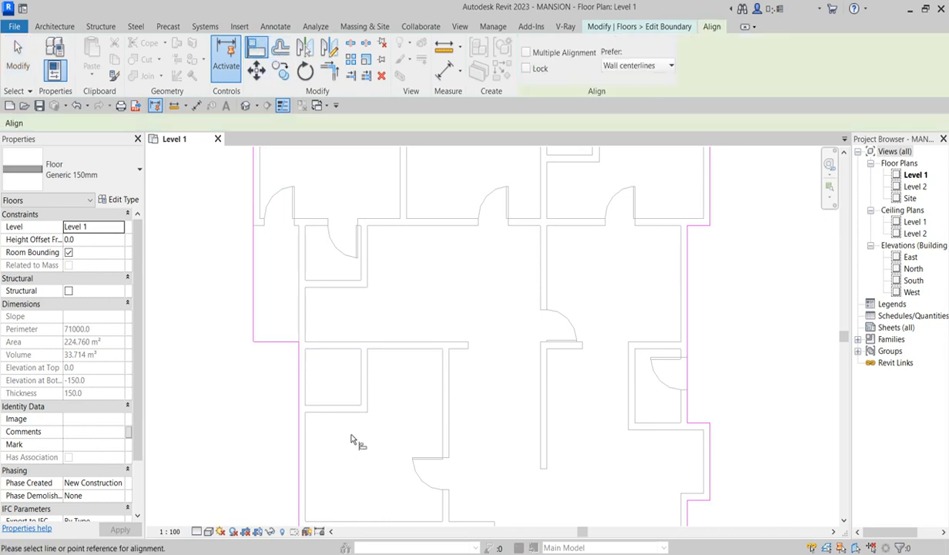
pyautogui.click(347, 347)
pyautogui.click(287, 342)
pyautogui.scroll(-3, 302, 408)
pyautogui.scroll(-4, 312, 416)
pyautogui.rightClick(502, 380)
pyautogui.click(541, 329)
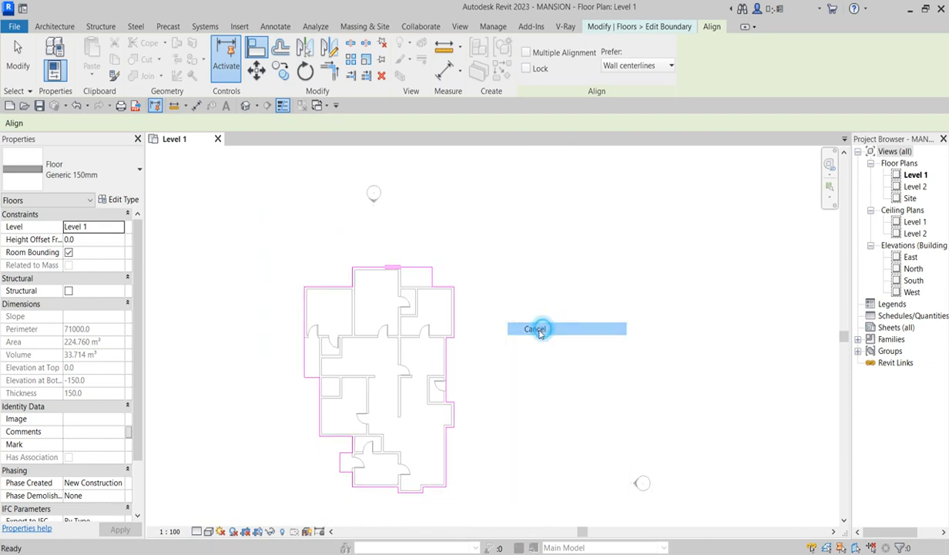
pyautogui.rightClick(497, 268)
pyautogui.click(546, 282)
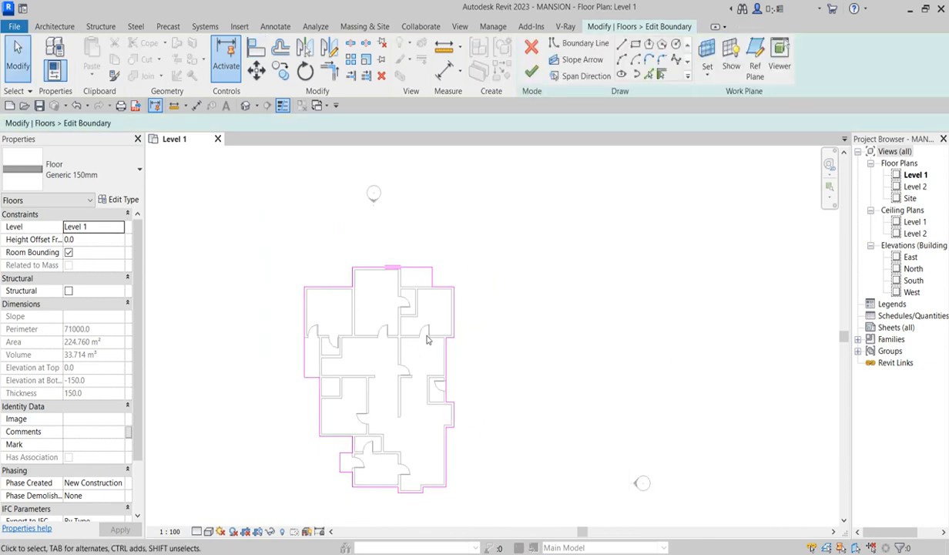
# Step: Nudge the three floor boundary lines of the west entrance porch slightly north, in line with the entrance room's north wall
pyautogui.scroll(3, 460, 284)
pyautogui.rightClick(469, 244)
pyautogui.click(494, 245)
pyautogui.scroll(-2, 417, 438)
pyautogui.scroll(4, 407, 489)
pyautogui.scroll(3, 378, 420)
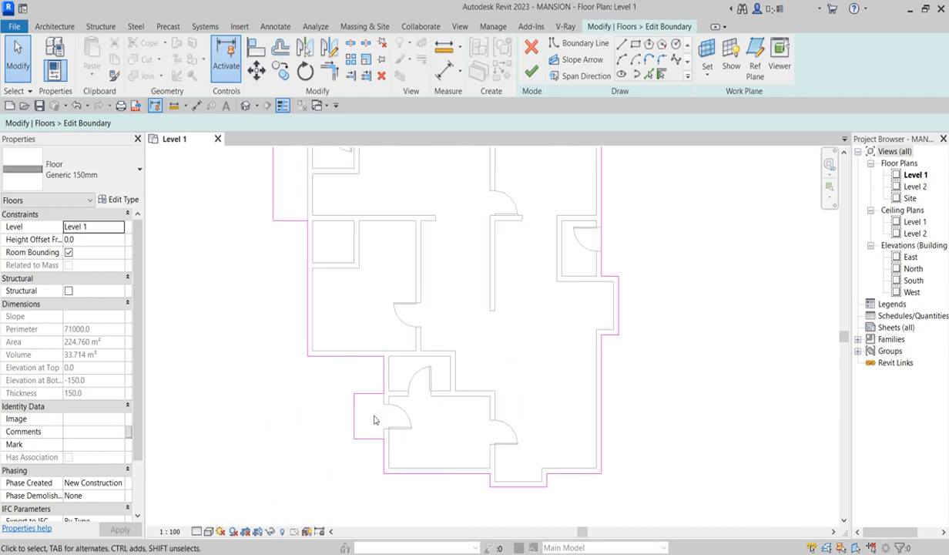
pyautogui.moveTo(329, 378); pyautogui.dragTo(412, 475)
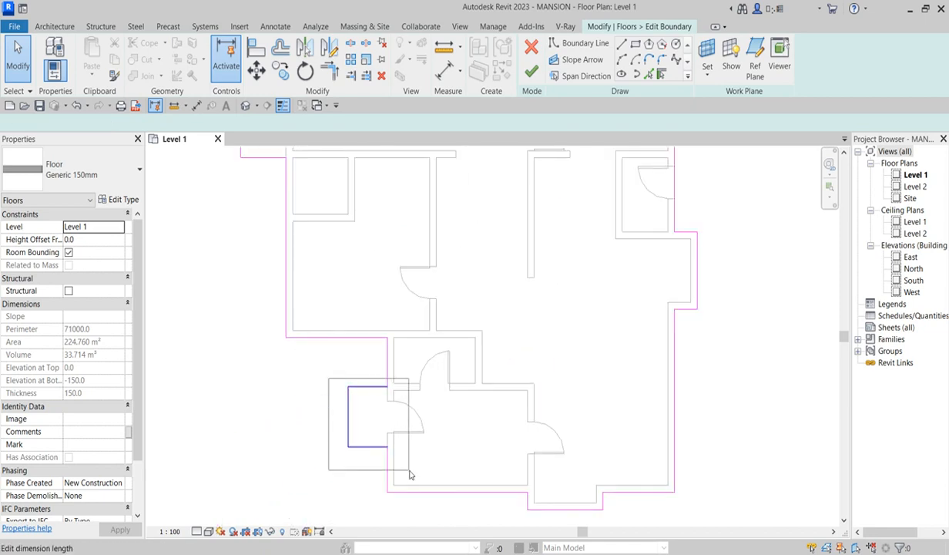
pyautogui.press('Up')
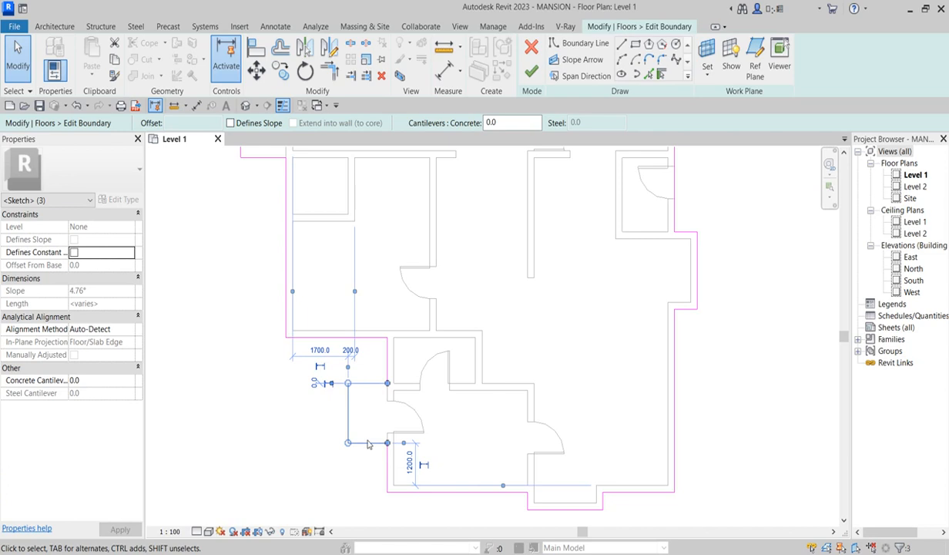
# Step: Finish editing the floor boundary and leave the floor deselected
pyautogui.click(293, 447)
pyautogui.scroll(-2, 292, 447)
pyautogui.scroll(2, 334, 426)
pyautogui.scroll(-1, 334, 426)
pyautogui.scroll(-1, 301, 409)
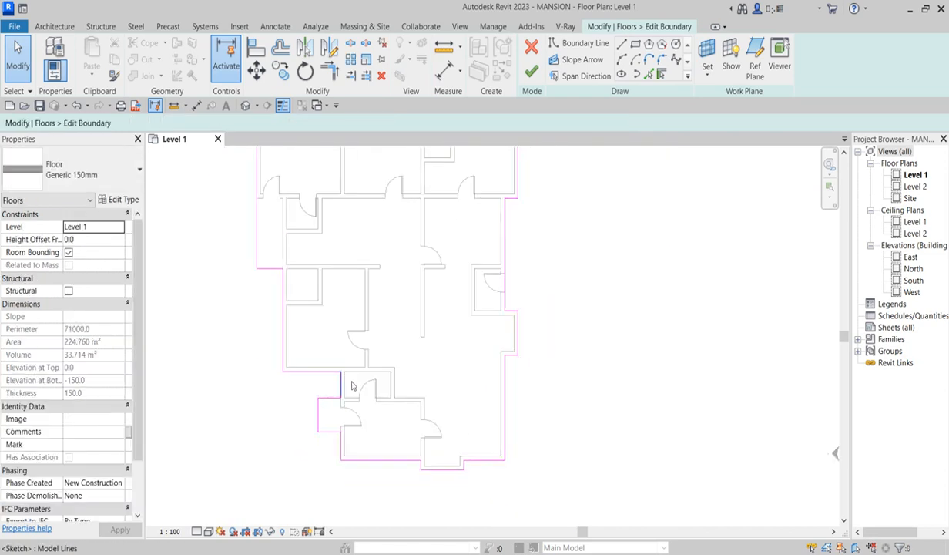
pyautogui.scroll(1, 405, 470)
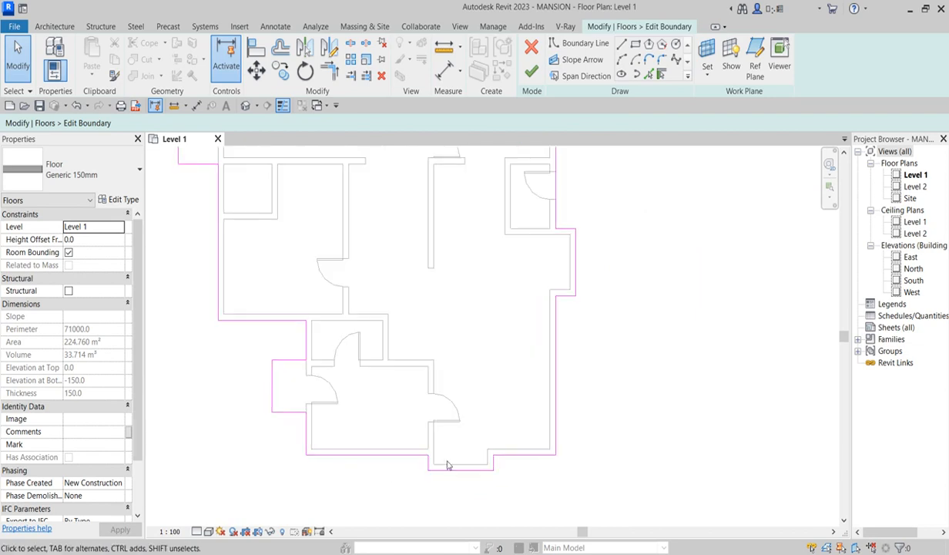
pyautogui.click(532, 72)
pyautogui.scroll(-1, 549, 417)
pyautogui.click(664, 391)
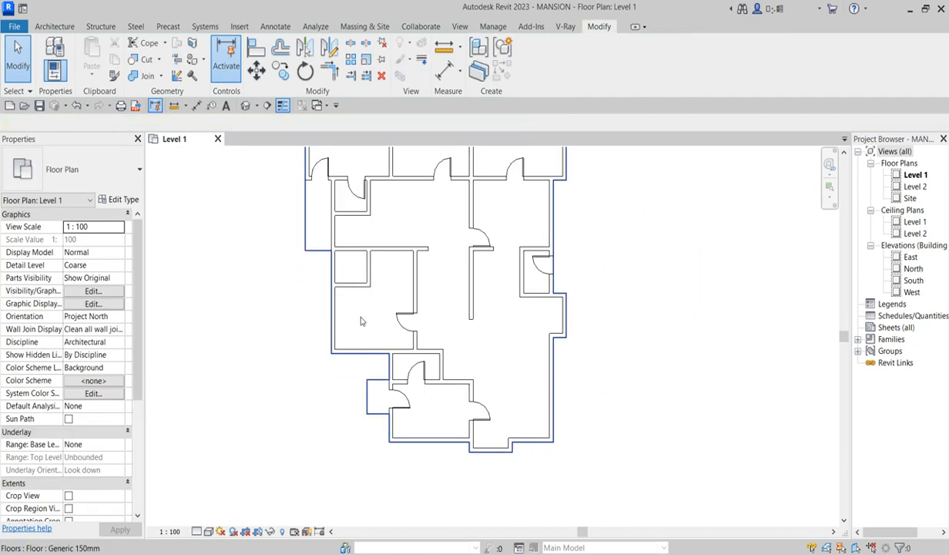
# Step: Create a matching M_Single-Flush 0915 x 2134mm door in the south wall of the lower small west room, near its east wall
pyautogui.click(402, 323)
pyautogui.click(502, 71)
pyautogui.scroll(3, 382, 275)
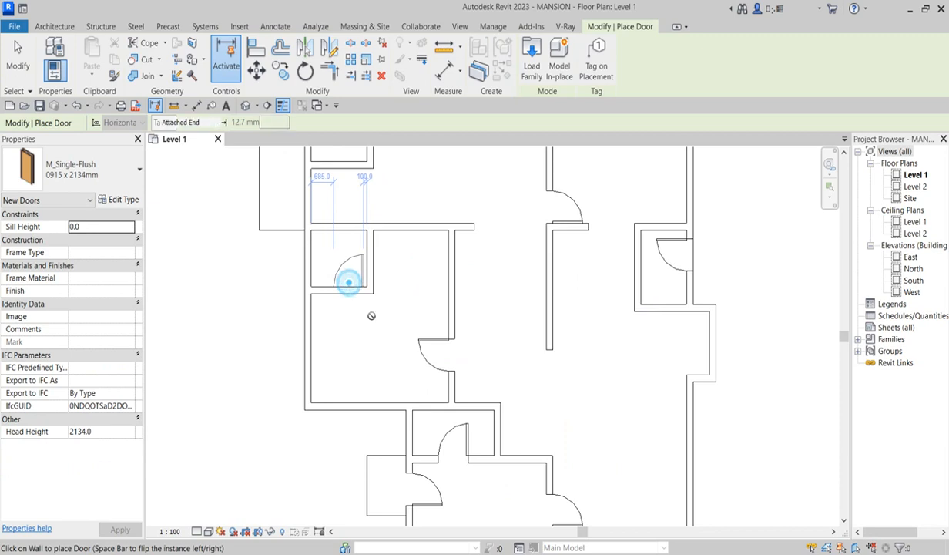
pyautogui.click(349, 282)
pyautogui.scroll(-2, 398, 328)
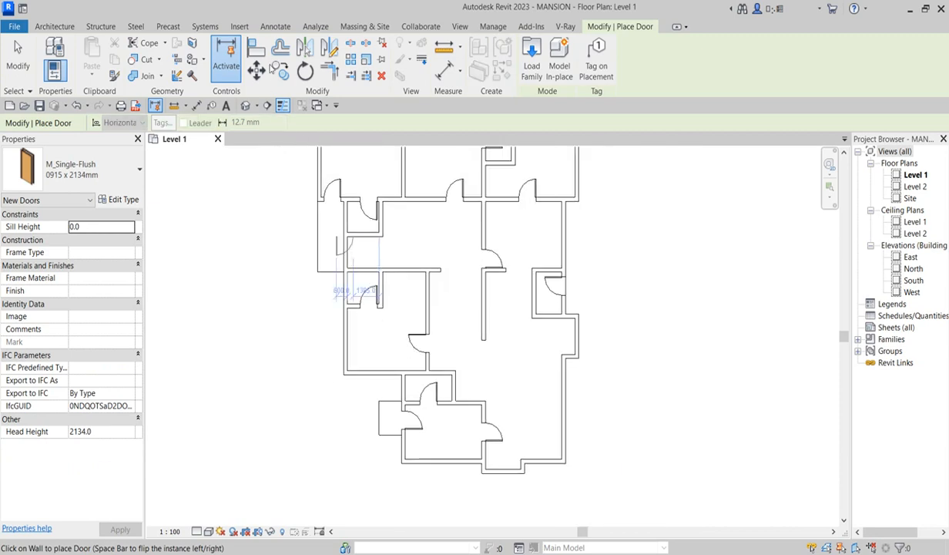
# Step: Align the new door's edge with the inner face of the small west room's east wall
pyautogui.click(254, 49)
pyautogui.scroll(3, 362, 275)
pyautogui.click(375, 282)
pyautogui.click(378, 300)
pyautogui.scroll(-5, 413, 294)
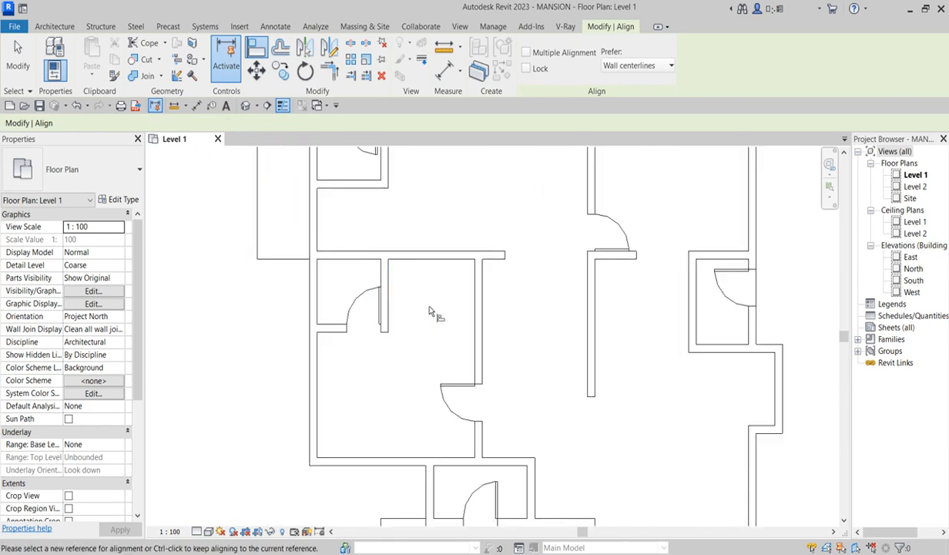
# Step: Align the east wall faces of the two small west rooms, one above the other
pyautogui.scroll(5, 480, 297)
pyautogui.click(402, 254)
pyautogui.click(402, 253)
pyautogui.scroll(-5, 420, 262)
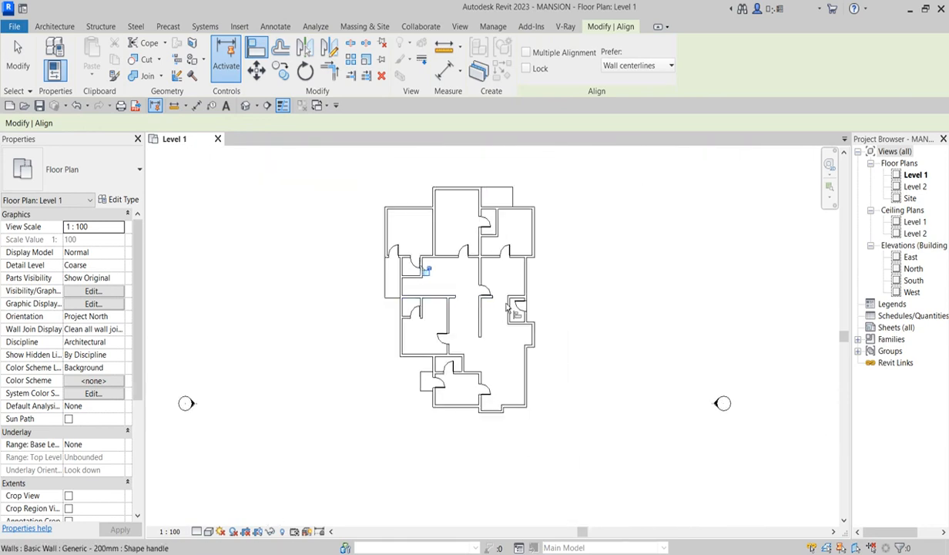
pyautogui.scroll(5, 461, 270)
pyautogui.rightClick(466, 249)
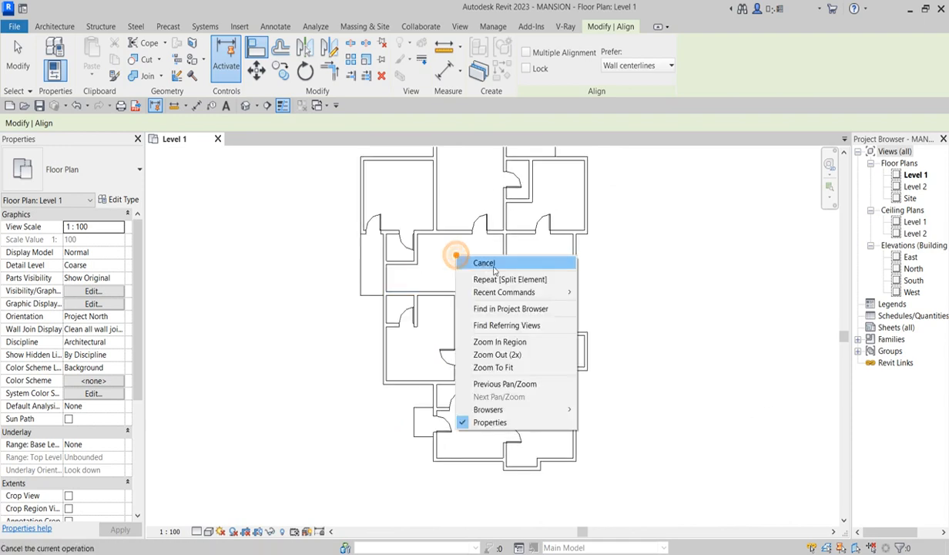
pyautogui.click(483, 260)
pyautogui.scroll(-5, 401, 308)
pyautogui.scroll(3, 397, 308)
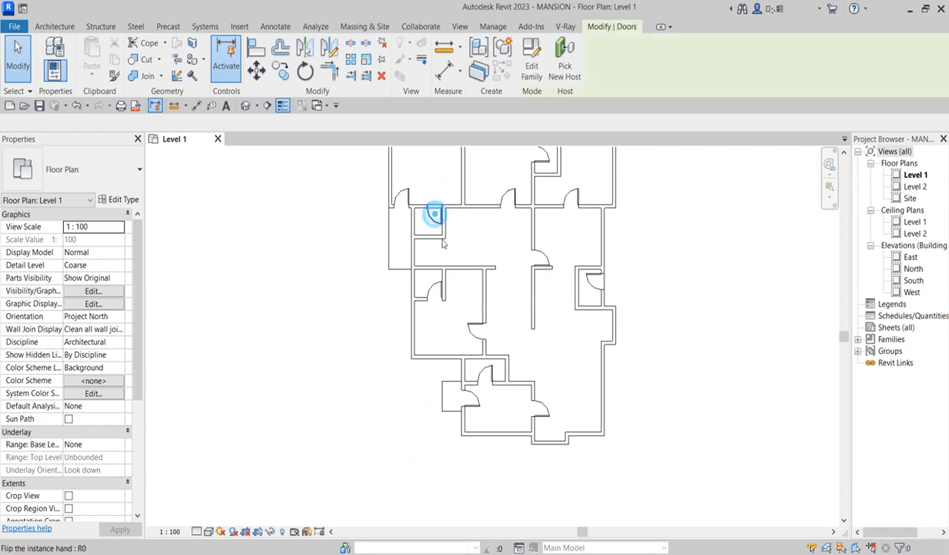
pyautogui.click(433, 217)
pyautogui.click(473, 234)
pyautogui.click(670, 272)
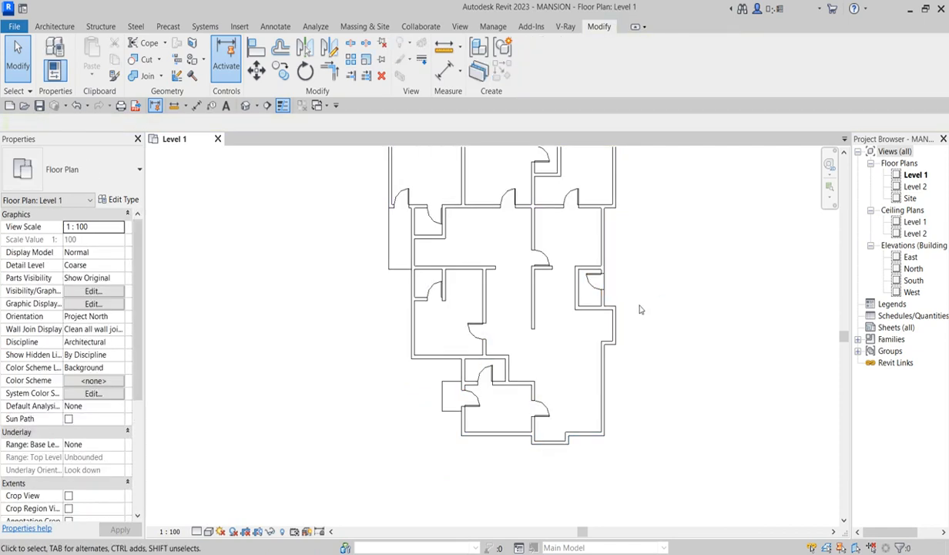
# Step: Align the door of the small east room with the inner face of that room's north wall
pyautogui.scroll(2, 602, 305)
pyautogui.scroll(1, 603, 305)
pyautogui.click(262, 46)
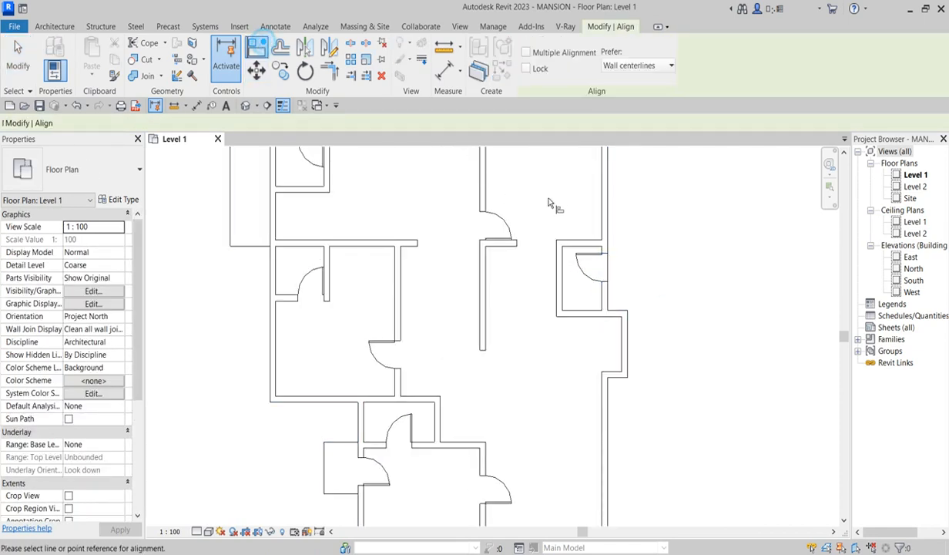
pyautogui.scroll(3, 625, 268)
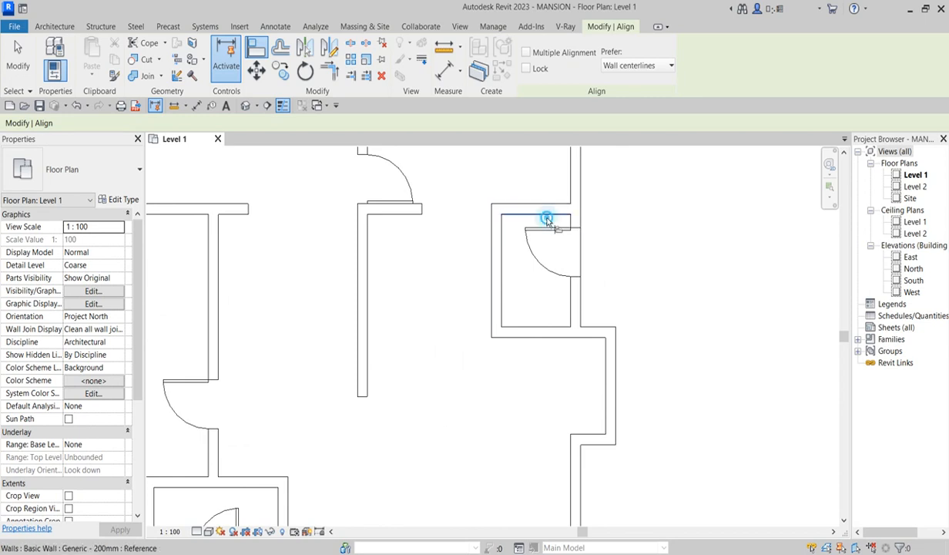
pyautogui.click(562, 238)
pyautogui.rightClick(644, 225)
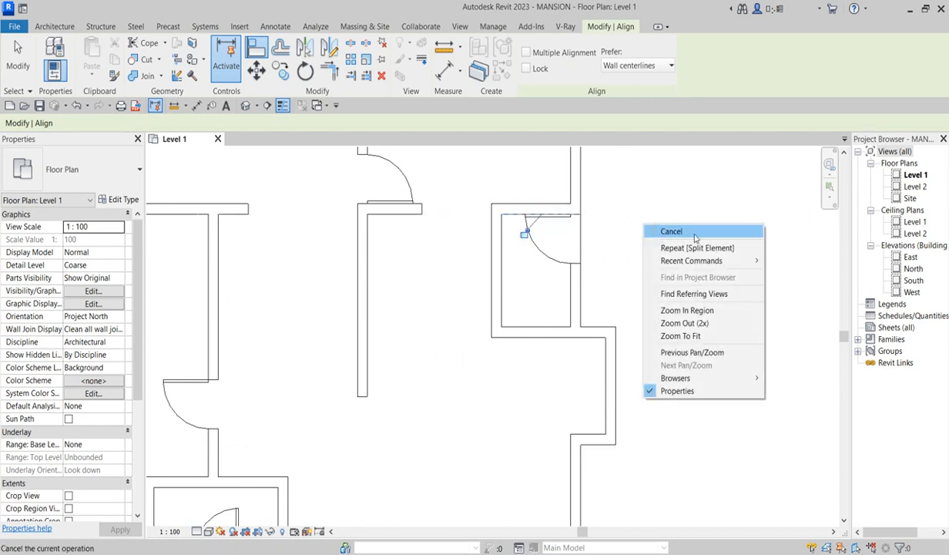
pyautogui.click(674, 231)
pyautogui.rightClick(646, 215)
pyautogui.click(675, 221)
pyautogui.scroll(-6, 653, 271)
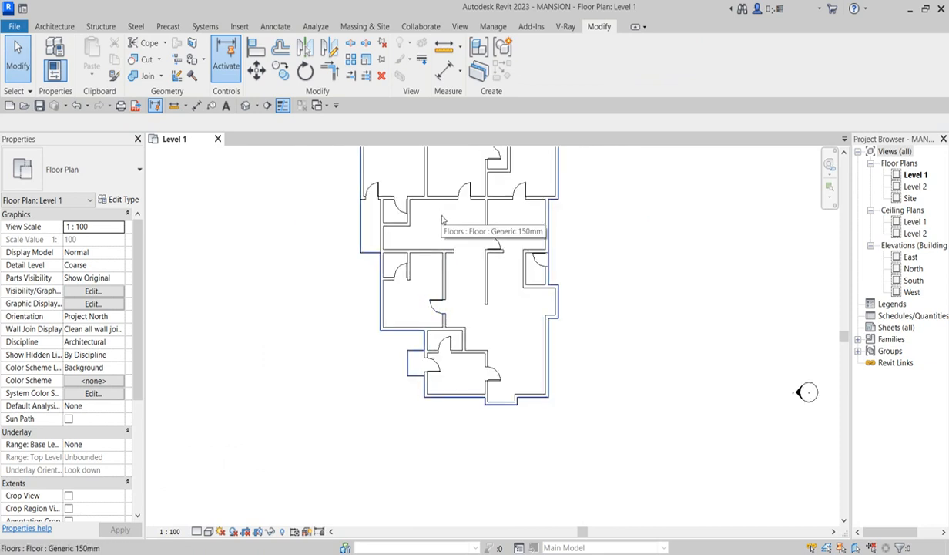
pyautogui.scroll(1, 376, 244)
pyautogui.scroll(4, 376, 244)
pyautogui.scroll(-3, 381, 254)
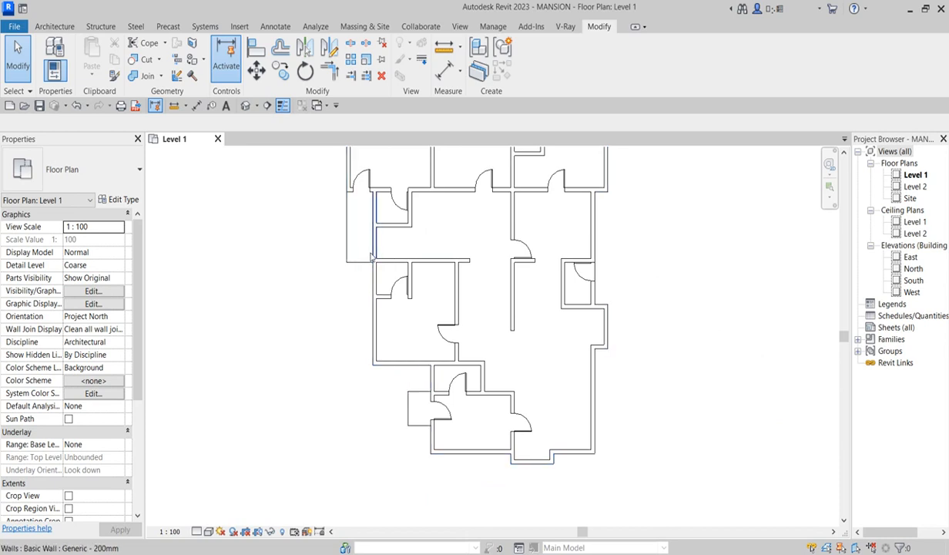
pyautogui.scroll(1, 370, 257)
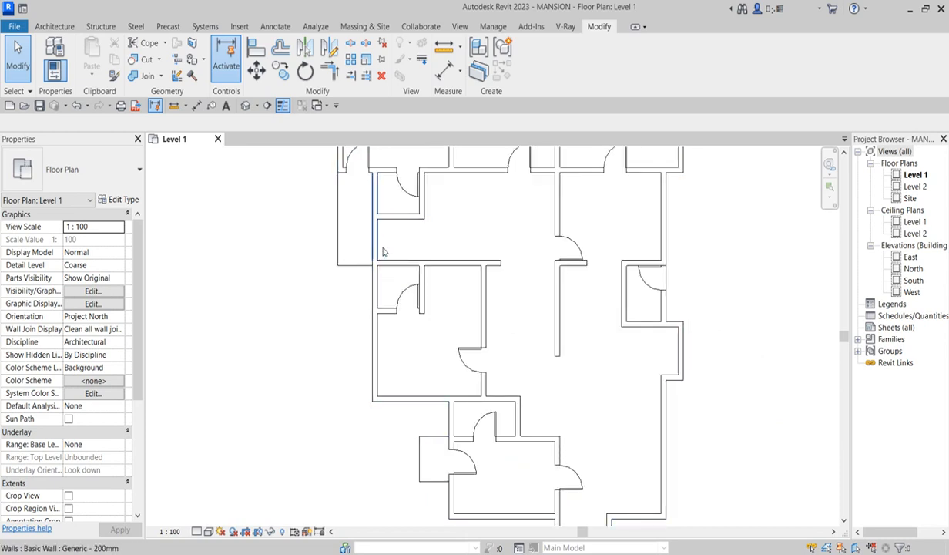
pyautogui.scroll(-2, 593, 372)
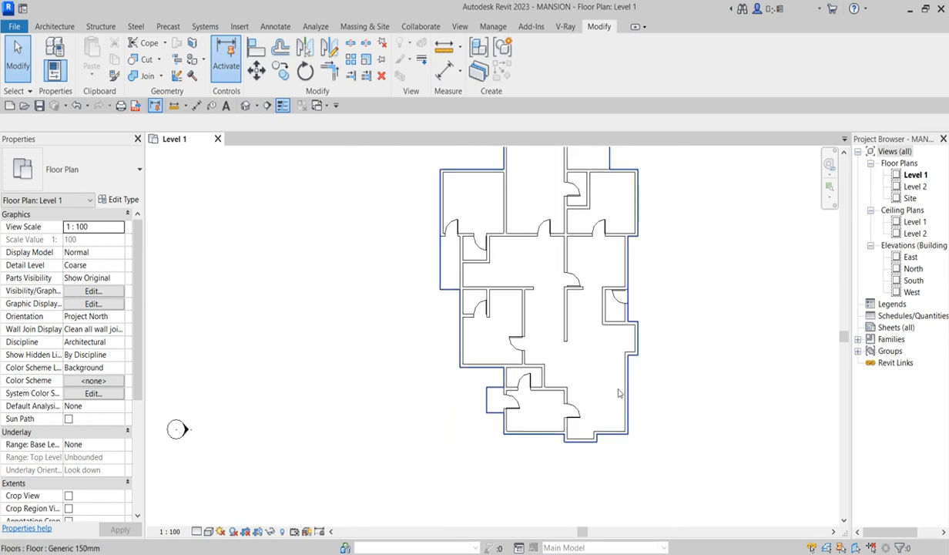
# Step: Move the east wall of the small room above the entrance room 300 mm west, leaving 2200 mm to the west wall
pyautogui.scroll(3, 536, 381)
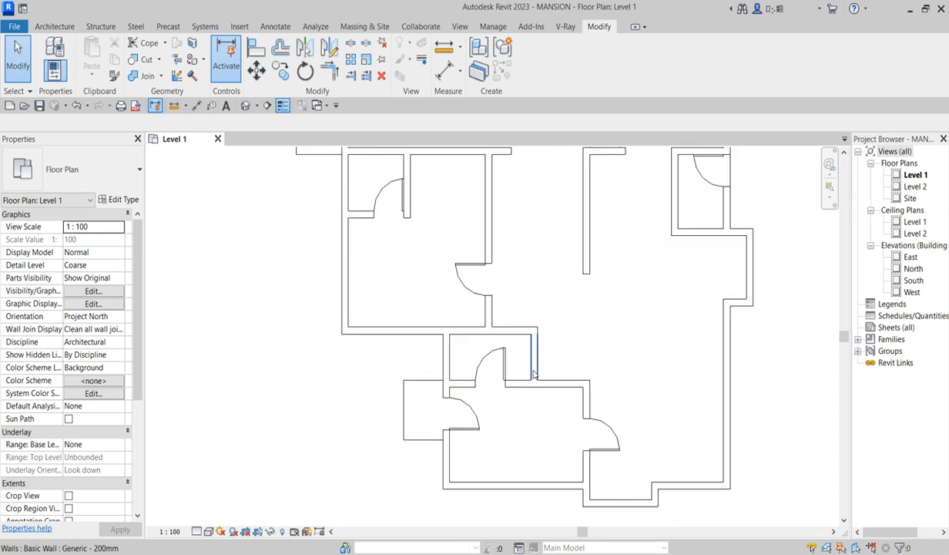
pyautogui.click(535, 369)
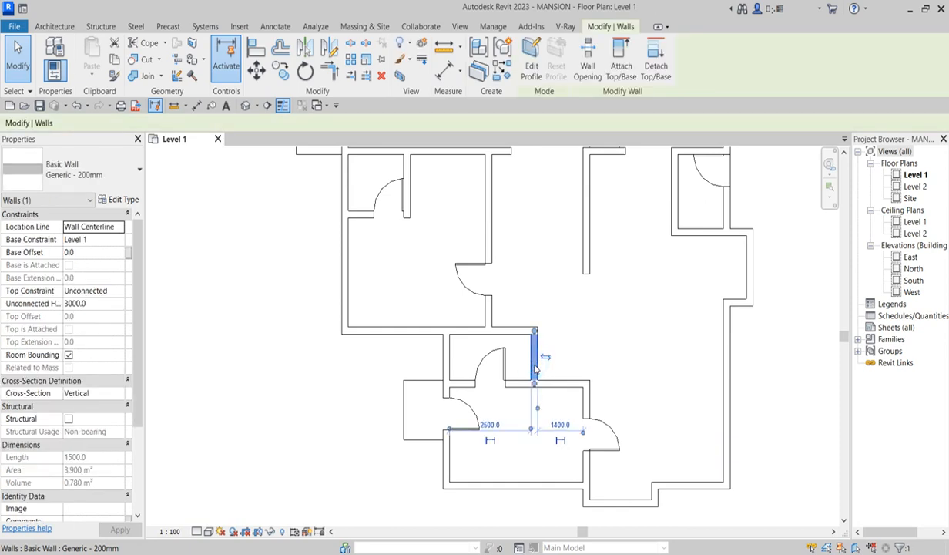
pyautogui.press('Left')
pyautogui.press('Left')
pyautogui.press('Left')
pyautogui.press('Left')
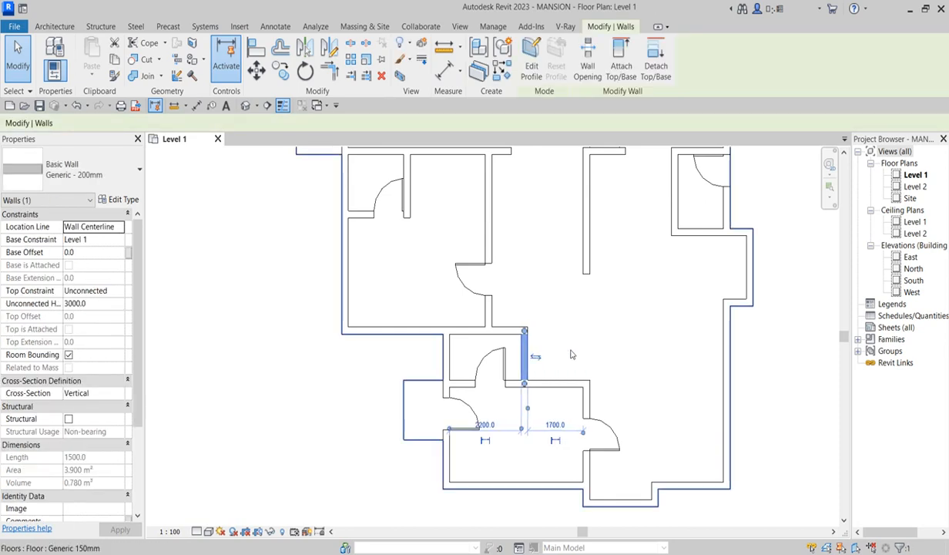
# Step: Shorten the entrance room's east wall to 2500 mm, freeing its south end, and move it 800 mm west with its door
pyautogui.click(587, 467)
pyautogui.moveTo(587, 484); pyautogui.dragTo(587, 471)
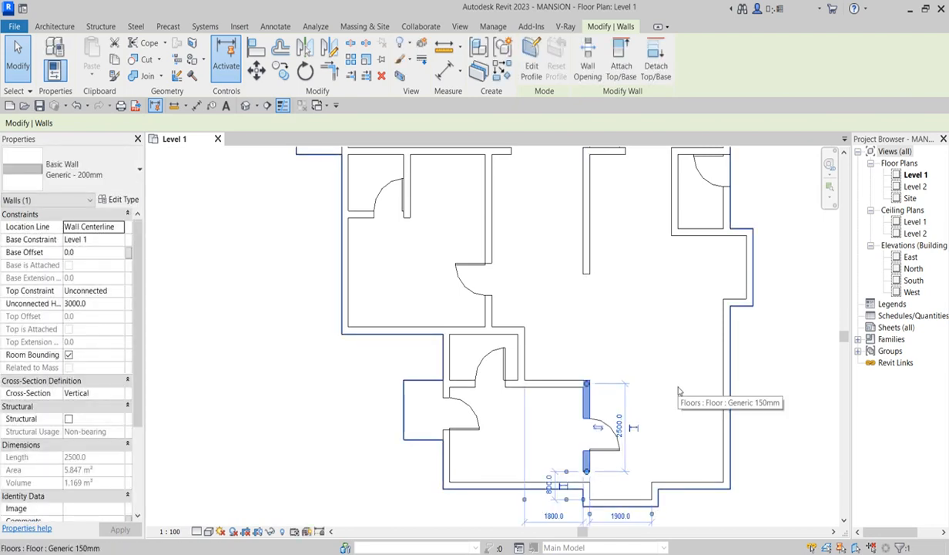
pyautogui.press('Left')
pyautogui.press('Left')
pyautogui.press('Left')
pyautogui.press('Left')
pyautogui.press('Left')
pyautogui.press('Left')
pyautogui.press('Left')
pyautogui.click(664, 384)
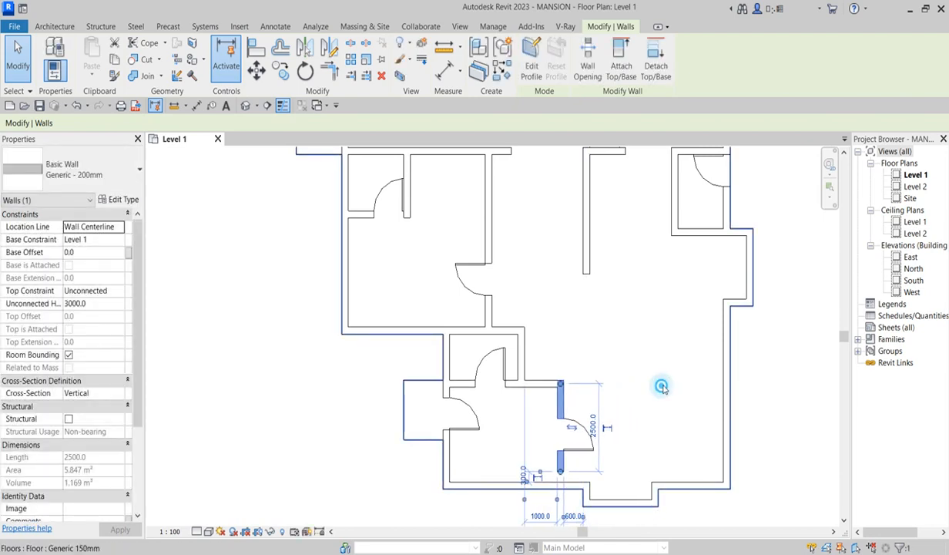
pyautogui.click(370, 467)
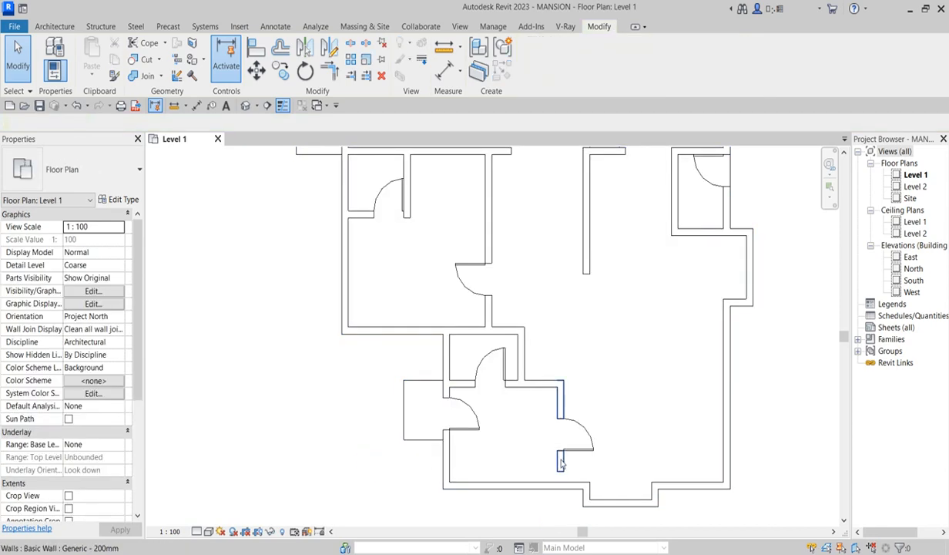
# Step: Extend the south end of the entrance room's moved east wall to the horizontal outer wall, making it 2900 mm long
pyautogui.click(560, 463)
pyautogui.moveTo(560, 471); pyautogui.dragTo(561, 484)
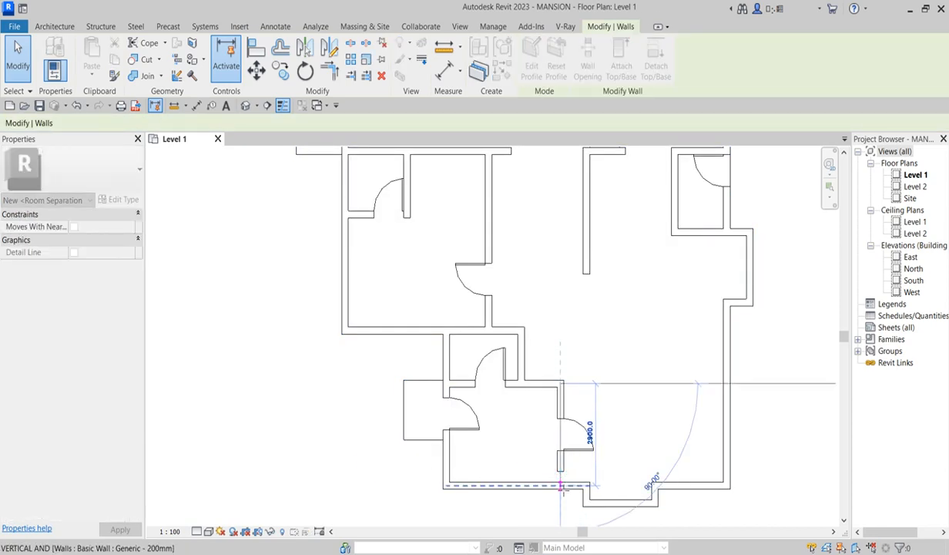
pyautogui.click(382, 469)
pyautogui.scroll(-2, 381, 468)
pyautogui.scroll(-2, 545, 428)
pyautogui.scroll(2, 312, 299)
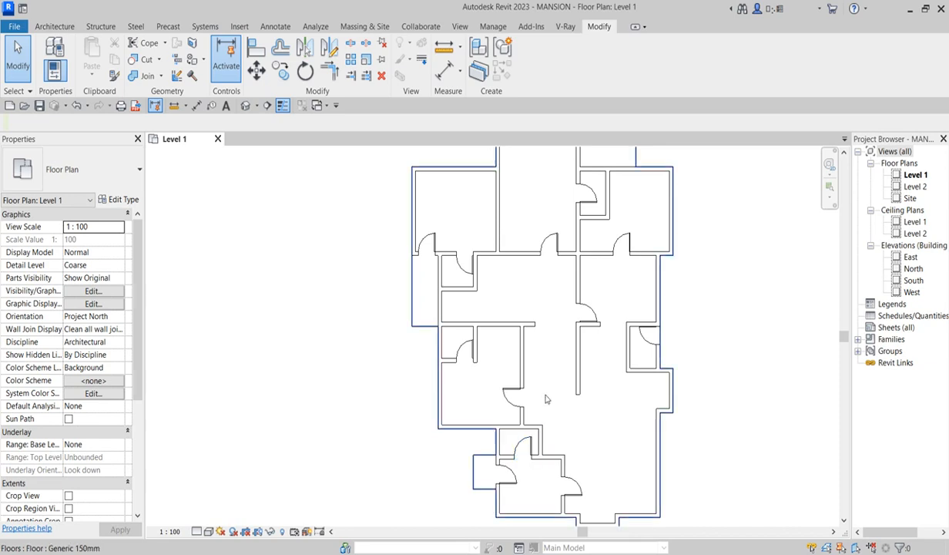
pyautogui.click(52, 26)
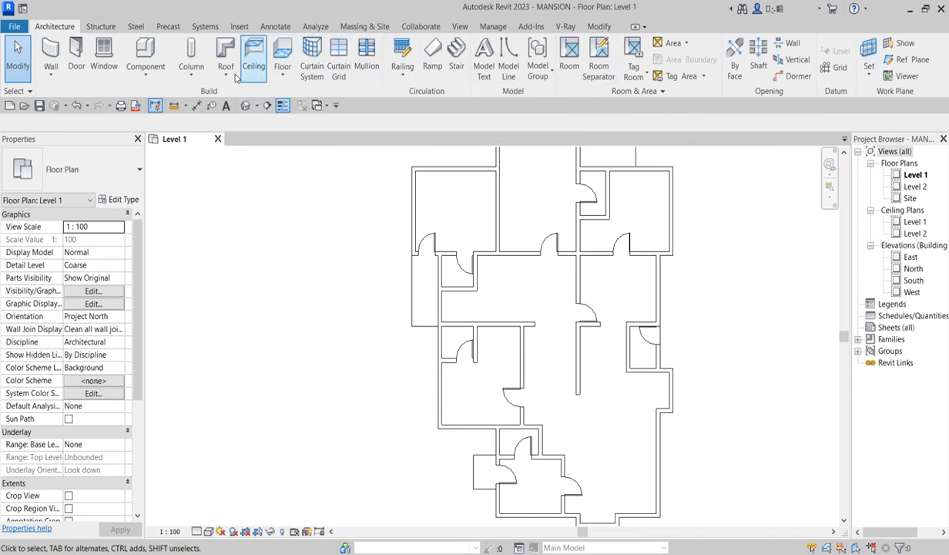
pyautogui.click(402, 72)
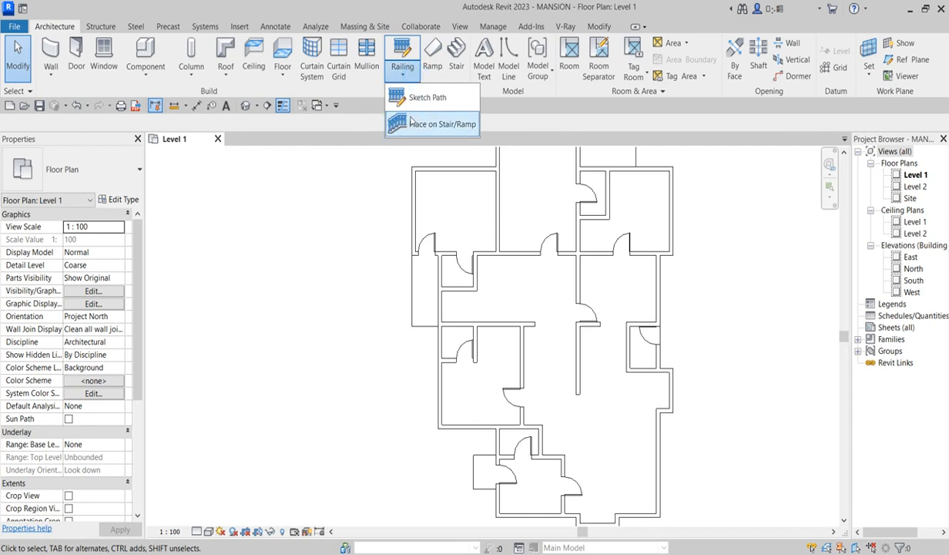
pyautogui.click(428, 100)
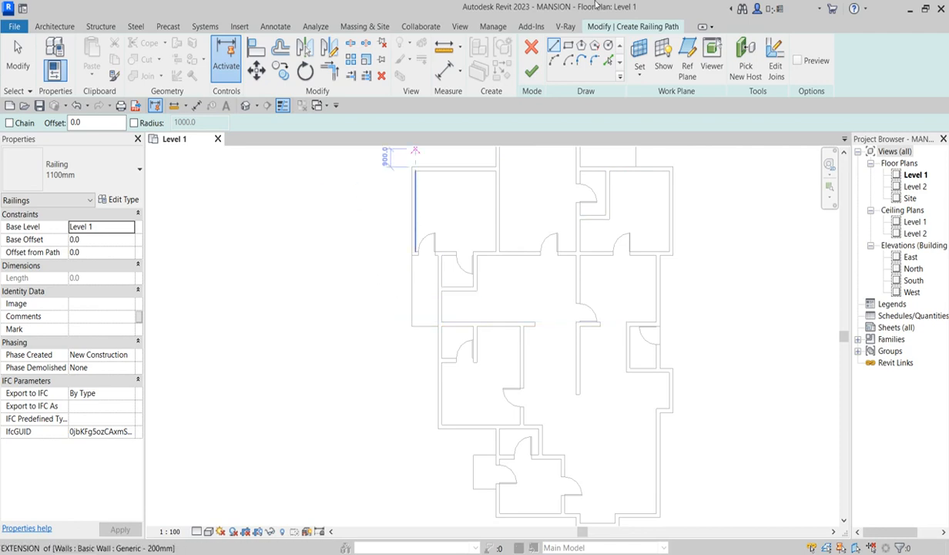
pyautogui.press('Escape')
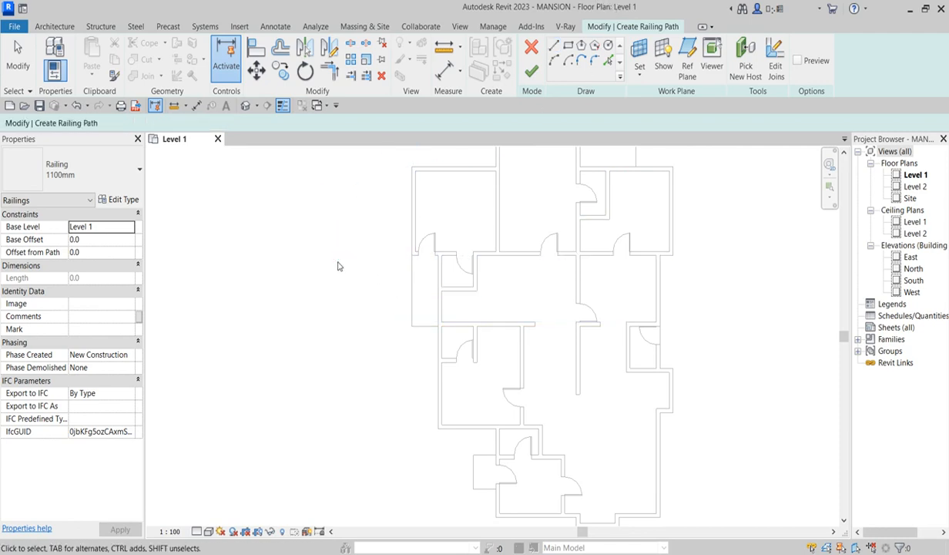
pyautogui.click(531, 48)
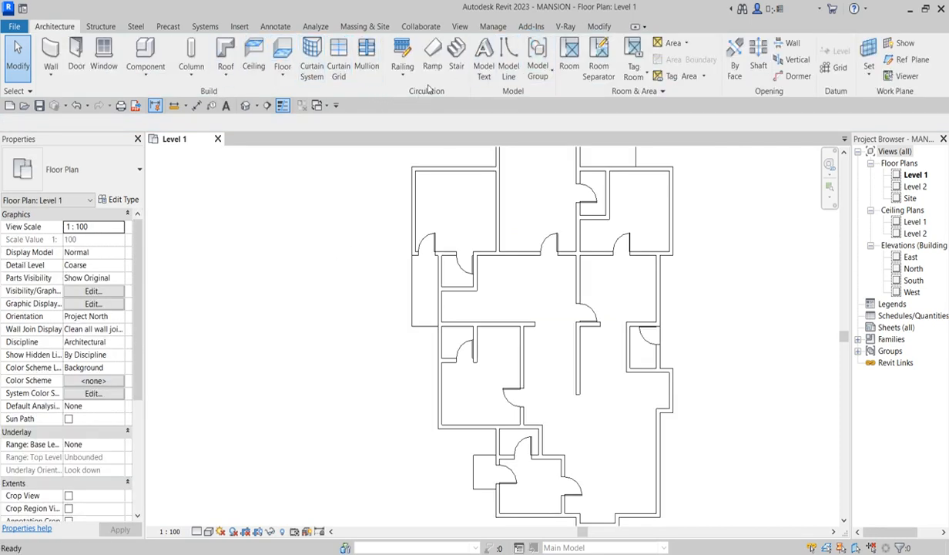
# Step: Start a stair with a sketched run and draw a 3500 mm boundary line east along the south face of the small northwest room
pyautogui.click(456, 56)
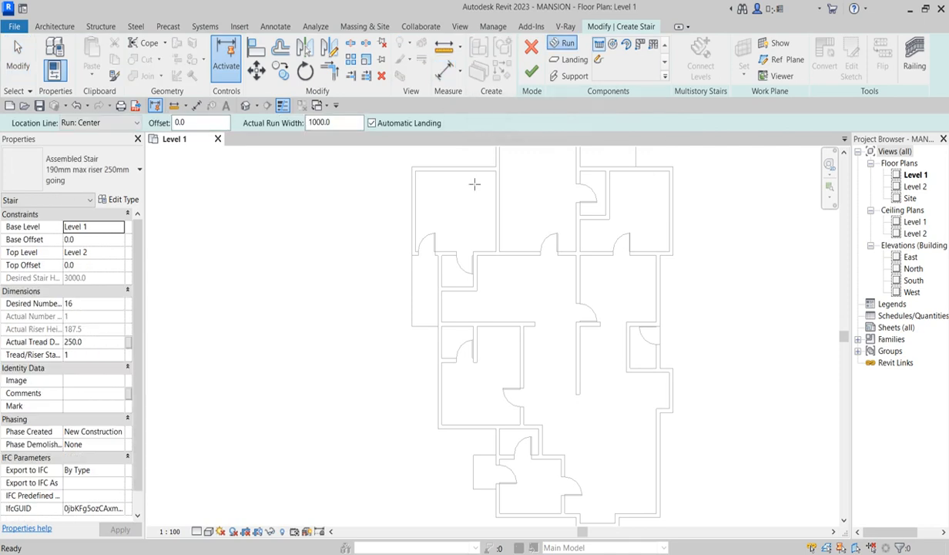
pyautogui.click(598, 65)
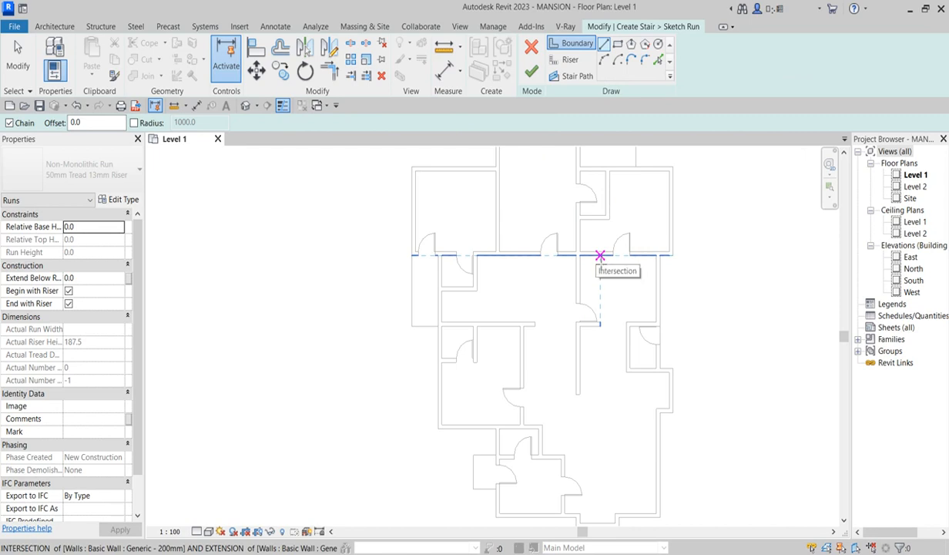
pyautogui.scroll(1, 479, 313)
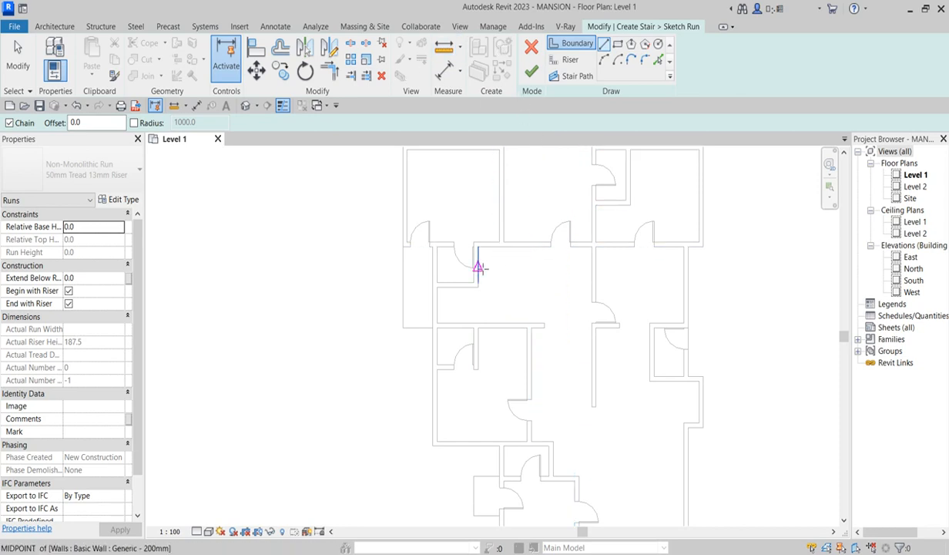
pyautogui.scroll(2, 503, 323)
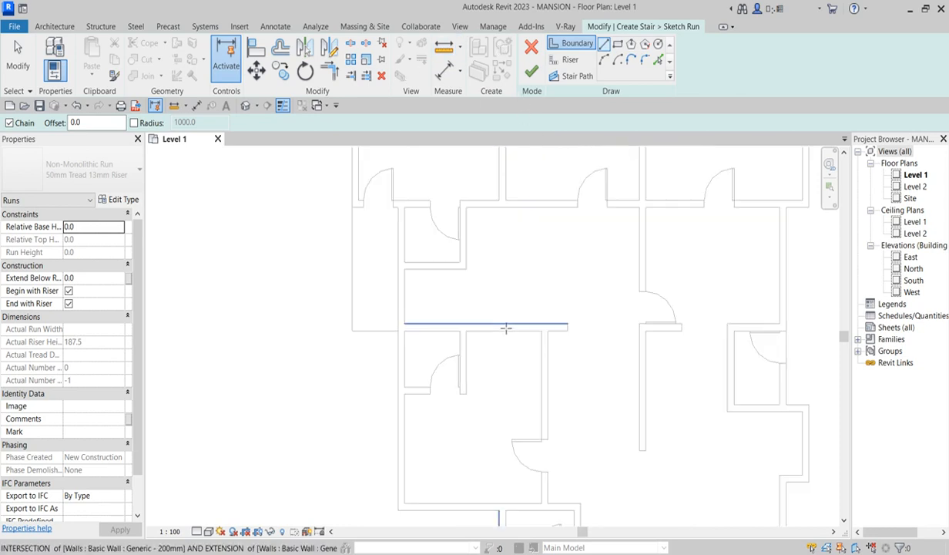
pyautogui.click(587, 46)
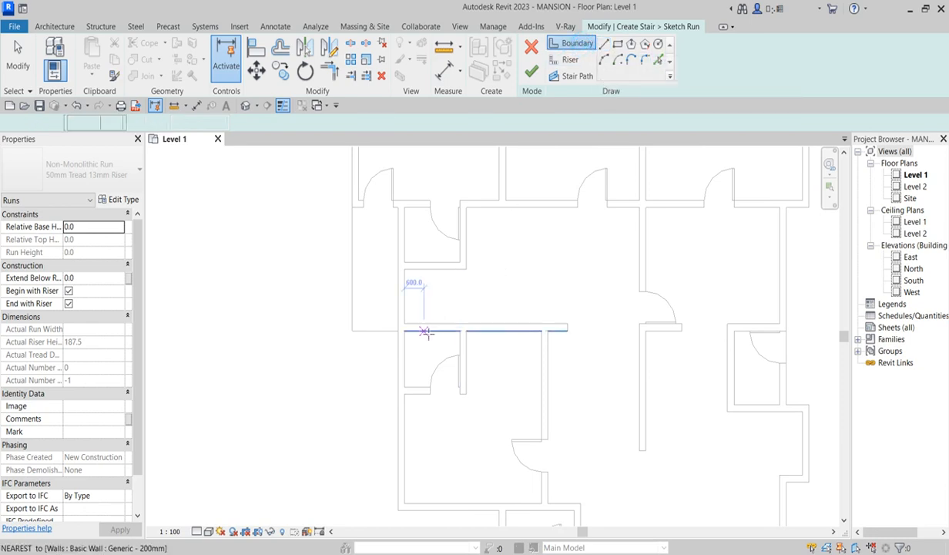
pyautogui.scroll(1, 403, 278)
pyautogui.click(403, 268)
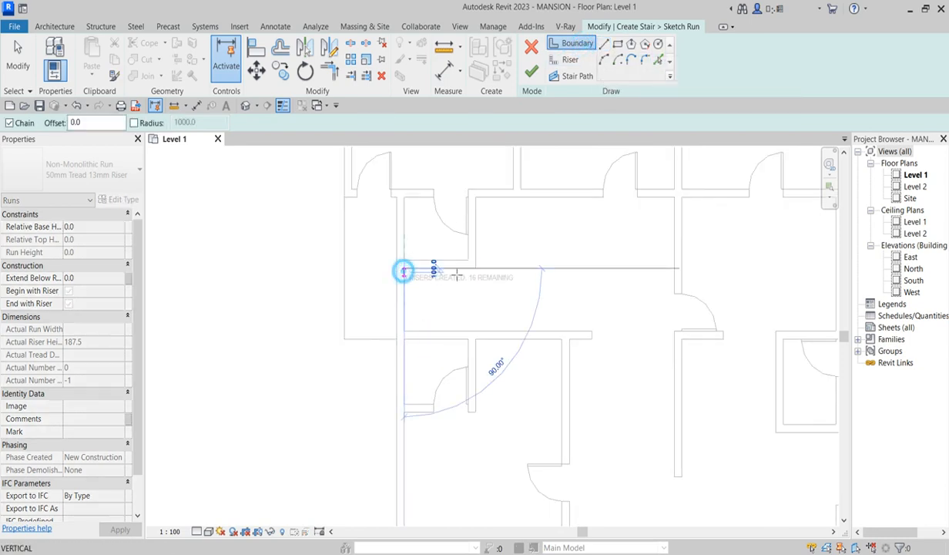
pyautogui.click(537, 268)
pyautogui.rightClick(537, 290)
pyautogui.click(565, 298)
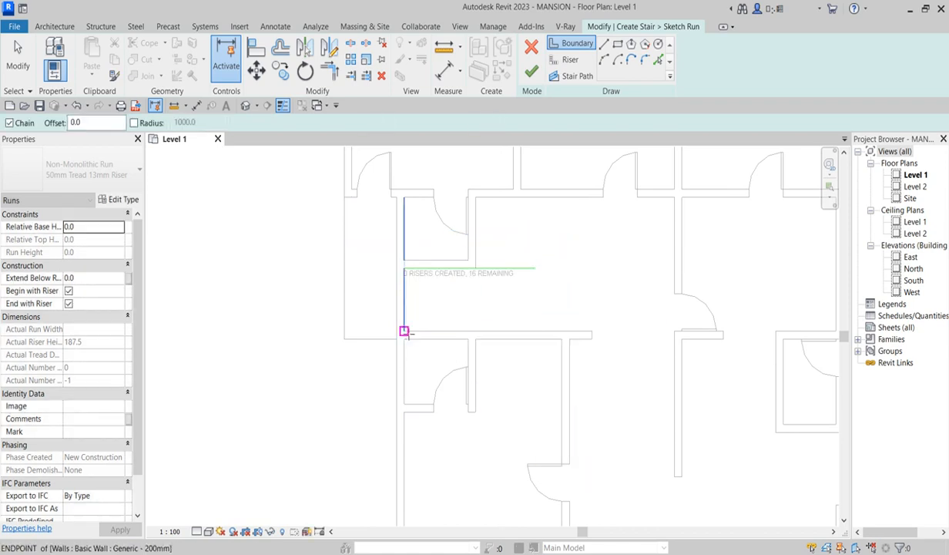
# Step: Draw a second stair boundary line 3300 mm long from the stair space's southwest inner corner along its south wall
pyautogui.click(403, 331)
pyautogui.click(530, 332)
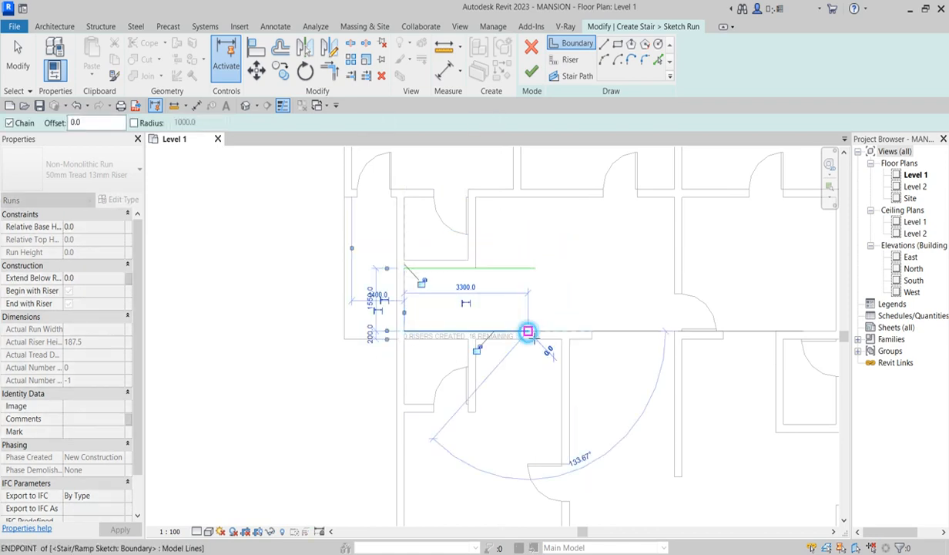
pyautogui.press('Escape')
pyautogui.press('Escape')
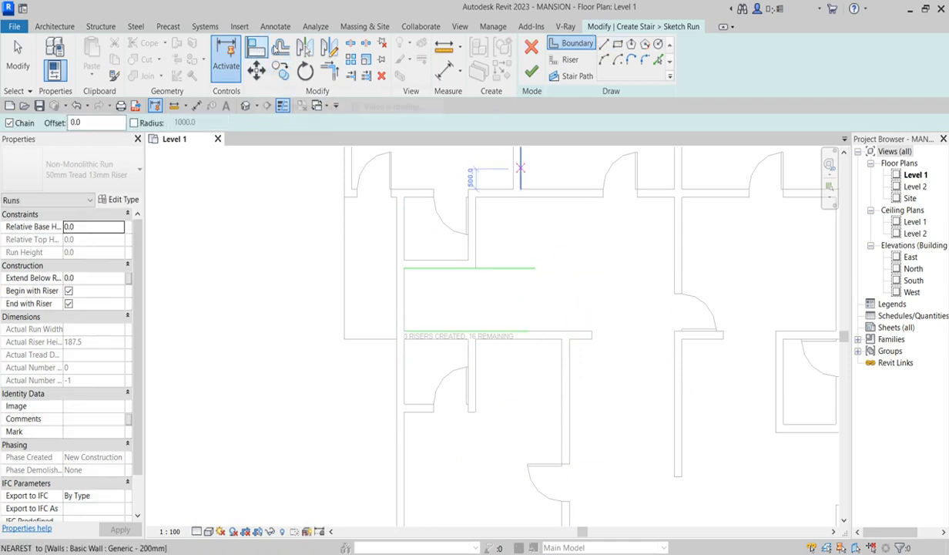
# Step: Offset a copy of the upper stair boundary line 800 mm to the south
pyautogui.click(280, 48)
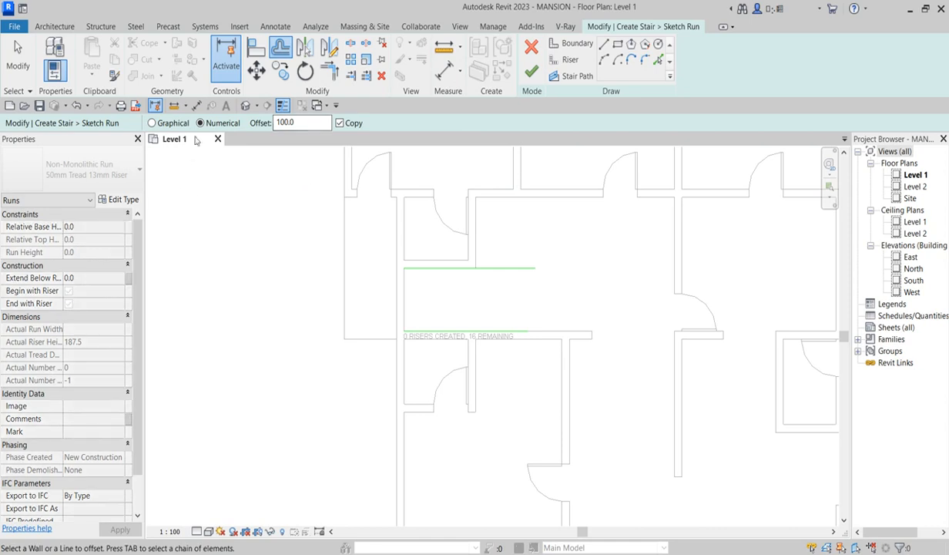
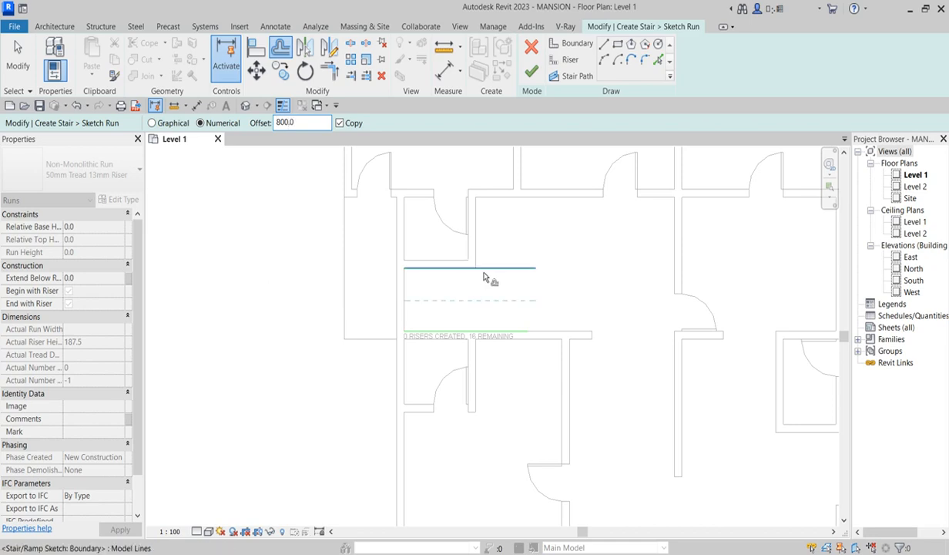
pyautogui.click(485, 273)
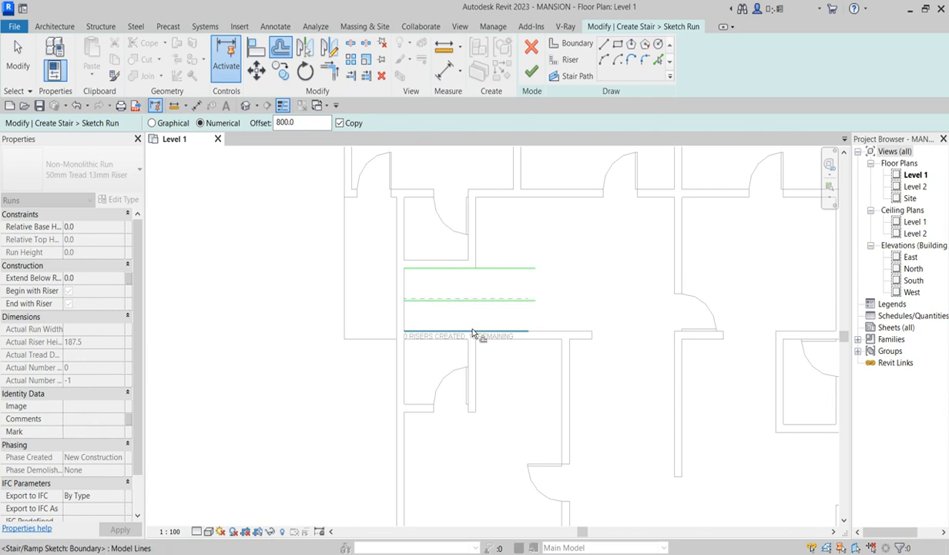
pyautogui.scroll(1, 511, 271)
pyautogui.rightClick(529, 239)
pyautogui.click(555, 244)
pyautogui.rightClick(513, 203)
pyautogui.click(531, 211)
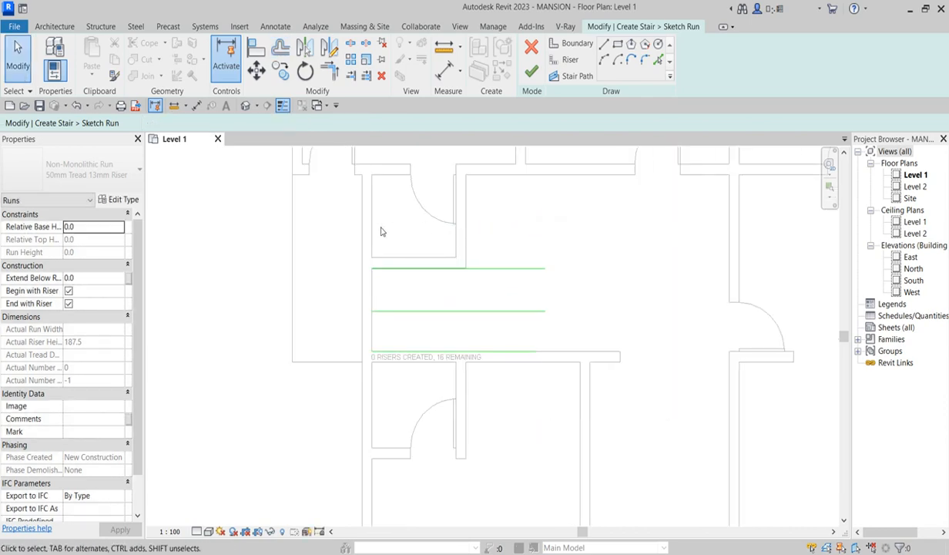
# Step: Move the upper pair of stair boundary lines about 300 mm north together
pyautogui.moveTo(326, 235)
pyautogui.mouseDown()
pyautogui.moveTo(566, 322)
pyautogui.moveTo(561, 313)
pyautogui.mouseUp()
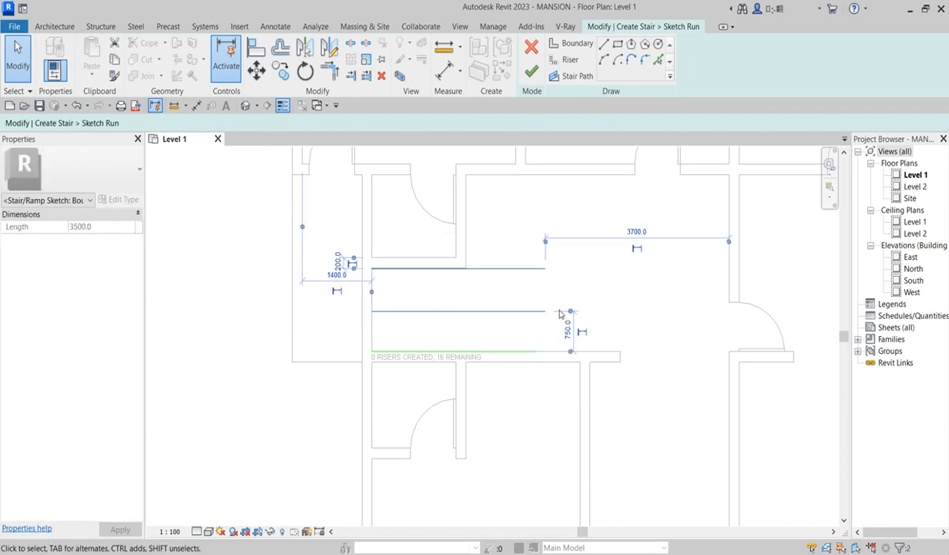
pyautogui.press('Up')
pyautogui.press('Up')
pyautogui.press('Up')
pyautogui.press('Up')
pyautogui.press('Up')
pyautogui.press('Up')
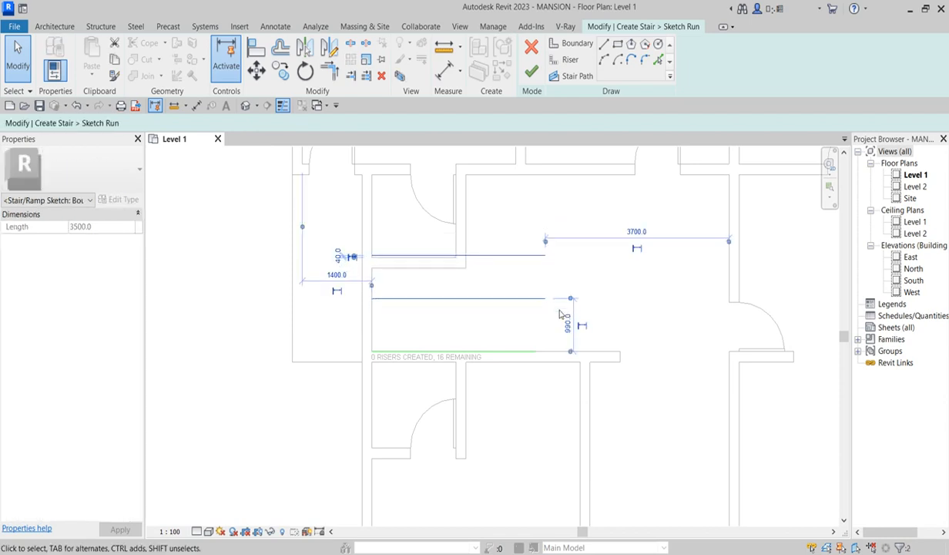
pyautogui.click(585, 267)
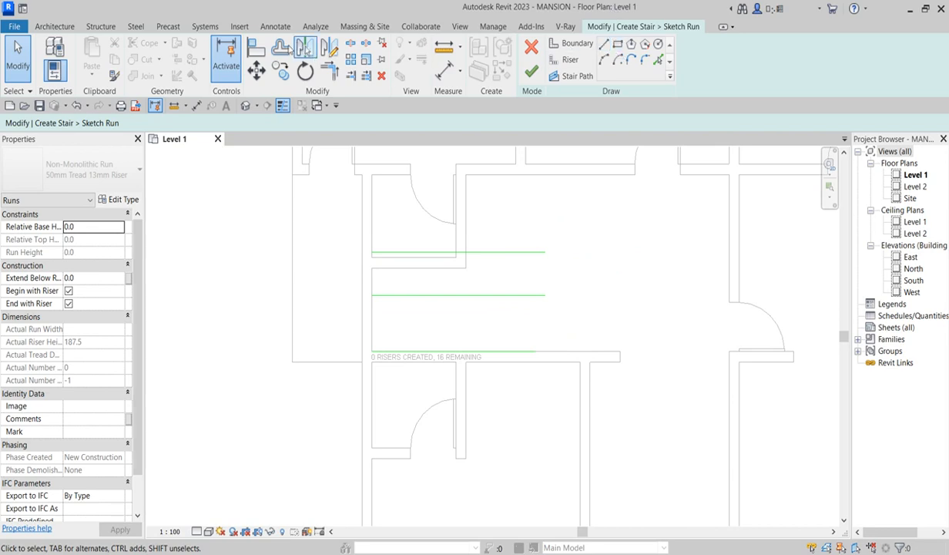
# Step: Offset a copy of the lowest stair boundary line 800 mm to the north
pyautogui.click(281, 48)
pyautogui.click(505, 350)
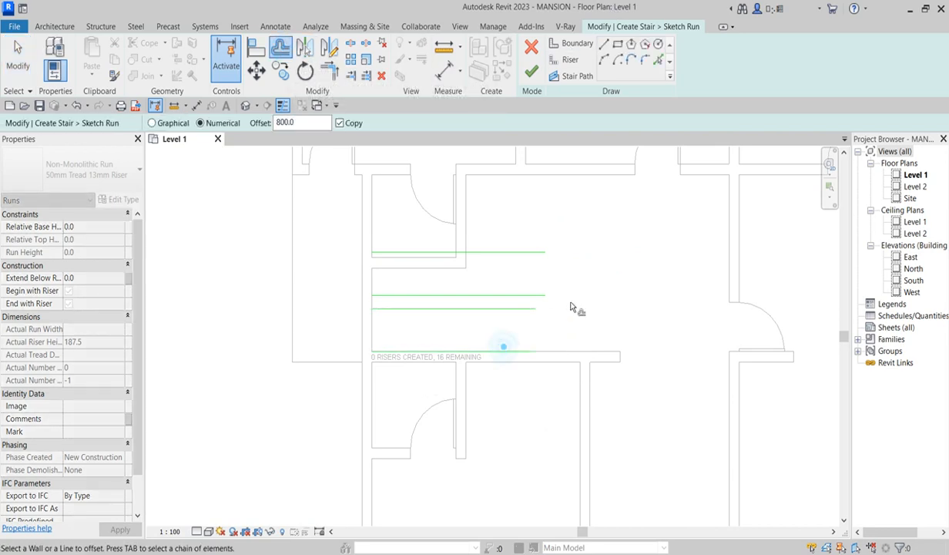
pyautogui.press('Escape')
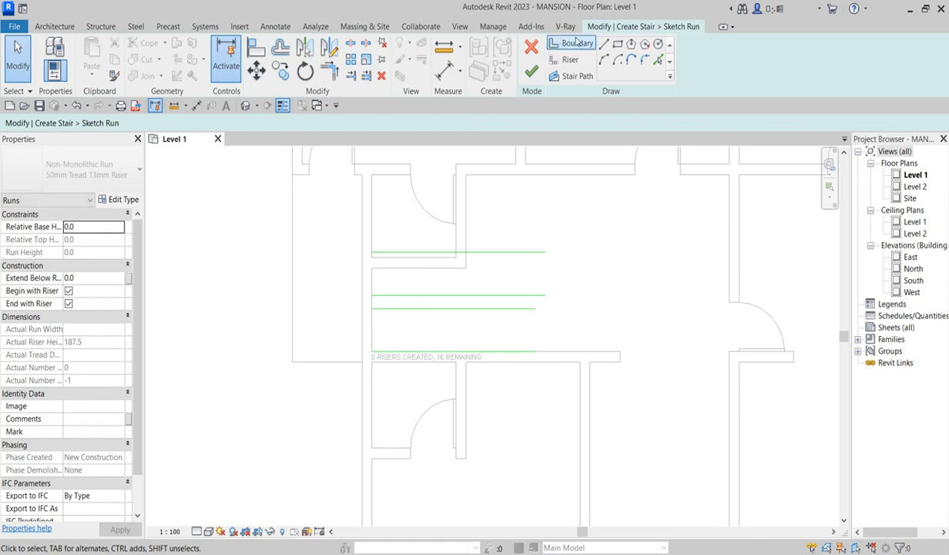
# Step: Join the west ends of the outermost boundary lines with an 1850 mm line and offset a copy of it 800 mm east
pyautogui.click(603, 44)
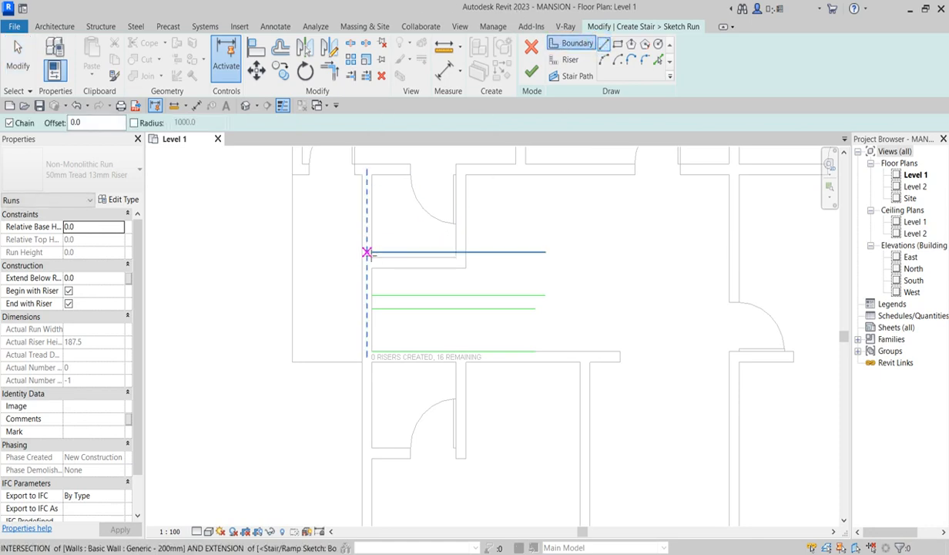
pyautogui.click(368, 250)
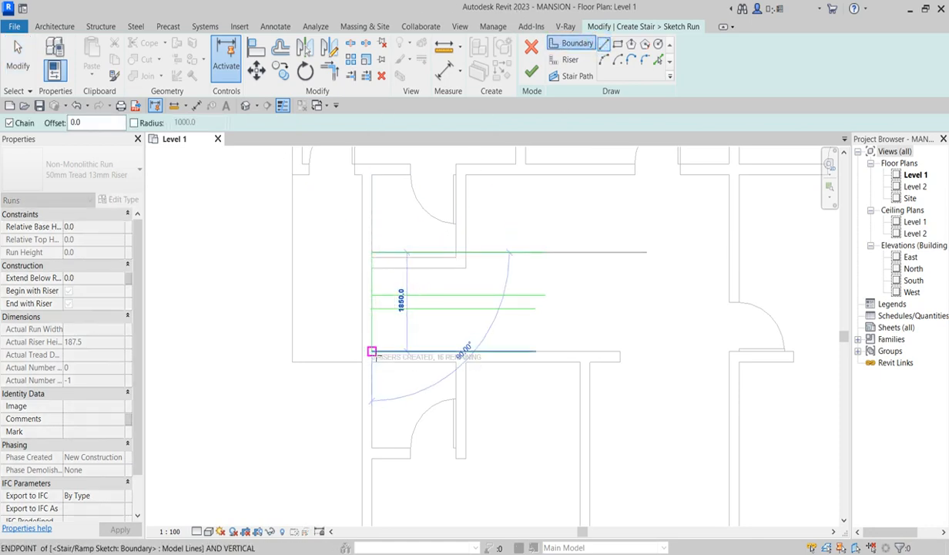
pyautogui.click(373, 353)
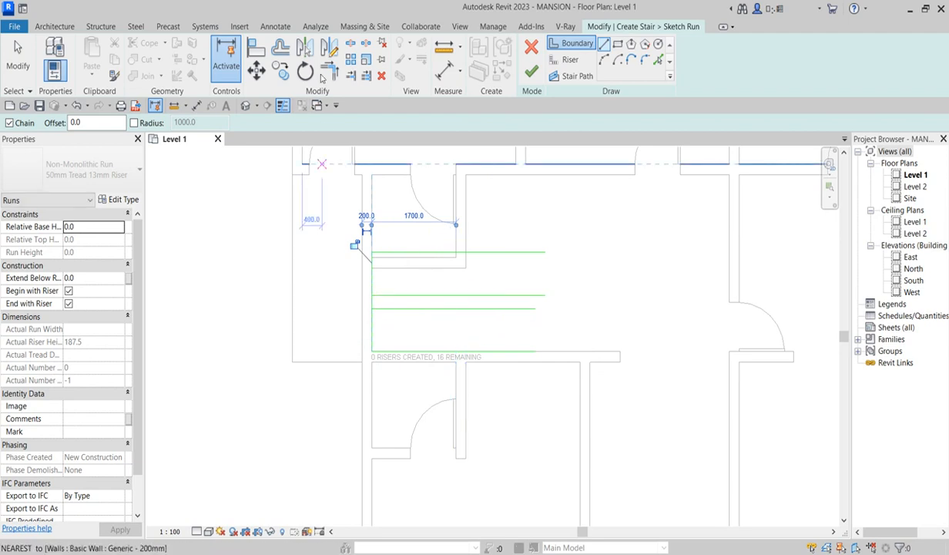
pyautogui.click(278, 47)
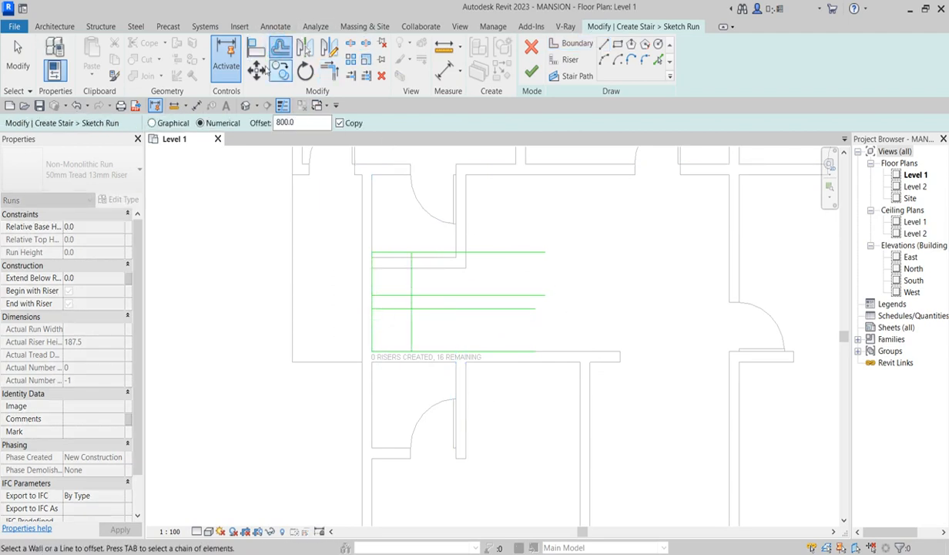
# Step: Trim the offset vertical line and the two inner boundary lines to corners, closing the west end of the gap between the flights
pyautogui.click(332, 71)
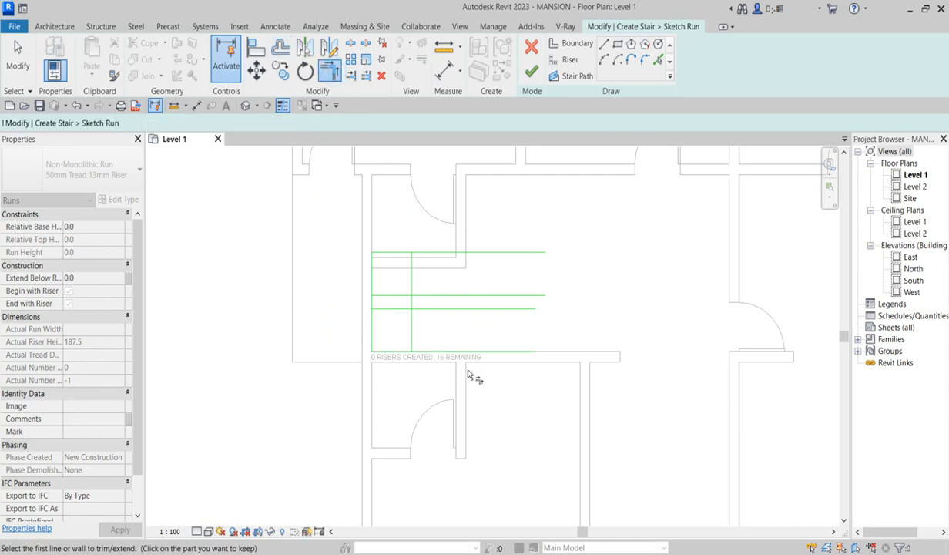
pyautogui.scroll(2, 406, 325)
pyautogui.click(412, 311)
pyautogui.click(414, 301)
pyautogui.click(411, 310)
pyautogui.click(418, 321)
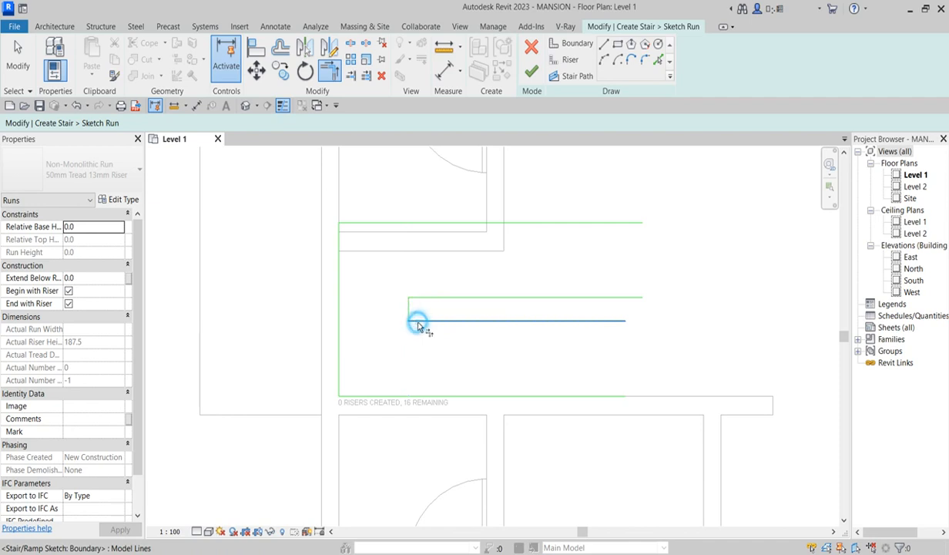
pyautogui.scroll(-2, 423, 347)
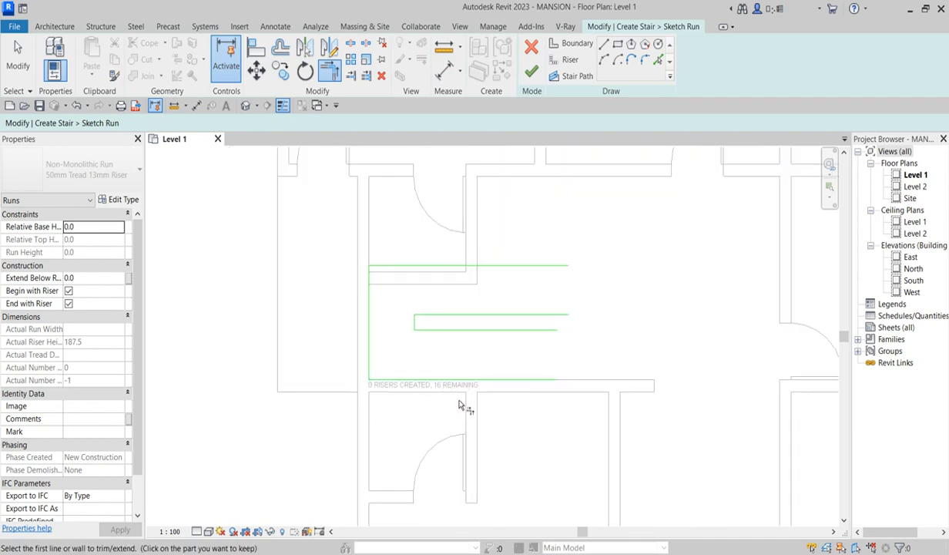
pyautogui.press('Escape')
# Step: Draw an 800 mm riser line across each flight, aligned with the closed west end of the gap between the flights
pyautogui.click(570, 59)
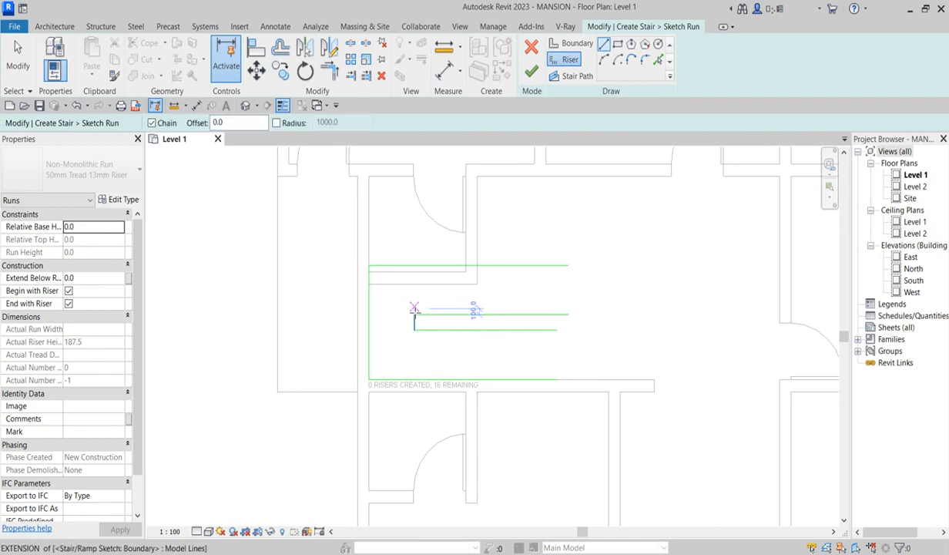
pyautogui.click(415, 314)
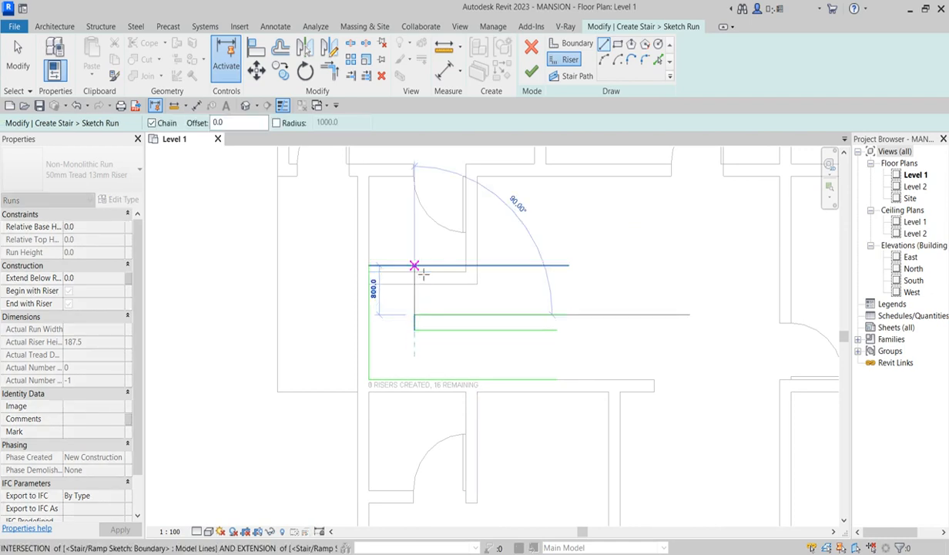
pyautogui.click(415, 267)
pyautogui.scroll(1, 424, 358)
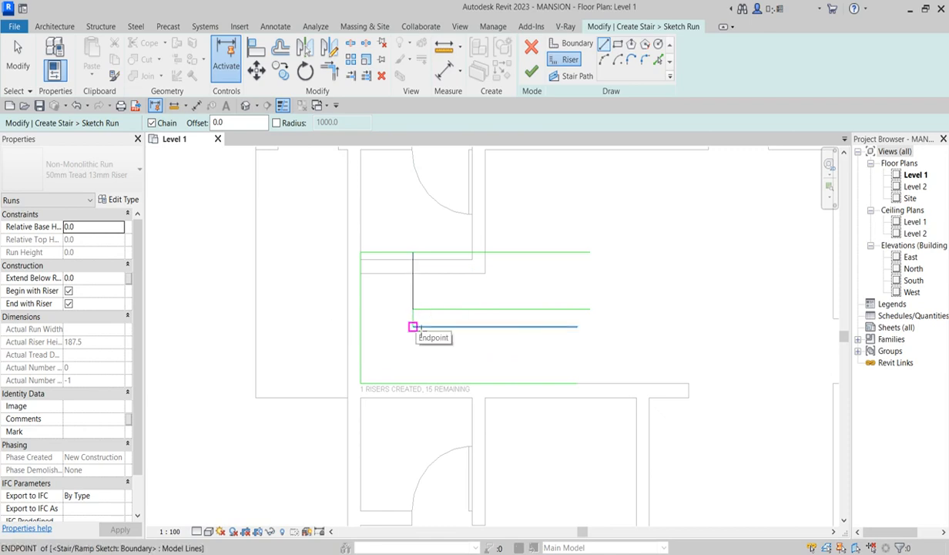
pyautogui.click(413, 326)
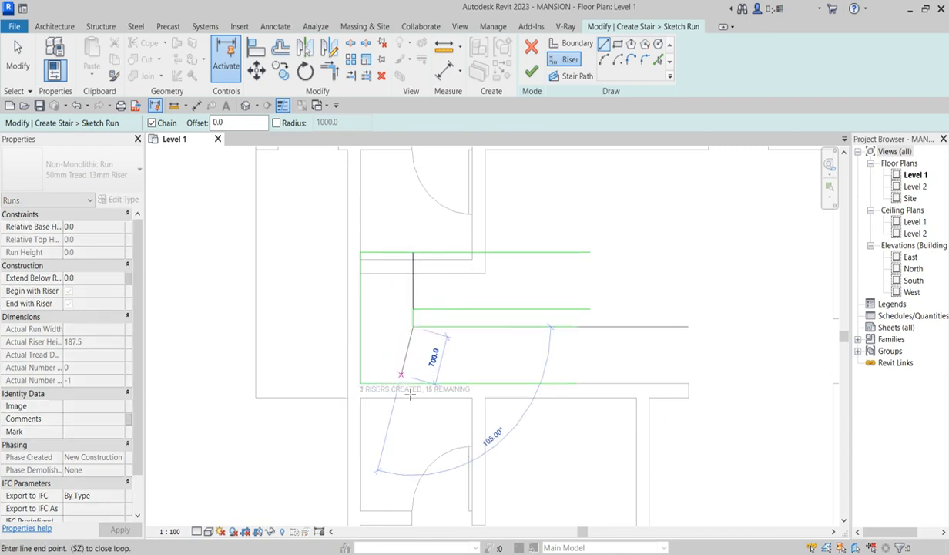
pyautogui.click(413, 383)
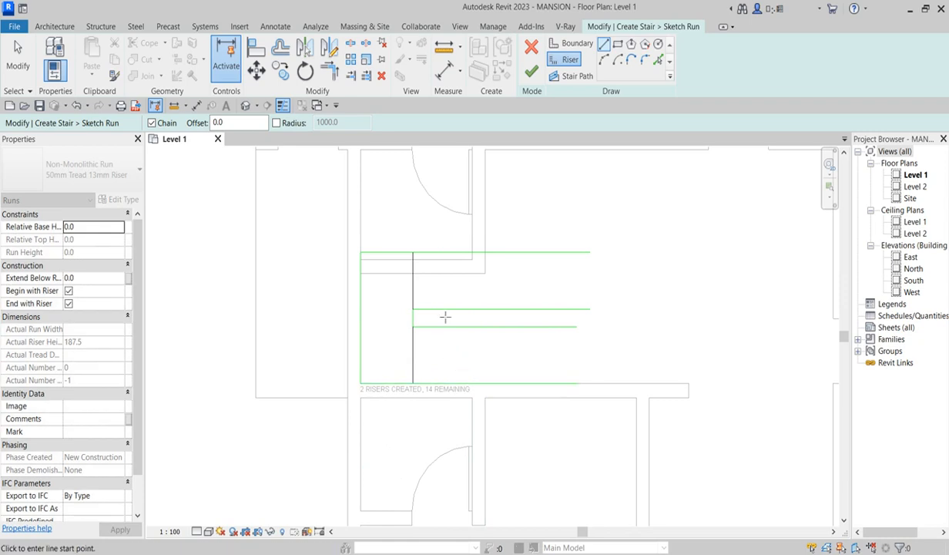
# Step: Offset copies of the upper flight's riser eastward at 300 mm spacing, repeating from each copy until that flight has 11 risers
pyautogui.scroll(1, 445, 304)
pyautogui.click(283, 54)
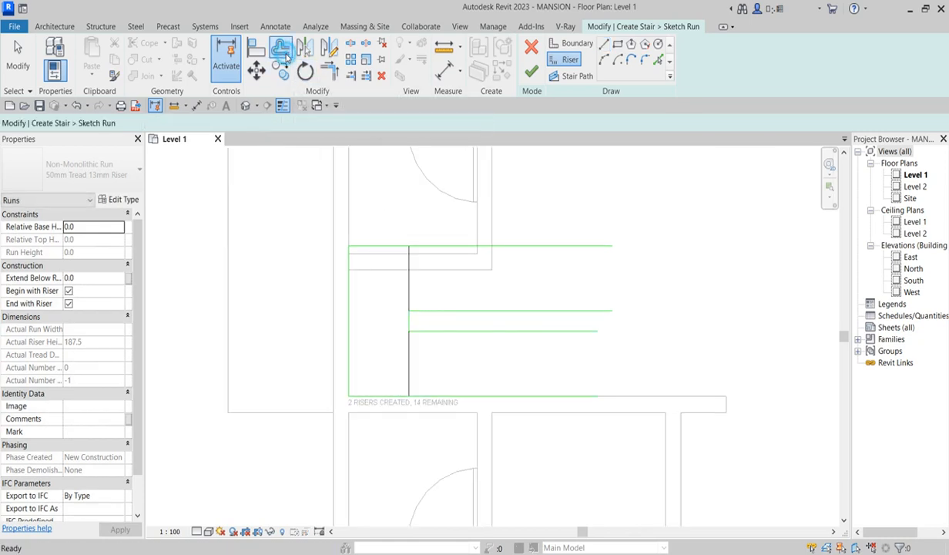
pyautogui.write('300.0')
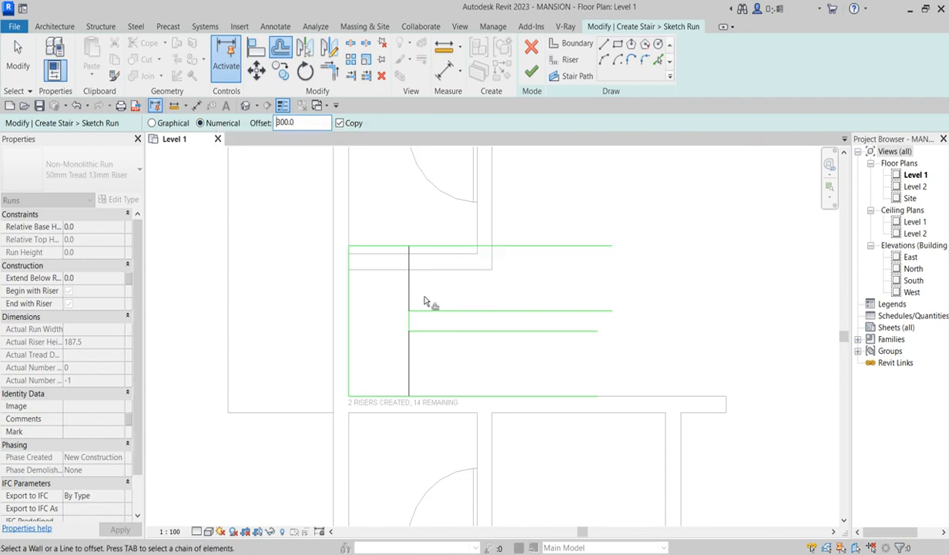
pyautogui.click(410, 293)
pyautogui.click(437, 291)
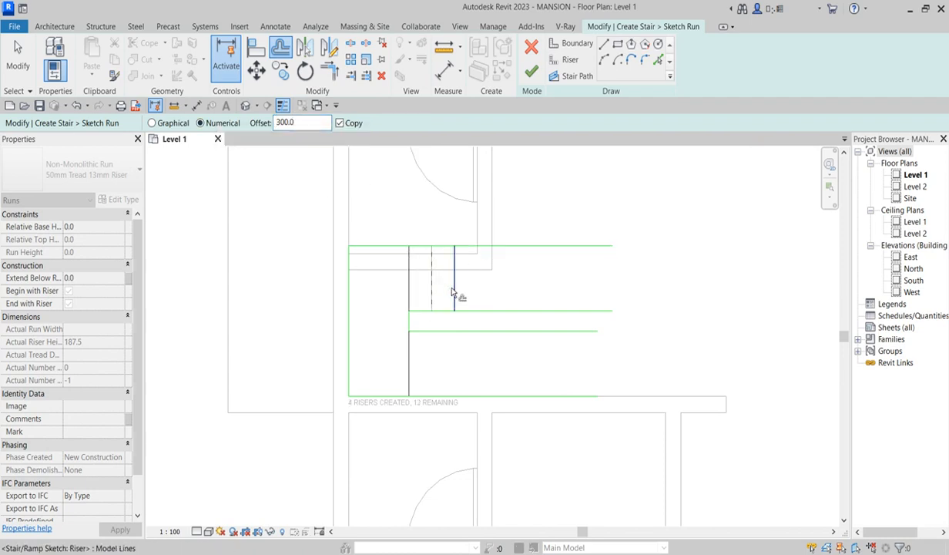
pyautogui.click(455, 292)
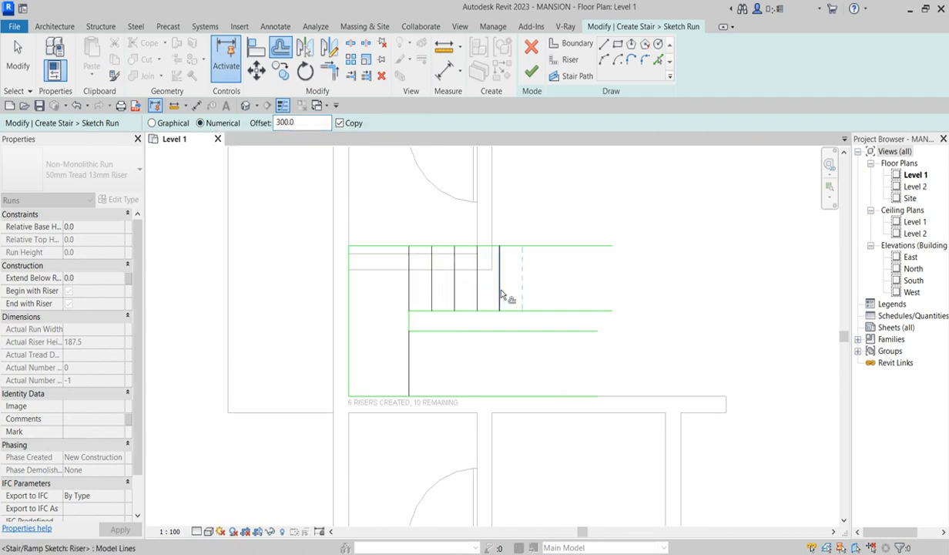
pyautogui.click(501, 291)
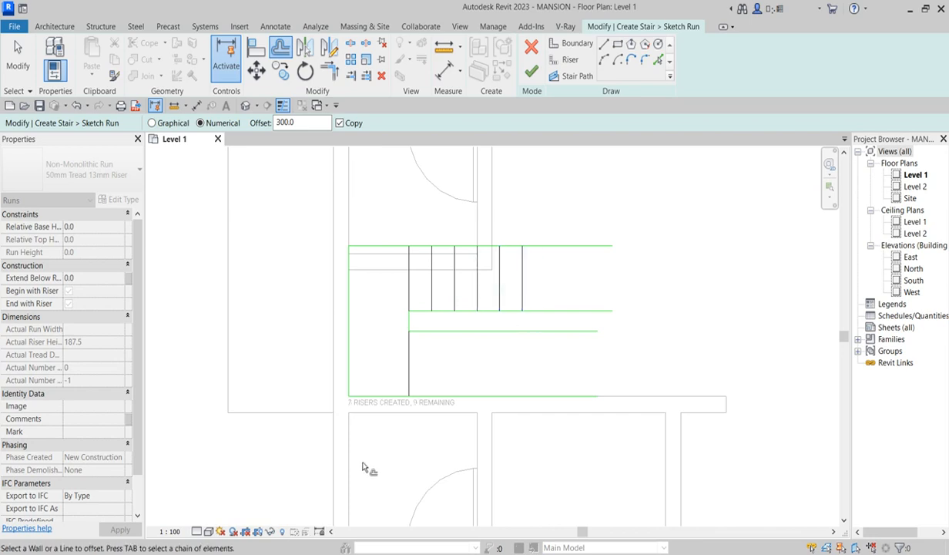
pyautogui.click(523, 293)
pyautogui.click(545, 283)
pyautogui.click(568, 287)
pyautogui.click(591, 279)
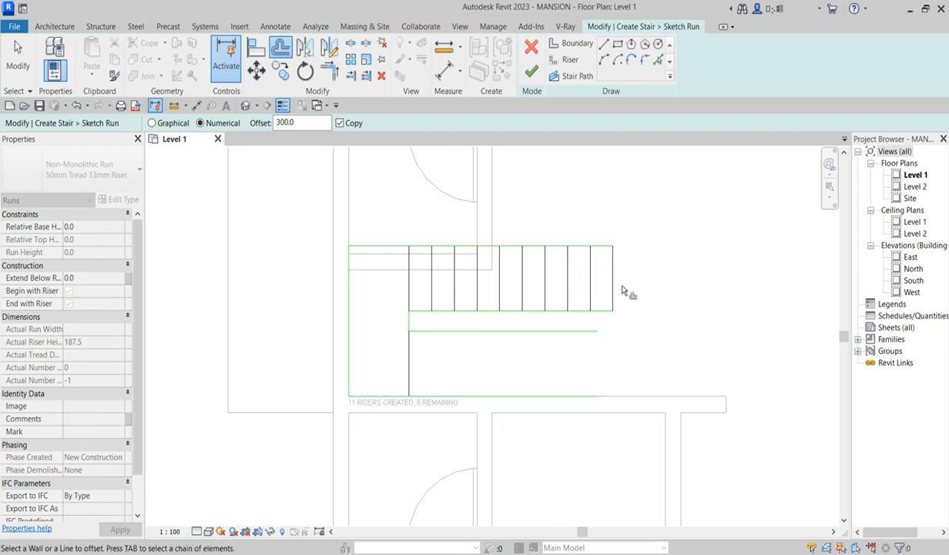
pyautogui.scroll(-1, 625, 308)
pyautogui.click(614, 286)
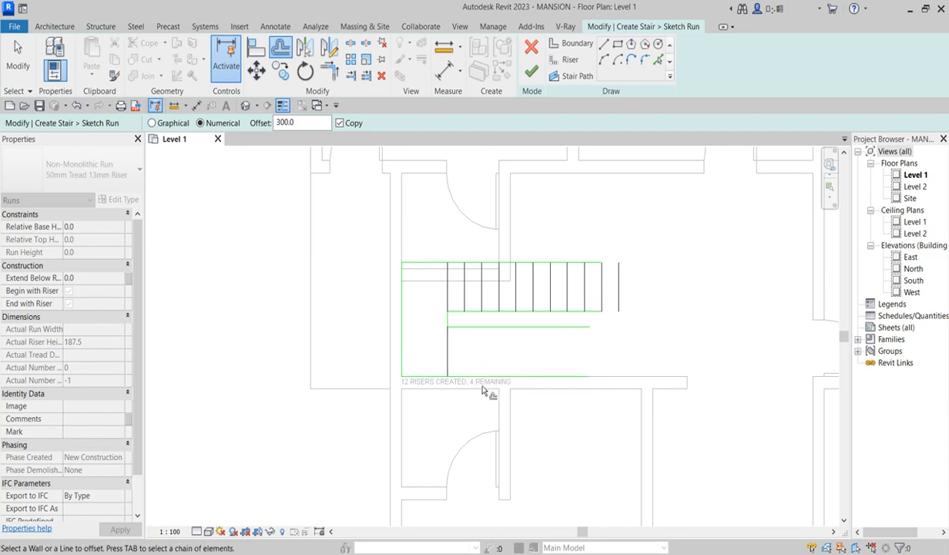
# Step: Offset three more risers eastward at 300 mm spacing in the lower flight and one more beyond the upper flight's east end
pyautogui.click(448, 345)
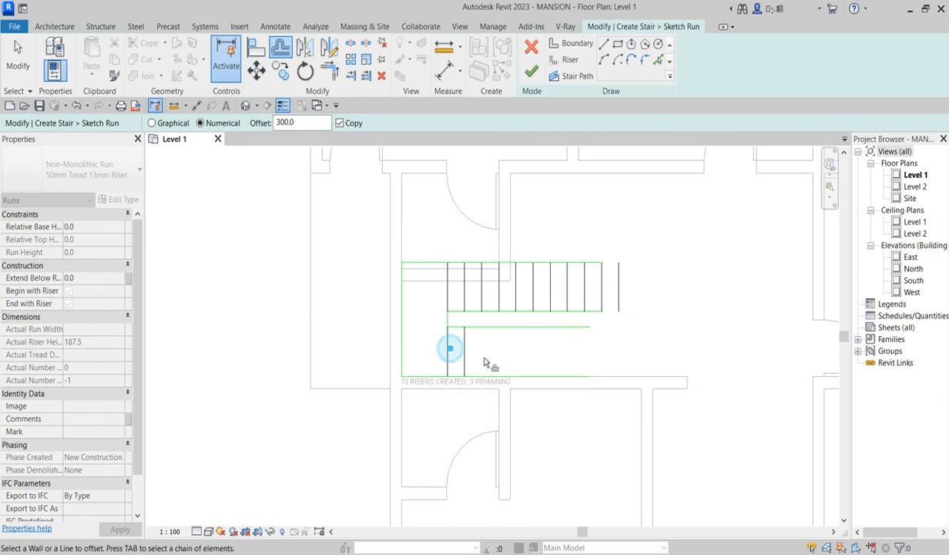
pyautogui.click(467, 357)
pyautogui.click(483, 359)
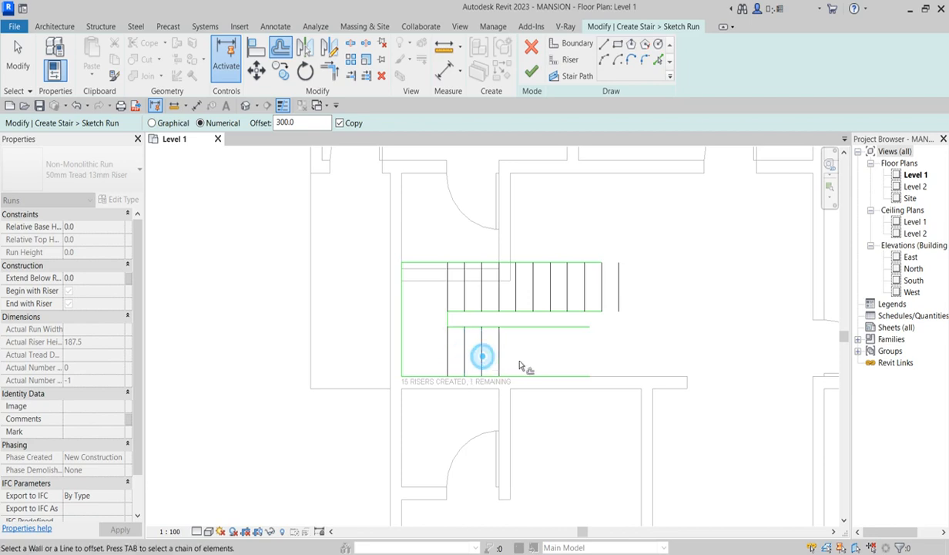
pyautogui.click(624, 293)
pyautogui.scroll(-2, 602, 382)
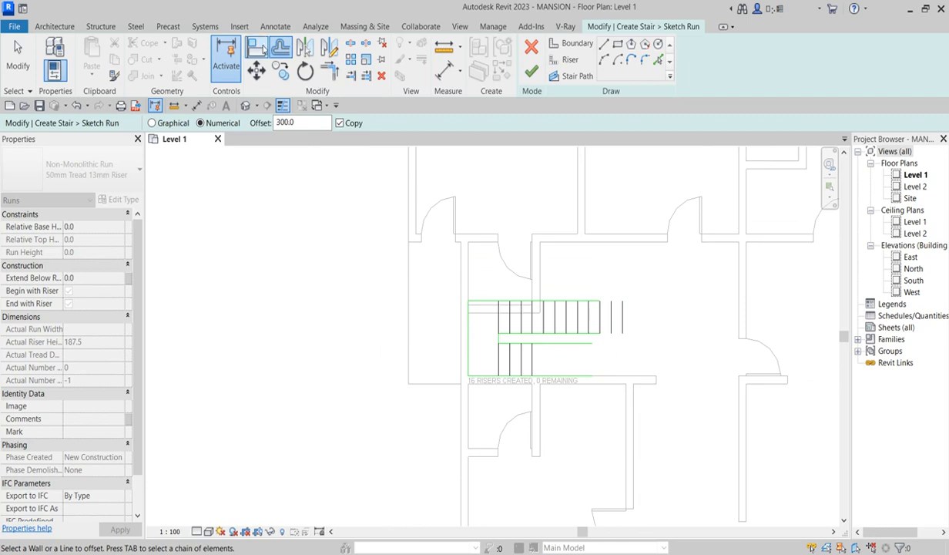
# Step: Extend both boundary lines of the upper flight to meet its easternmost riser at corners
pyautogui.press('Escape')
pyautogui.scroll(3, 599, 308)
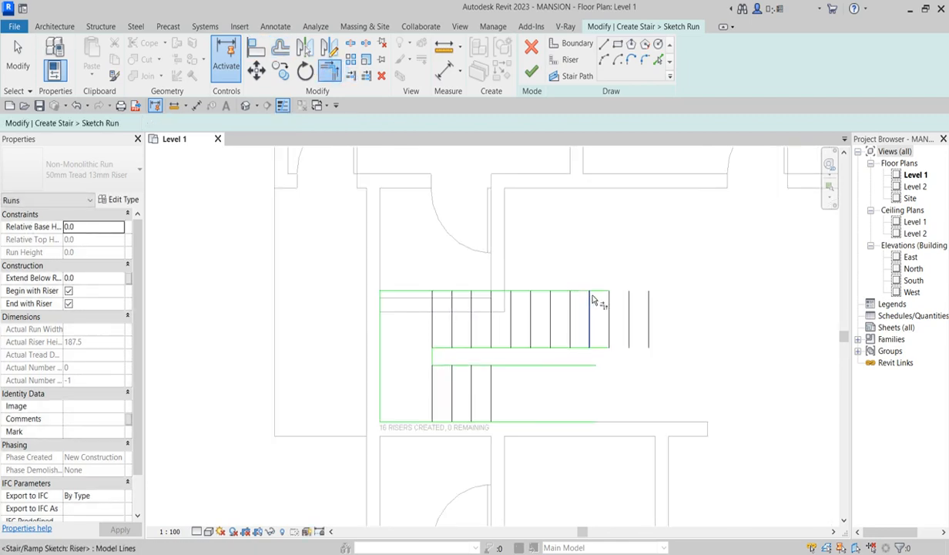
pyautogui.click(600, 295)
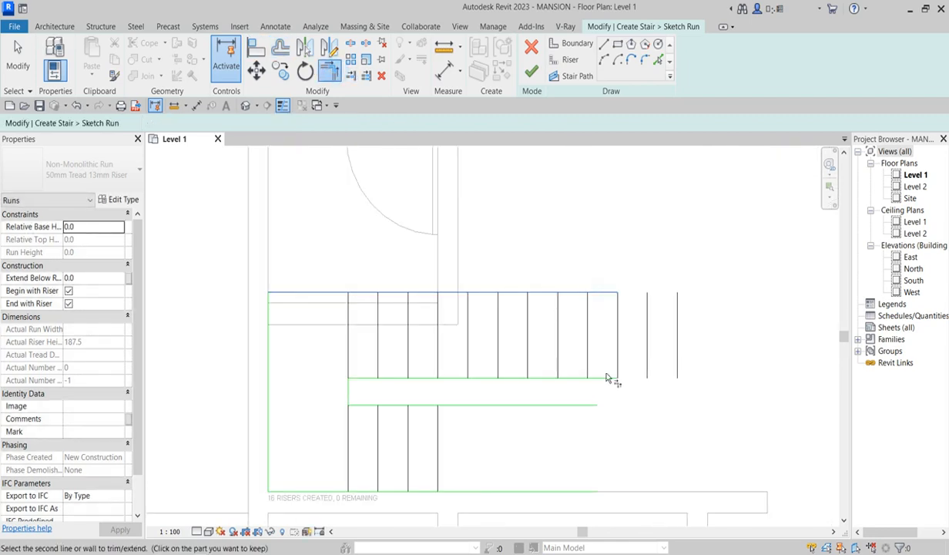
pyautogui.click(678, 333)
pyautogui.click(602, 376)
pyautogui.click(676, 349)
# Step: Trim both boundary lines of the lower flight back to corners with its easternmost riser
pyautogui.scroll(-2, 353, 391)
pyautogui.scroll(3, 386, 408)
pyautogui.click(410, 389)
pyautogui.click(425, 420)
pyautogui.scroll(-2, 424, 448)
pyautogui.scroll(1, 417, 449)
pyautogui.click(413, 440)
pyautogui.click(419, 411)
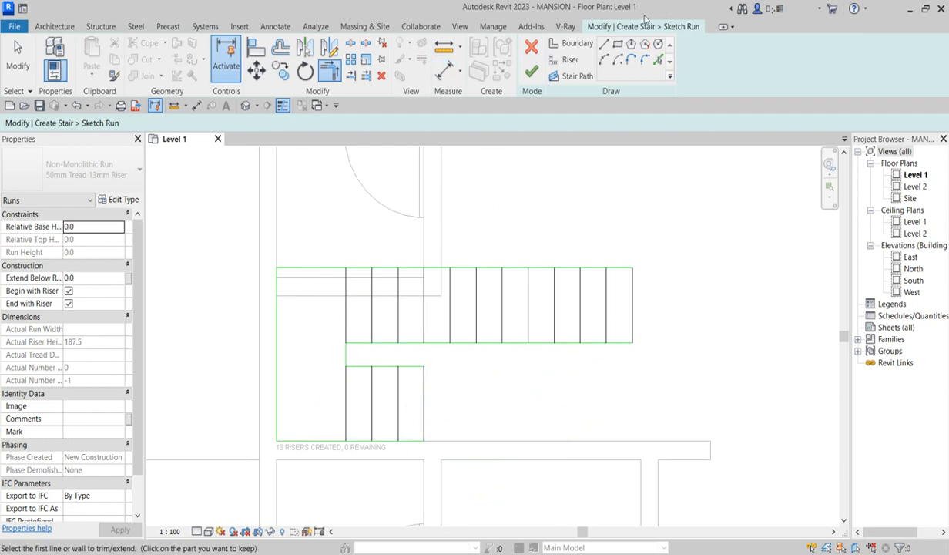
# Step: Draw a horizontal stair path line about 3700 mm long westward through the middle of the upper flight onto the landing
pyautogui.click(576, 76)
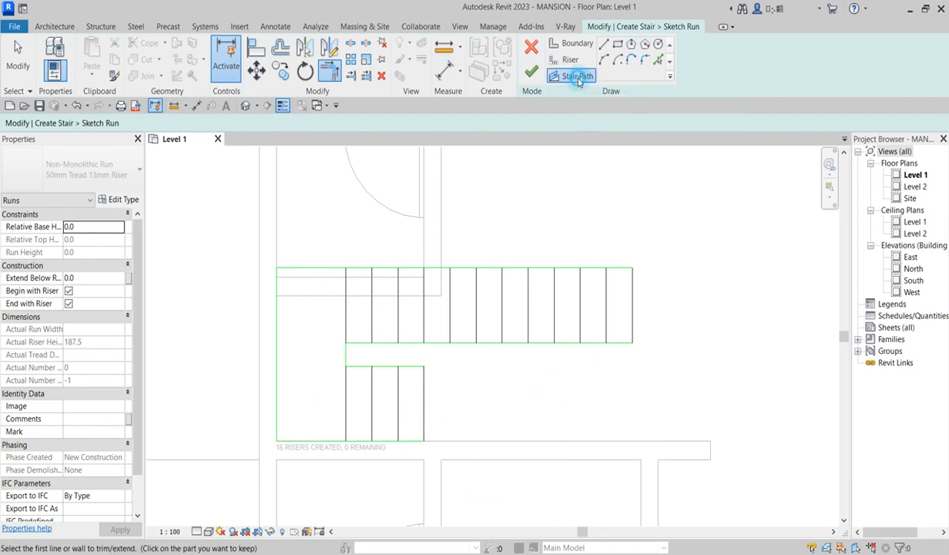
pyautogui.click(641, 305)
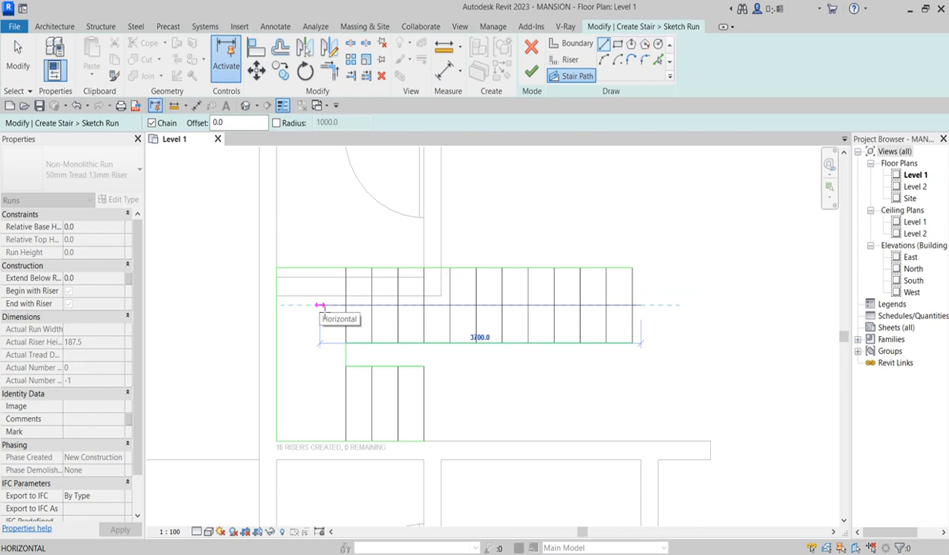
pyautogui.click(320, 305)
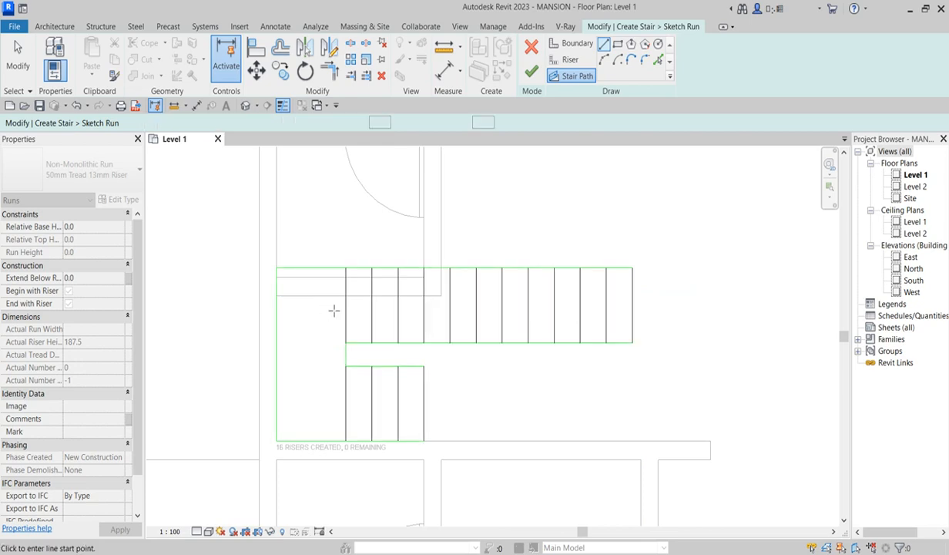
# Step: Draw the stair path centrally through the long run, across the landing and along the short run, and finish the run sketch
pyautogui.click(633, 306)
pyautogui.click(312, 306)
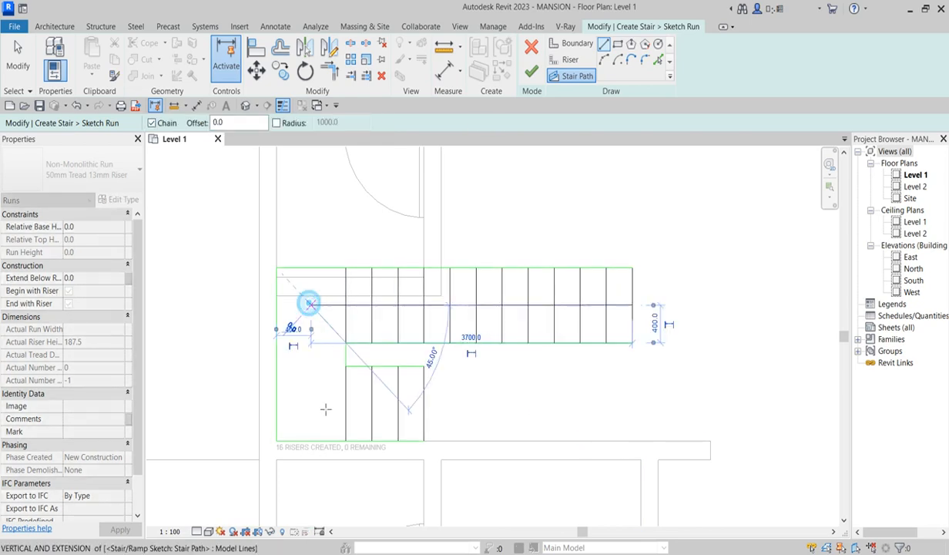
pyautogui.click(312, 399)
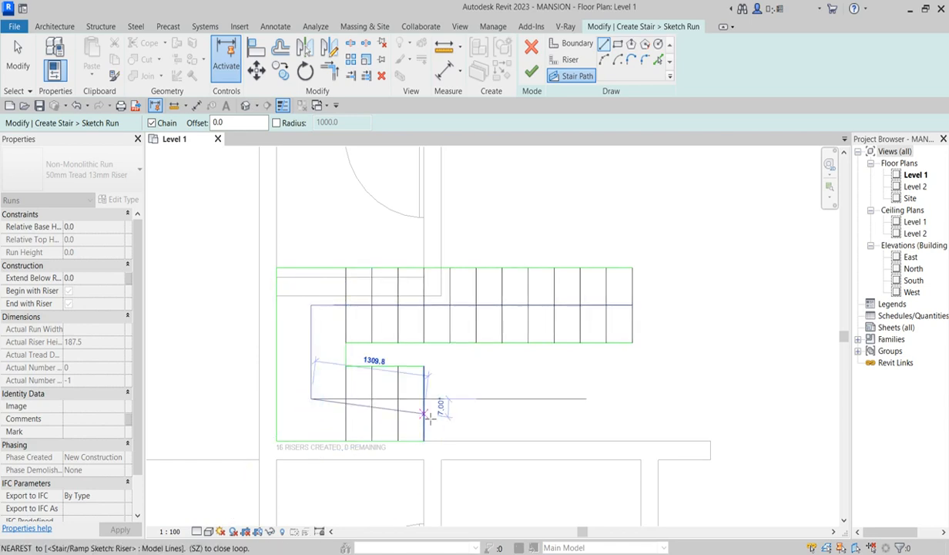
pyautogui.click(423, 398)
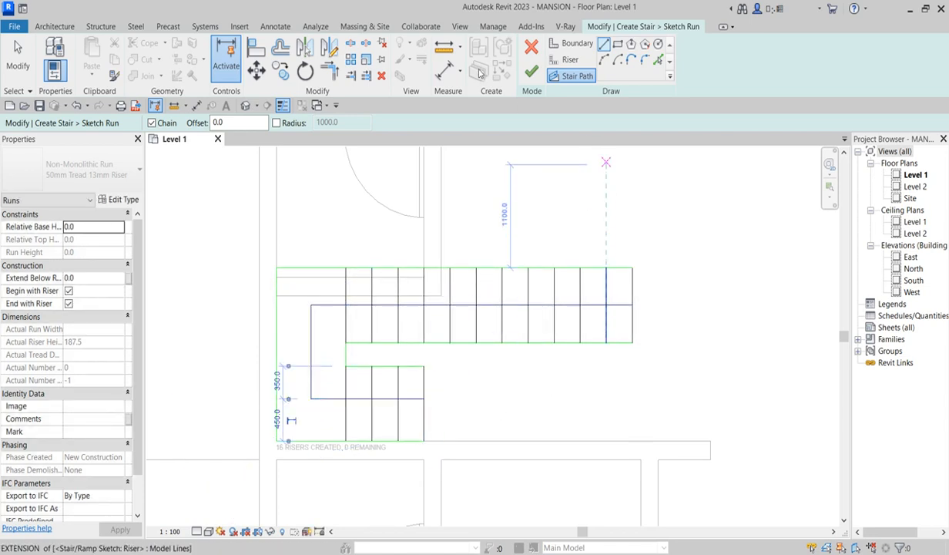
pyautogui.click(531, 71)
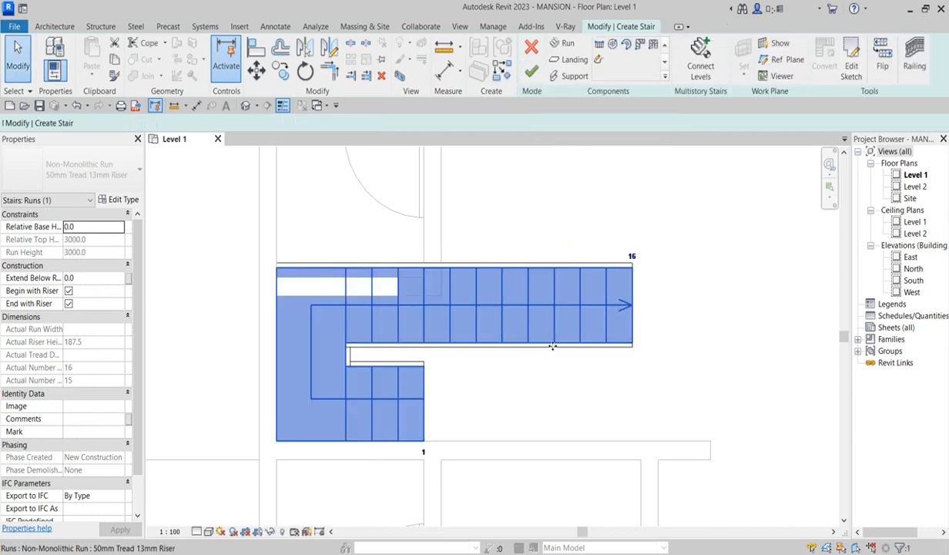
# Step: Finish creating the sketched U-shaped stair with its railings on the Level 1 plan
pyautogui.click(648, 300)
pyautogui.scroll(-2, 525, 313)
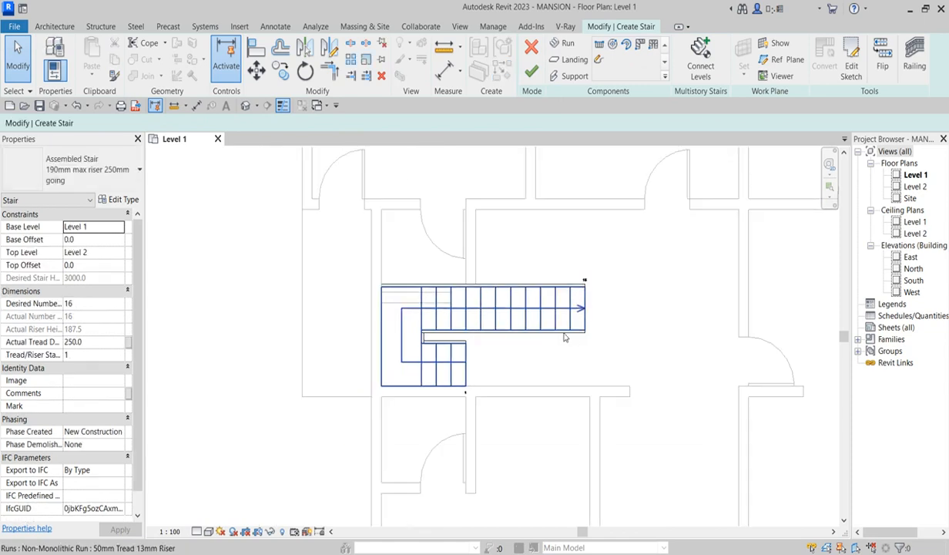
pyautogui.click(534, 71)
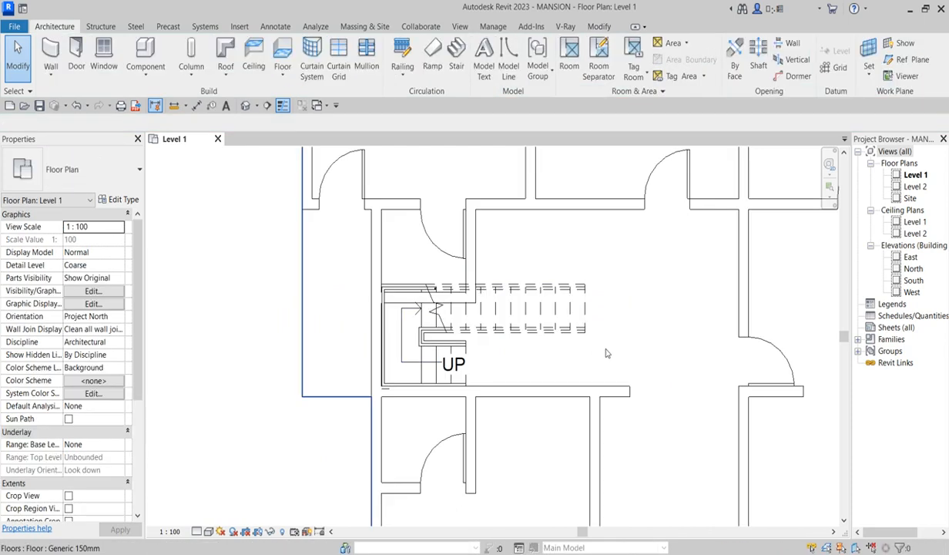
pyautogui.click(659, 327)
pyautogui.scroll(1, 538, 361)
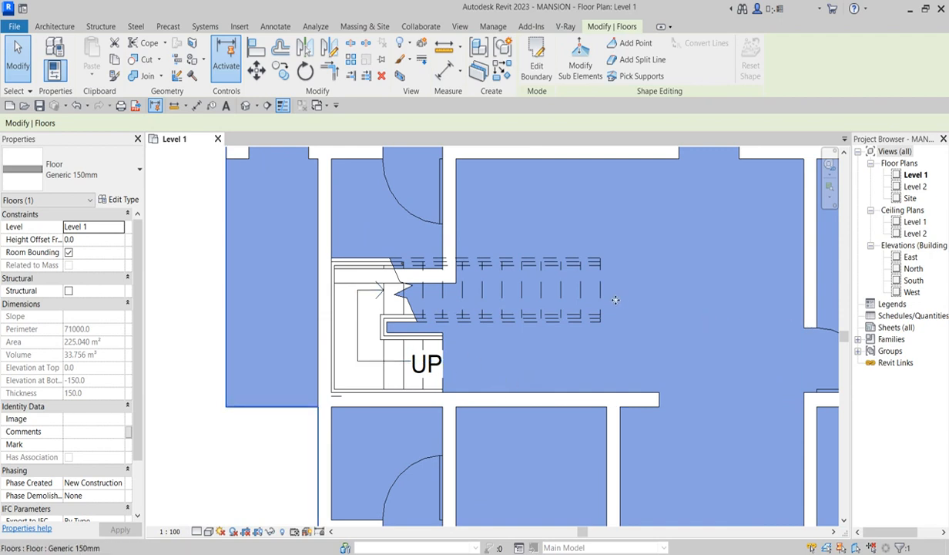
pyautogui.scroll(-2, 517, 375)
# Step: Flip the stair's up direction so that it climbs from the free end of the long run
pyautogui.click(260, 322)
pyautogui.click(476, 326)
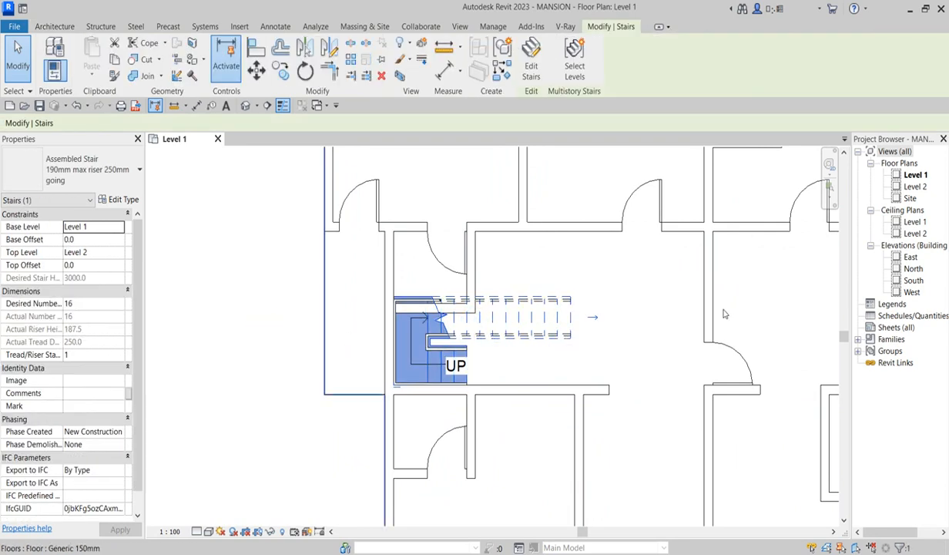
pyautogui.click(593, 320)
pyautogui.click(629, 316)
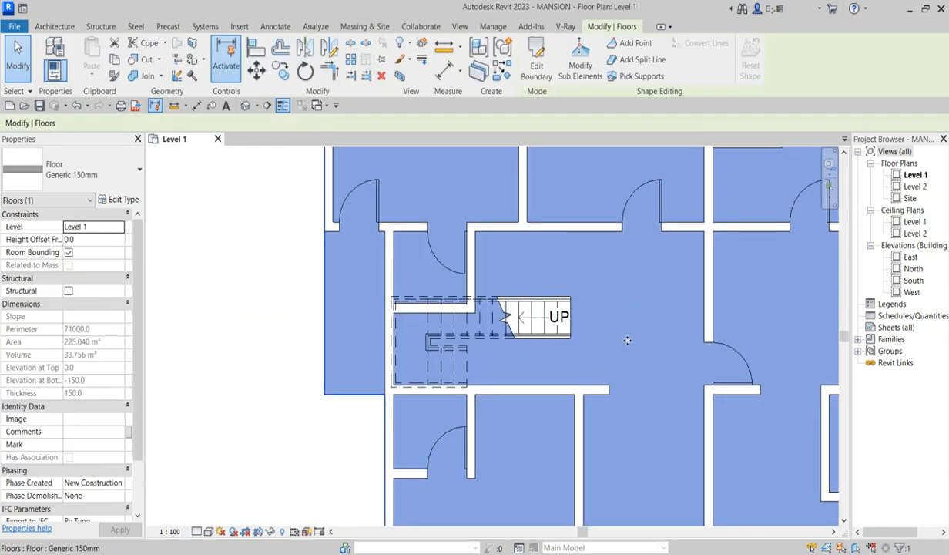
pyautogui.click(243, 335)
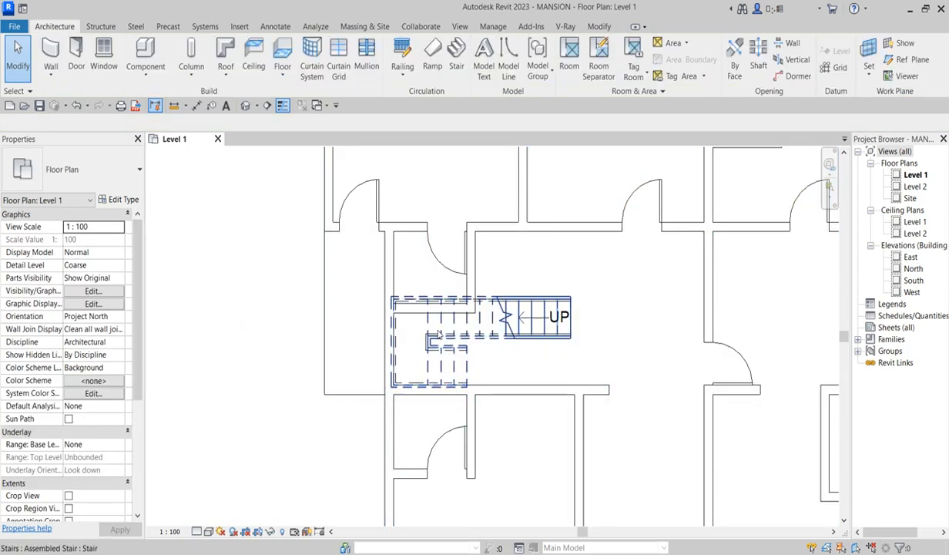
# Step: Nudge the short 200 mm wall crossing the stair up to the stair's outer edge, 1190 mm from the wall above
pyautogui.scroll(2, 409, 315)
pyautogui.click(410, 318)
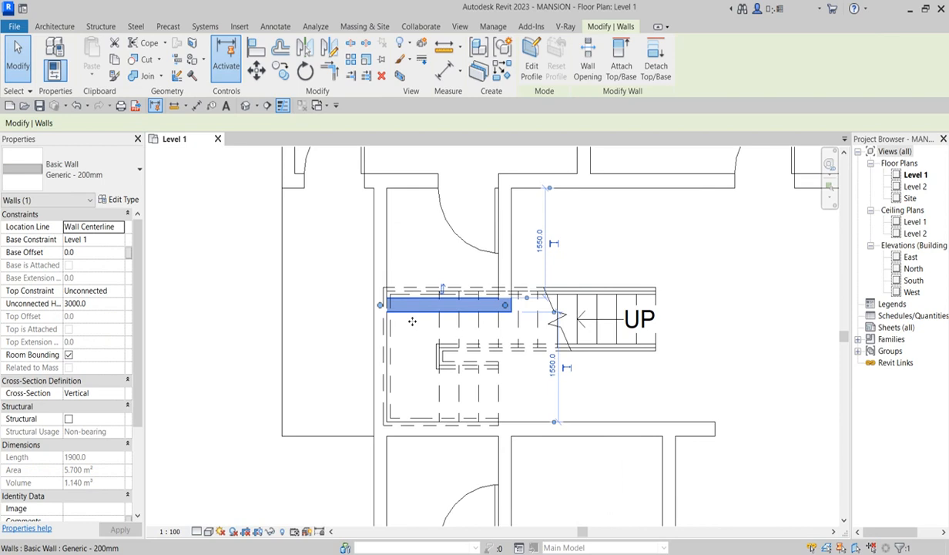
pyautogui.press('Up')
pyautogui.press('Up')
pyautogui.press('Up')
pyautogui.press('Up')
pyautogui.press('Up')
pyautogui.press('Up')
pyautogui.press('Up')
pyautogui.press('Up')
pyautogui.press('Up')
pyautogui.press('Up')
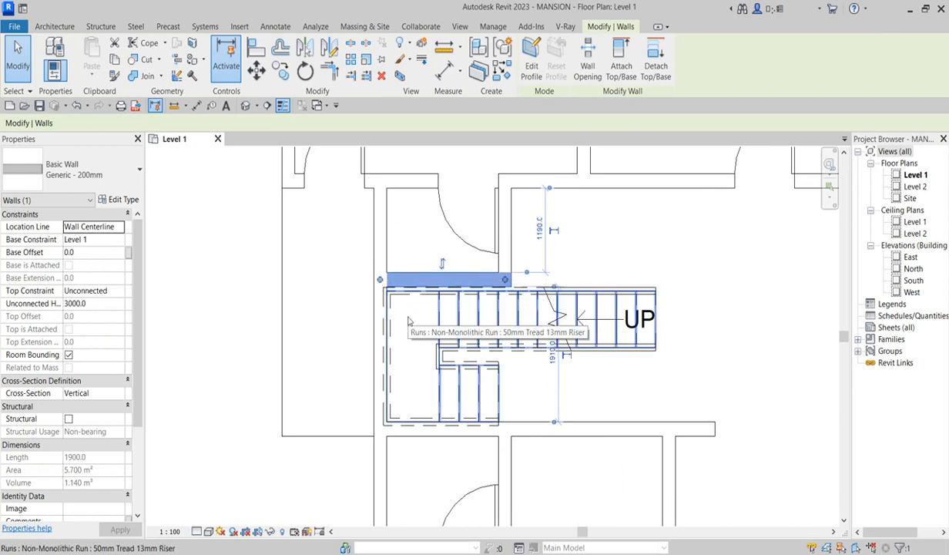
pyautogui.click(305, 286)
pyautogui.scroll(-3, 350, 293)
pyautogui.scroll(2, 393, 378)
pyautogui.scroll(2, 248, 335)
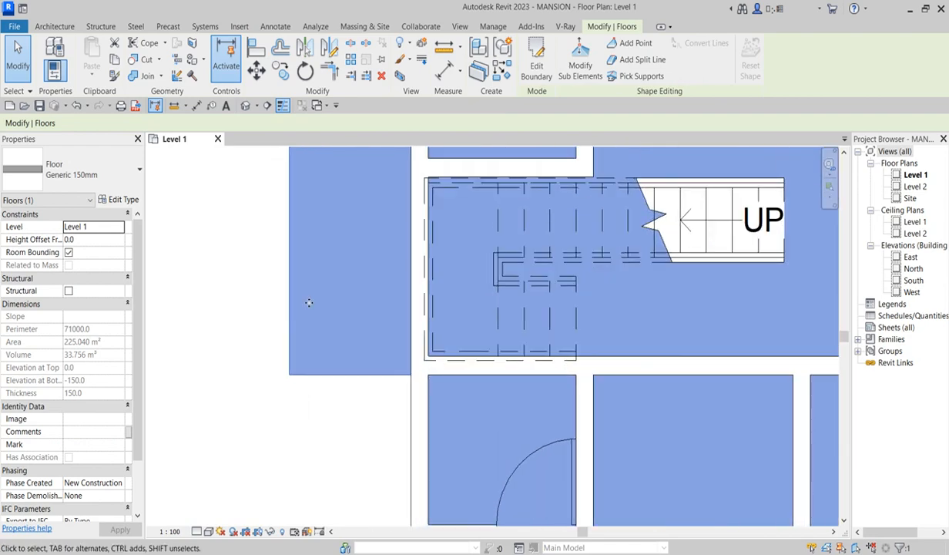
pyautogui.click(209, 301)
# Step: Draw a horizontal building section through the short stair run across the full width of the house and open its view
pyautogui.scroll(-2, 403, 256)
pyautogui.scroll(-4, 613, 295)
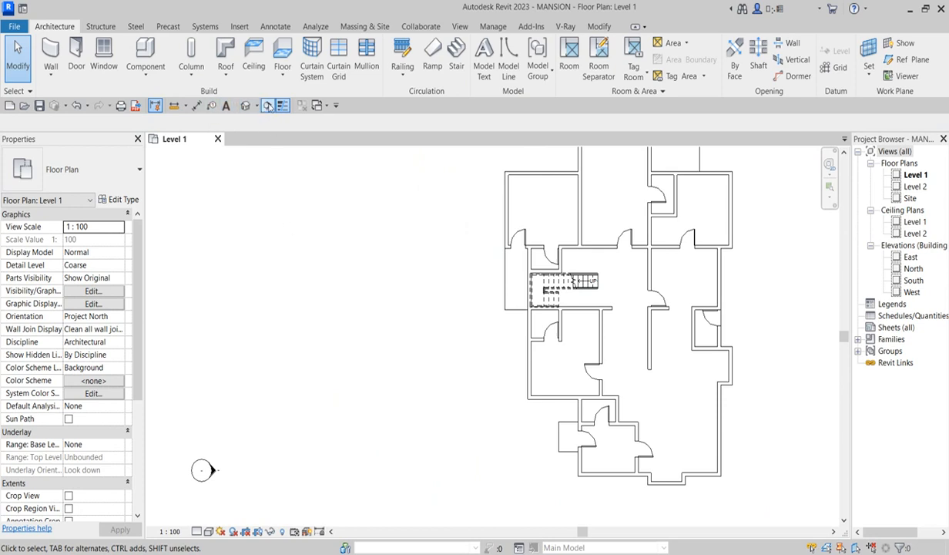
pyautogui.click(267, 105)
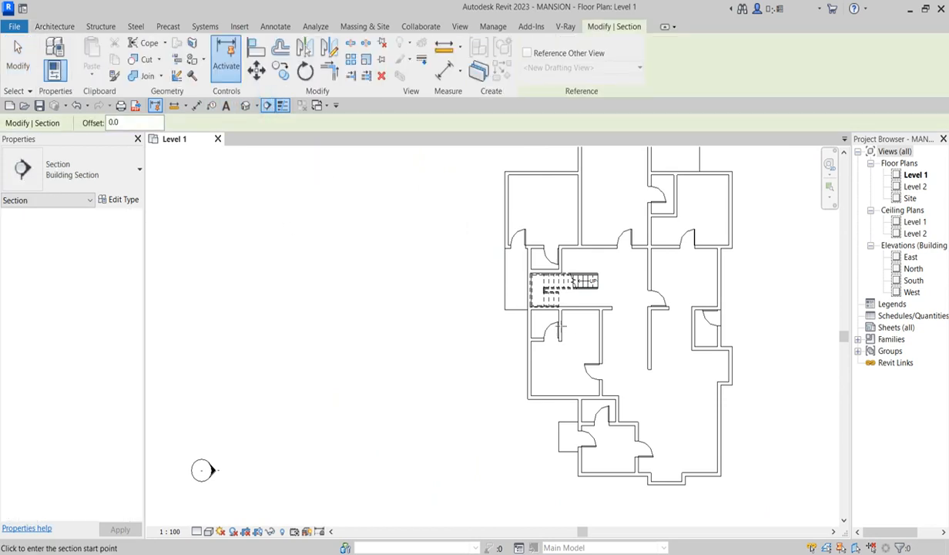
pyautogui.click(445, 299)
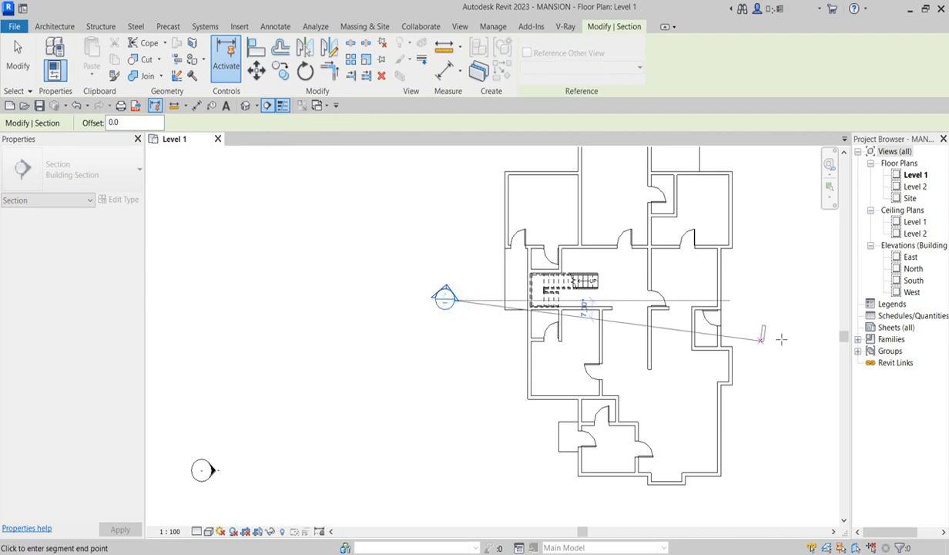
pyautogui.click(764, 301)
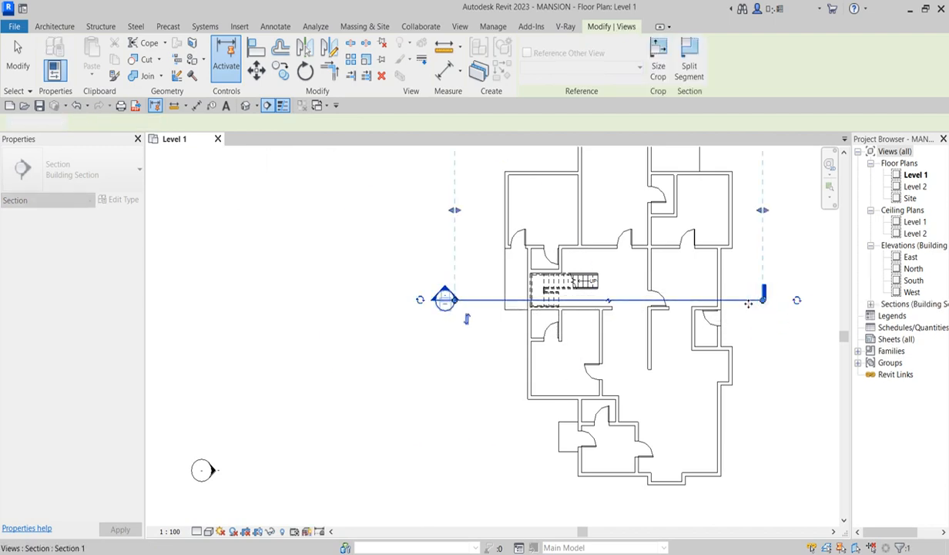
pyautogui.press('Escape')
pyautogui.rightClick(744, 299)
pyautogui.click(781, 305)
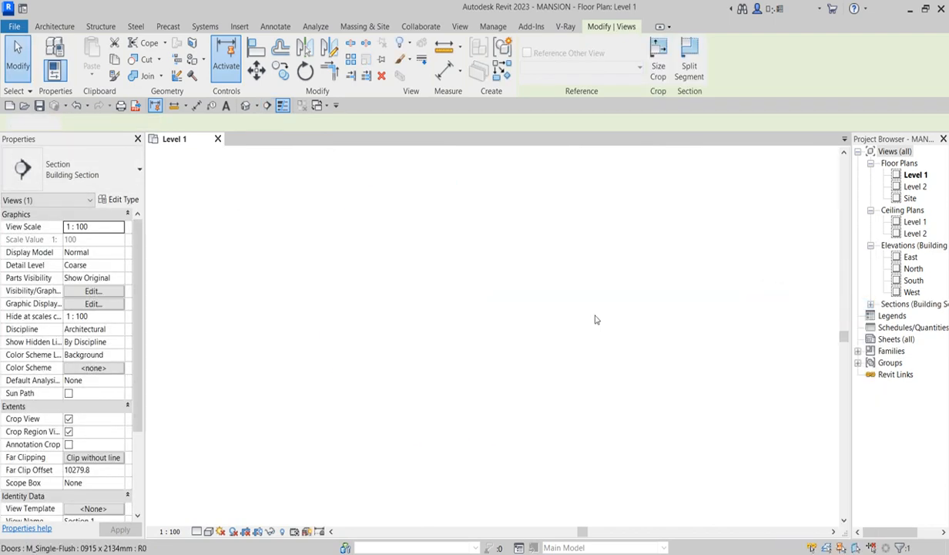
pyautogui.scroll(3, 351, 327)
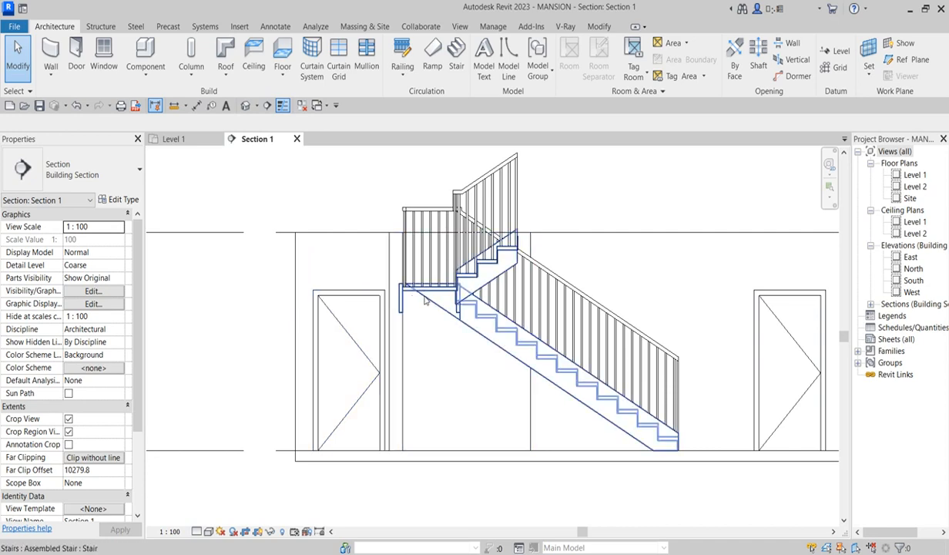
pyautogui.scroll(-4, 478, 319)
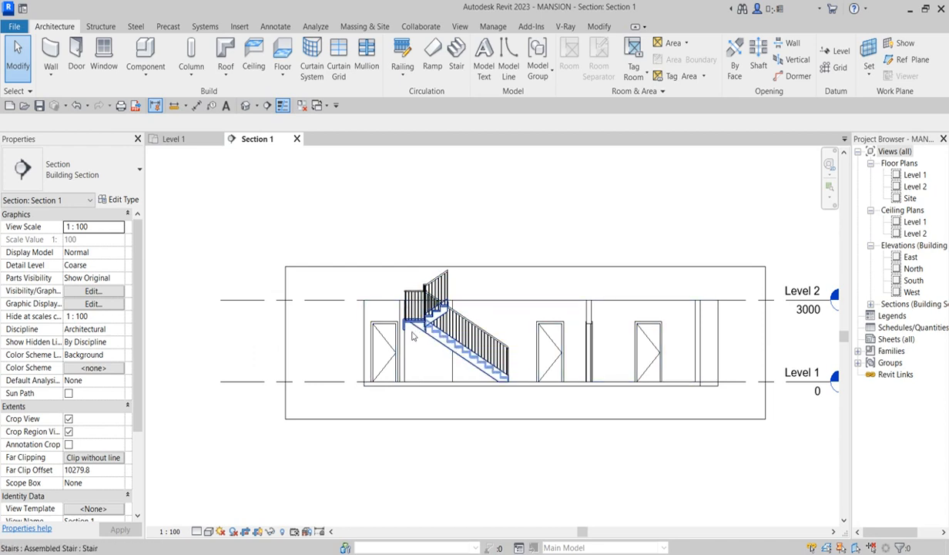
pyautogui.scroll(-2, 475, 334)
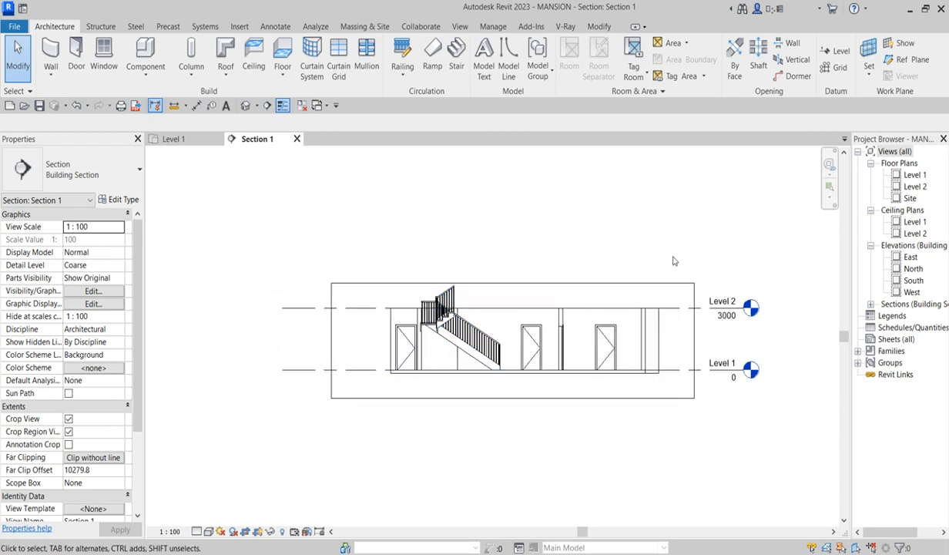
# Step: On the Level 1 plan, place an M_Single-Flush 0915 x 2134mm door in the outer wall beneath the stair landing, swinging inward
pyautogui.doubleClick(921, 178)
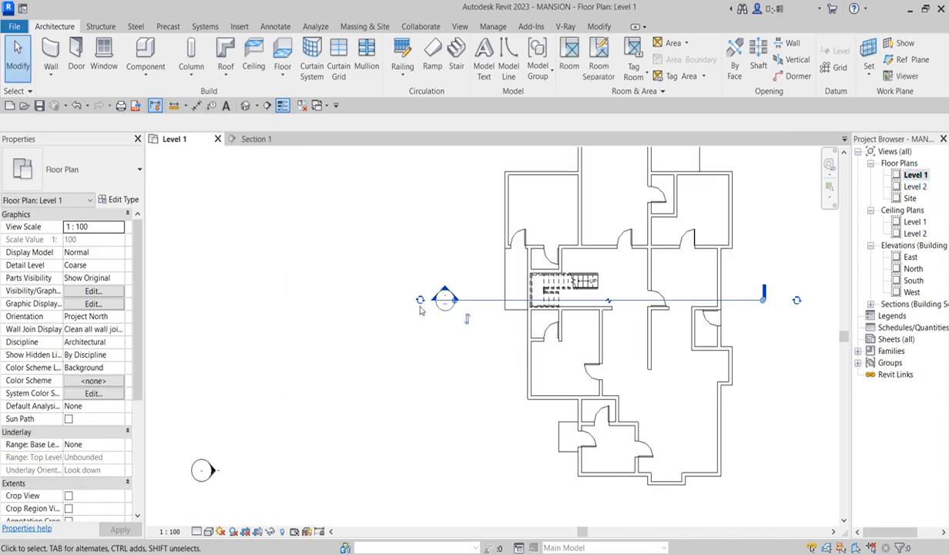
pyautogui.scroll(3, 593, 300)
pyautogui.scroll(1, 564, 324)
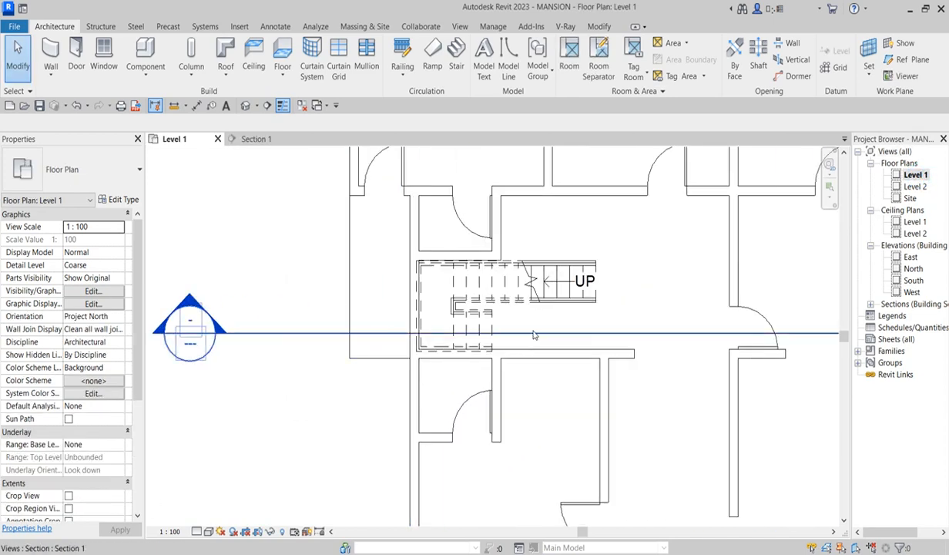
pyautogui.scroll(-1, 522, 337)
pyautogui.scroll(1, 469, 353)
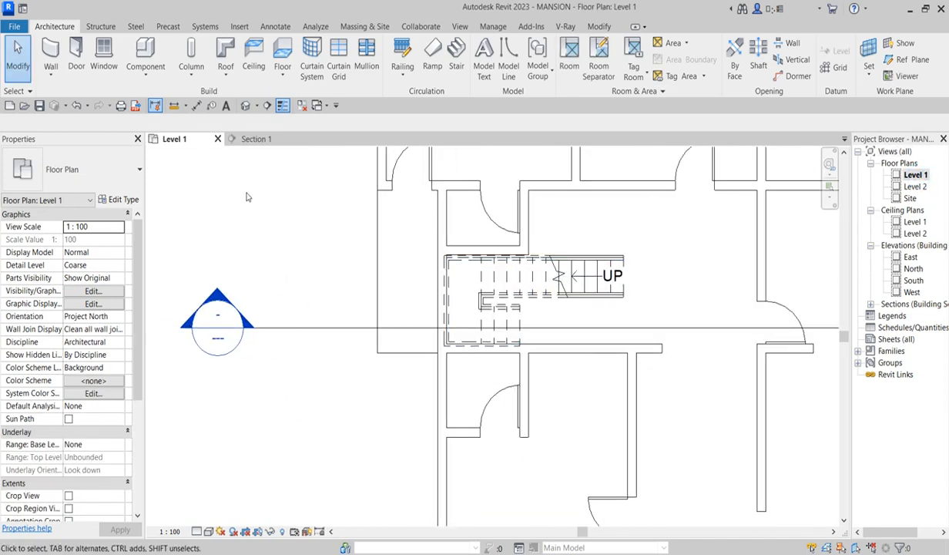
pyautogui.click(398, 166)
pyautogui.click(501, 71)
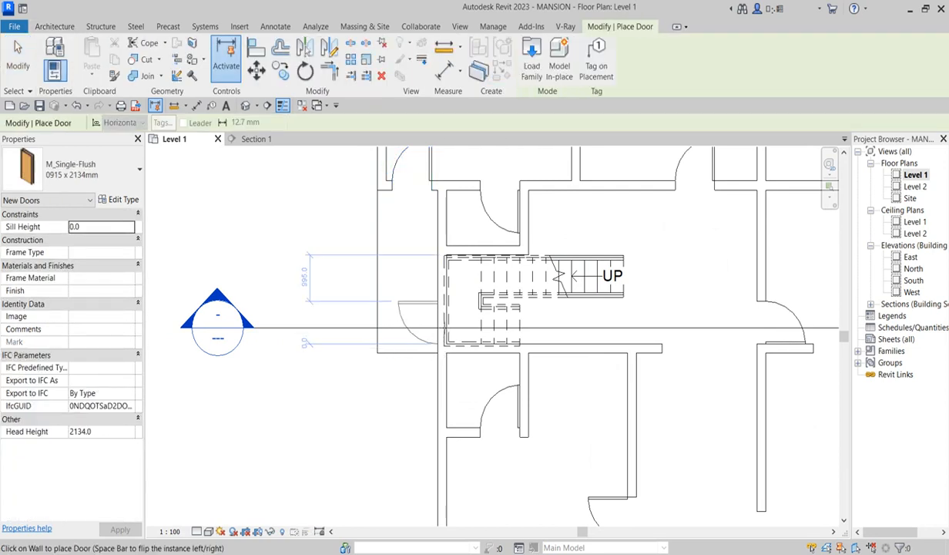
pyautogui.click(428, 333)
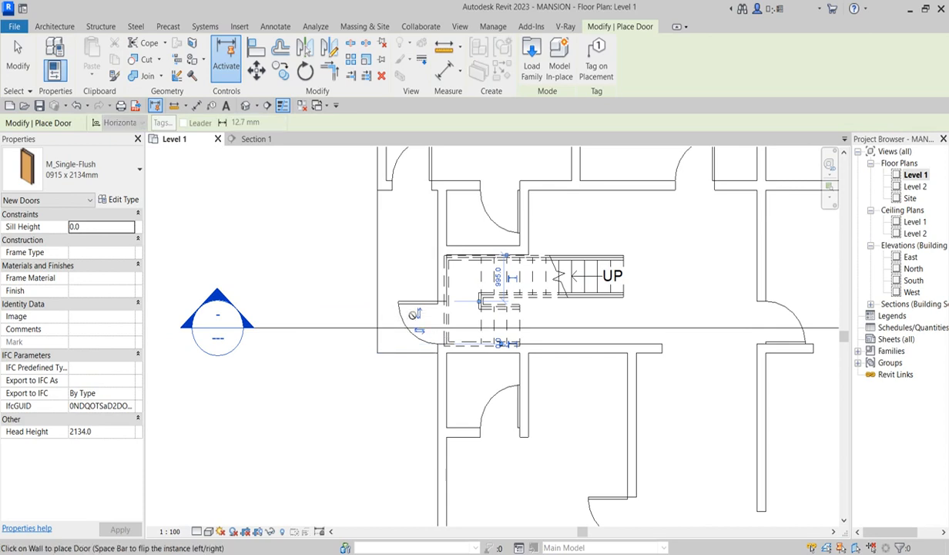
pyautogui.click(420, 330)
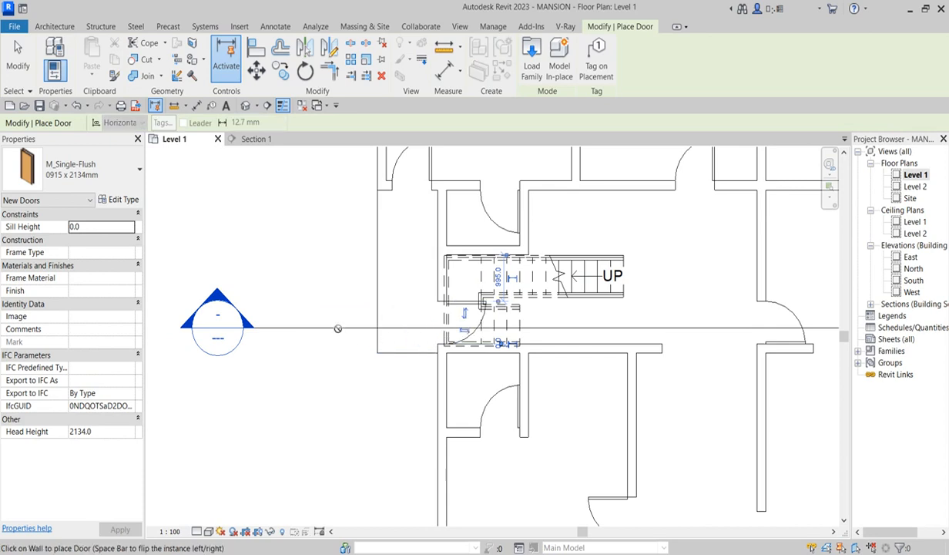
pyautogui.press('Escape')
pyautogui.press('Escape')
# Step: Open the view of Section 1 and examine the clearance between the new door and the stair landing
pyautogui.click(346, 329)
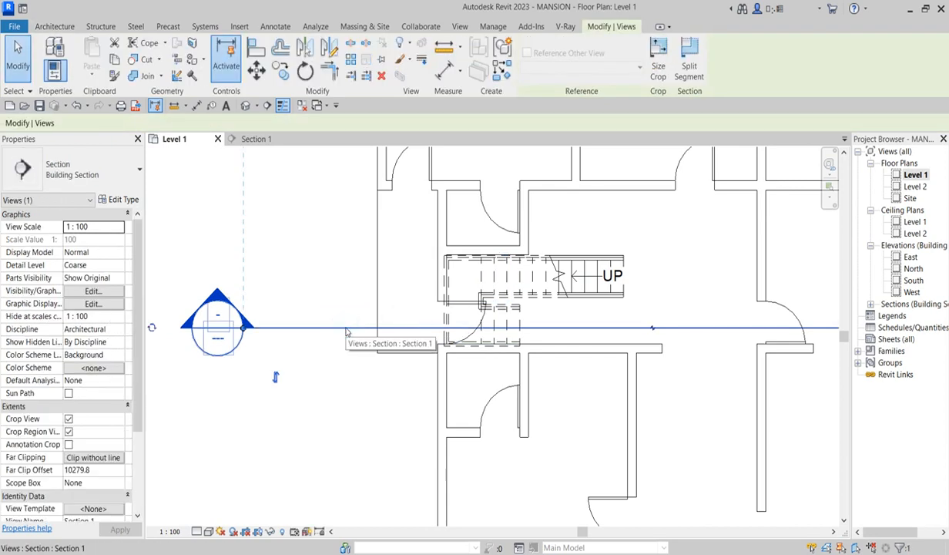
pyautogui.rightClick(347, 330)
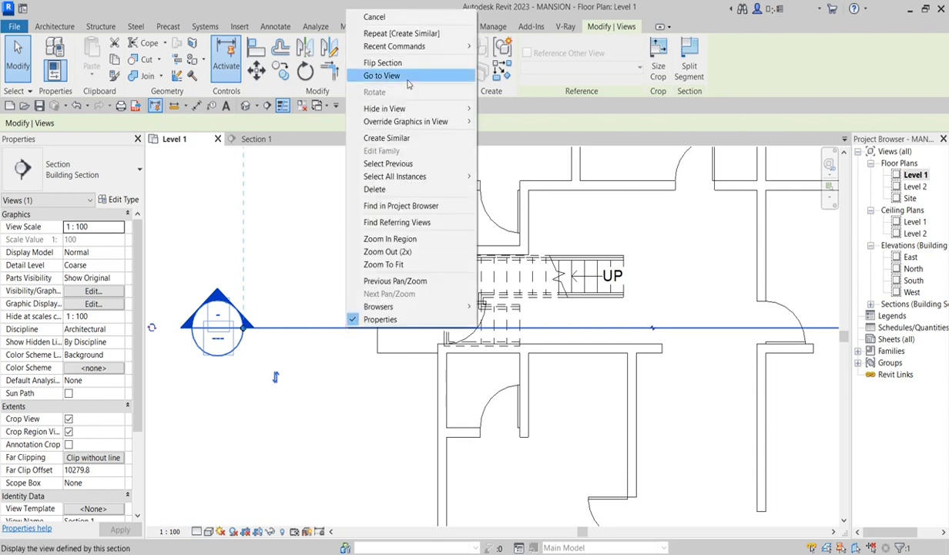
pyautogui.click(381, 78)
pyautogui.scroll(4, 445, 322)
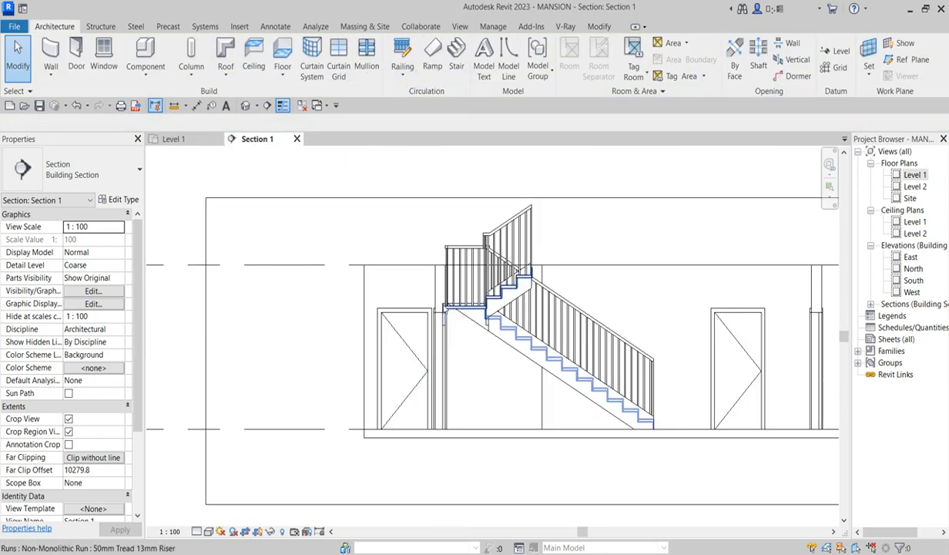
pyautogui.scroll(2, 447, 322)
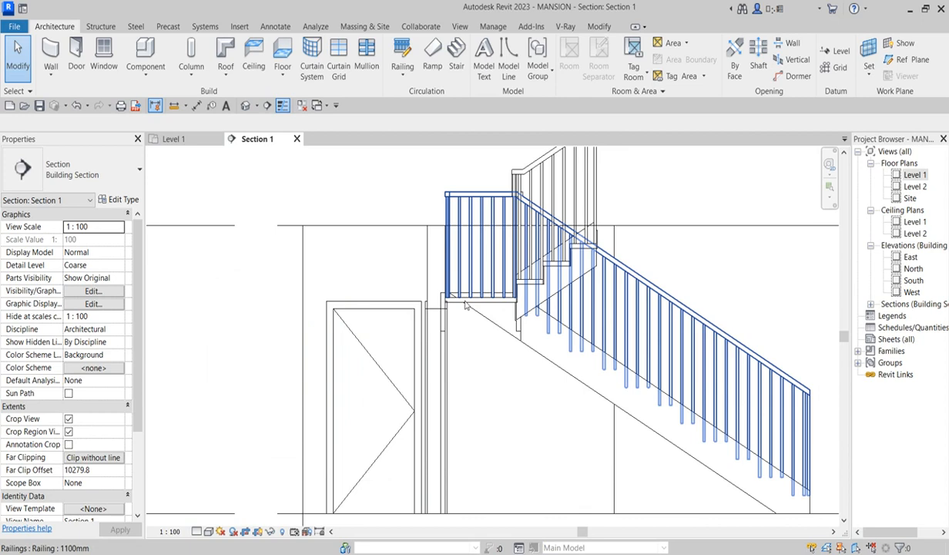
pyautogui.scroll(-4, 546, 353)
pyautogui.scroll(-5, 530, 352)
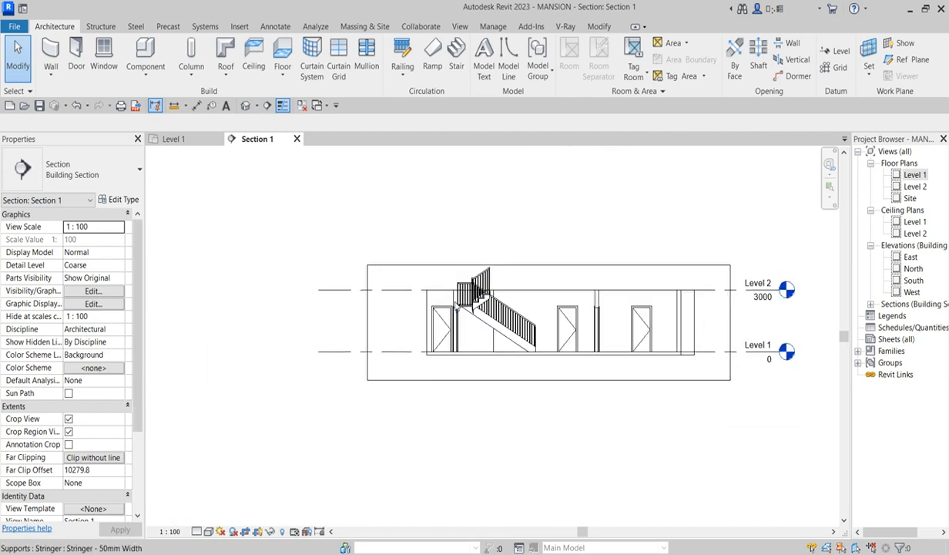
# Step: Return to the Level 1 floor plan and examine the area around the stair
pyautogui.doubleClick(913, 175)
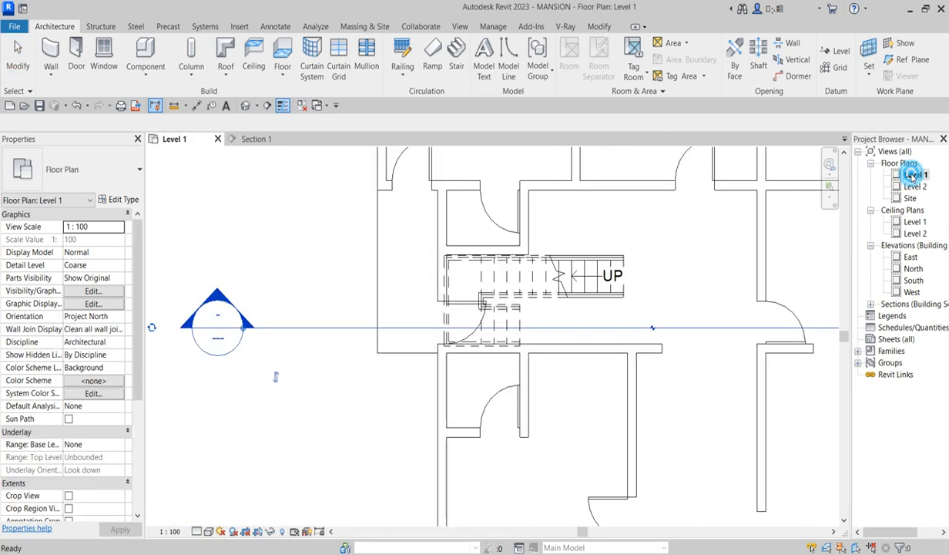
pyautogui.scroll(1, 516, 281)
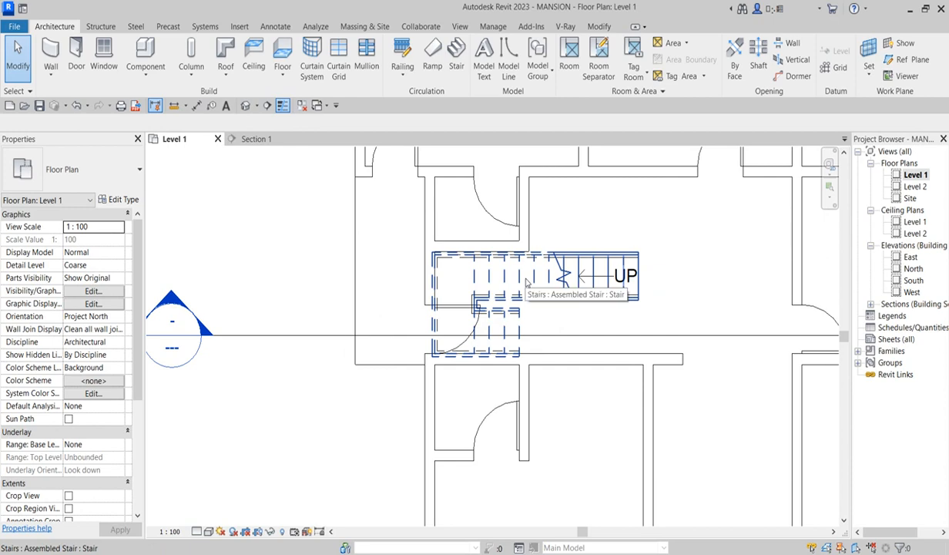
pyautogui.scroll(-2, 526, 281)
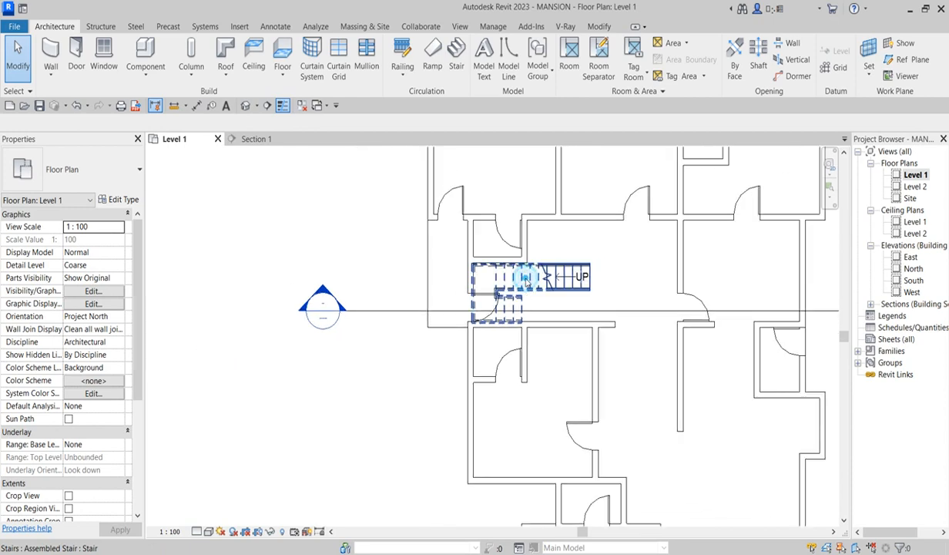
# Step: Change the U-shaped stair's type to the Cast-In-Place Monolithic Stair
pyautogui.click(527, 282)
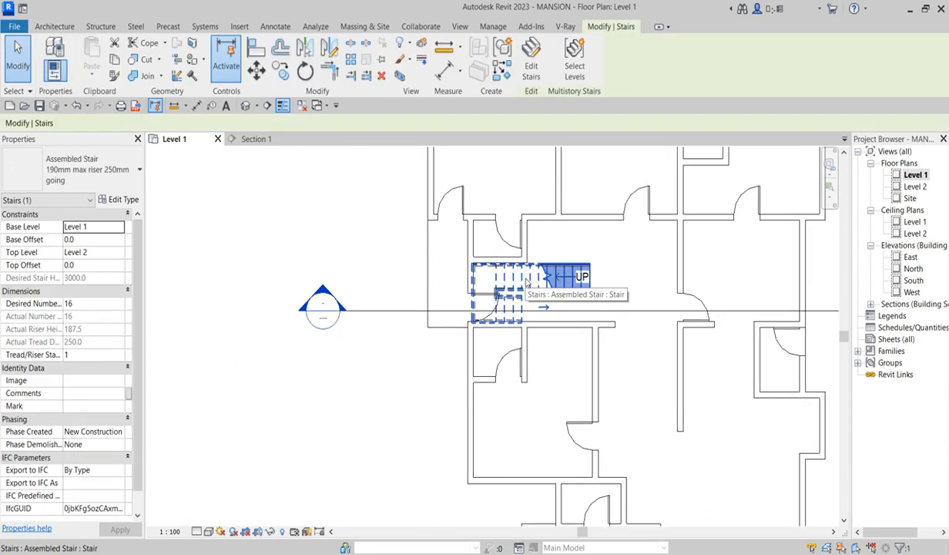
pyautogui.click(121, 174)
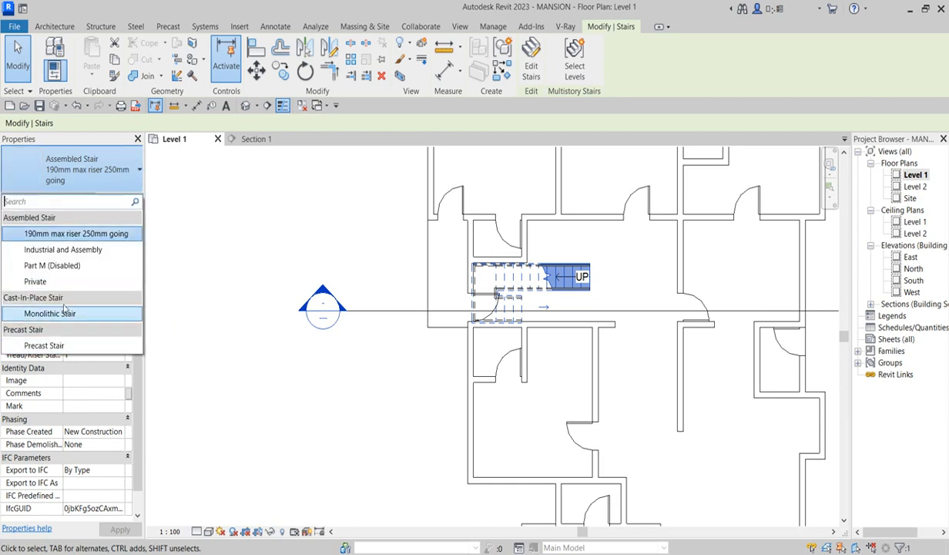
pyautogui.click(68, 315)
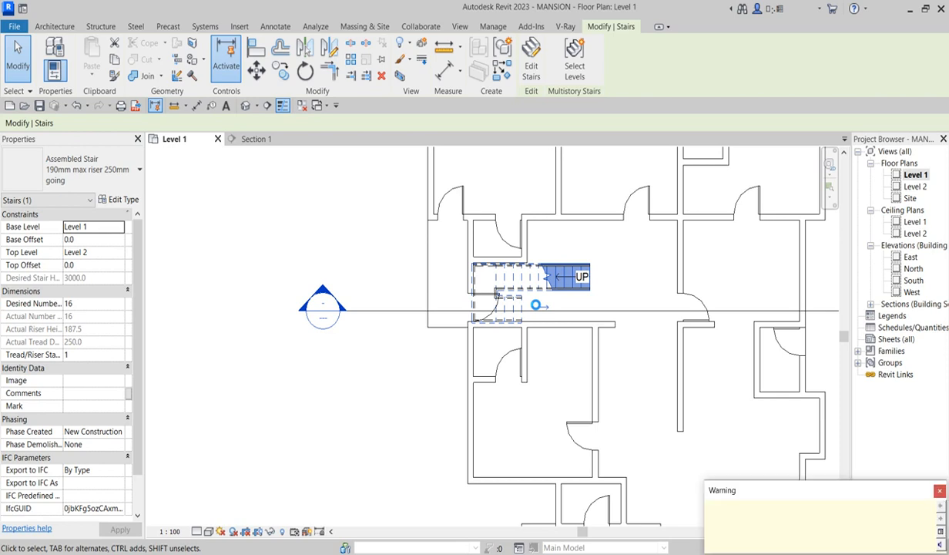
# Step: Open the Section 1 view from its section line and examine the monolithic stair's landing against the door beneath it
pyautogui.click(396, 318)
pyautogui.rightClick(396, 318)
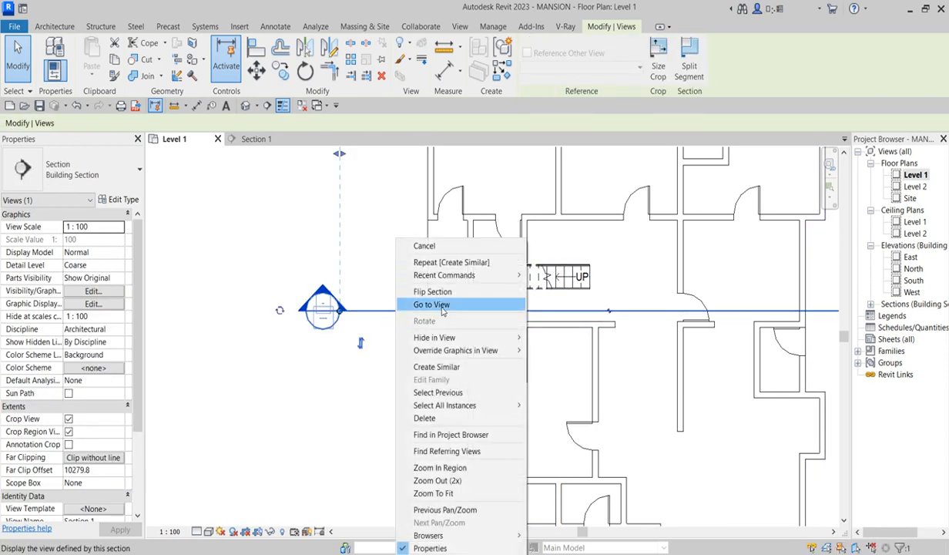
pyautogui.click(432, 305)
pyautogui.scroll(4, 414, 331)
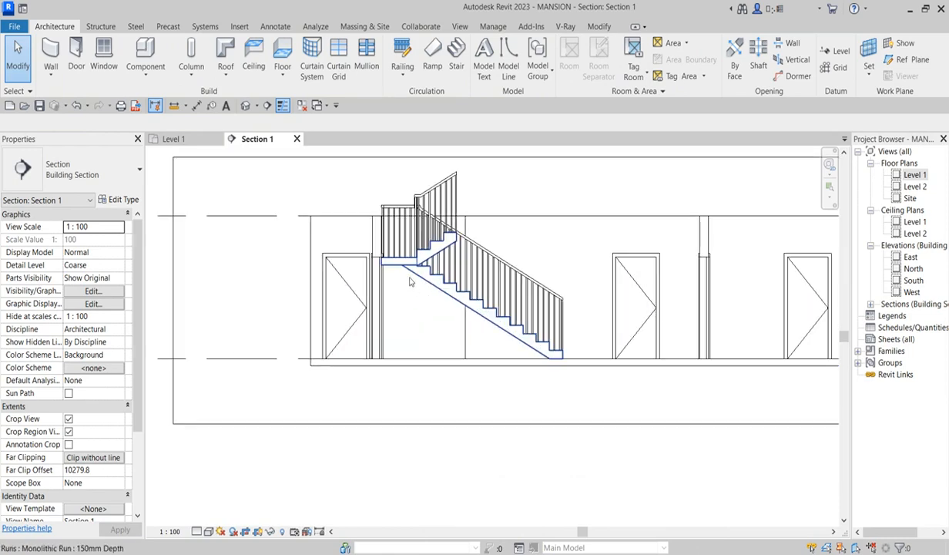
pyautogui.scroll(3, 414, 286)
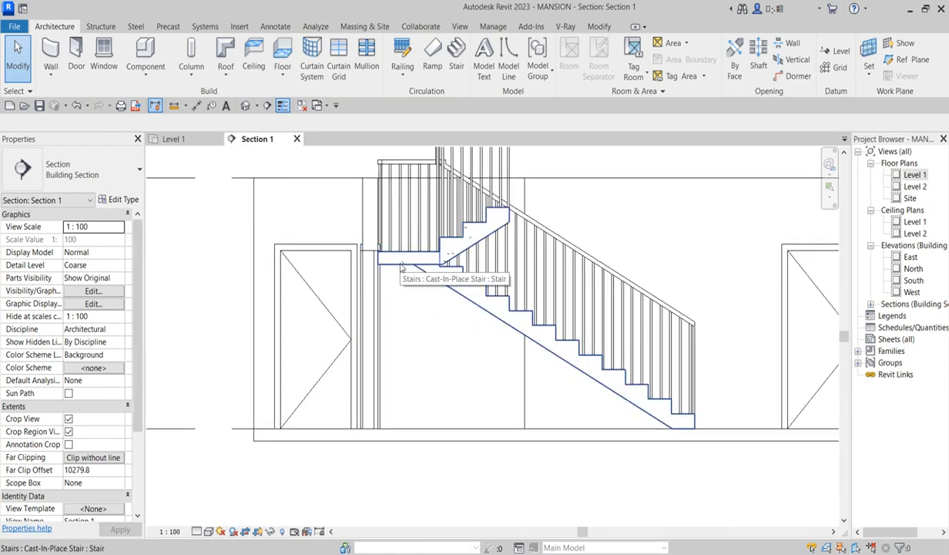
pyautogui.click(399, 265)
pyautogui.scroll(-3, 399, 319)
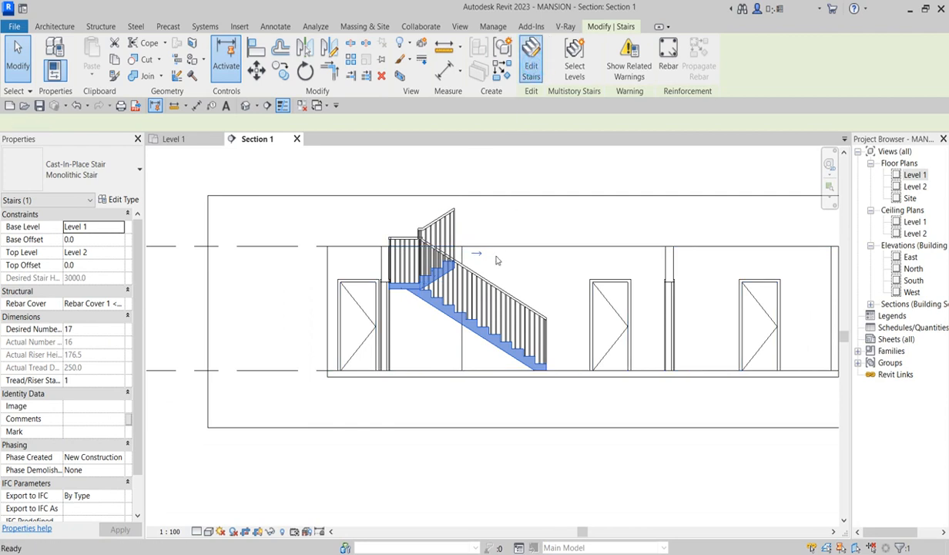
# Step: Open the stair's run sketch on the Level 1 plan and offset a copy of the long flight's starting riser 300 mm outward
pyautogui.doubleClick(912, 176)
pyautogui.doubleClick(570, 286)
pyautogui.scroll(2, 595, 280)
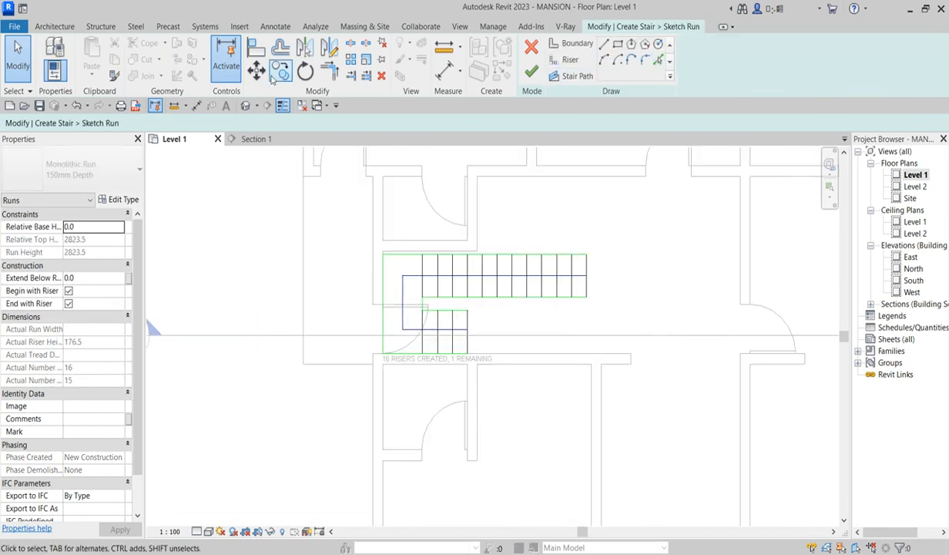
pyautogui.click(276, 46)
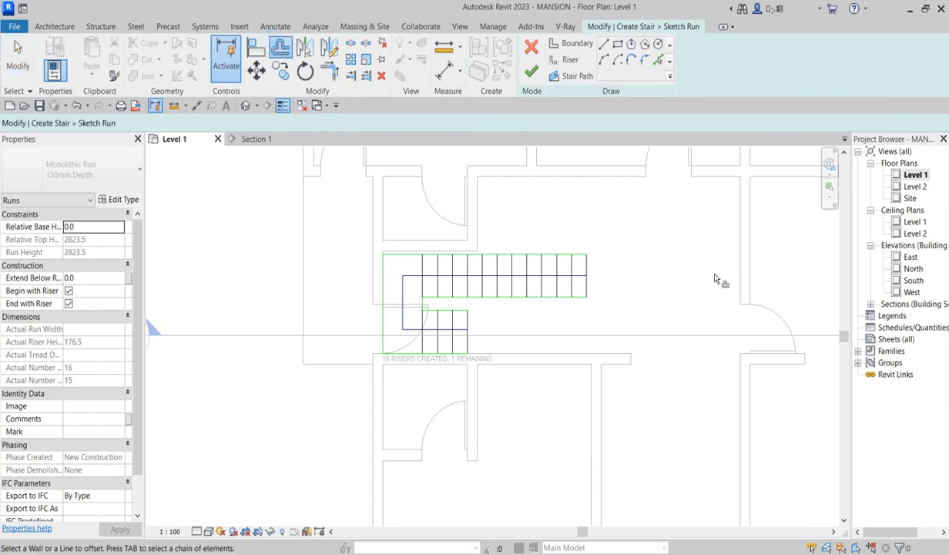
pyautogui.click(589, 269)
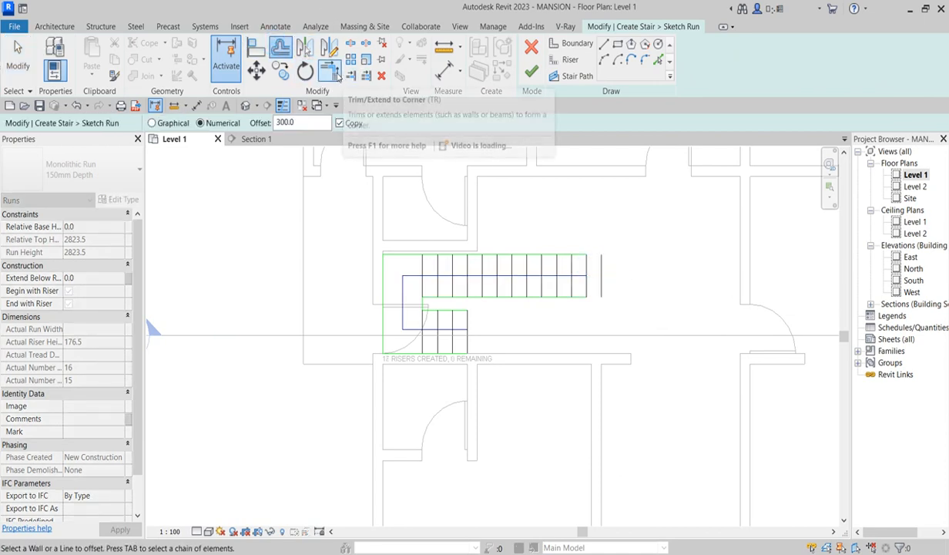
pyautogui.press('Escape')
# Step: Trim both boundary lines of the long flight to corners with the newly offset riser
pyautogui.click(580, 255)
pyautogui.click(604, 272)
pyautogui.click(576, 297)
pyautogui.click(599, 286)
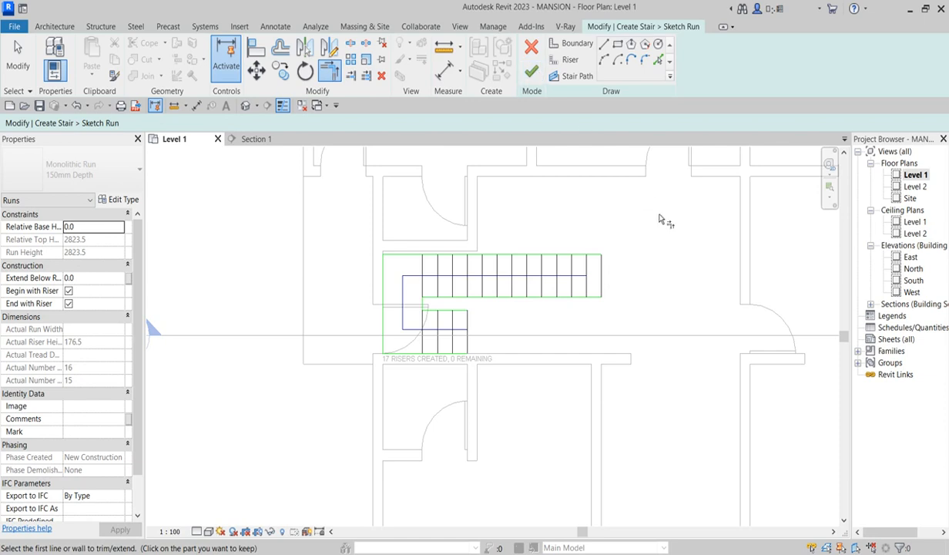
pyautogui.press('Escape')
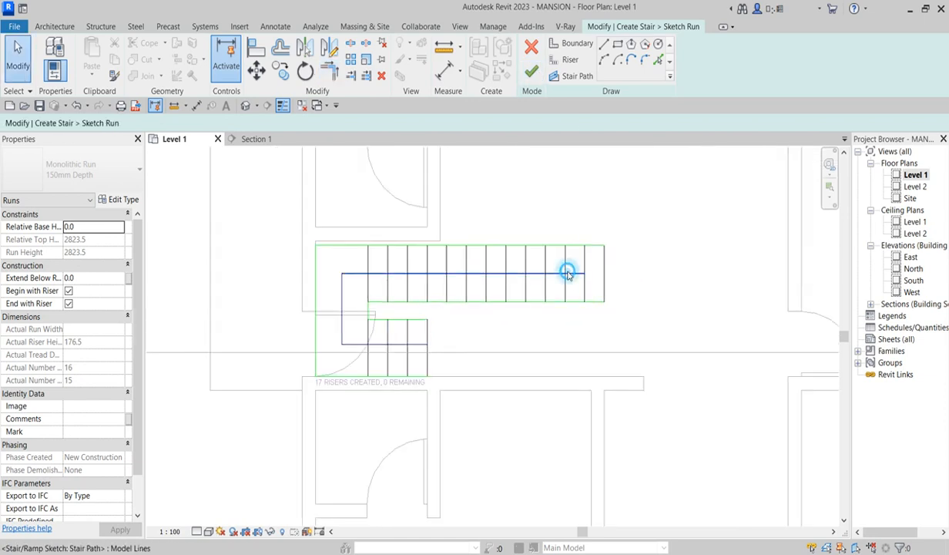
# Step: Extend the long flight's stair path to the new first riser, then finish the run sketch and the stair edit
pyautogui.click(567, 275)
pyautogui.scroll(3, 582, 274)
pyautogui.moveTo(583, 274); pyautogui.dragTo(621, 271)
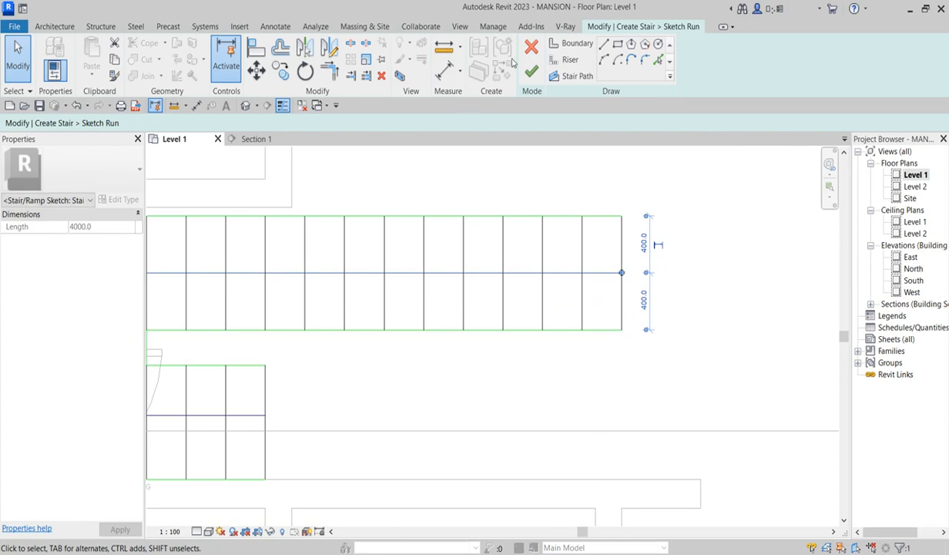
pyautogui.click(527, 73)
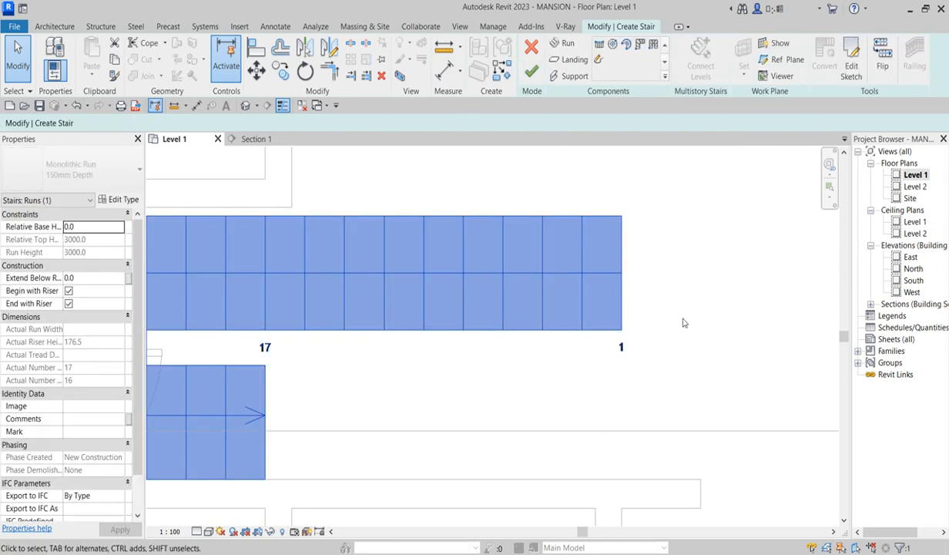
pyautogui.click(530, 70)
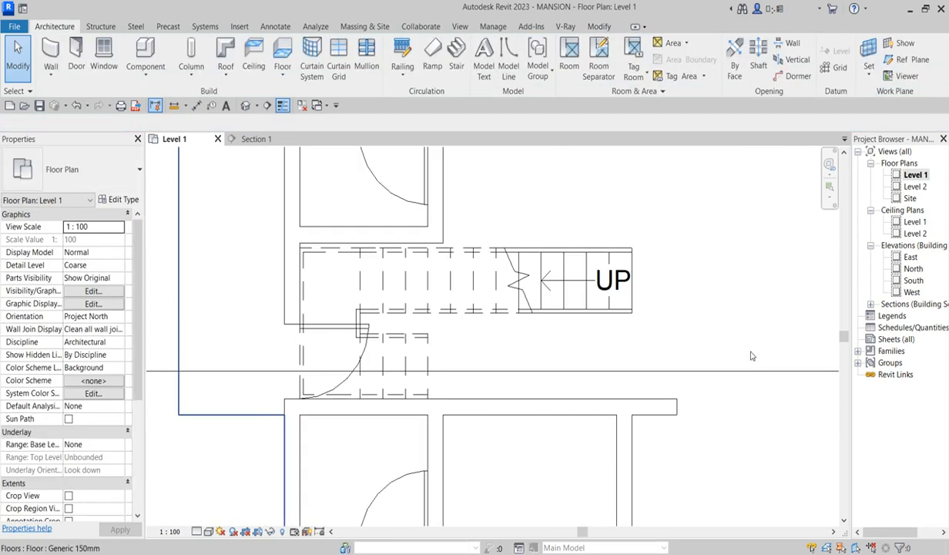
# Step: Open Section 1 and examine the clearance between the door head and the underside of the stair landing
pyautogui.click(870, 304)
pyautogui.doubleClick(917, 316)
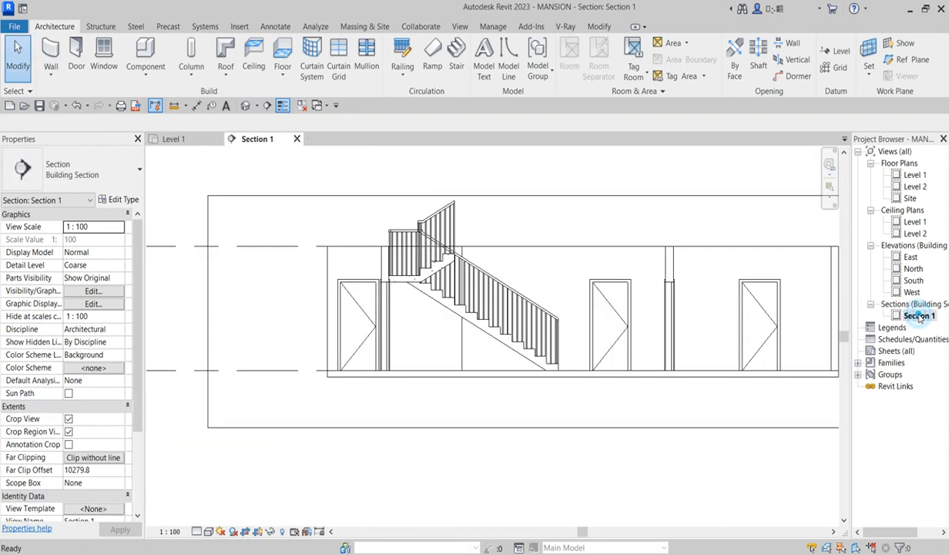
pyautogui.scroll(4, 422, 268)
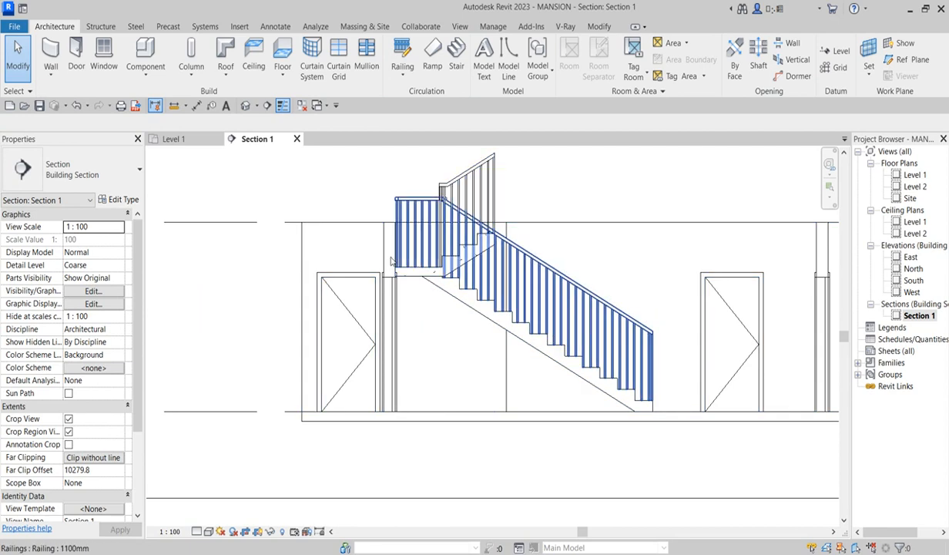
pyautogui.scroll(4, 400, 284)
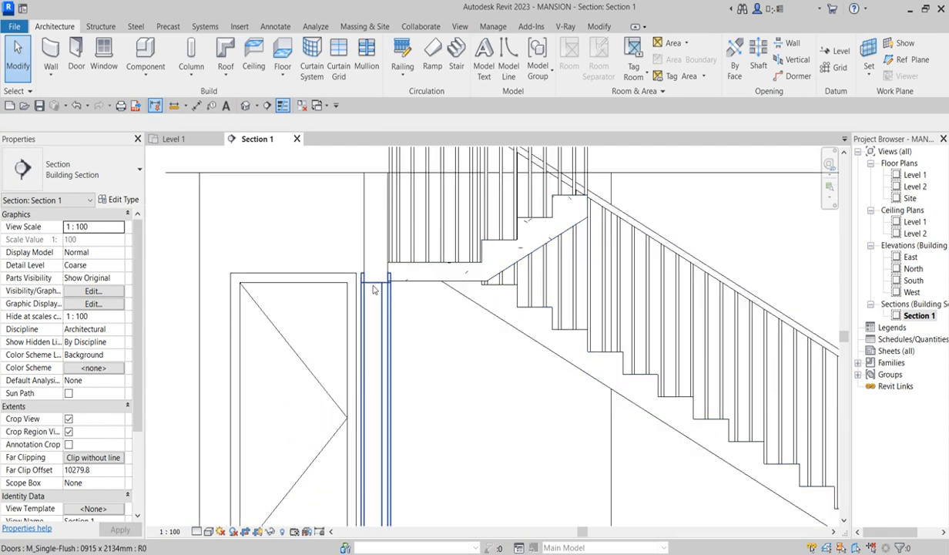
pyautogui.scroll(-4, 434, 354)
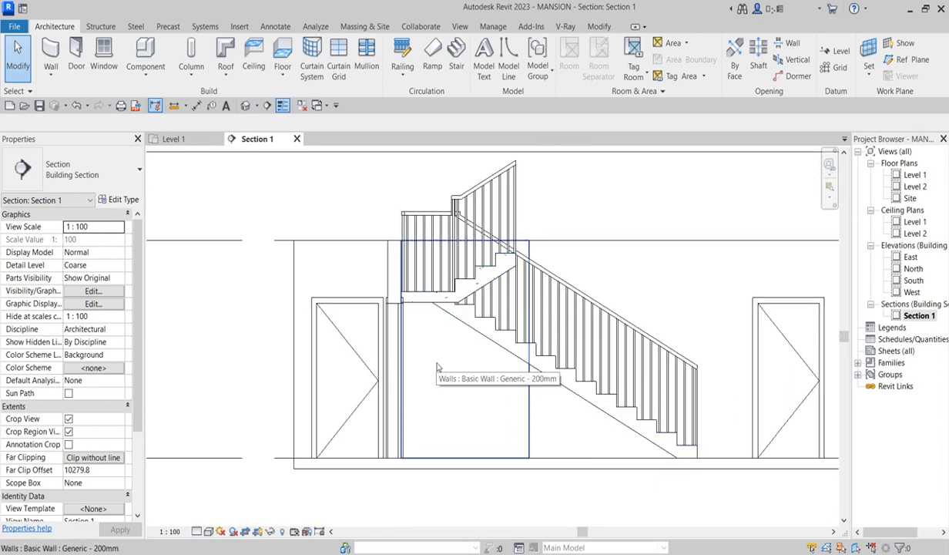
pyautogui.scroll(4, 428, 350)
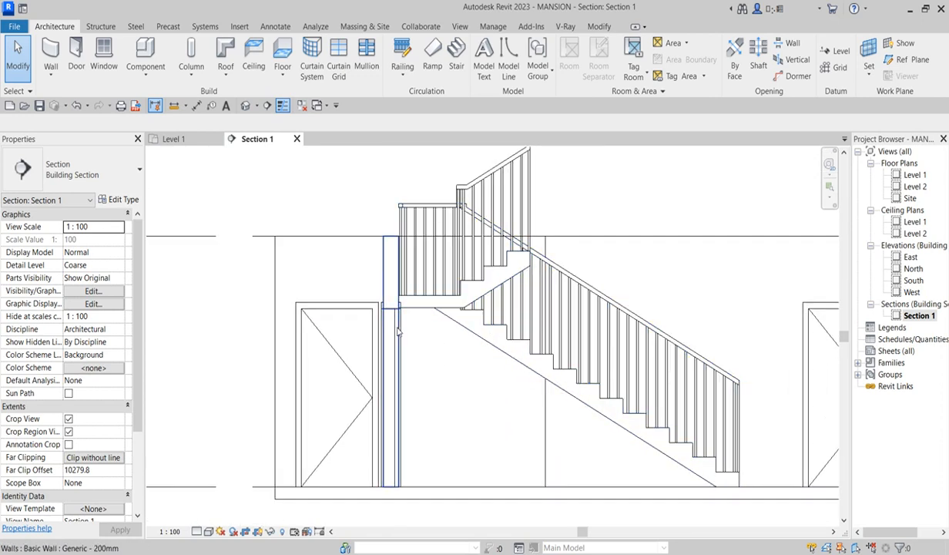
pyautogui.scroll(-4, 420, 336)
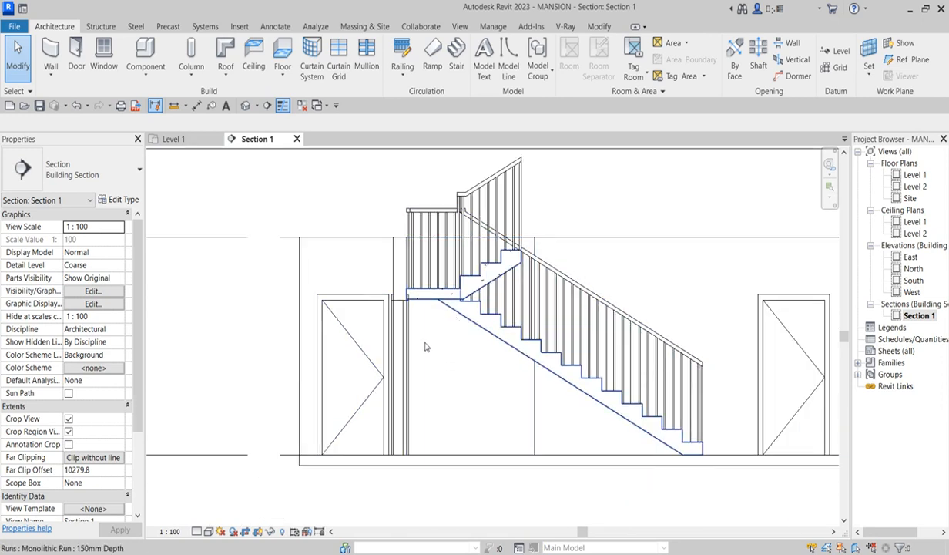
pyautogui.scroll(-4, 426, 346)
pyautogui.scroll(3, 500, 295)
pyautogui.scroll(-3, 316, 285)
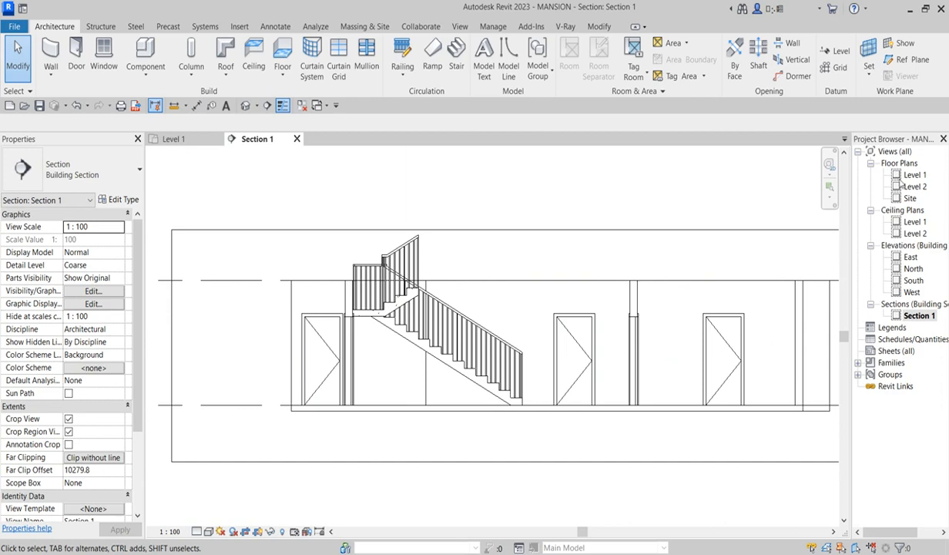
# Step: Return to the Level 1 floor plan and examine the large open space south of the section line
pyautogui.doubleClick(915, 175)
pyautogui.scroll(-5, 531, 304)
pyautogui.scroll(3, 597, 333)
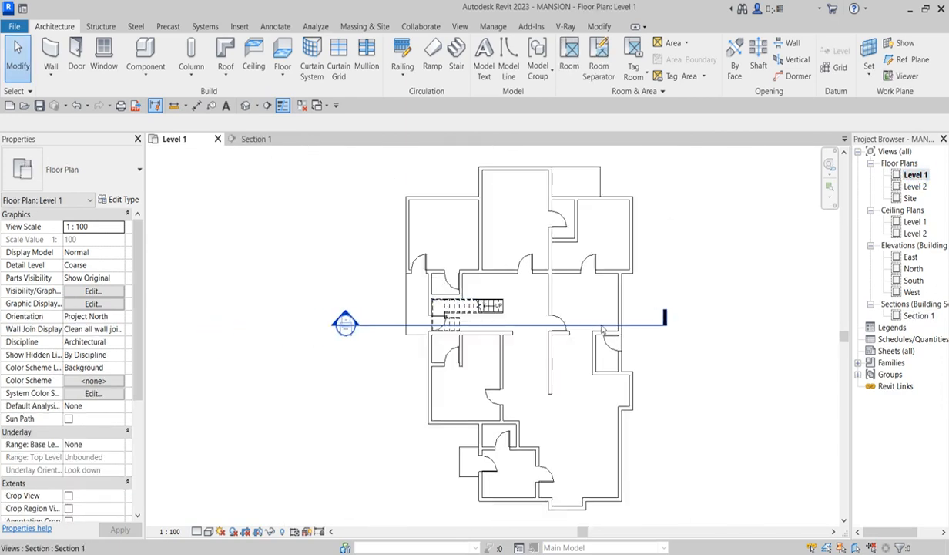
pyautogui.scroll(-2, 496, 353)
pyautogui.scroll(3, 515, 372)
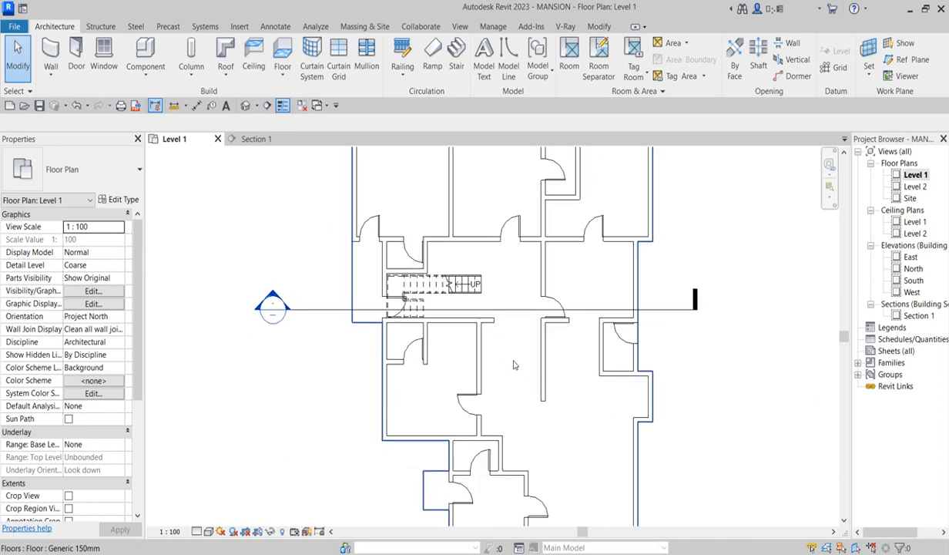
pyautogui.scroll(-3, 515, 372)
pyautogui.scroll(2, 528, 447)
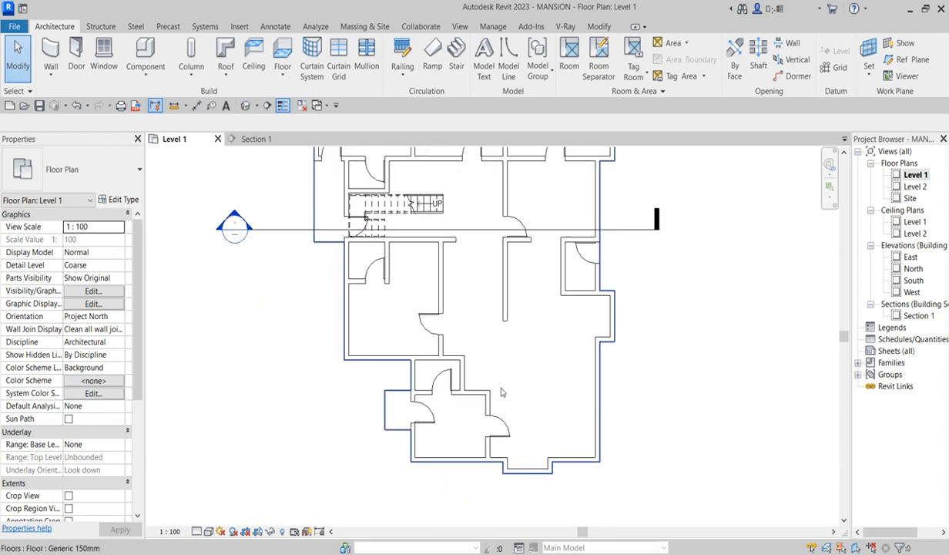
pyautogui.scroll(1, 493, 382)
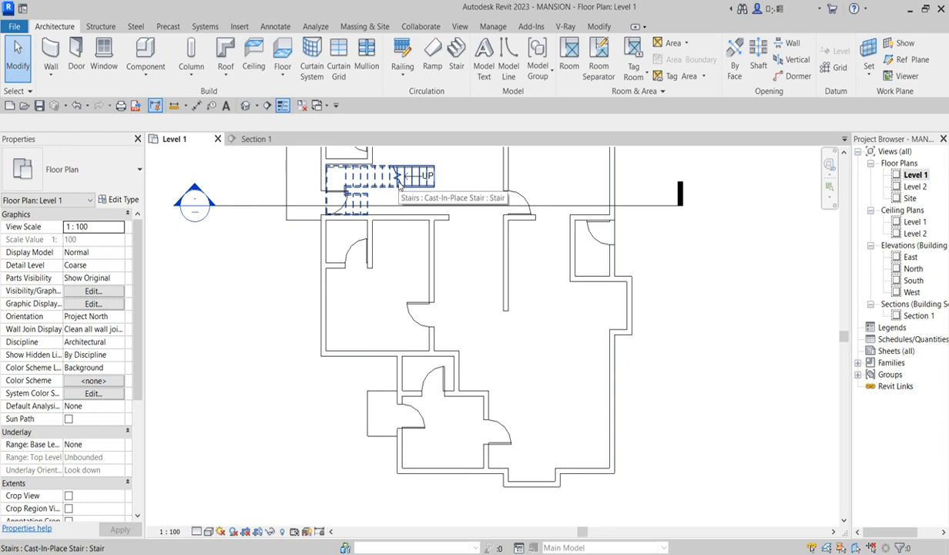
# Step: Start a sketched run for a new stair and draw a 1500 mm vertical boundary line along the small room's outer wall face
pyautogui.click(453, 52)
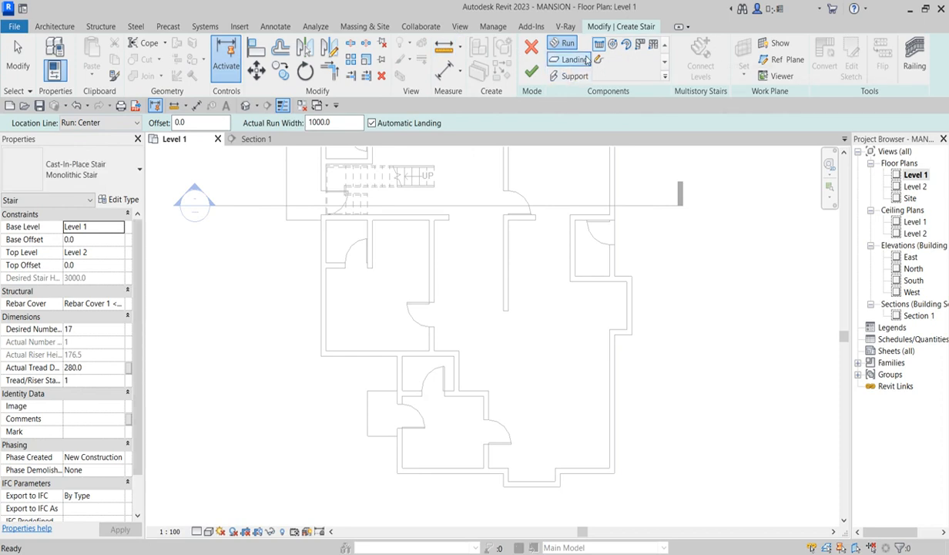
pyautogui.click(598, 61)
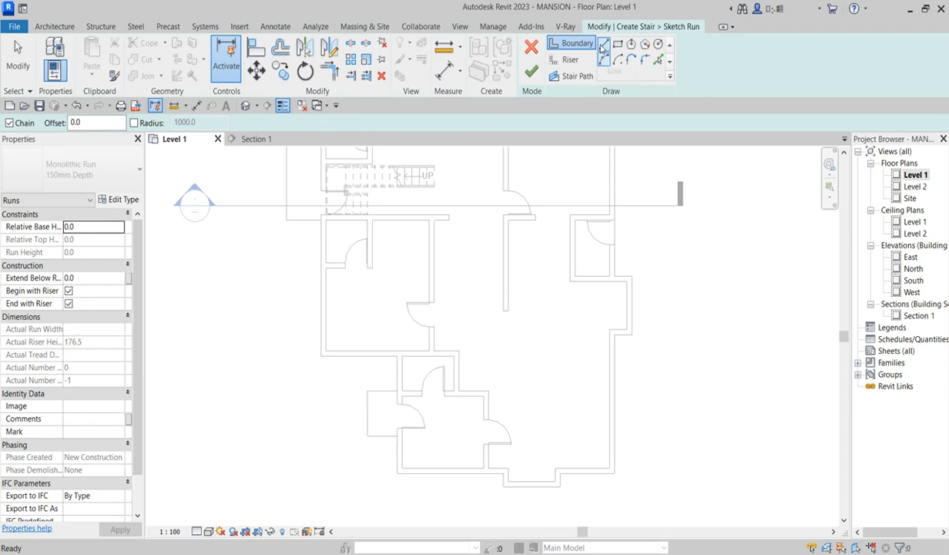
pyautogui.scroll(2, 477, 391)
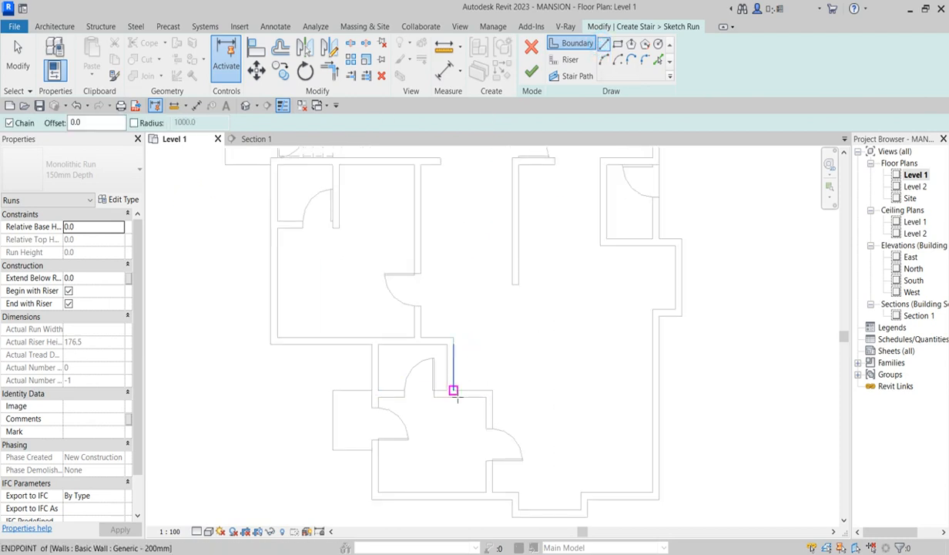
pyautogui.click(453, 390)
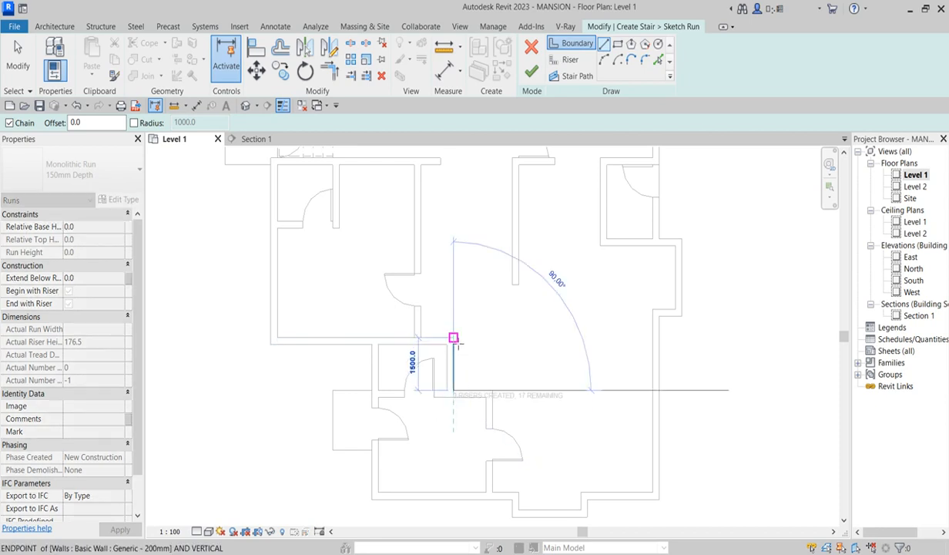
pyautogui.click(453, 338)
pyautogui.press('Escape')
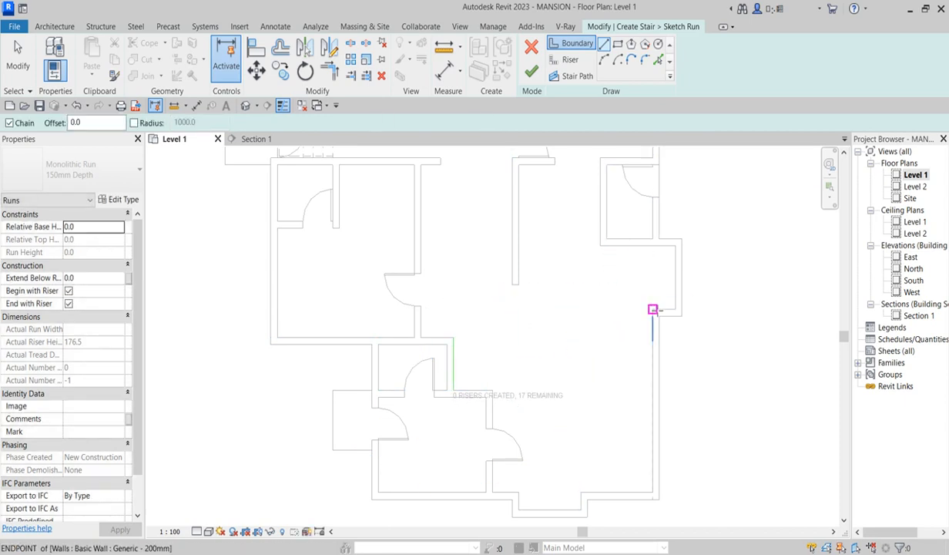
# Step: Draw a horizontal boundary line about 2300 mm long, starting in line with the upper small room's wall and passing just below the partition end
pyautogui.scroll(2, 659, 297)
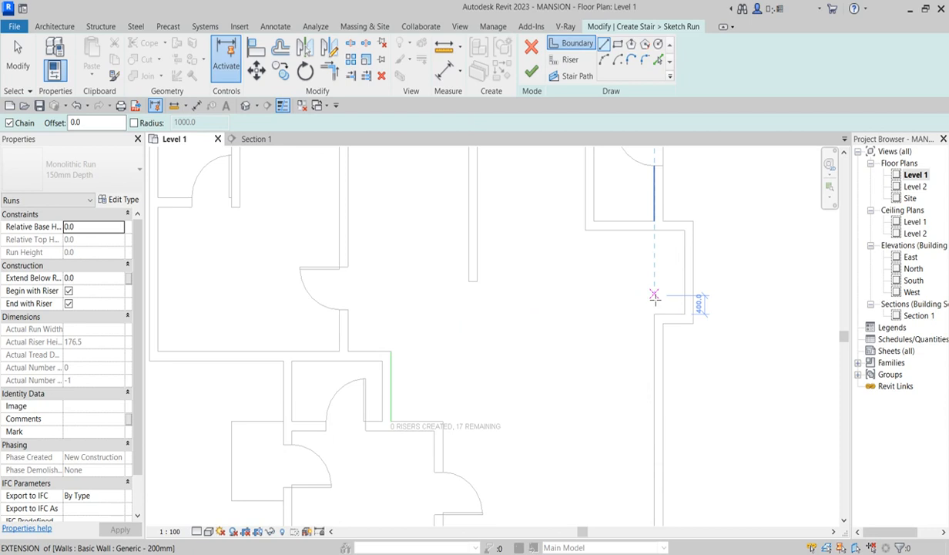
pyautogui.click(585, 298)
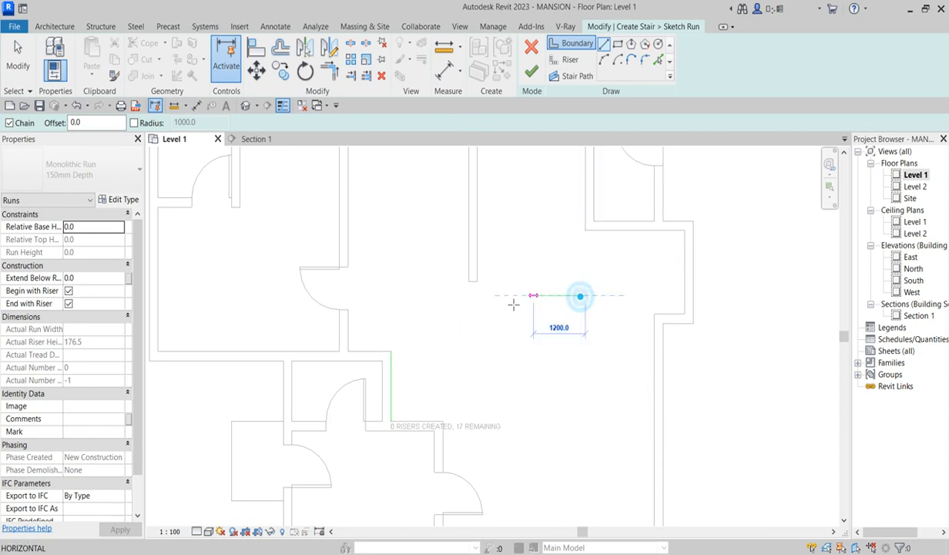
pyautogui.click(487, 296)
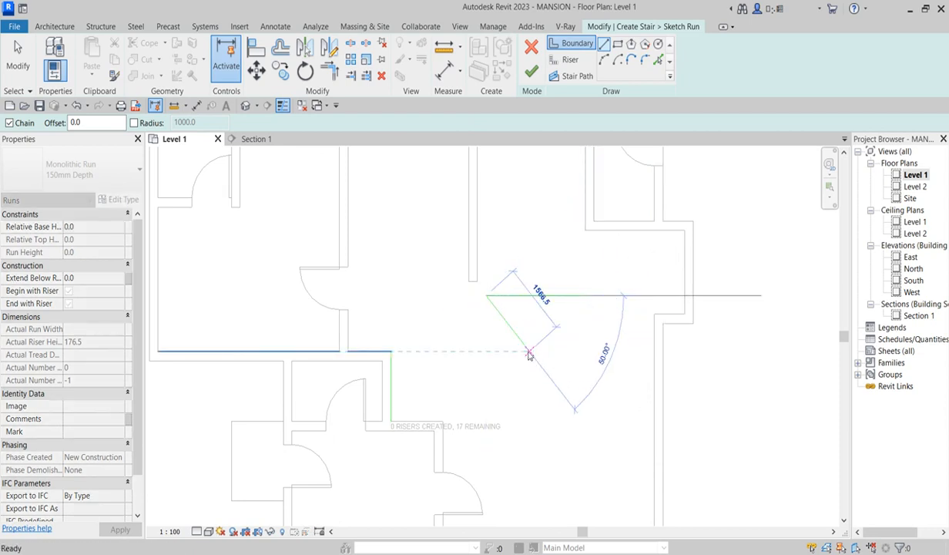
pyautogui.press('Escape')
# Step: Draw a start-end-radius boundary arc, radius about 2617 mm, from the horizontal line's inner end to the top of the vertical line, tangent to the horizontal line
pyautogui.click(602, 62)
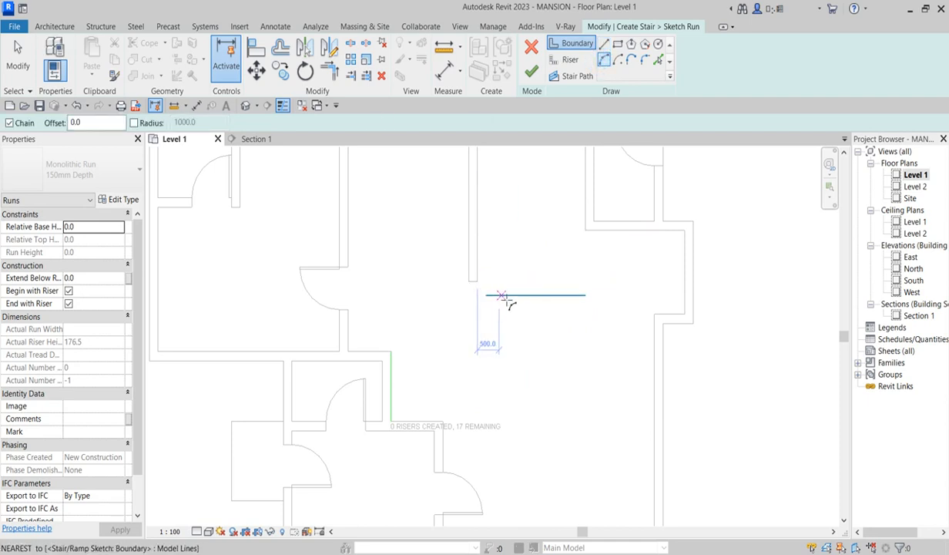
pyautogui.click(489, 296)
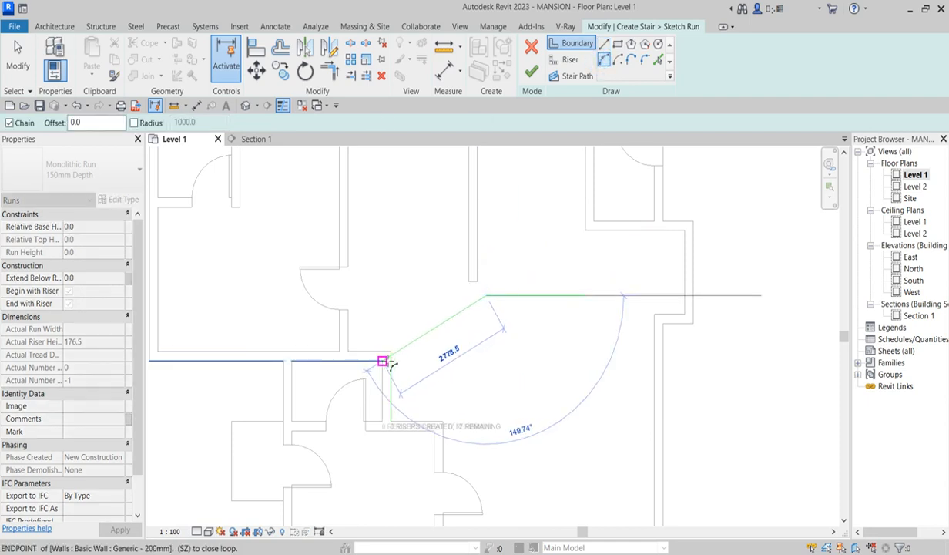
pyautogui.click(392, 352)
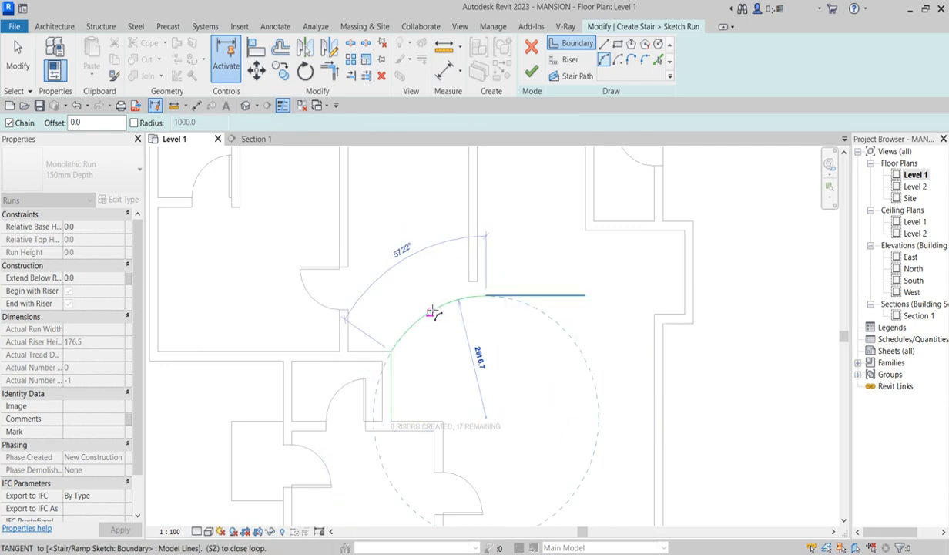
pyautogui.scroll(2, 424, 312)
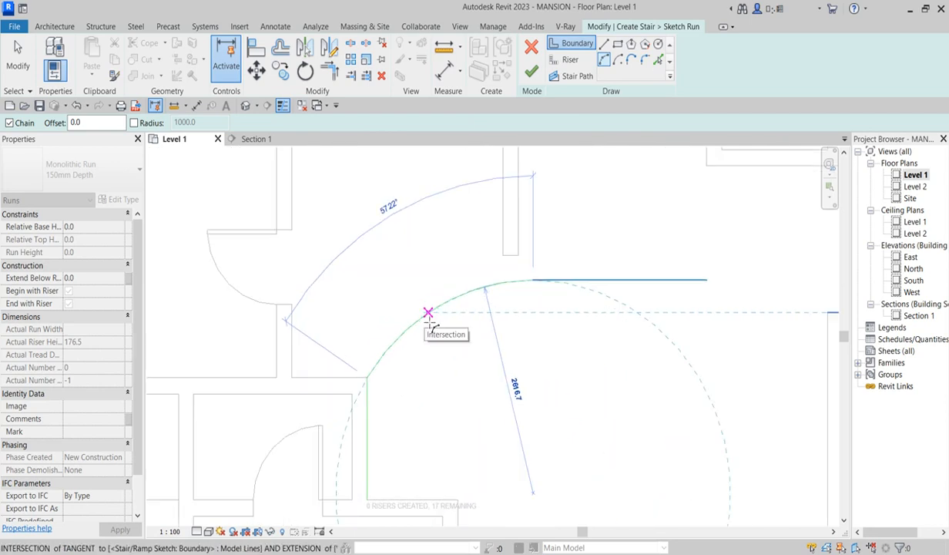
pyautogui.click(429, 313)
pyautogui.scroll(-2, 533, 330)
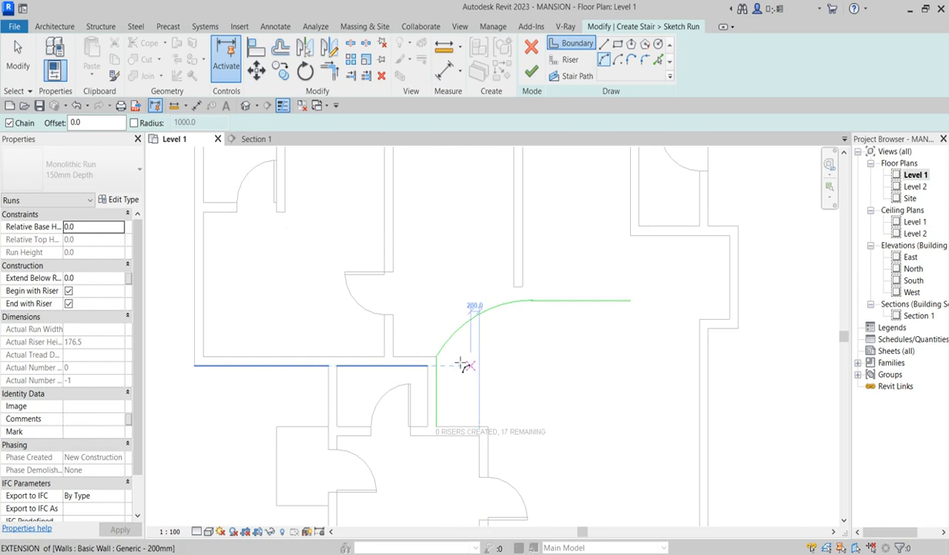
pyautogui.scroll(-2, 457, 355)
pyautogui.scroll(2, 467, 370)
pyautogui.press('Escape')
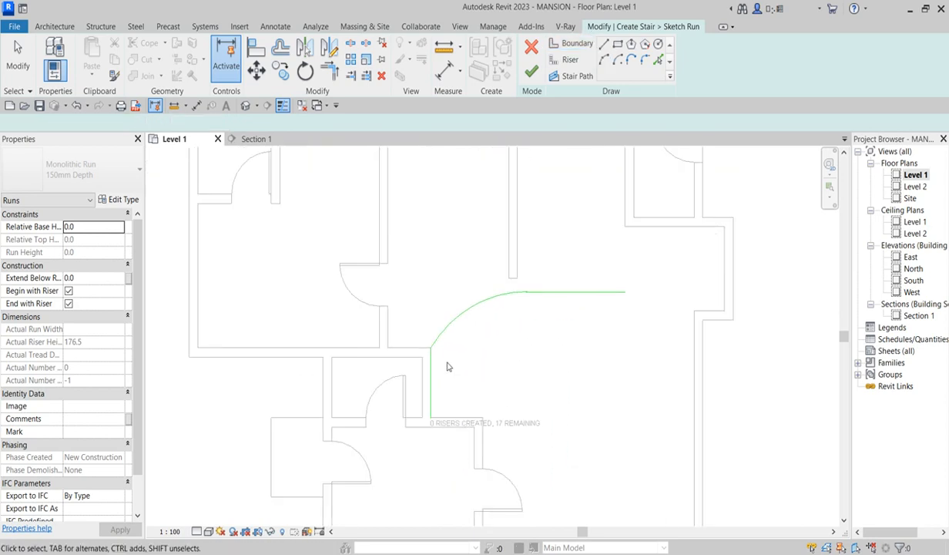
# Step: Examine the boundary arc's radius and its junctions with the vertical and horizontal boundary lines
pyautogui.scroll(2, 437, 350)
pyautogui.scroll(2, 426, 347)
pyautogui.scroll(-3, 437, 341)
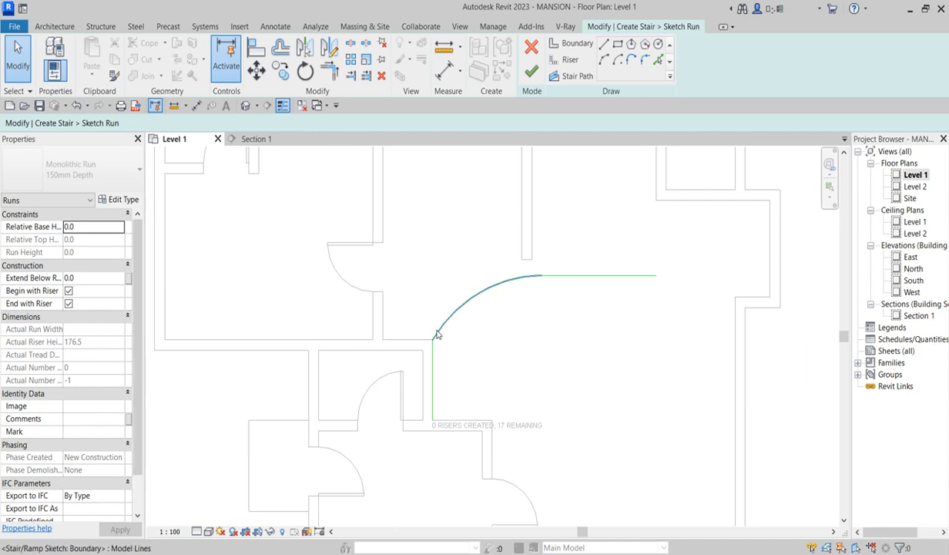
pyautogui.scroll(-2, 437, 334)
pyautogui.click(497, 299)
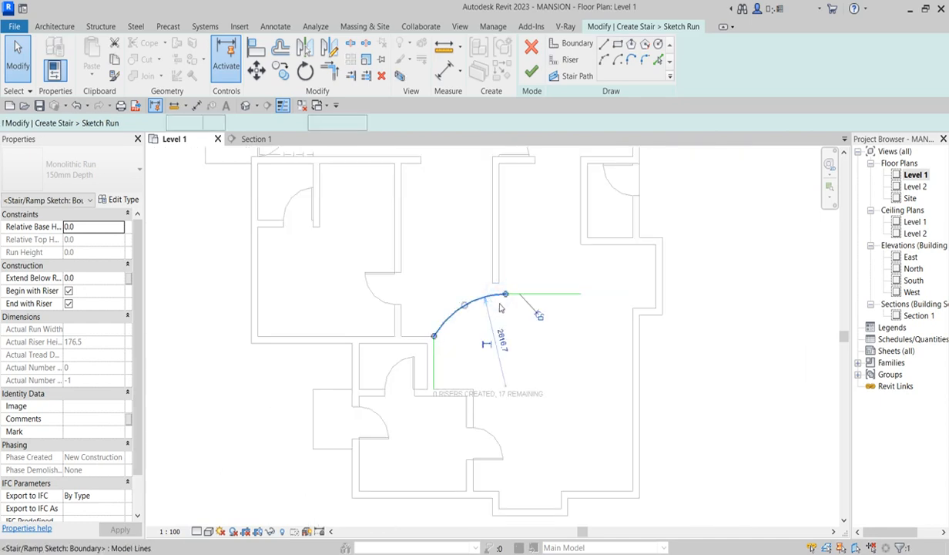
pyautogui.click(557, 329)
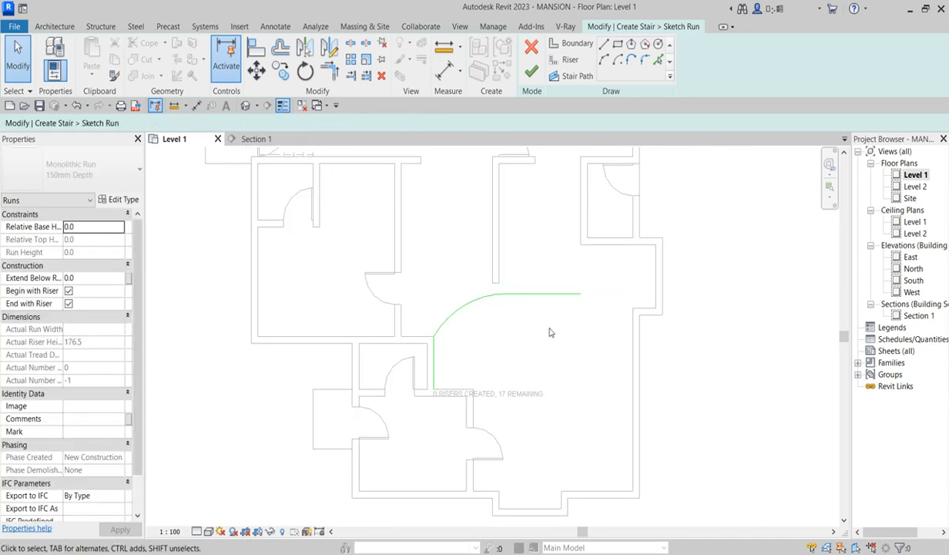
pyautogui.scroll(1, 502, 297)
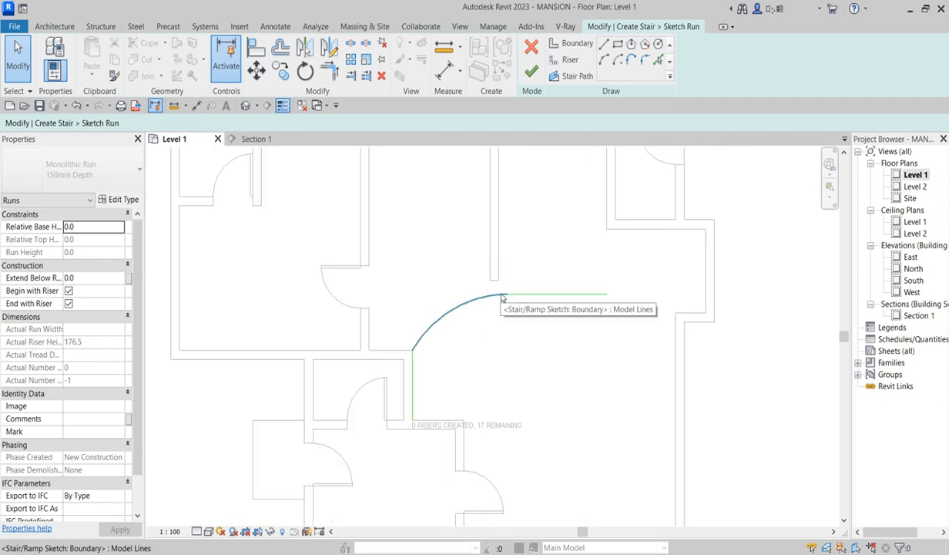
pyautogui.scroll(-2, 505, 300)
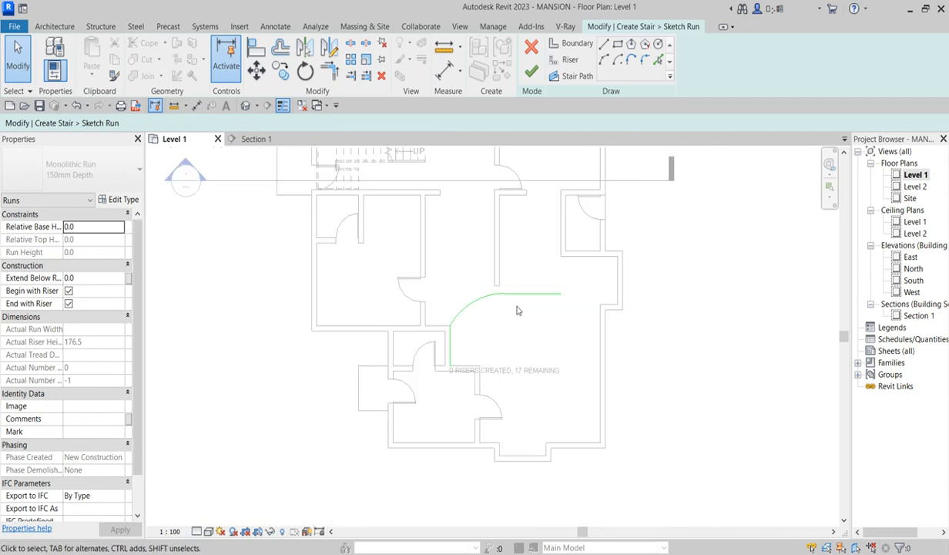
# Step: Offset copies of the arc, the vertical line and the horizontal line 1000 mm inward to form the inner stair boundary
pyautogui.scroll(2, 454, 372)
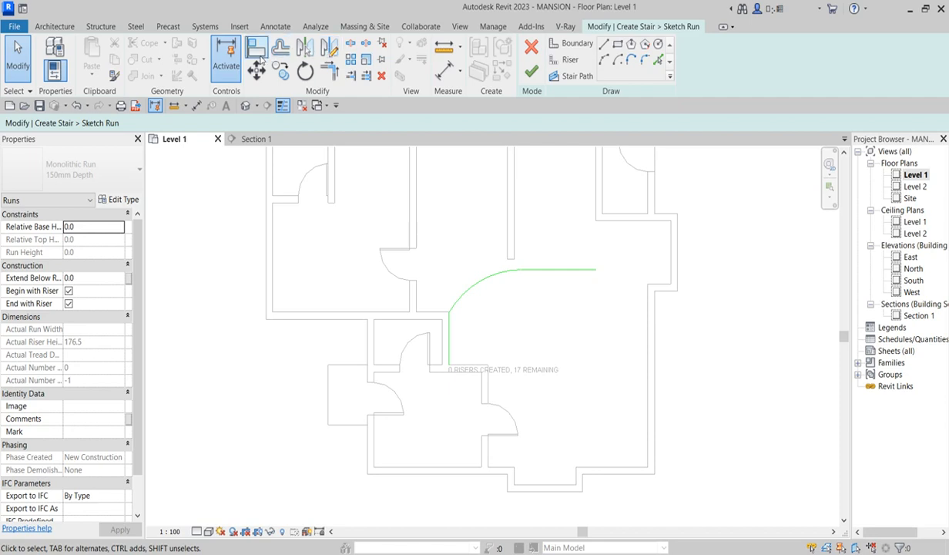
pyautogui.click(280, 48)
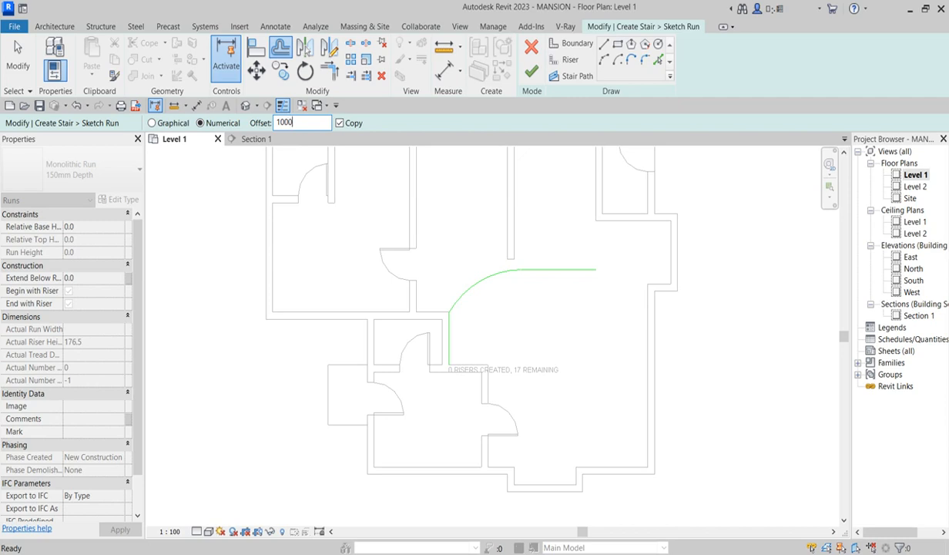
pyautogui.click(491, 279)
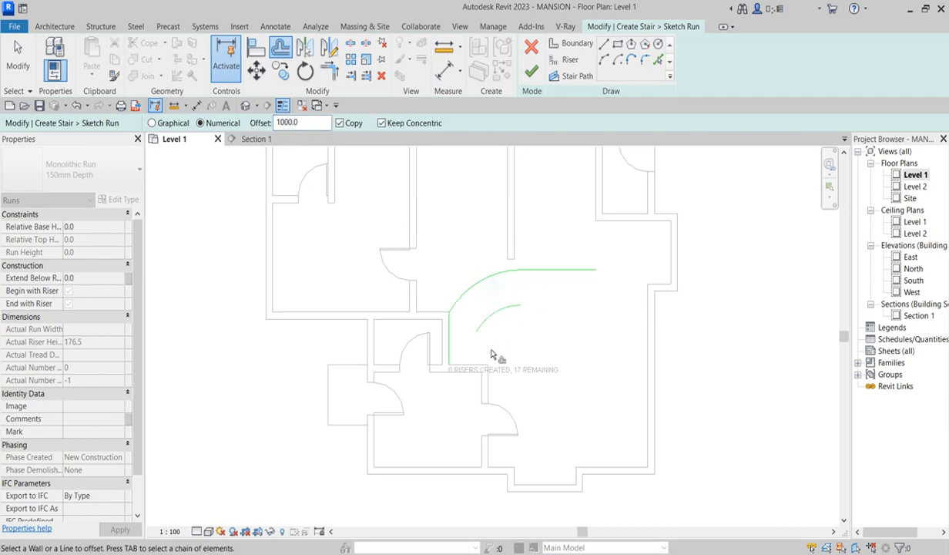
pyautogui.click(451, 353)
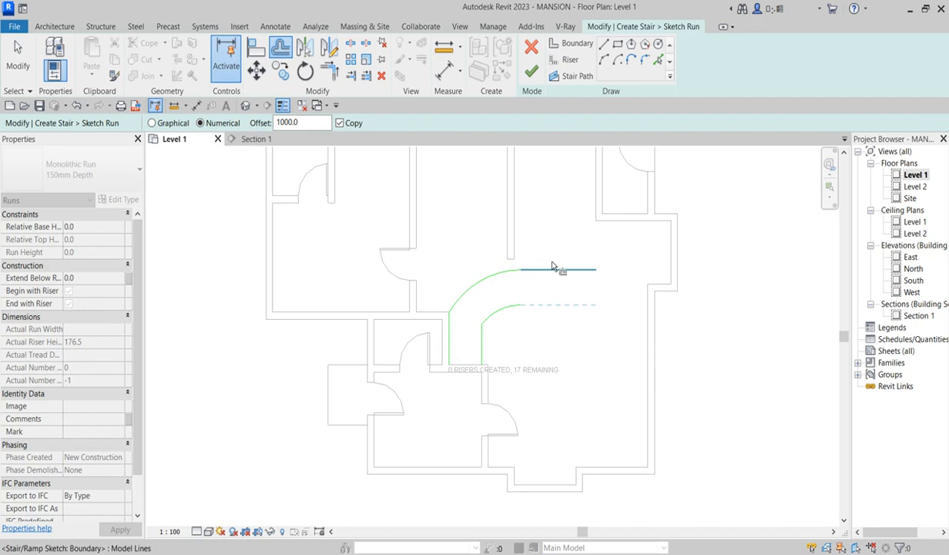
pyautogui.click(546, 271)
pyautogui.scroll(-2, 588, 362)
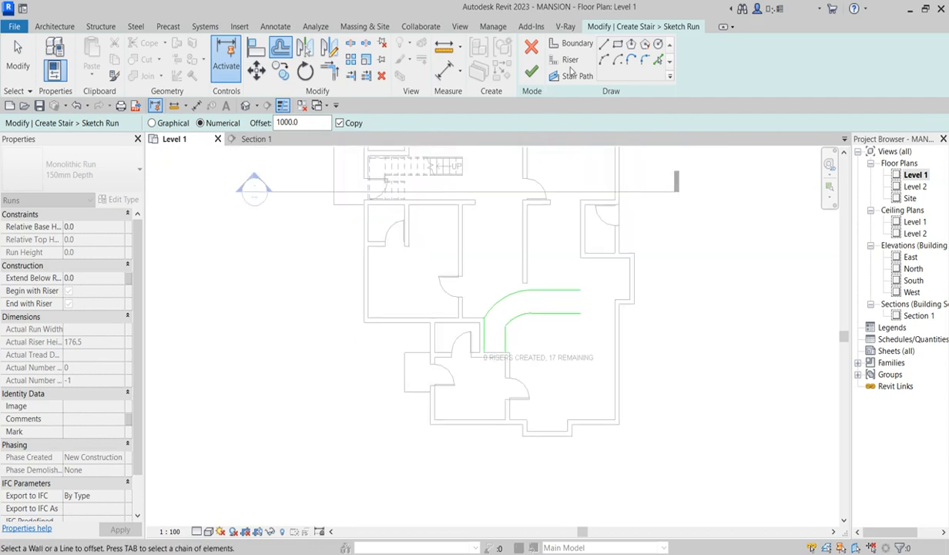
# Step: Try a vertical boundary line across the straight horizontal part of the stair, then delete it
pyautogui.click(584, 43)
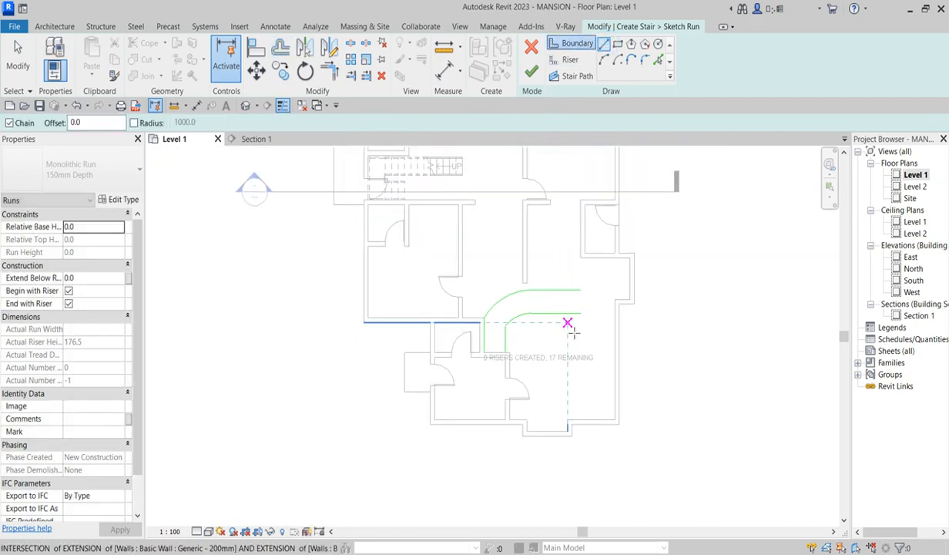
pyautogui.scroll(2, 566, 345)
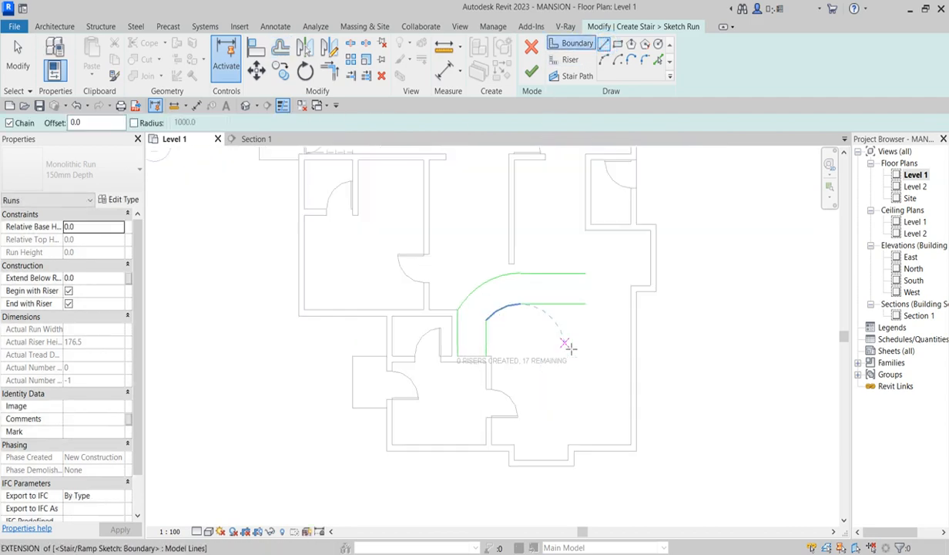
pyautogui.click(568, 273)
pyautogui.click(568, 305)
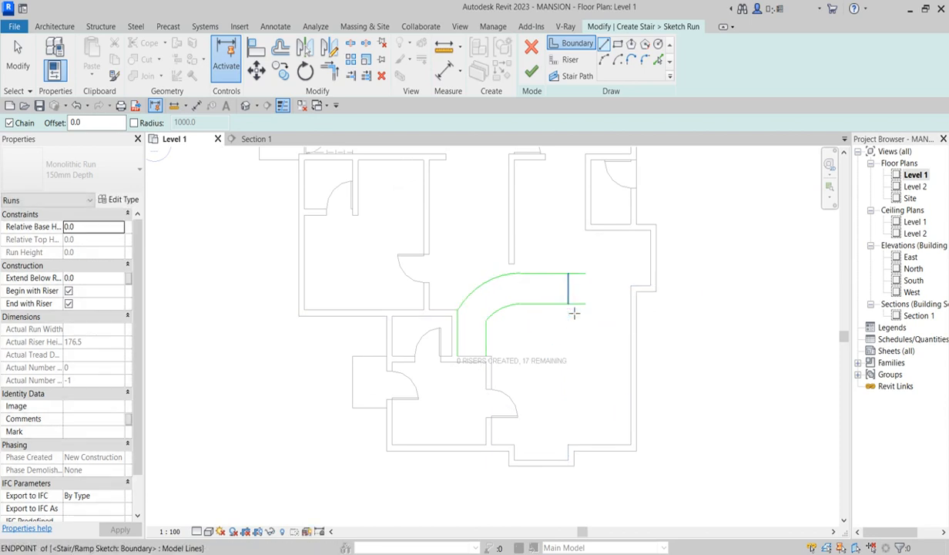
pyautogui.scroll(2, 476, 360)
pyautogui.press('Escape')
pyautogui.press('Escape')
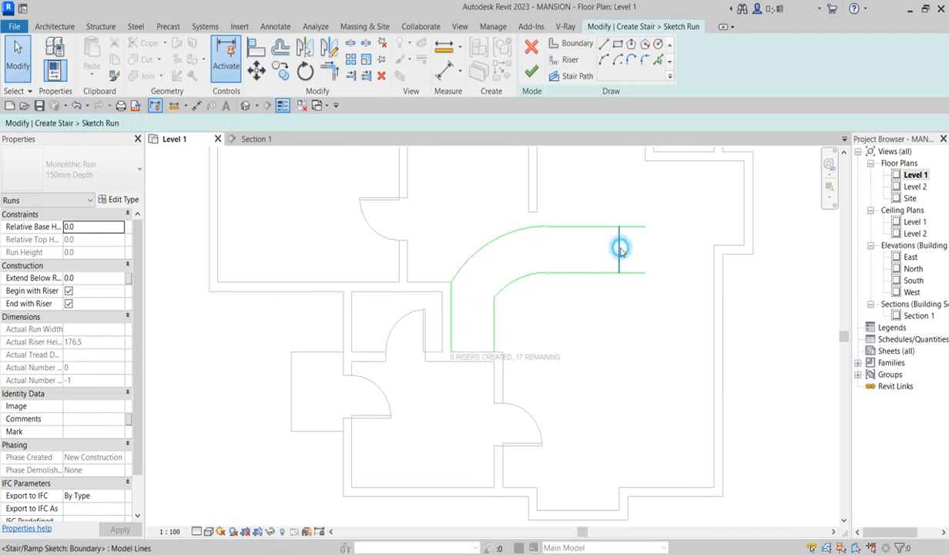
pyautogui.click(619, 248)
pyautogui.press('Delete')
# Step: Draw two riser lines between the boundaries, one vertical and one horizontal, at the two ends of the inner arc
pyautogui.scroll(-2, 586, 277)
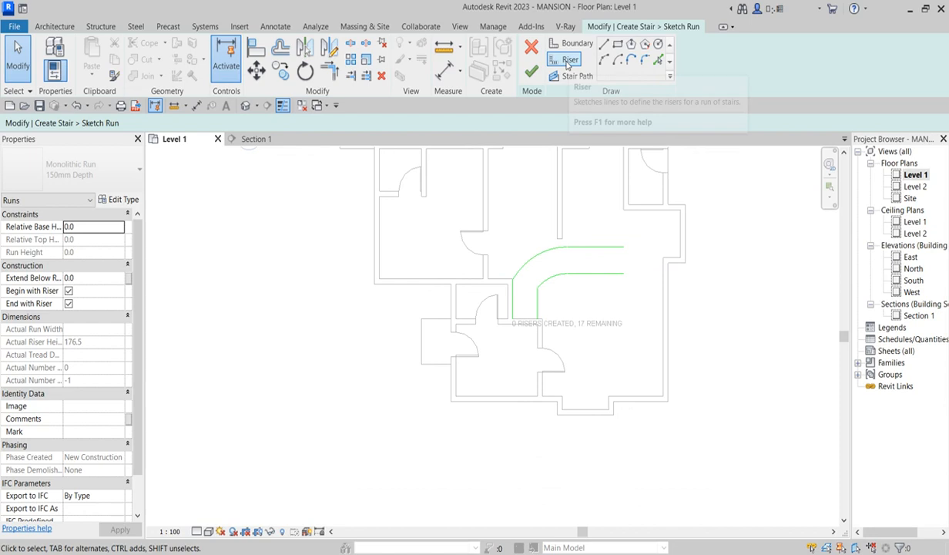
pyautogui.click(571, 61)
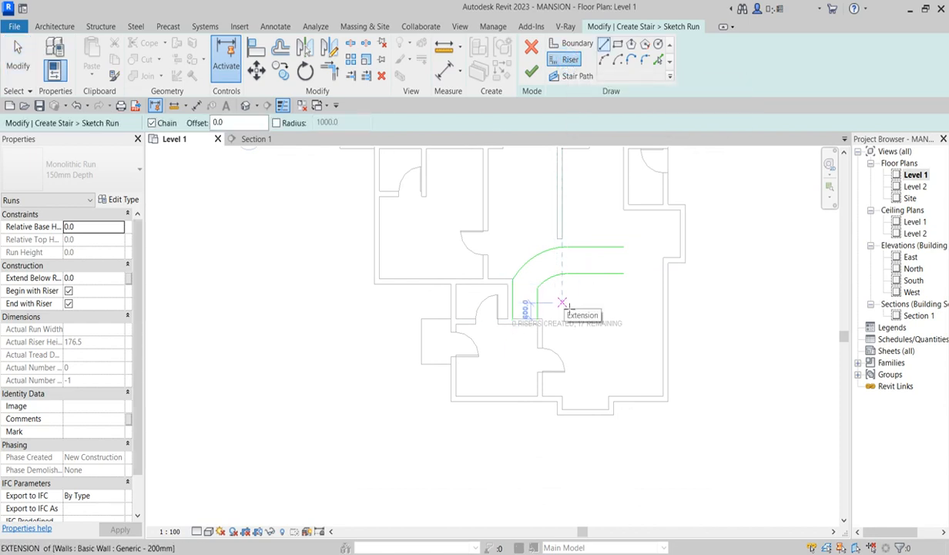
pyautogui.scroll(2, 551, 282)
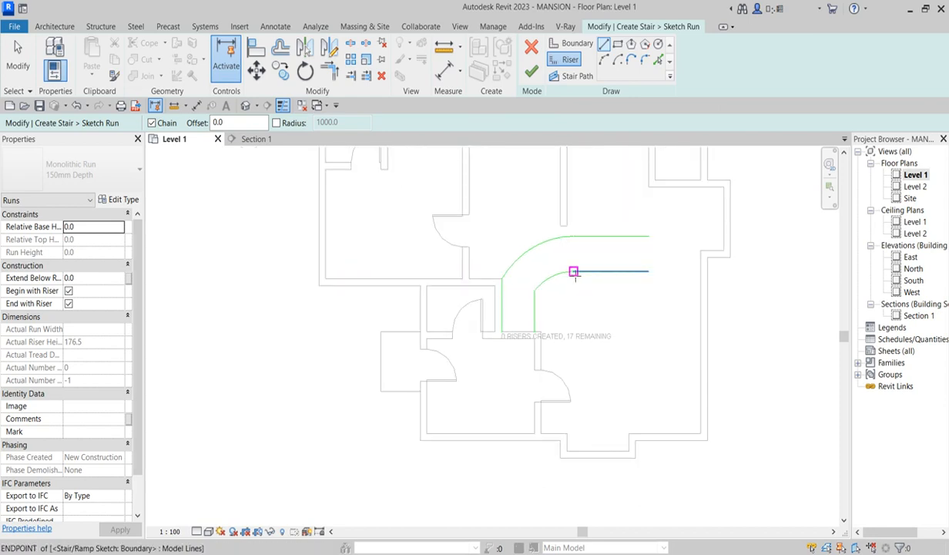
pyautogui.click(569, 271)
pyautogui.click(574, 238)
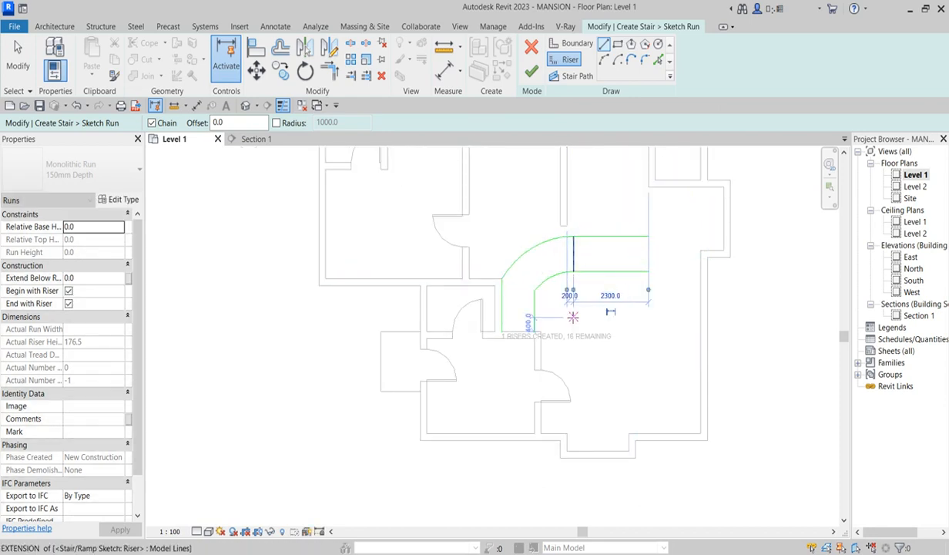
pyautogui.click(534, 291)
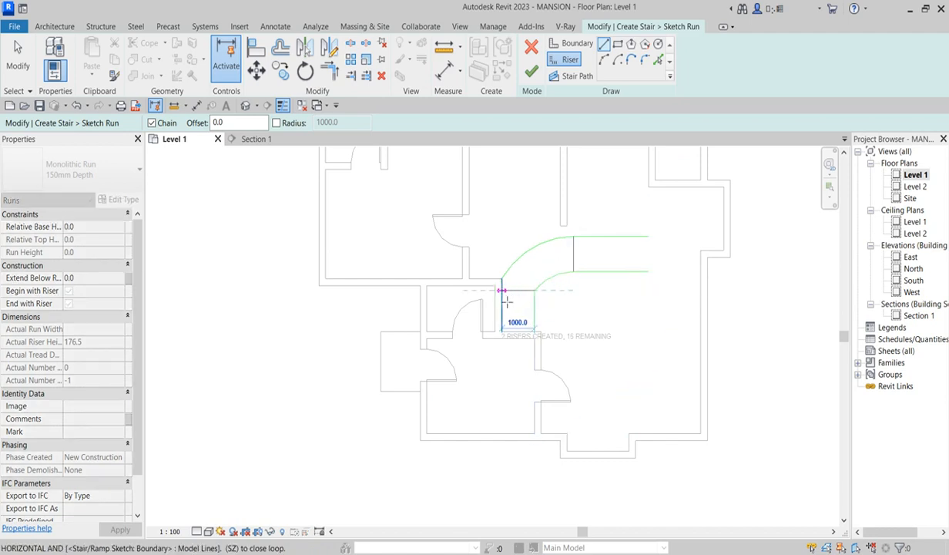
pyautogui.click(502, 290)
pyautogui.scroll(2, 574, 331)
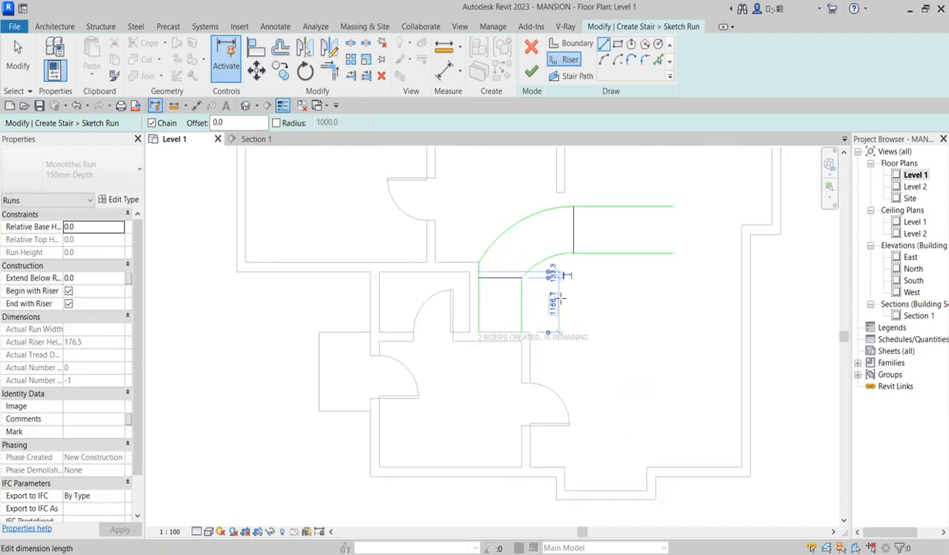
pyautogui.rightClick(588, 295)
pyautogui.click(615, 301)
pyautogui.rightClick(522, 259)
pyautogui.click(535, 267)
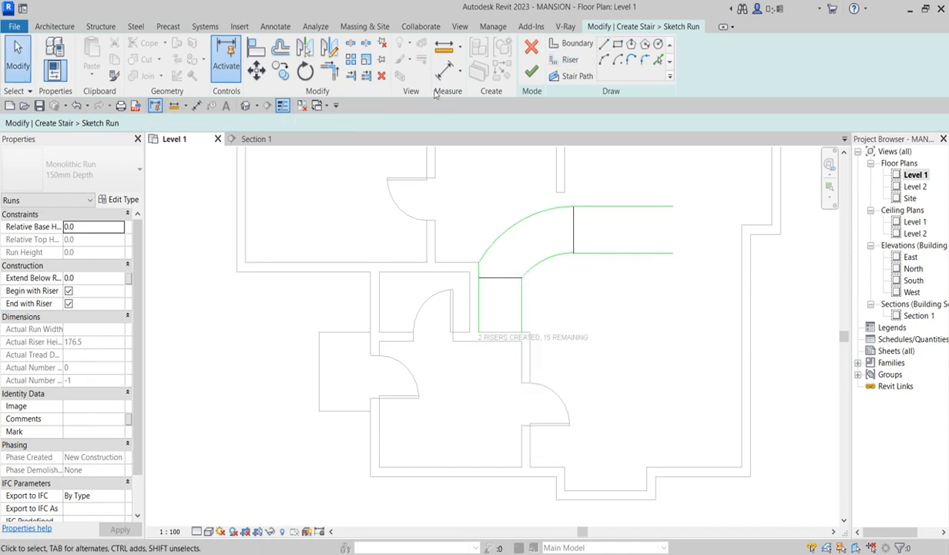
# Step: Draw a new outer boundary arc, radius about 2345 mm, from the horizontal riser's outer end to the vertical riser's outer end, tangent to the horizontal boundary
pyautogui.scroll(2, 501, 282)
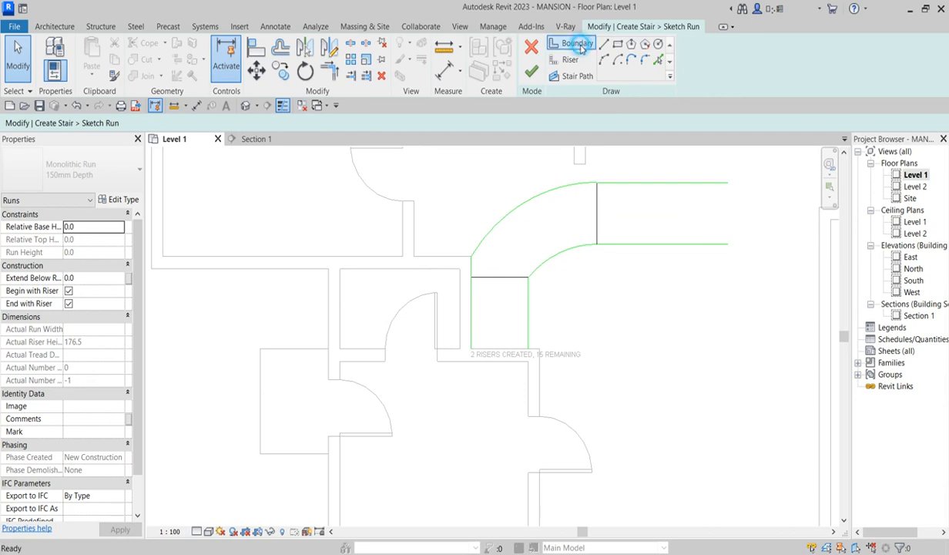
pyautogui.click(576, 43)
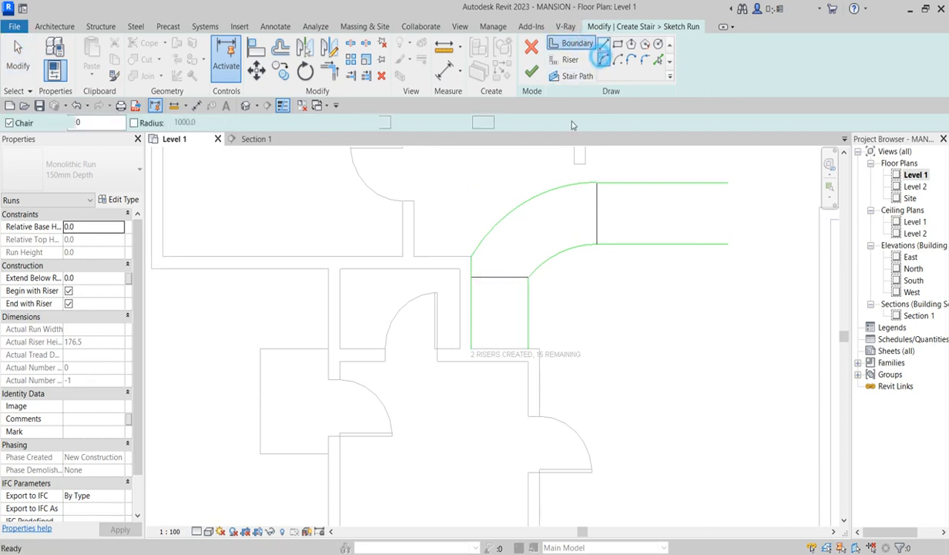
pyautogui.click(472, 276)
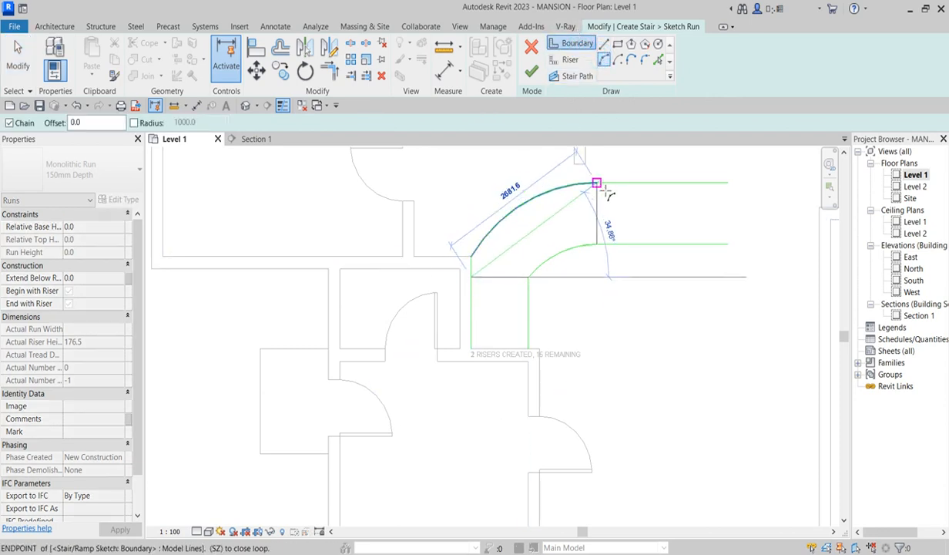
pyautogui.click(597, 184)
pyautogui.scroll(2, 516, 219)
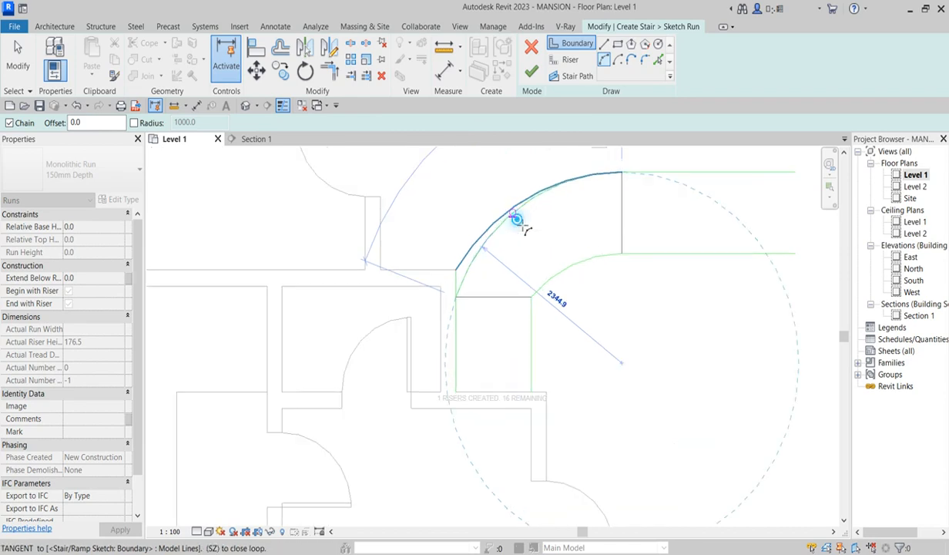
pyautogui.click(521, 226)
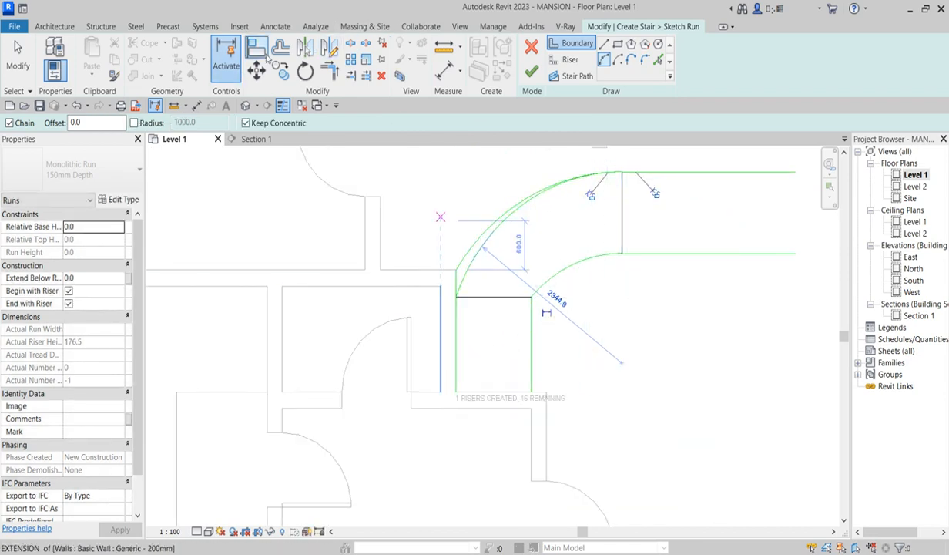
# Step: Offset a copy of the new outer boundary arc 1000 mm inward to form the inner curve
pyautogui.click(279, 47)
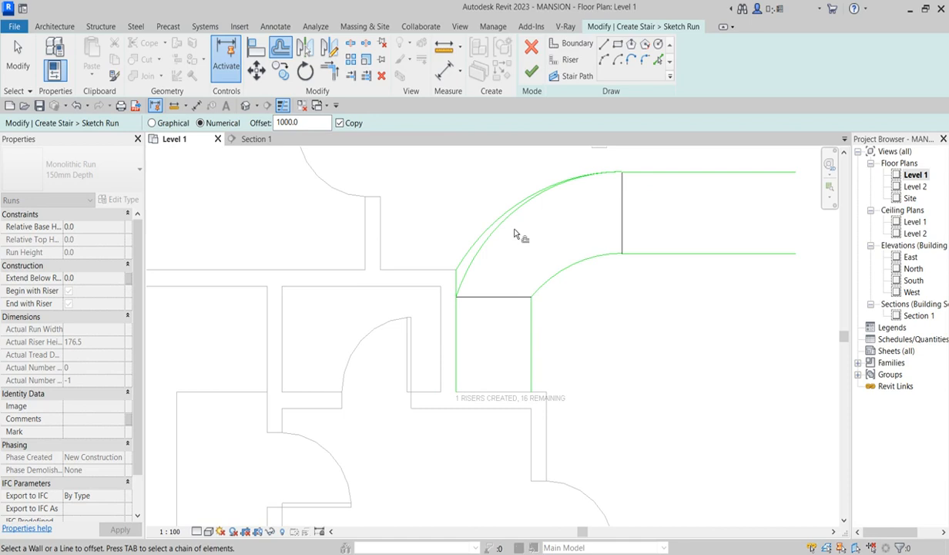
pyautogui.click(483, 220)
pyautogui.scroll(1, 568, 360)
pyautogui.scroll(1, 568, 359)
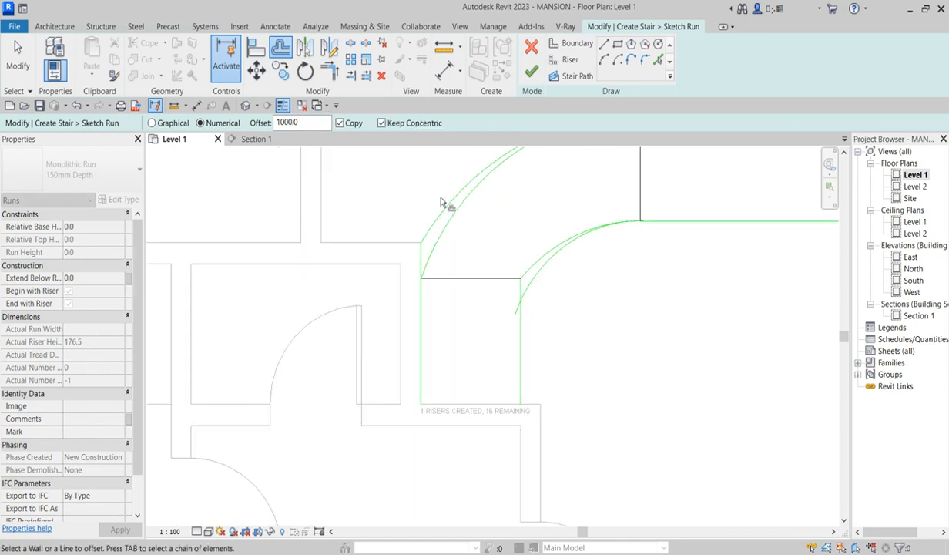
pyautogui.press('Escape')
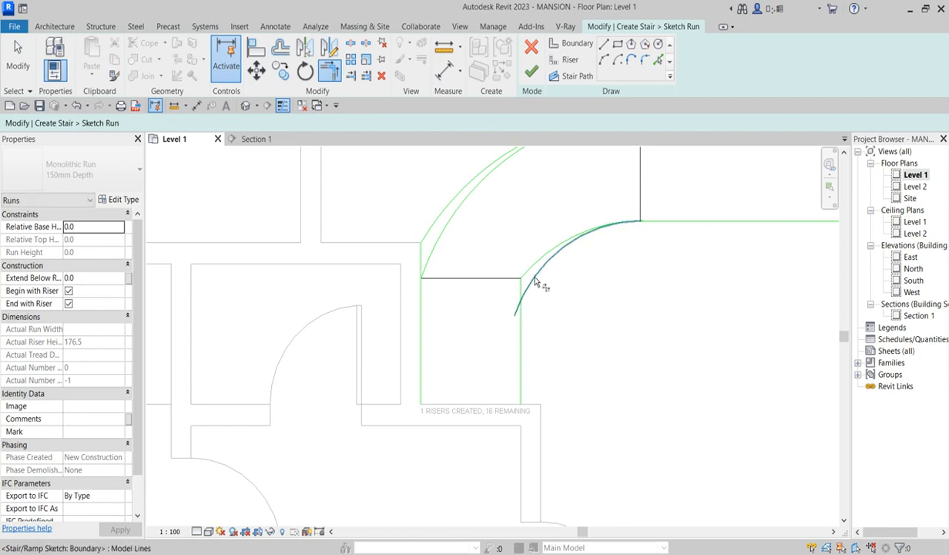
# Step: Trim the new inner and outer arcs to meet the vertical boundary lines
pyautogui.click(570, 242)
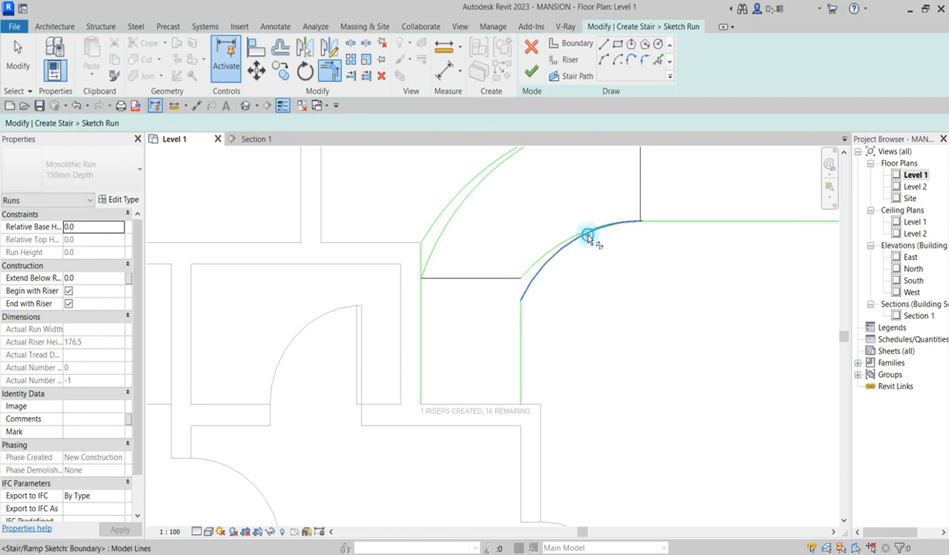
pyautogui.scroll(-2, 607, 312)
pyautogui.click(528, 270)
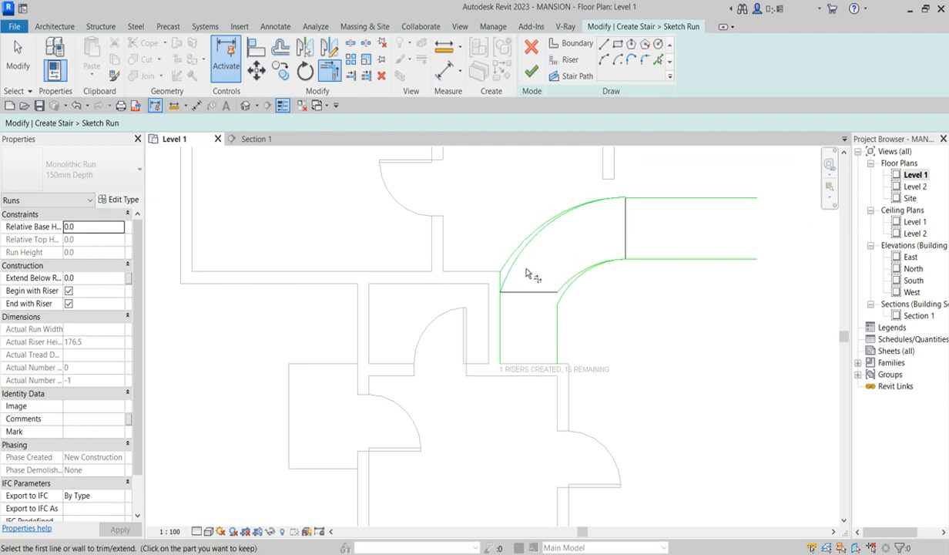
pyautogui.scroll(2, 501, 280)
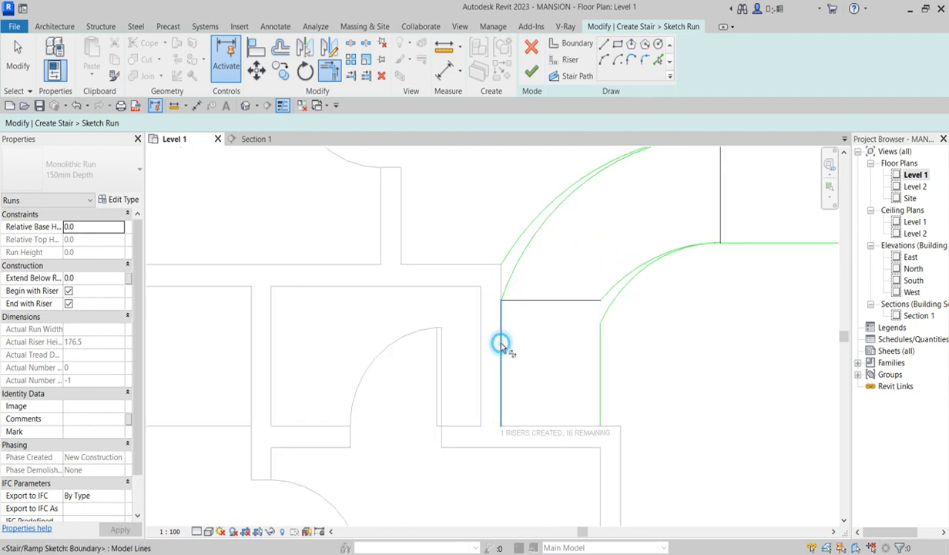
pyautogui.press('Escape')
# Step: Delete the old outer and inner boundary arcs, keeping the new tangent pair
pyautogui.click(506, 257)
pyautogui.scroll(-2, 518, 347)
pyautogui.scroll(1, 595, 306)
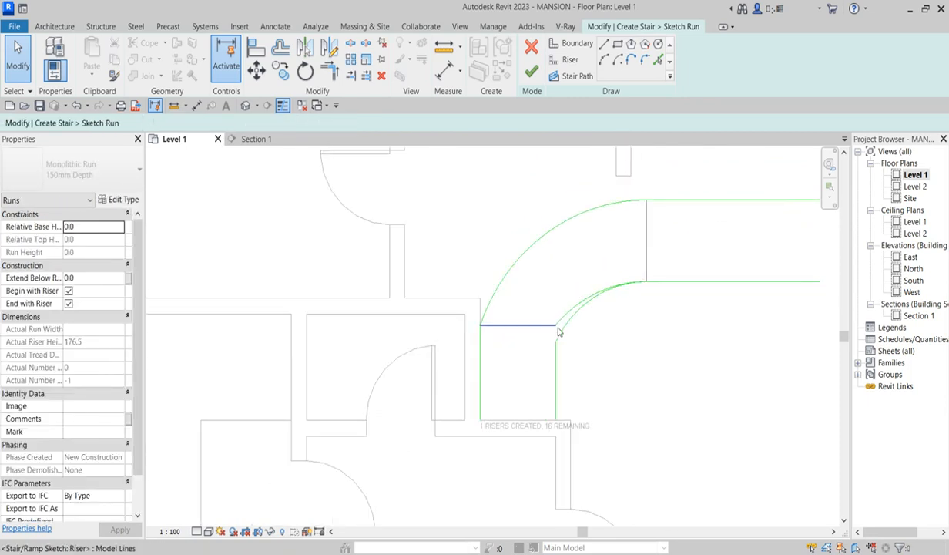
pyautogui.click(558, 321)
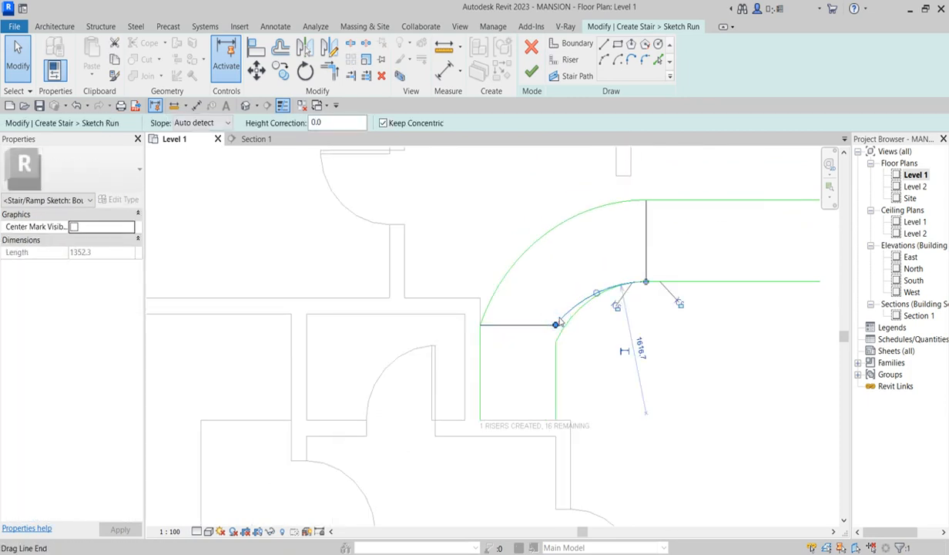
pyautogui.press('Delete')
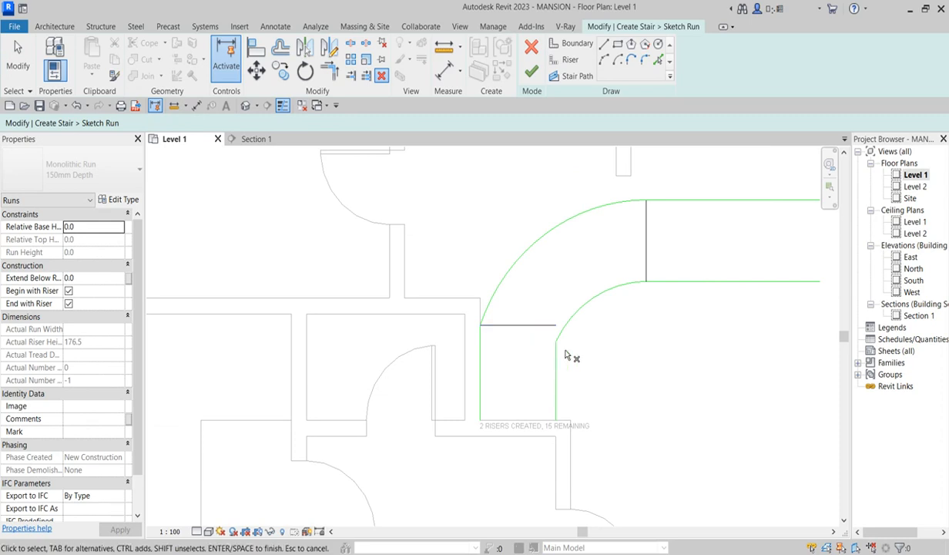
# Step: Replace the horizontal riser with one drawn from the inner arc's lower end straight across to the outer vertical boundary
pyautogui.click(547, 325)
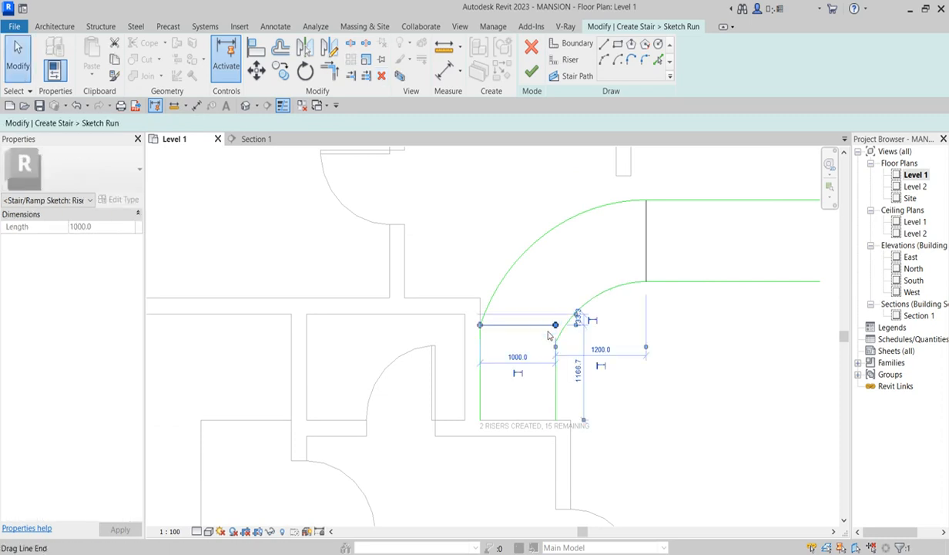
pyautogui.press('Delete')
pyautogui.click(570, 61)
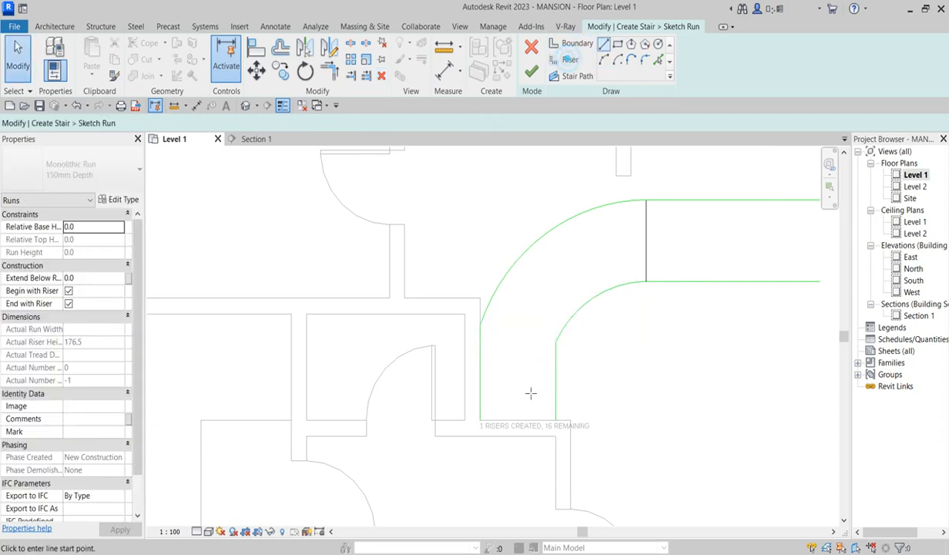
pyautogui.click(555, 341)
pyautogui.click(481, 346)
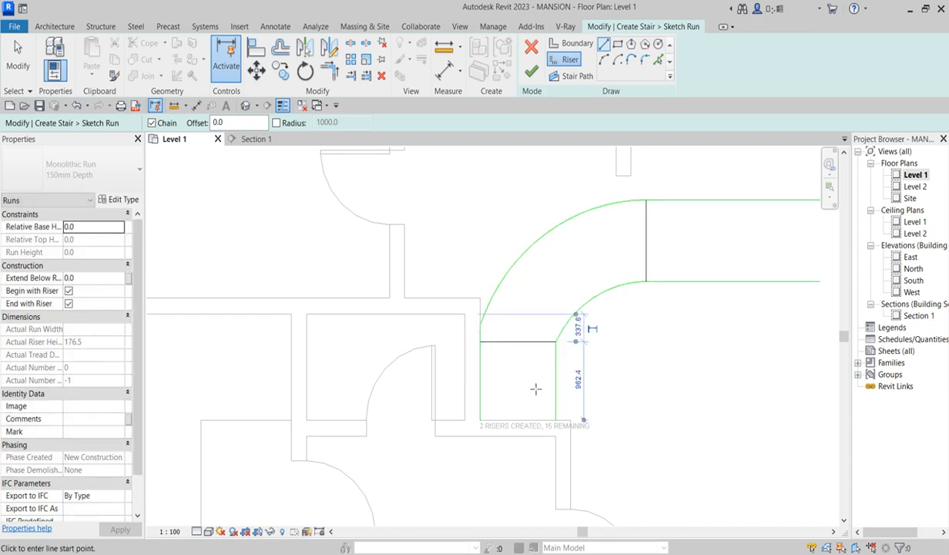
# Step: Offset the vertical riser in 250 mm steps away from the curve to add six risers along the horizontal flight
pyautogui.scroll(-2, 633, 320)
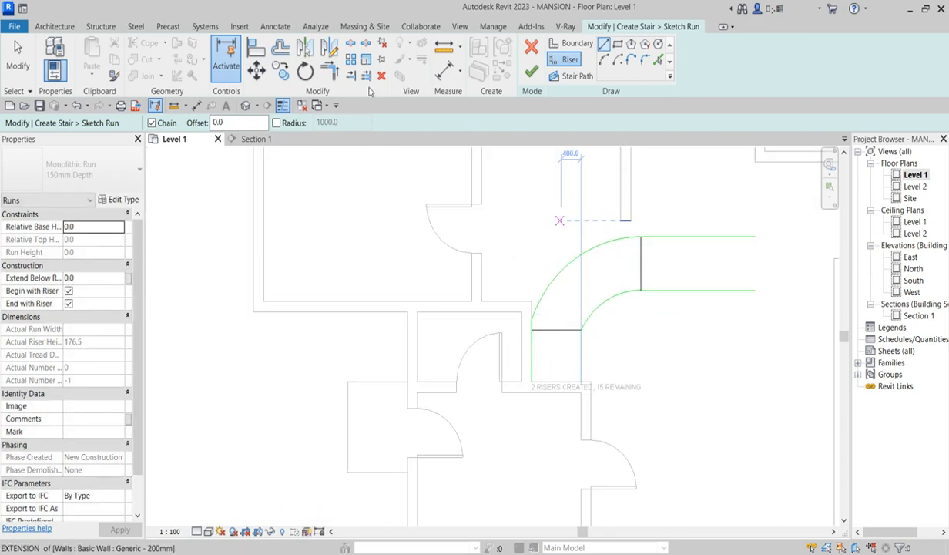
pyautogui.click(282, 49)
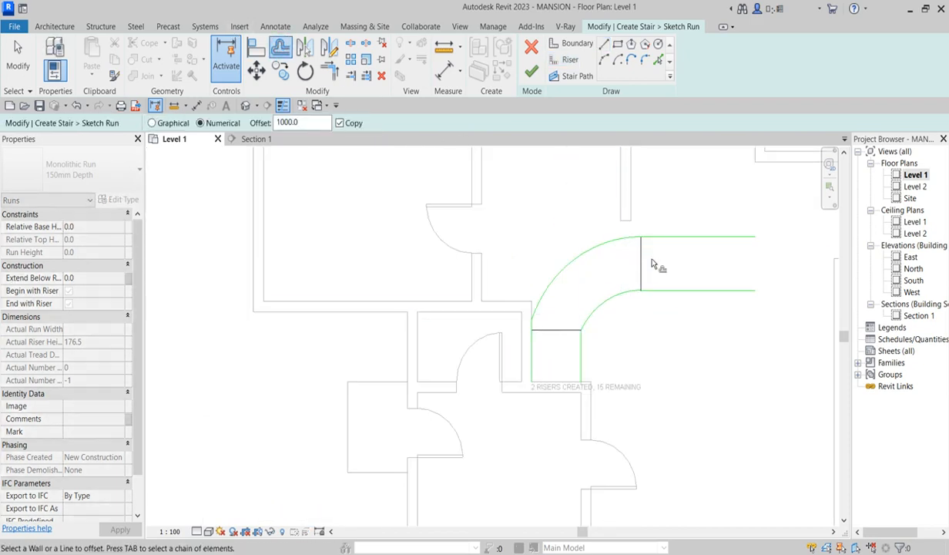
pyautogui.doubleClick(304, 125)
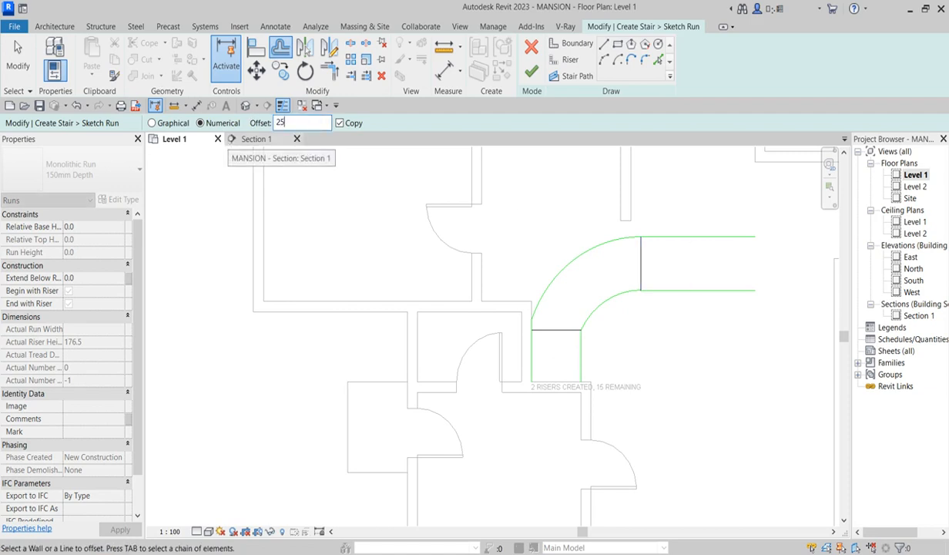
pyautogui.click(650, 269)
pyautogui.click(655, 269)
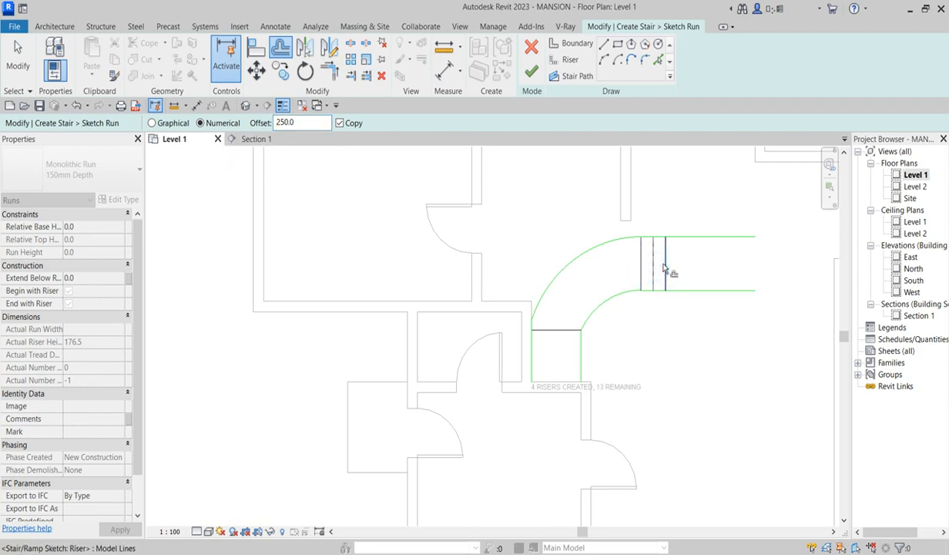
pyautogui.click(668, 264)
pyautogui.click(680, 264)
pyautogui.click(692, 266)
pyautogui.click(707, 266)
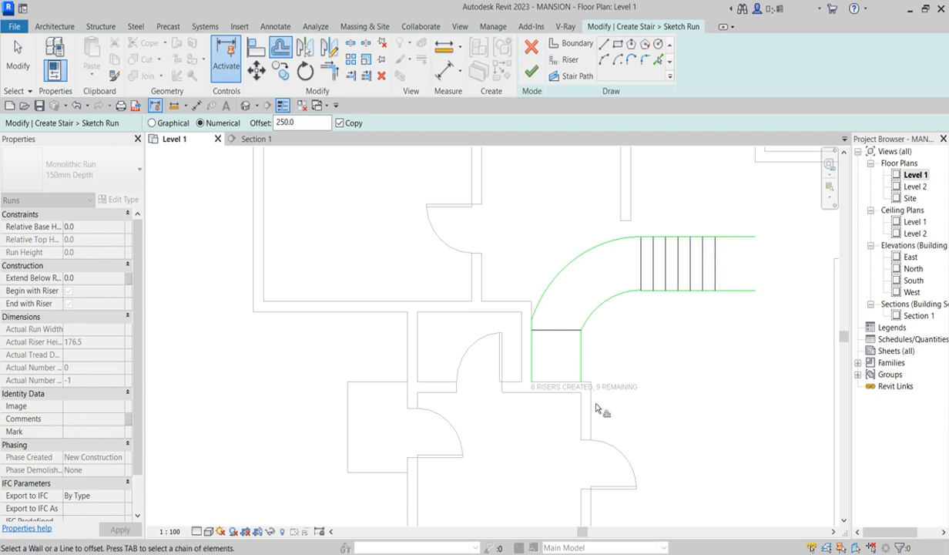
# Step: Offset the horizontal riser downward in 250 mm steps to add four risers to the vertical flight
pyautogui.scroll(2, 597, 409)
pyautogui.click(540, 299)
pyautogui.click(542, 314)
pyautogui.click(541, 333)
pyautogui.click(547, 355)
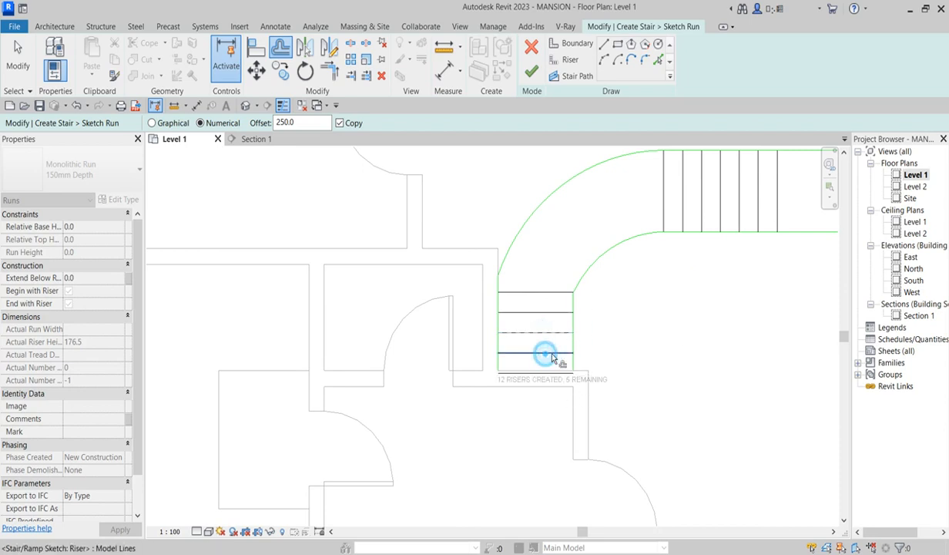
# Step: Trim/extend both vertical boundary lines to meet the lowest horizontal riser
pyautogui.scroll(2, 603, 428)
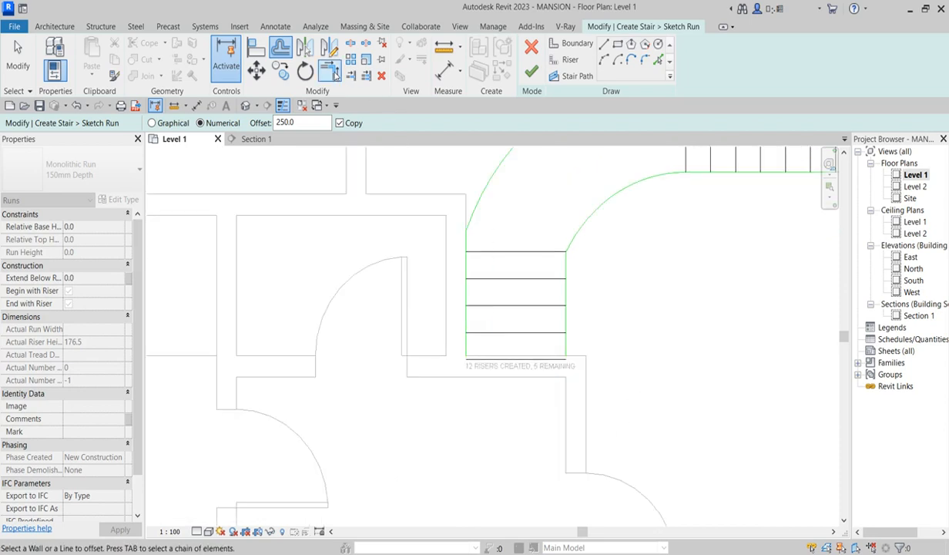
pyautogui.click(329, 70)
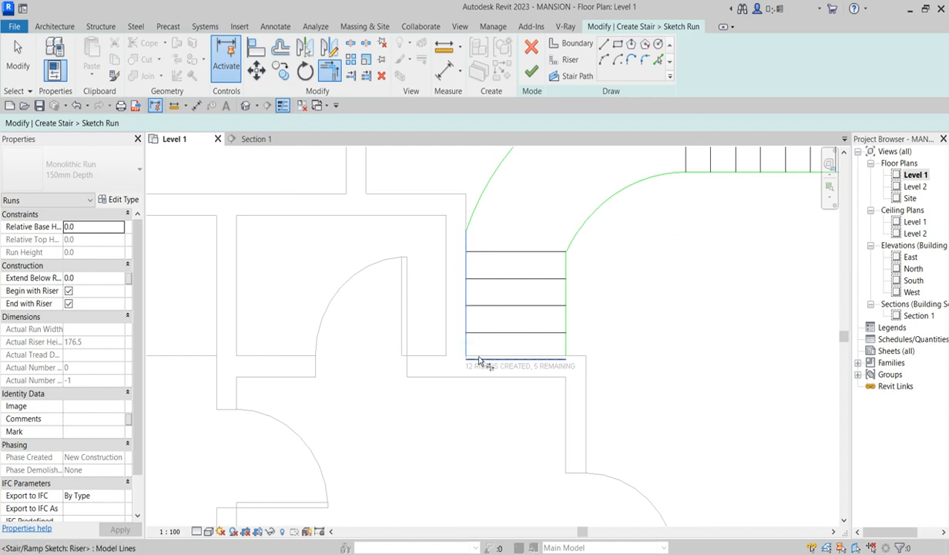
pyautogui.click(509, 359)
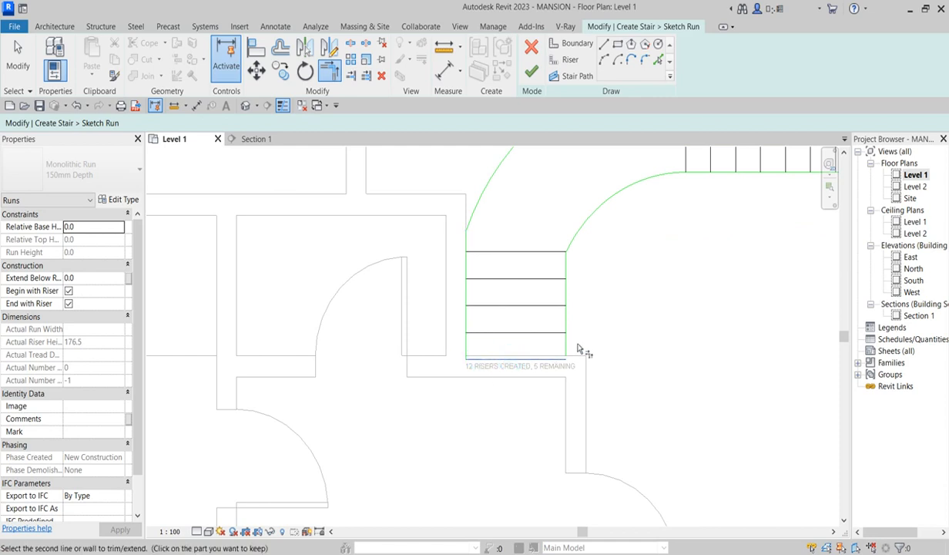
pyautogui.click(567, 344)
pyautogui.scroll(-3, 530, 340)
pyautogui.scroll(2, 724, 217)
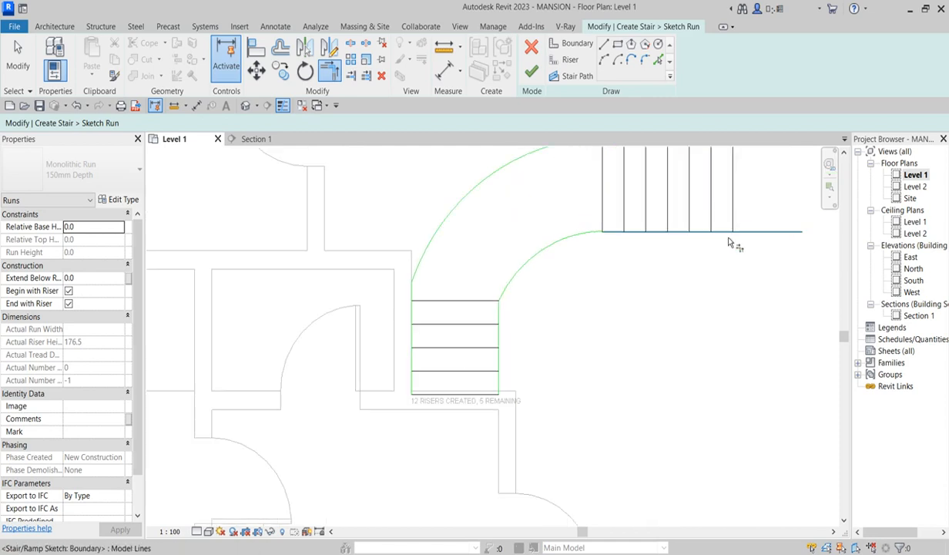
# Step: Trim both horizontal boundary lines back to the outermost vertical riser
pyautogui.scroll(-2, 727, 215)
pyautogui.scroll(3, 709, 218)
pyautogui.click(706, 220)
pyautogui.click(717, 247)
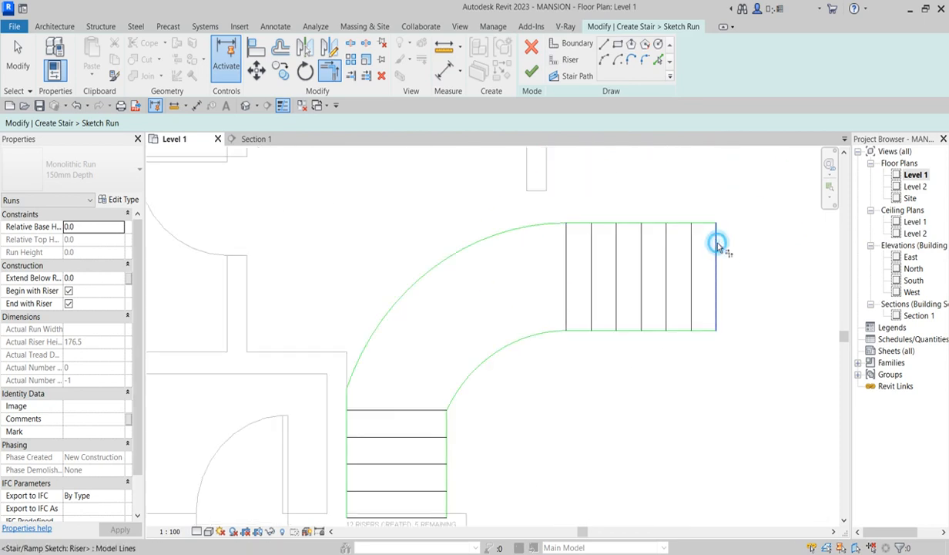
pyautogui.scroll(-2, 717, 248)
pyautogui.scroll(2, 596, 391)
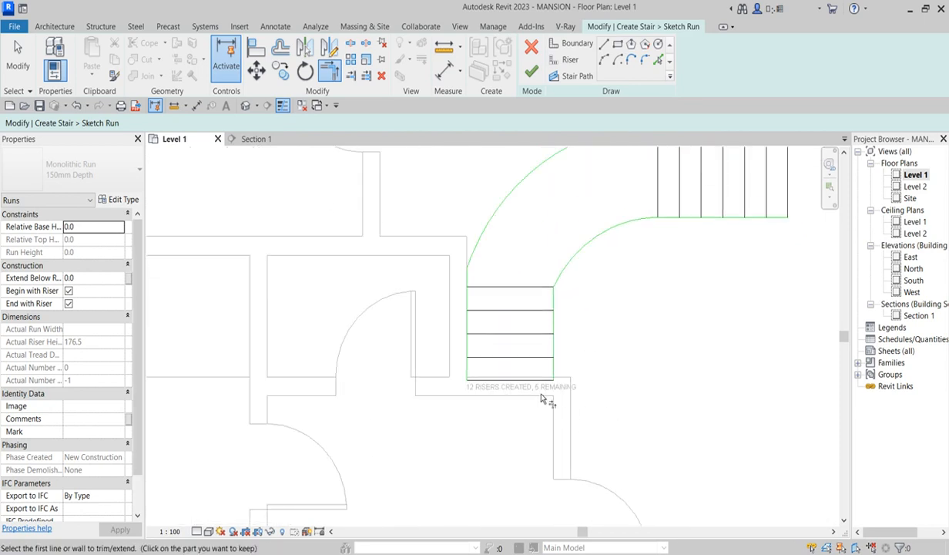
pyautogui.press('Escape')
# Step: Extend the horizontal and vertical risers at the ends of the curve until they meet at a corner
pyautogui.scroll(-2, 604, 269)
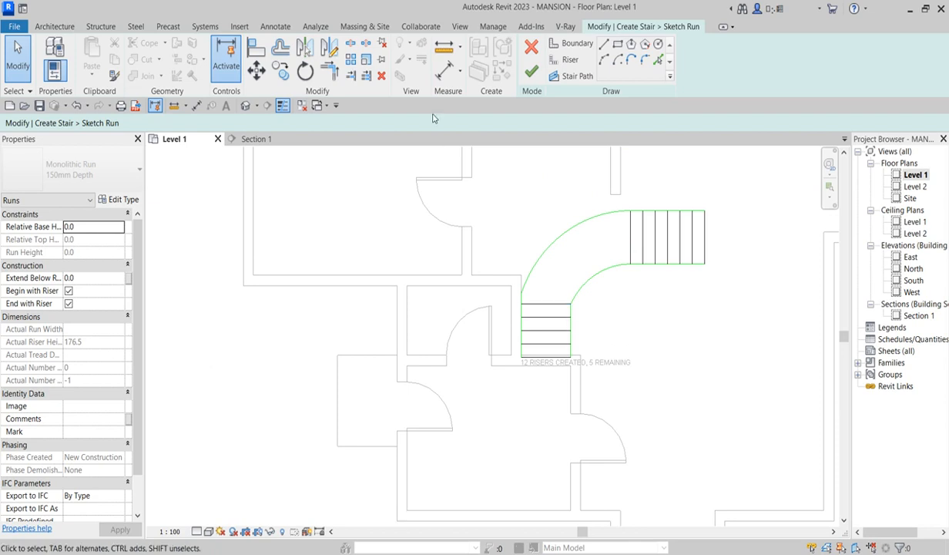
pyautogui.click(329, 69)
pyautogui.click(546, 303)
pyautogui.click(630, 252)
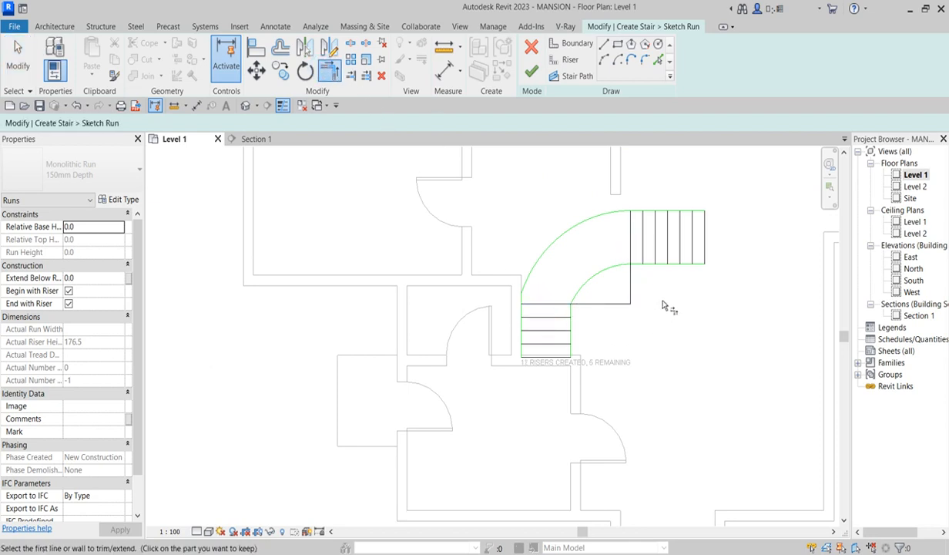
pyautogui.press('Escape')
pyautogui.click(572, 43)
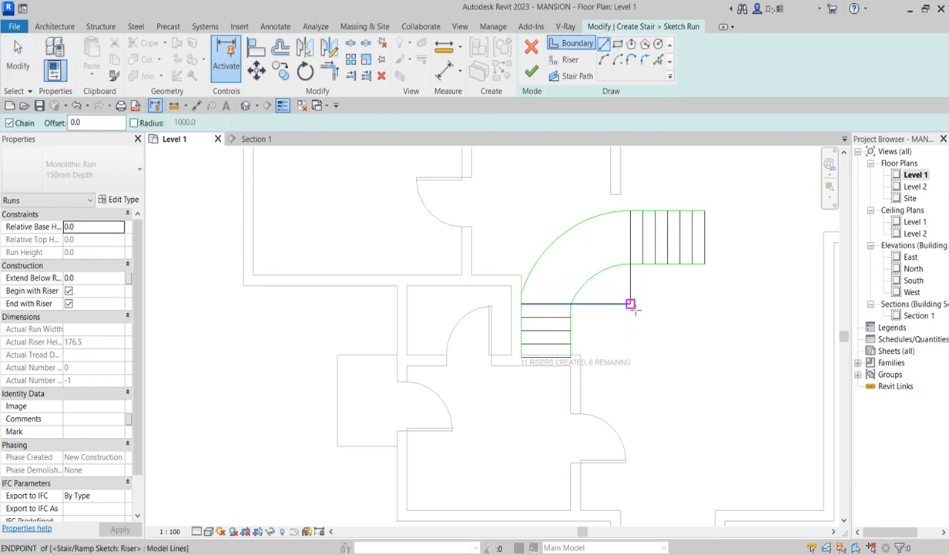
pyautogui.click(631, 303)
pyautogui.press('Escape')
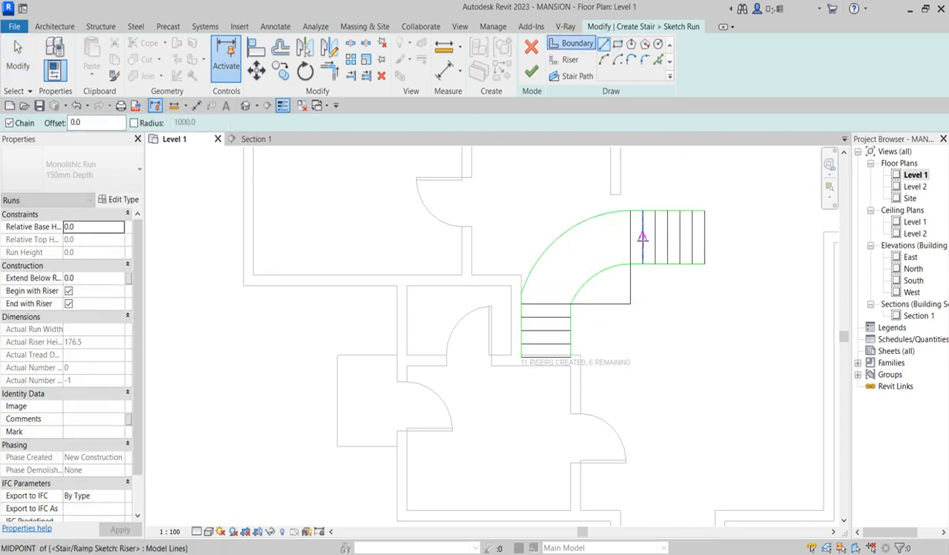
pyautogui.press('Escape')
# Step: Rotate a copy of the extended vertical riser 25° toward the curve about the corner where the two extended risers meet
pyautogui.click(630, 239)
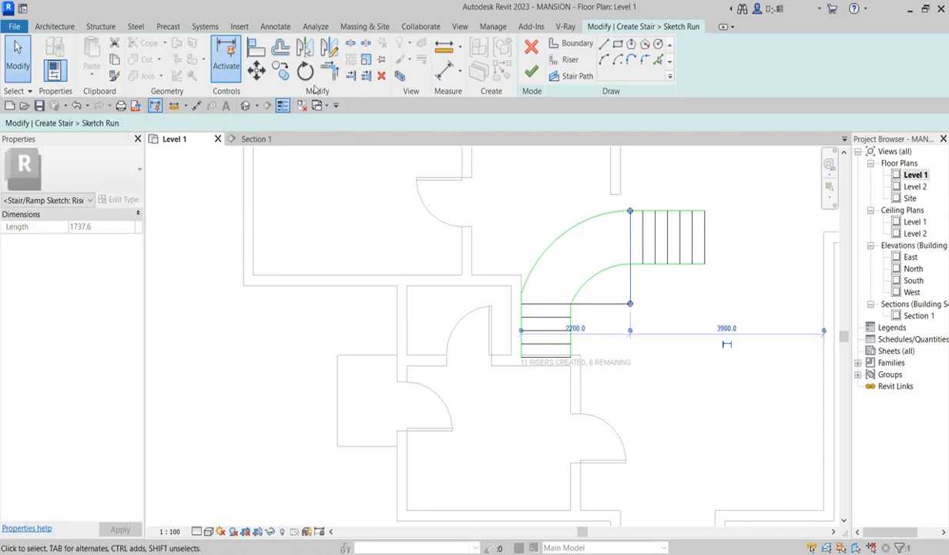
pyautogui.click(306, 72)
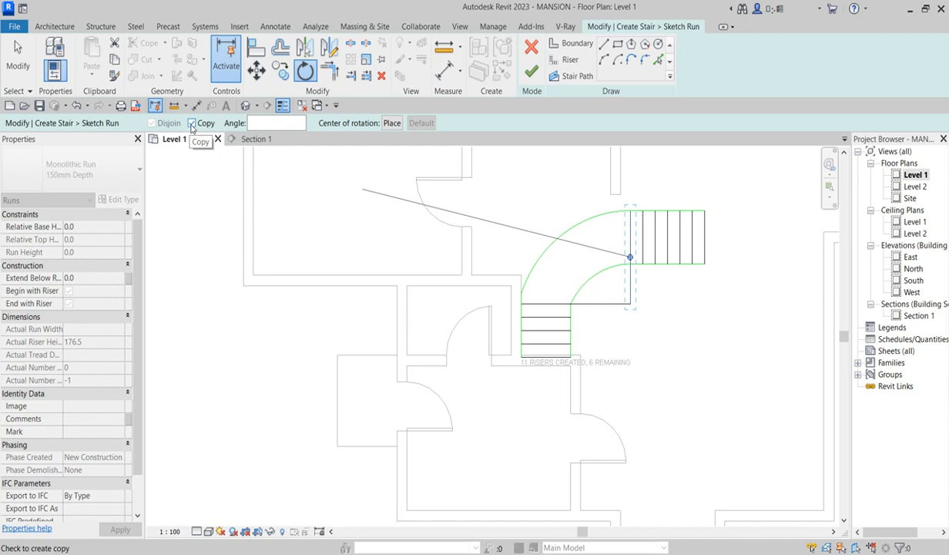
pyautogui.moveTo(631, 259); pyautogui.dragTo(633, 305)
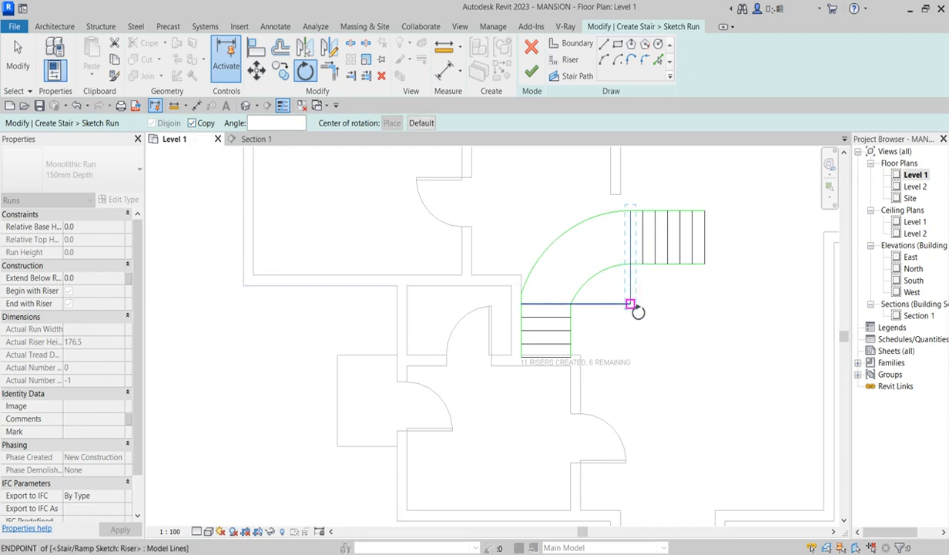
pyautogui.click(631, 211)
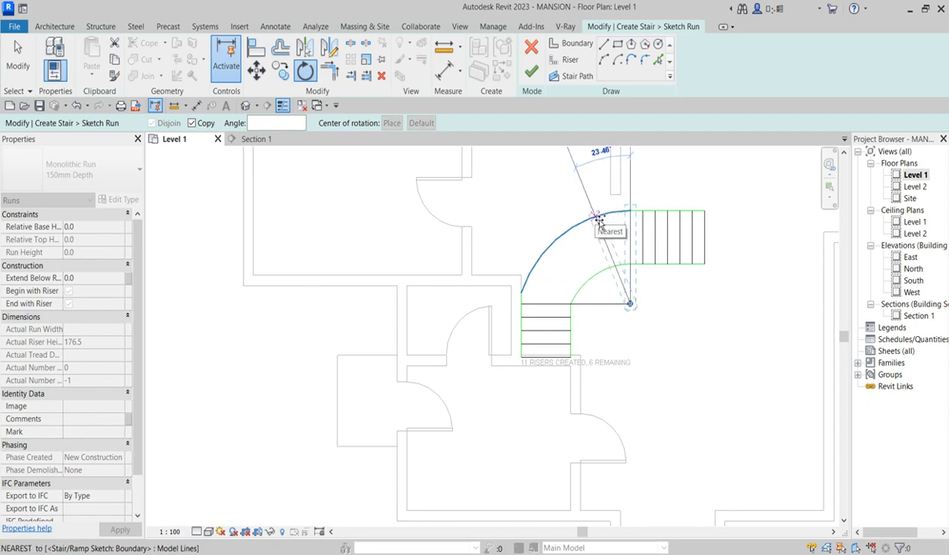
pyautogui.write('2')
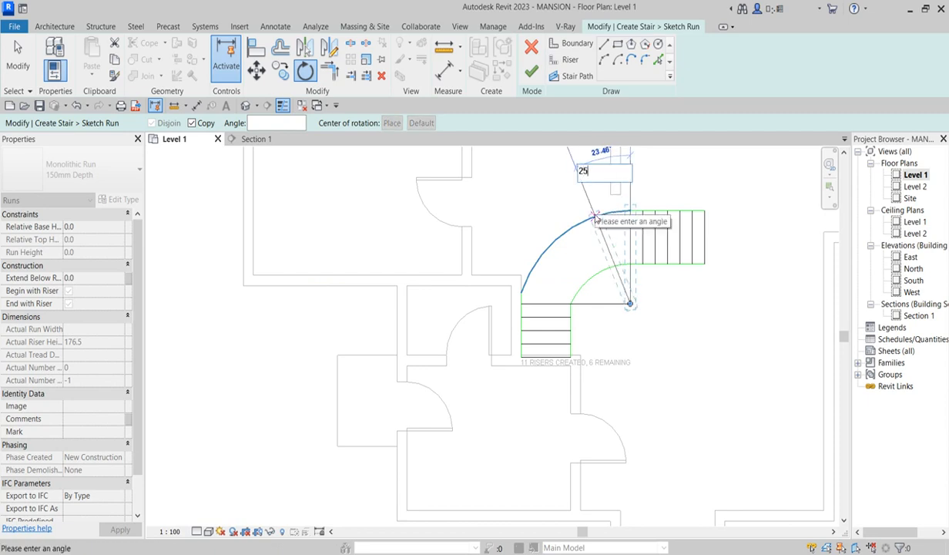
pyautogui.write('5')
pyautogui.press('Return')
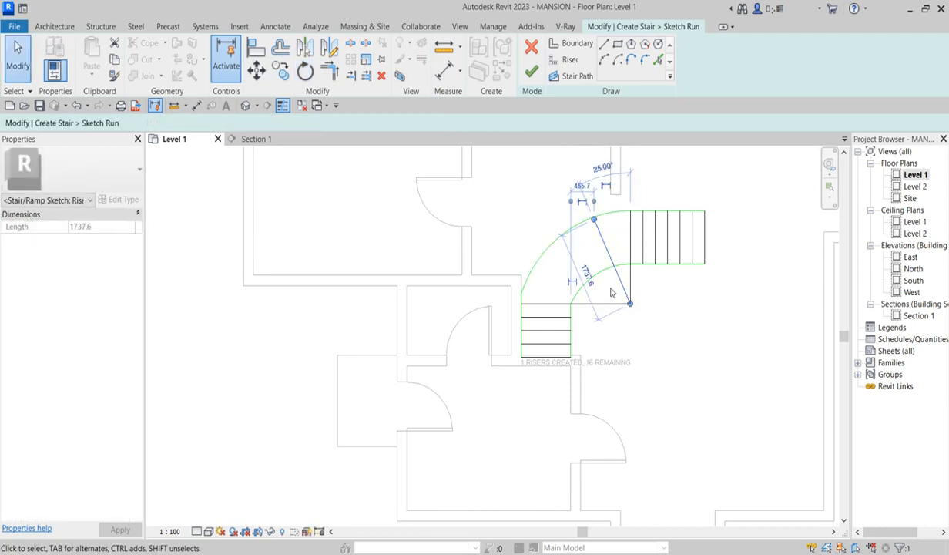
# Step: Set the angle between the first radial riser and the extended vertical riser to 20°, and change it to 18°
pyautogui.click(600, 166)
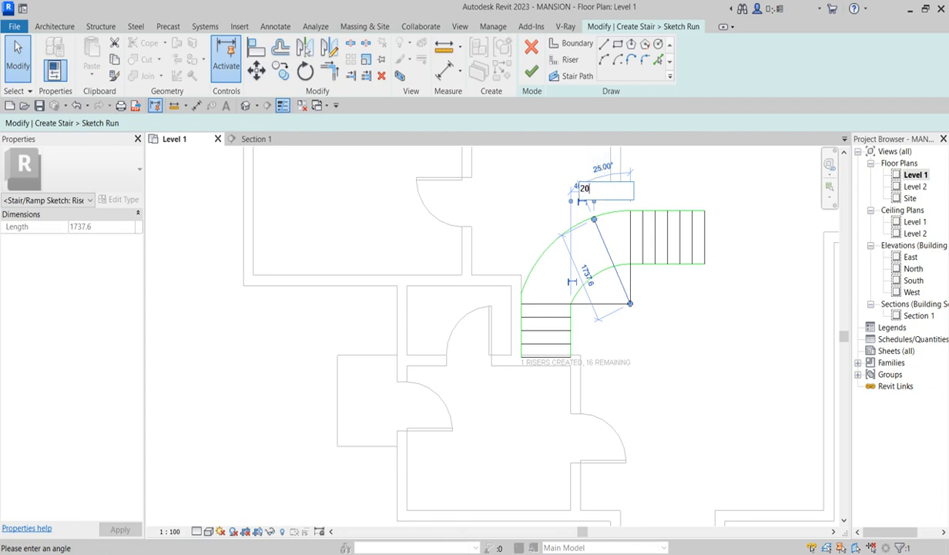
pyautogui.write('20')
pyautogui.press('Return')
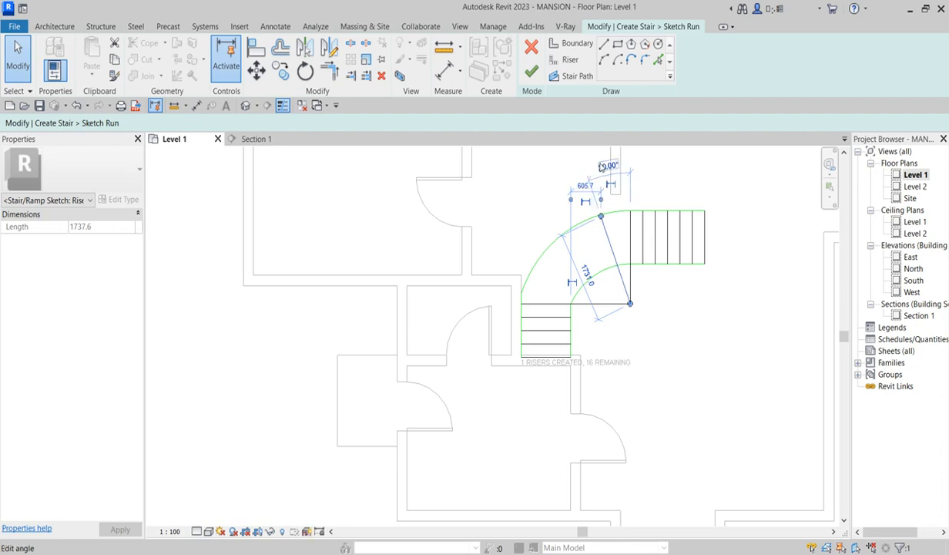
pyautogui.click(608, 166)
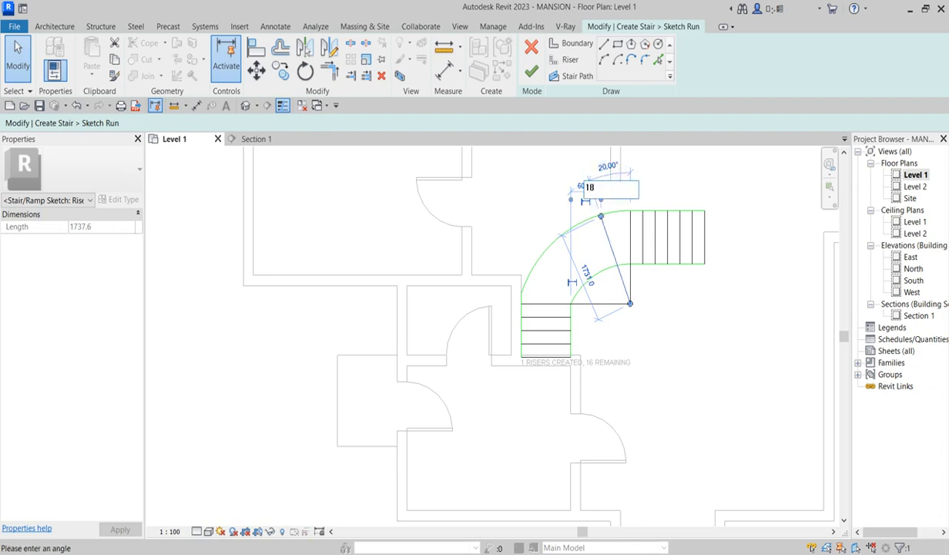
pyautogui.press('Return')
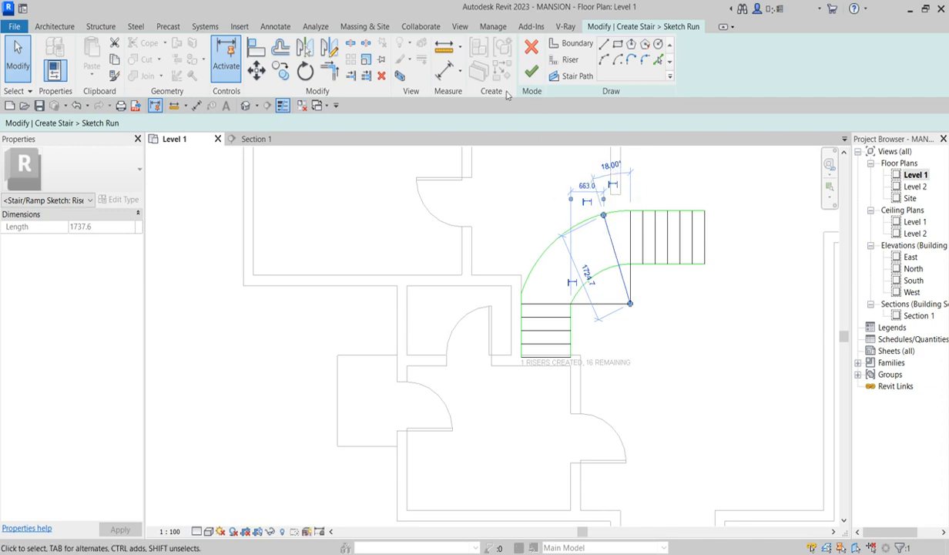
# Step: Rotate a copy of the 18° radial riser another 18° along the curve about the corner where the extended risers meet
pyautogui.click(305, 72)
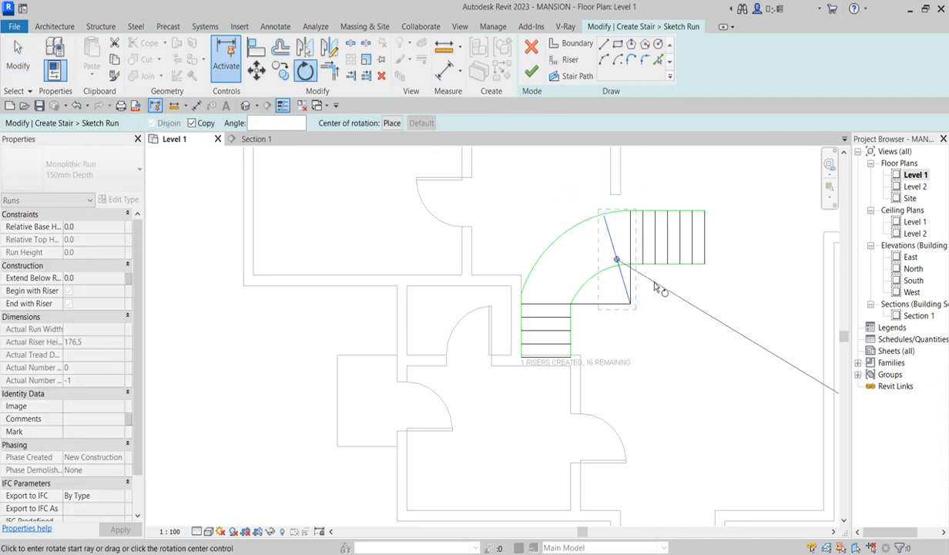
pyautogui.moveTo(616, 256); pyautogui.dragTo(630, 304)
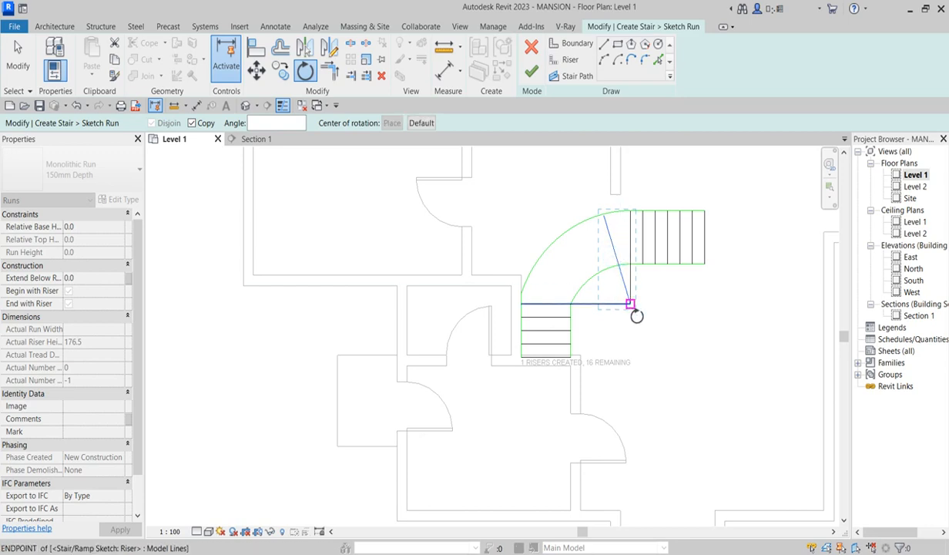
pyautogui.click(630, 210)
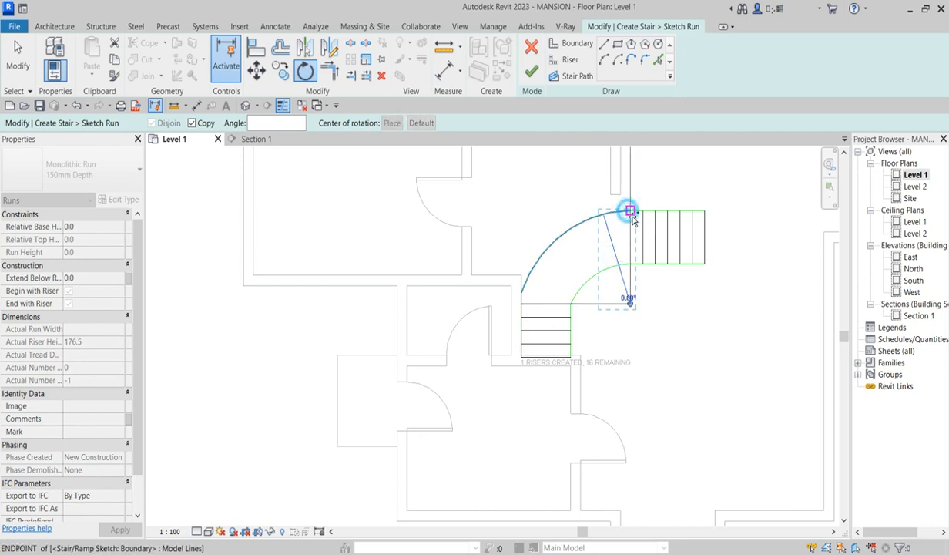
pyautogui.click(610, 221)
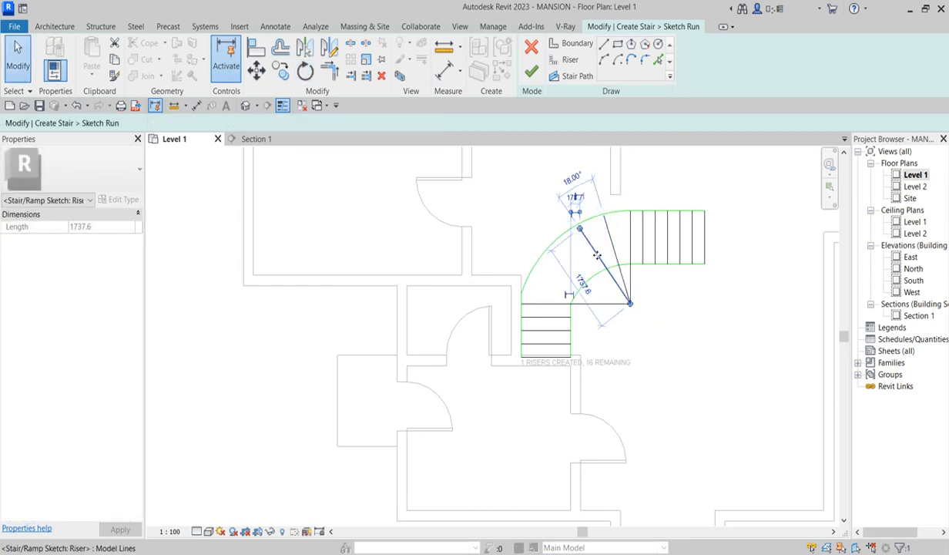
# Step: Rotate copies of both radial risers about the shared corner, by the angle from the vertical riser to the second radial riser
pyautogui.click(536, 231)
pyautogui.click(589, 243)
pyautogui.click(617, 239)
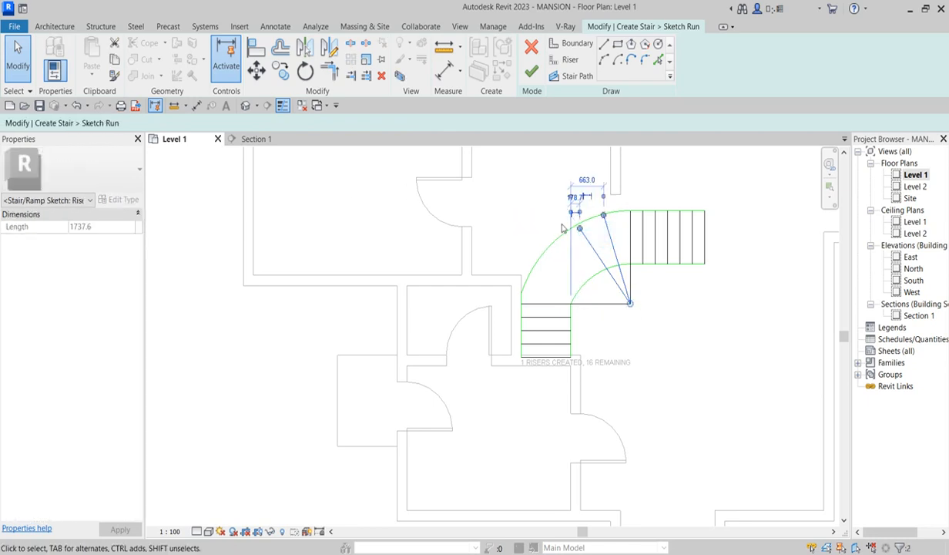
pyautogui.click(305, 70)
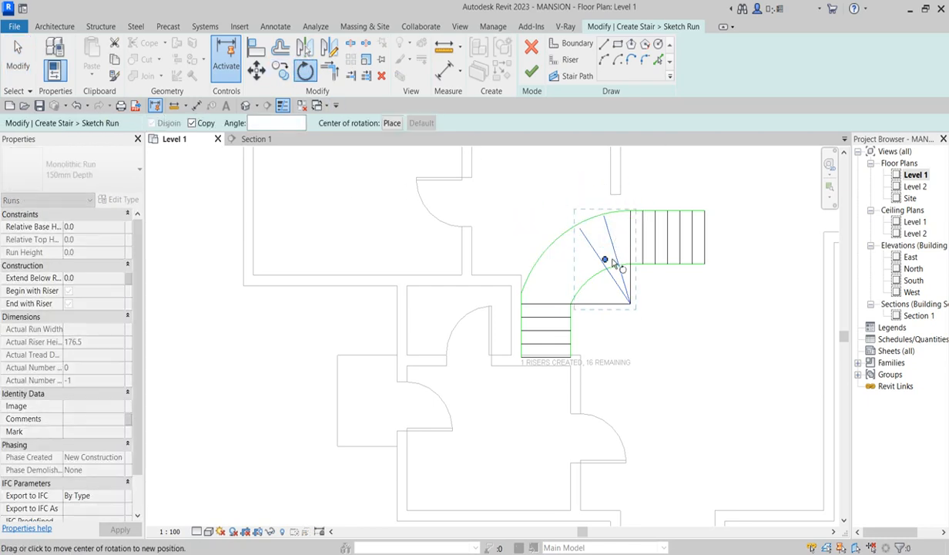
pyautogui.moveTo(605, 260); pyautogui.dragTo(631, 303)
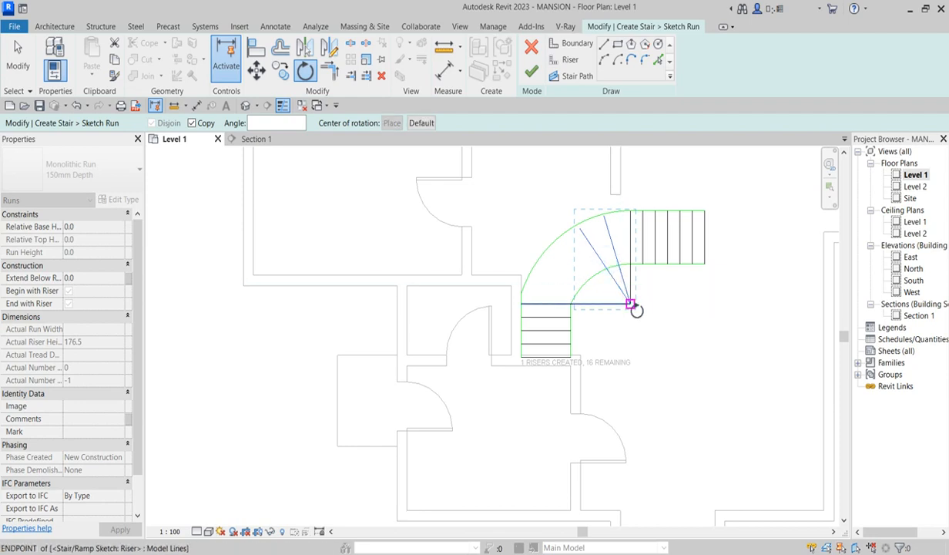
pyautogui.click(631, 211)
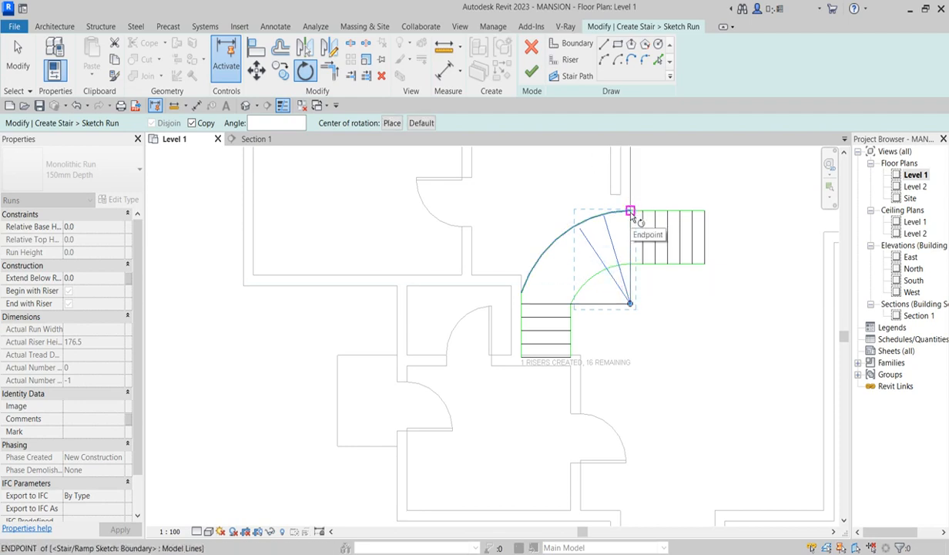
pyautogui.click(579, 227)
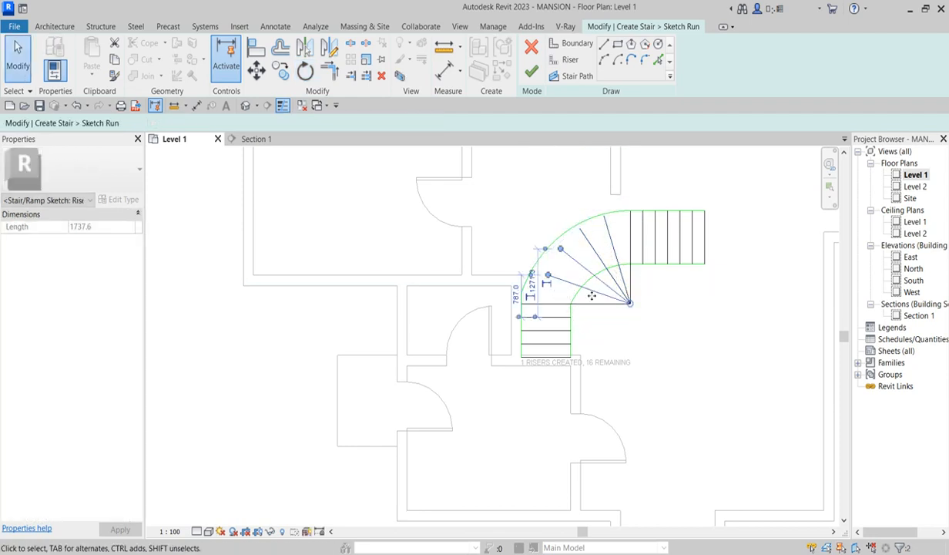
# Step: Extend the short radial risers to meet the outer arc boundary of the stair
pyautogui.click(628, 349)
pyautogui.scroll(1, 628, 349)
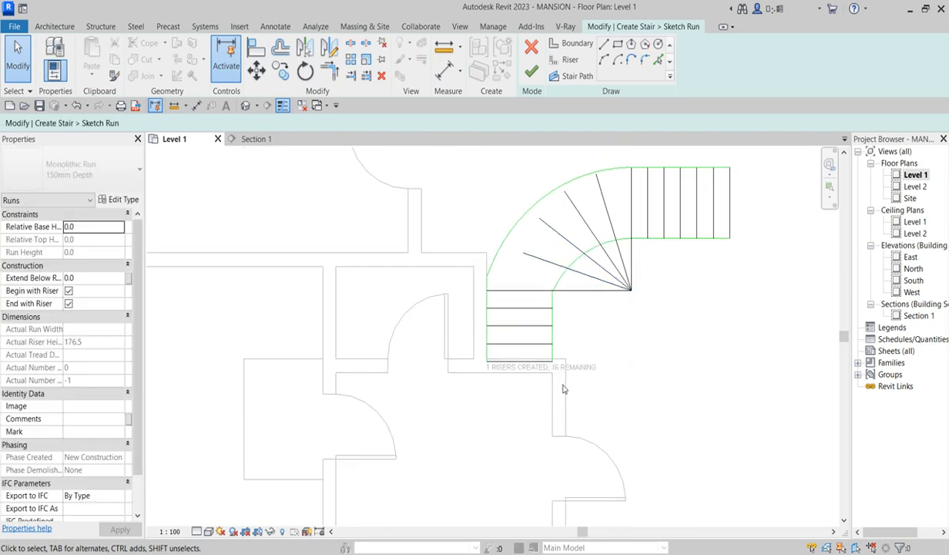
pyautogui.scroll(1, 530, 389)
pyautogui.scroll(-1, 622, 321)
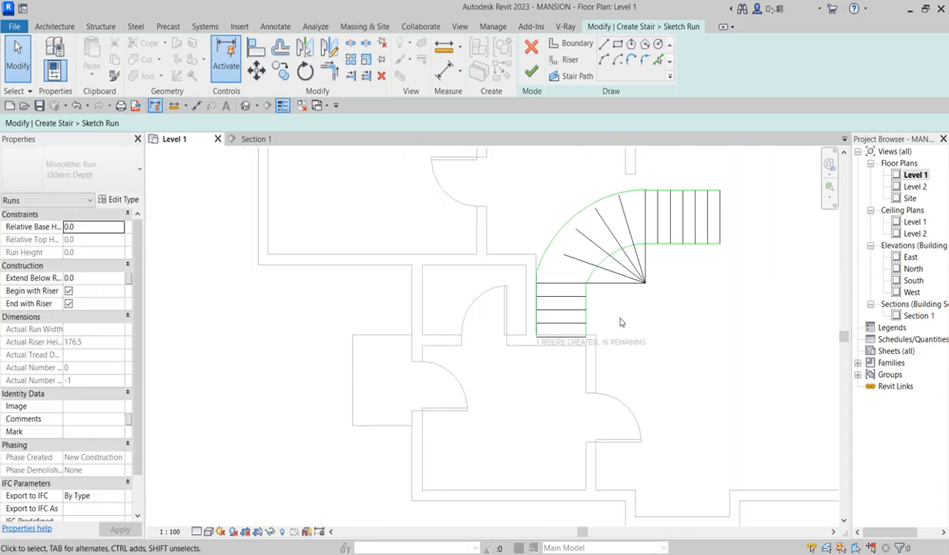
pyautogui.click(365, 75)
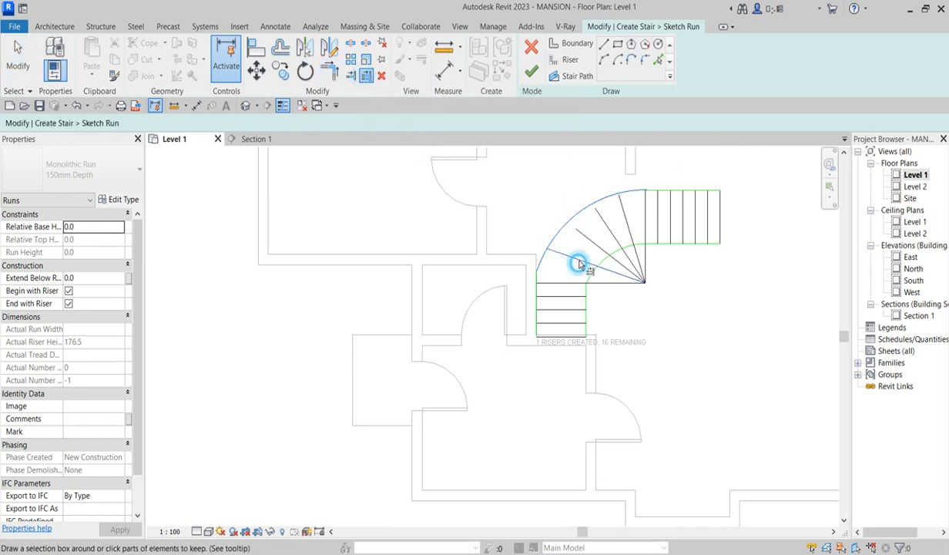
pyautogui.click(583, 235)
pyautogui.click(604, 221)
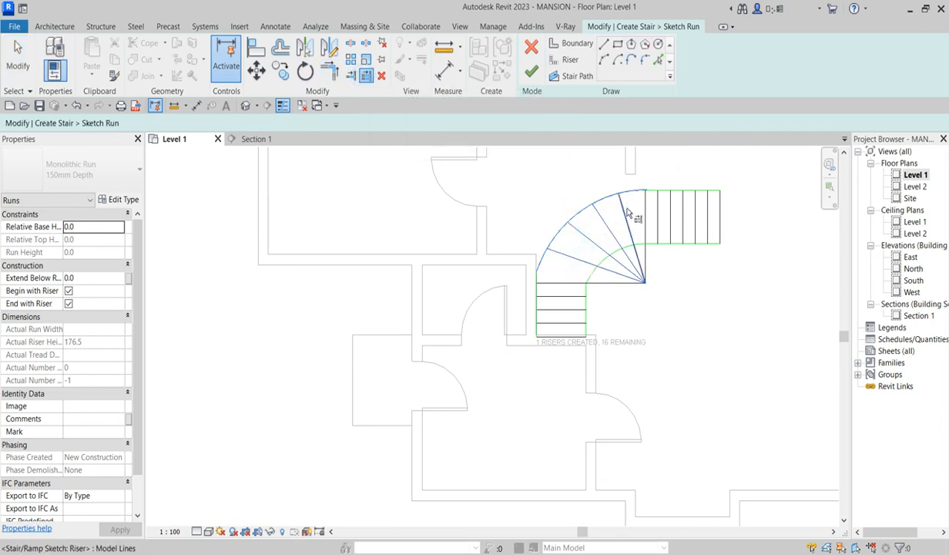
pyautogui.scroll(2, 614, 250)
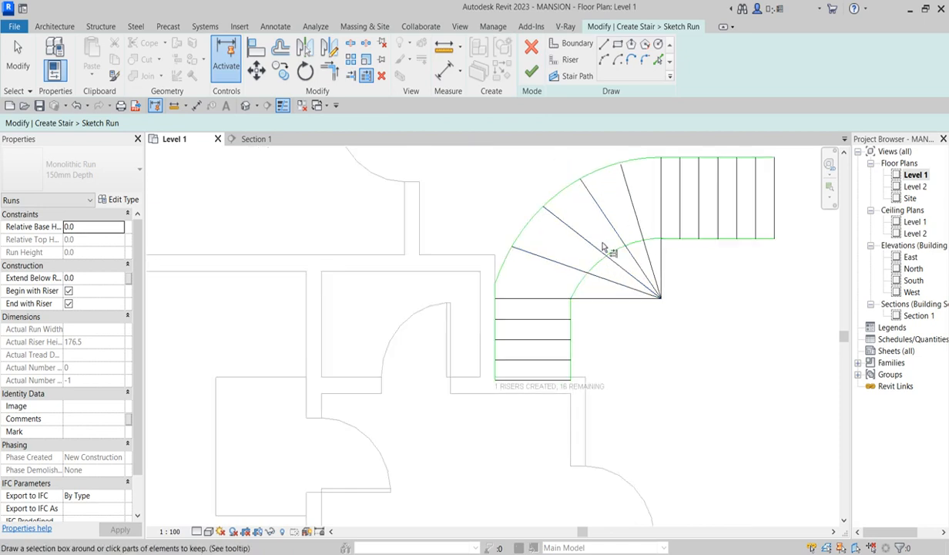
# Step: Trim the radial risers and the extended horizontal and vertical risers back to the inner arc boundary
pyautogui.click(610, 248)
pyautogui.click(619, 238)
pyautogui.click(637, 219)
pyautogui.click(657, 218)
pyautogui.click(599, 254)
pyautogui.click(577, 267)
pyautogui.click(562, 299)
# Step: Try to finish the curved run sketch without a sketched stair path
pyautogui.scroll(-3, 557, 307)
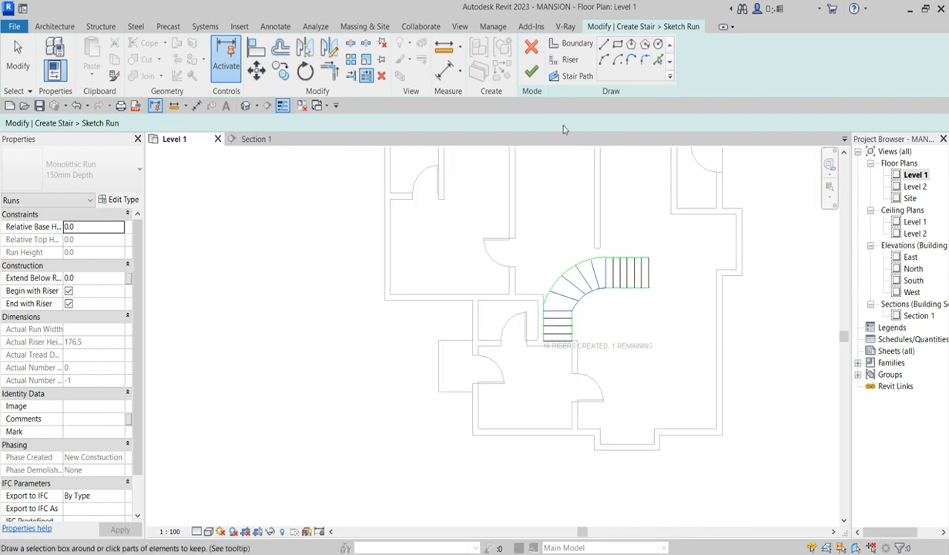
pyautogui.scroll(2, 595, 362)
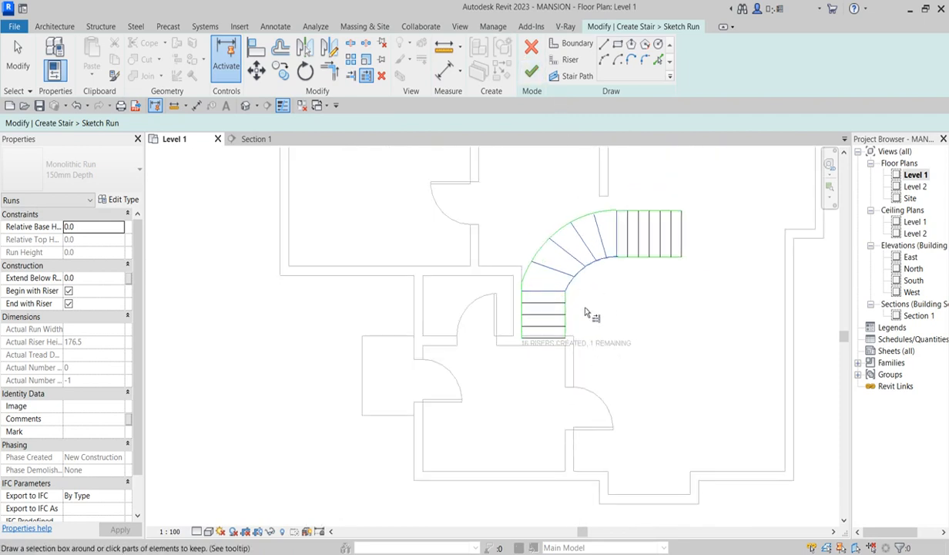
pyautogui.scroll(3, 532, 296)
pyautogui.scroll(-3, 504, 369)
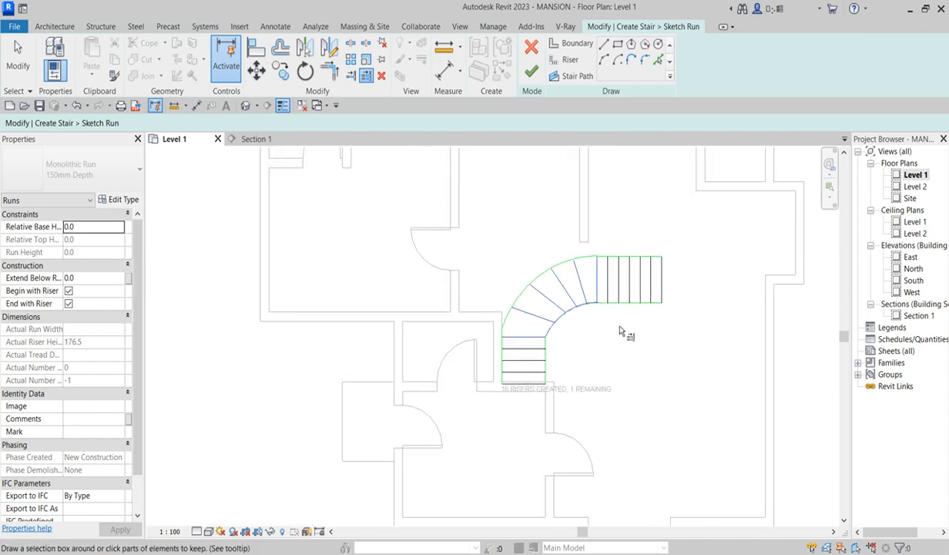
pyautogui.click(529, 74)
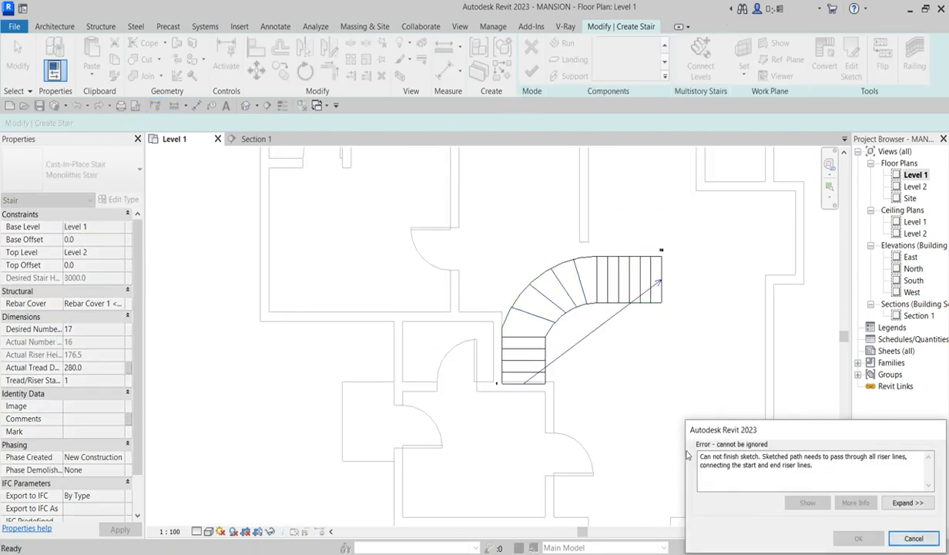
pyautogui.click(913, 537)
# Step: Sketch straight stair path lines along the centre of the horizontal flight and the vertical flight, ending where the curve begins
pyautogui.scroll(2, 616, 309)
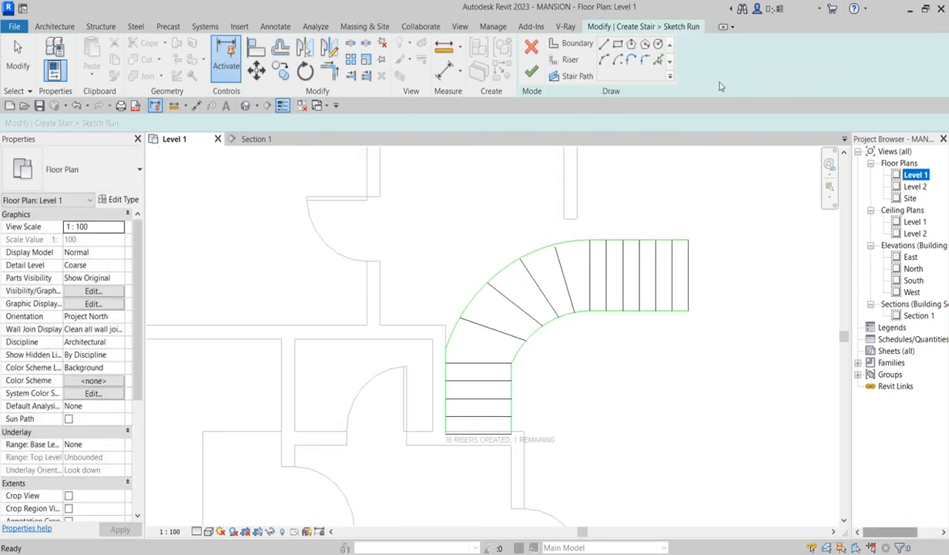
pyautogui.click(571, 76)
pyautogui.click(689, 276)
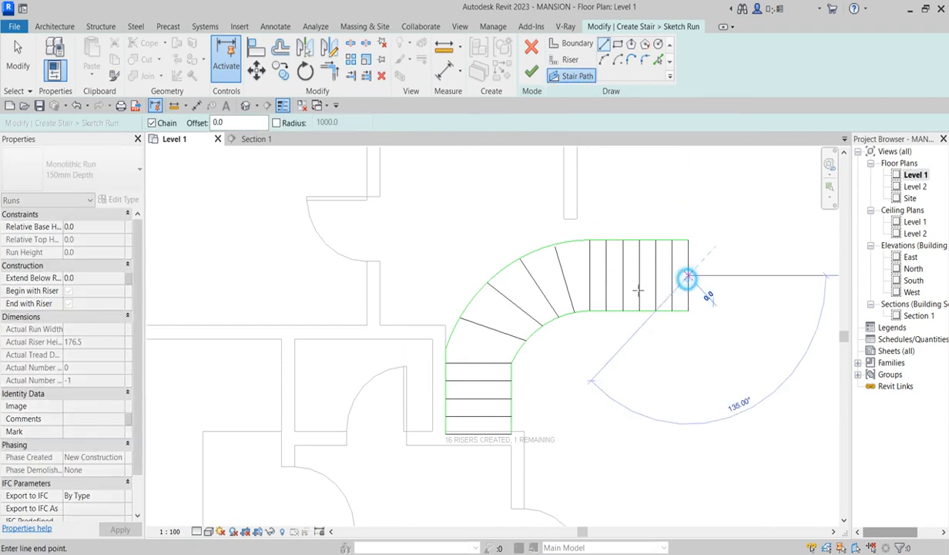
pyautogui.click(587, 278)
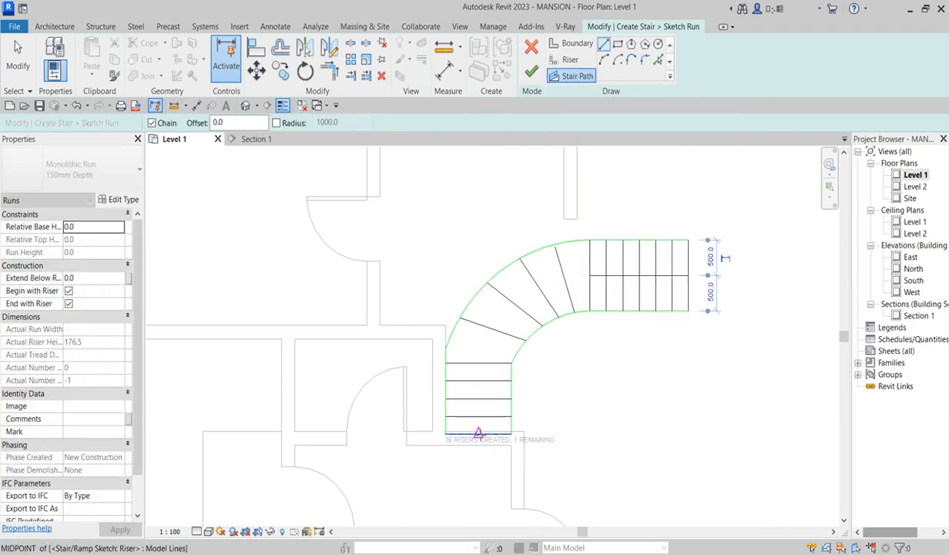
pyautogui.click(479, 434)
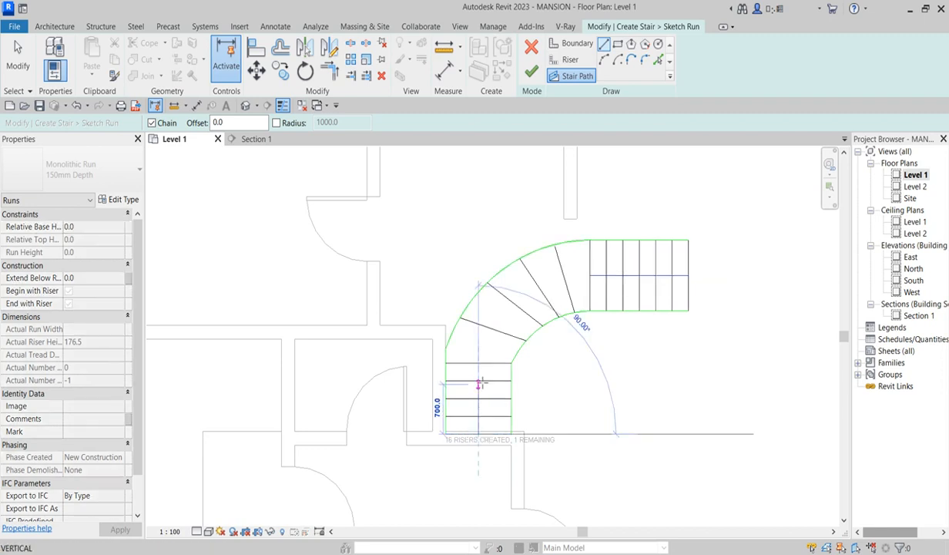
pyautogui.click(481, 362)
# Step: Join the two straight stair path lines with a start-end-radius arc along the middle of the curved treads
pyautogui.click(605, 60)
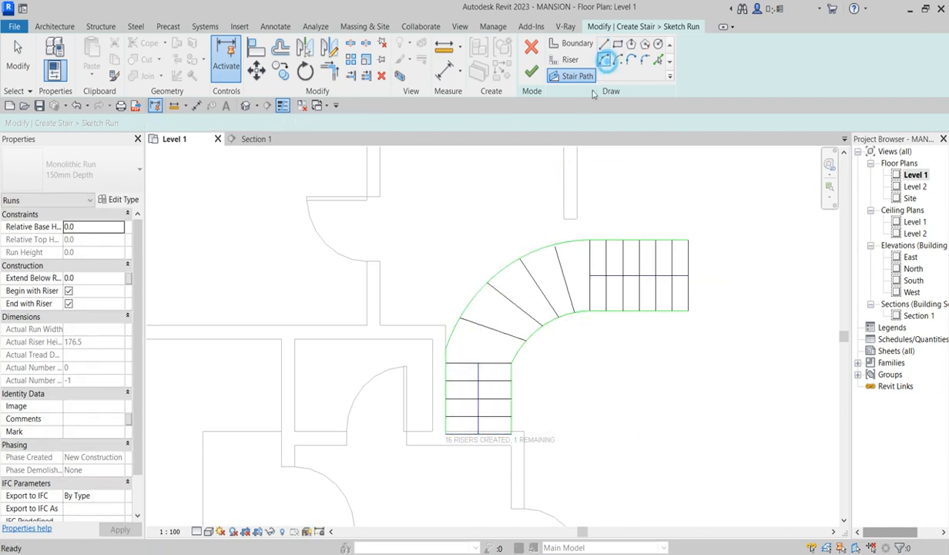
pyautogui.click(478, 363)
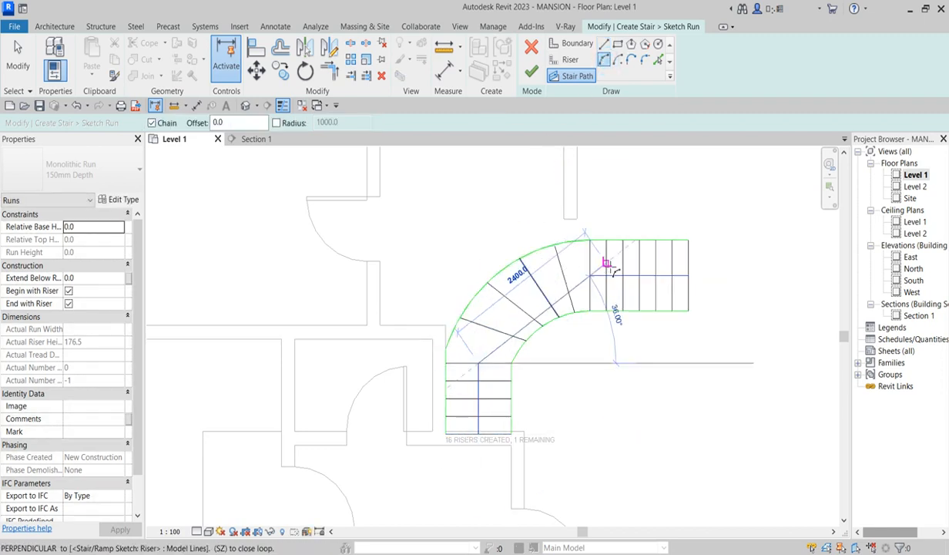
pyautogui.click(590, 275)
pyautogui.click(541, 301)
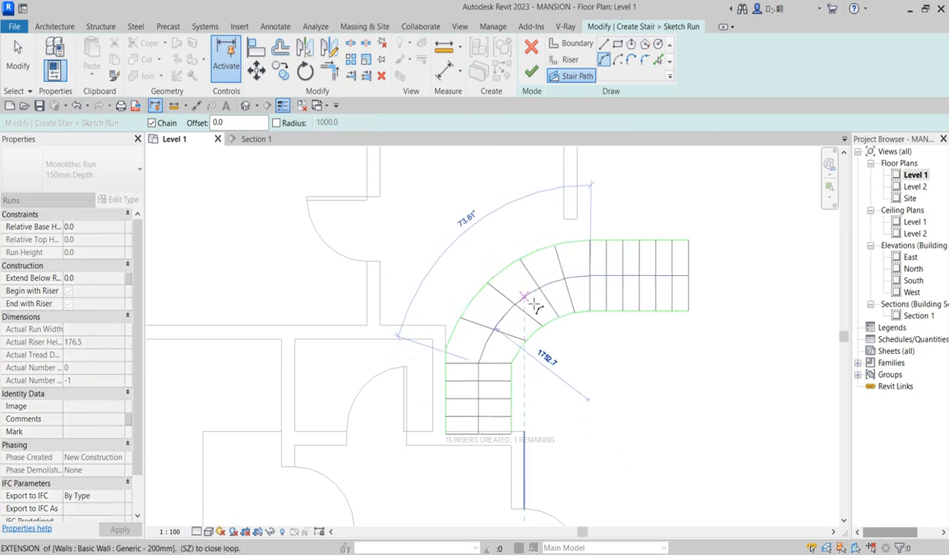
# Step: Try to finish the run sketch with the stair path, return to sketching and leave the arc command
pyautogui.click(531, 72)
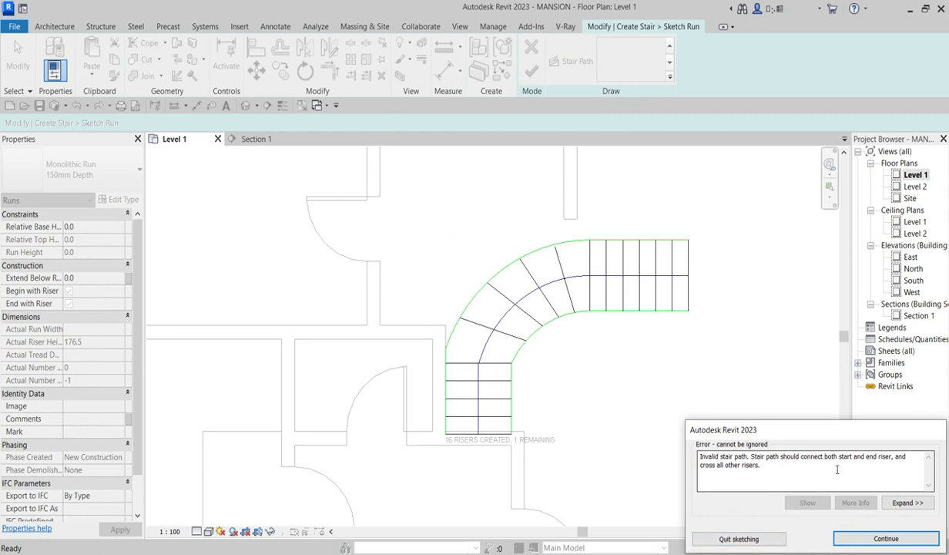
pyautogui.click(887, 539)
pyautogui.scroll(4, 590, 458)
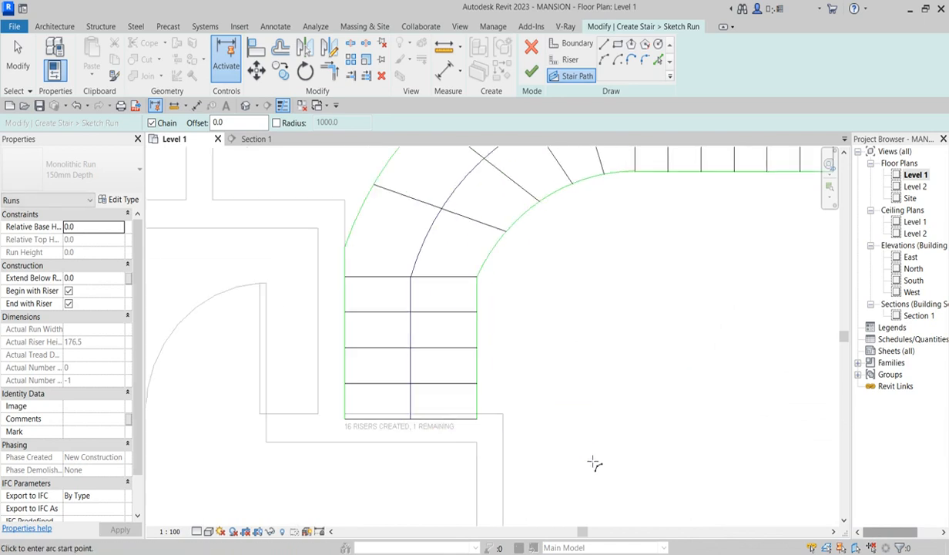
pyautogui.press('Escape')
# Step: Extend the last radial riser before the horizontal flight to the outer arc boundary
pyautogui.scroll(-2, 525, 413)
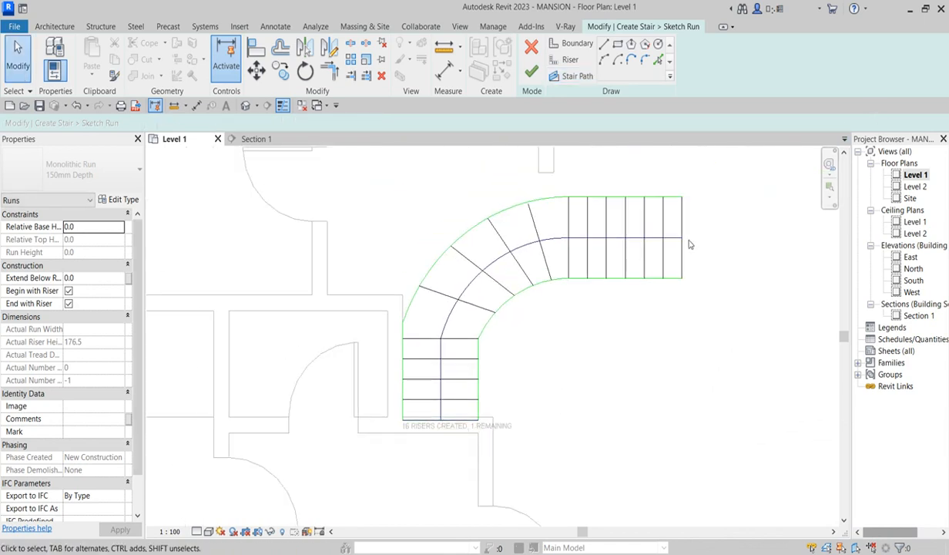
pyautogui.scroll(2, 561, 233)
pyautogui.scroll(2, 529, 244)
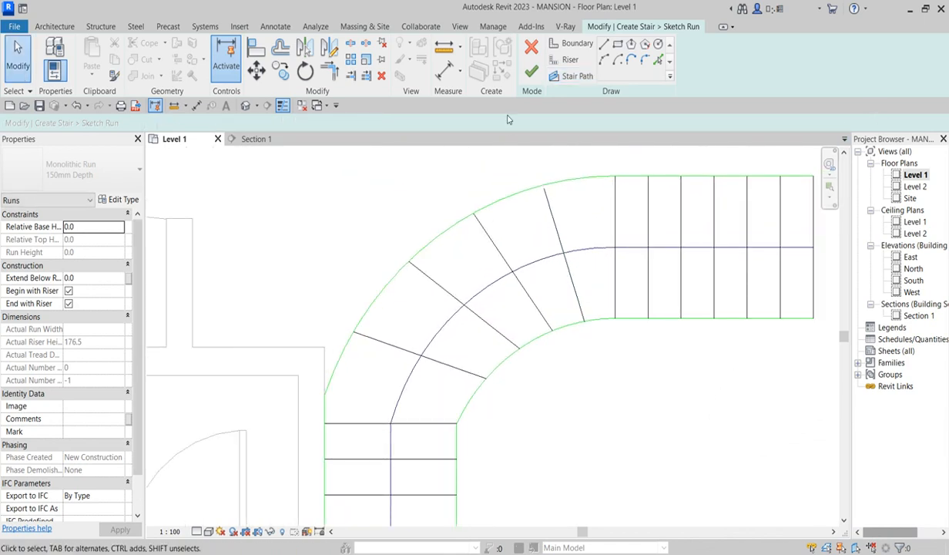
pyautogui.click(350, 75)
pyautogui.click(506, 199)
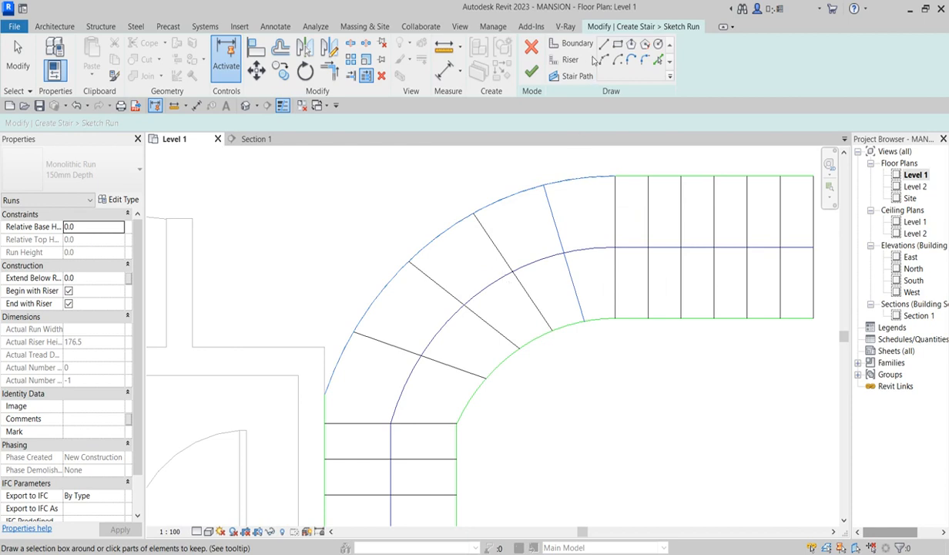
# Step: Try to finish the run sketch, return to sketching and examine where the stair path meets the risers
pyautogui.click(532, 72)
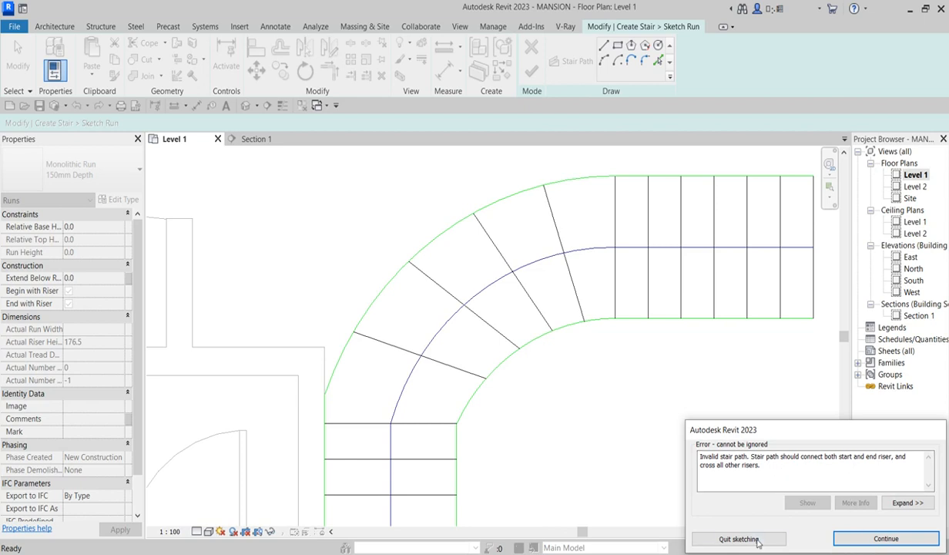
pyautogui.click(855, 539)
pyautogui.scroll(-4, 542, 404)
pyautogui.press('Escape')
pyautogui.scroll(5, 494, 424)
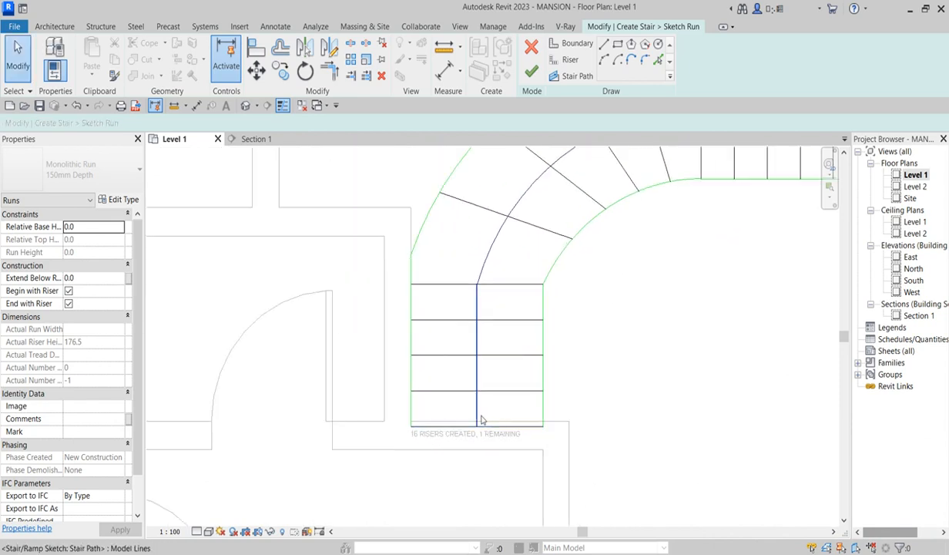
pyautogui.scroll(-3, 493, 401)
pyautogui.scroll(3, 759, 270)
pyautogui.scroll(2, 356, 421)
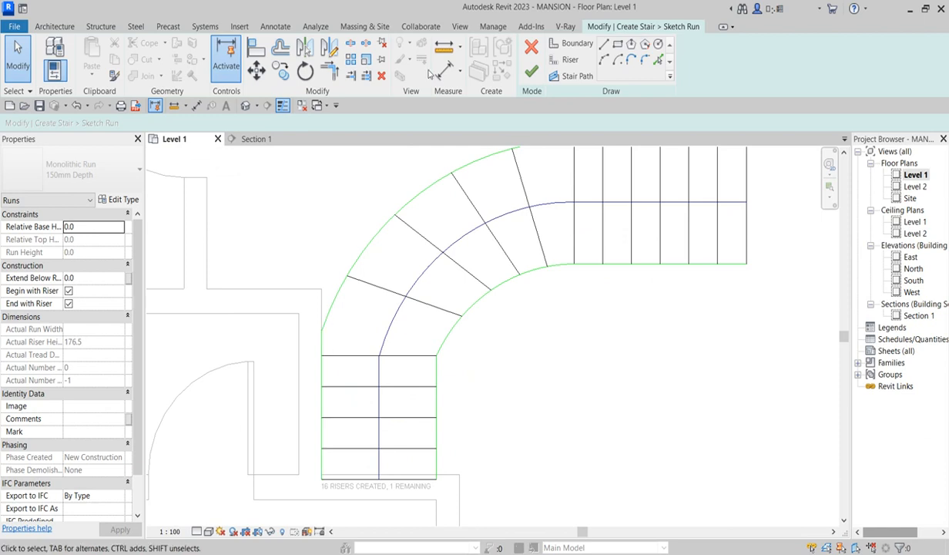
pyautogui.click(329, 69)
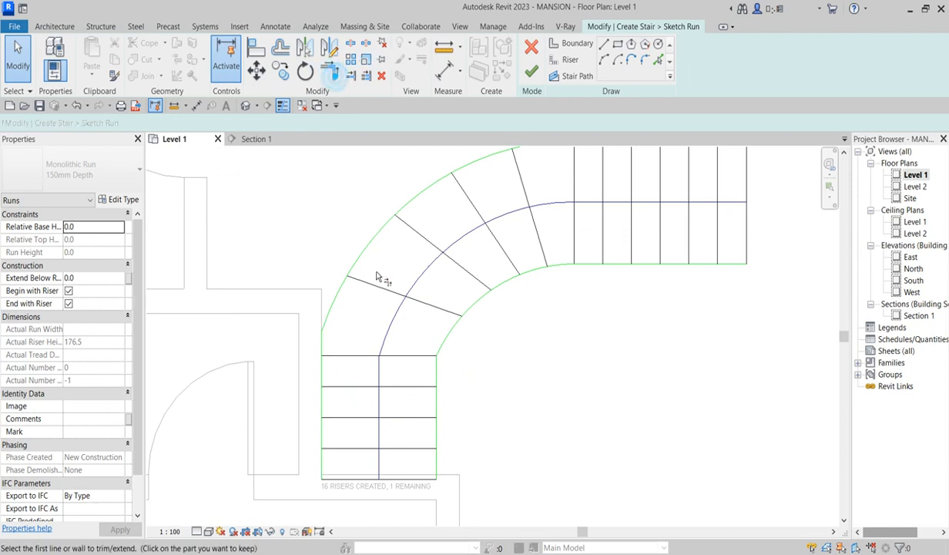
pyautogui.click(323, 342)
pyautogui.press('Escape')
pyautogui.press('Escape')
pyautogui.scroll(2, 397, 373)
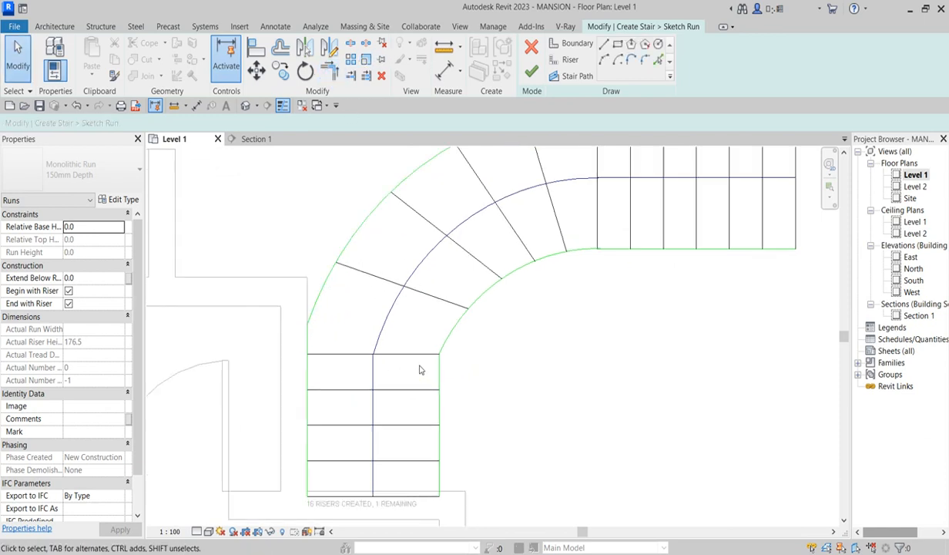
# Step: Delete the two straight stair path lines and the stair path arc from the curved run sketch
pyautogui.scroll(-3, 433, 358)
pyautogui.rightClick(631, 242)
pyautogui.click(665, 249)
pyautogui.click(594, 275)
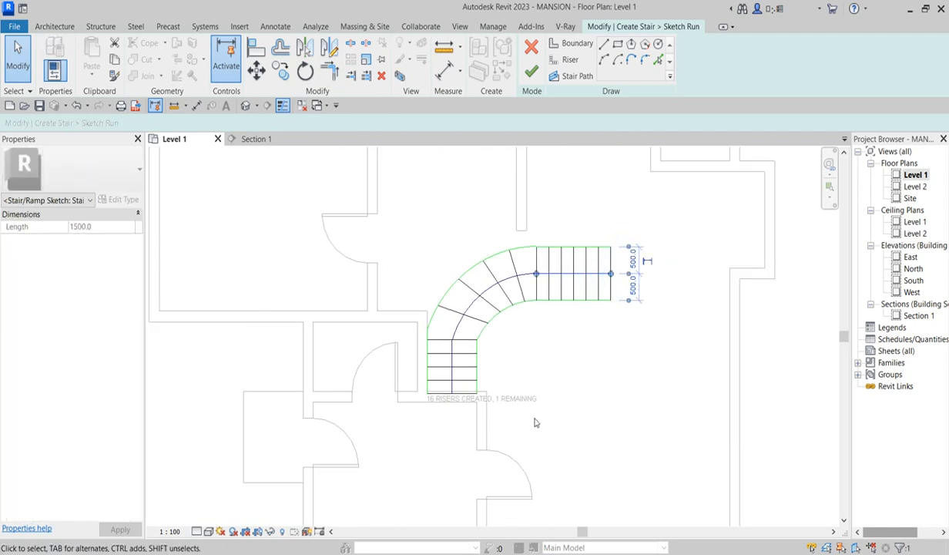
pyautogui.scroll(2, 473, 420)
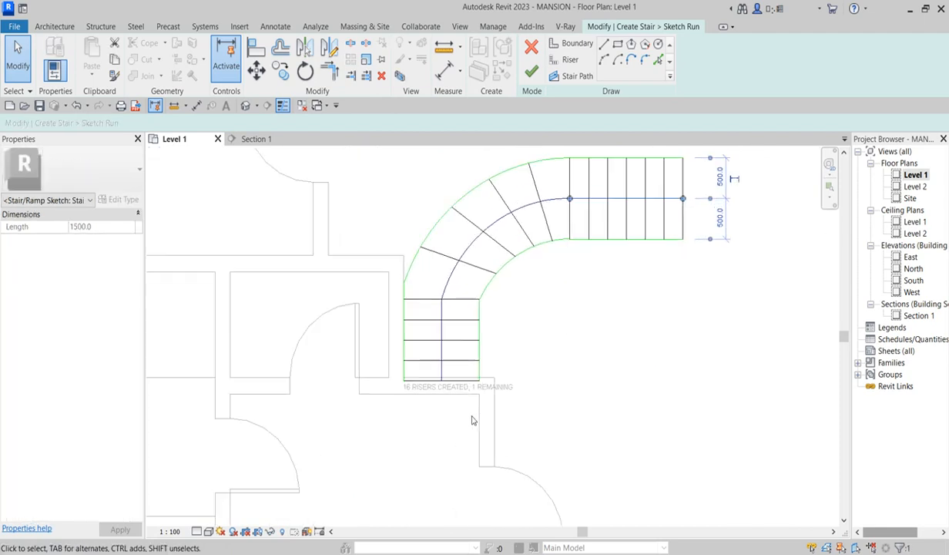
pyautogui.click(529, 404)
pyautogui.press('Delete')
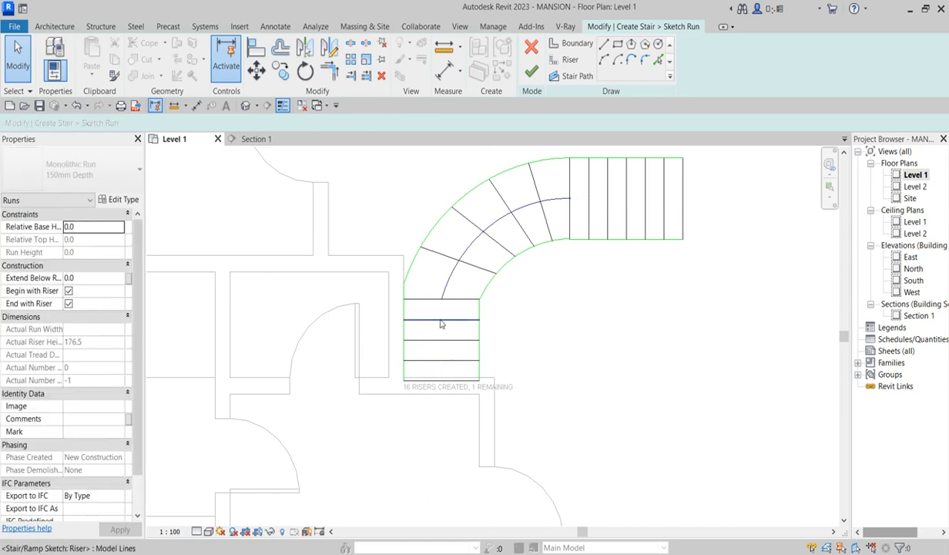
pyautogui.press('Delete')
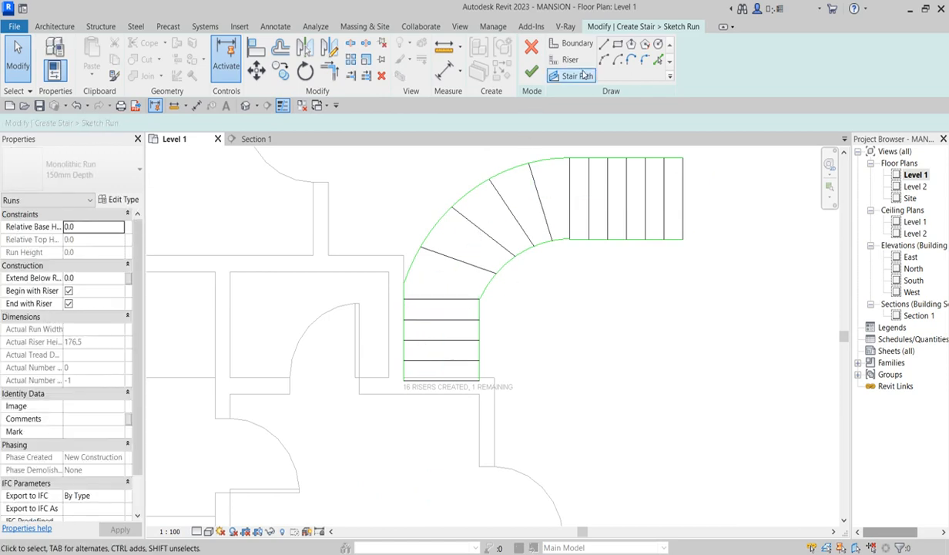
# Step: Sketch a 1500 mm stair path line along the centre of the horizontal flight, from its end riser to the start of the curve
pyautogui.click(553, 76)
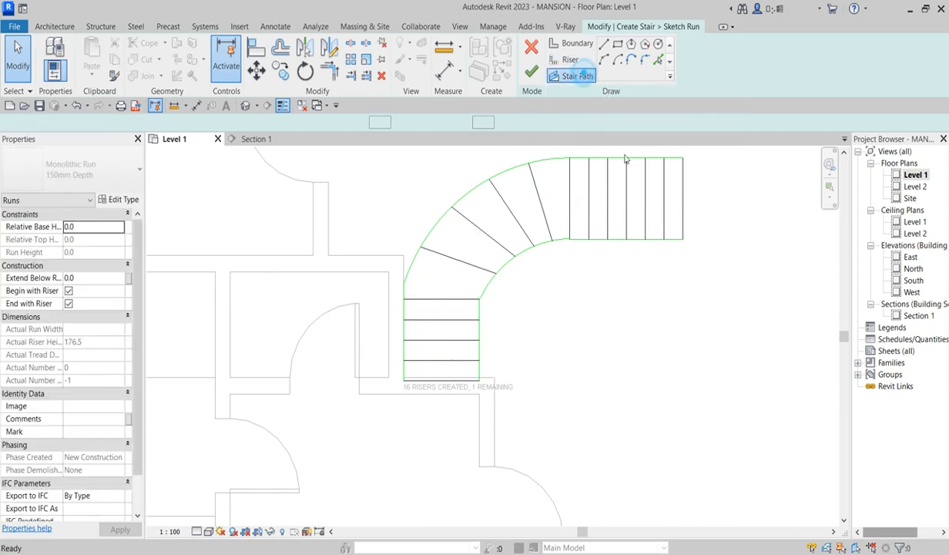
pyautogui.click(682, 201)
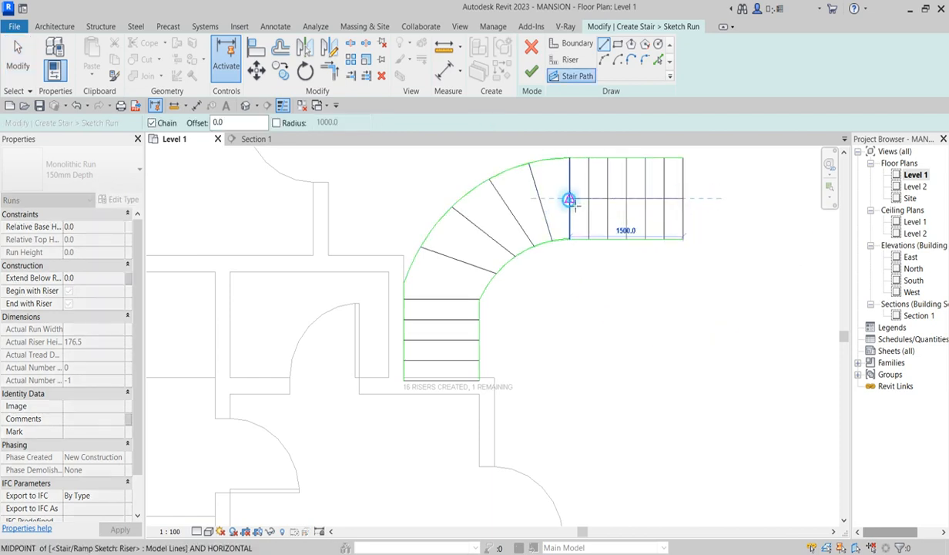
pyautogui.click(571, 201)
pyautogui.press('Escape')
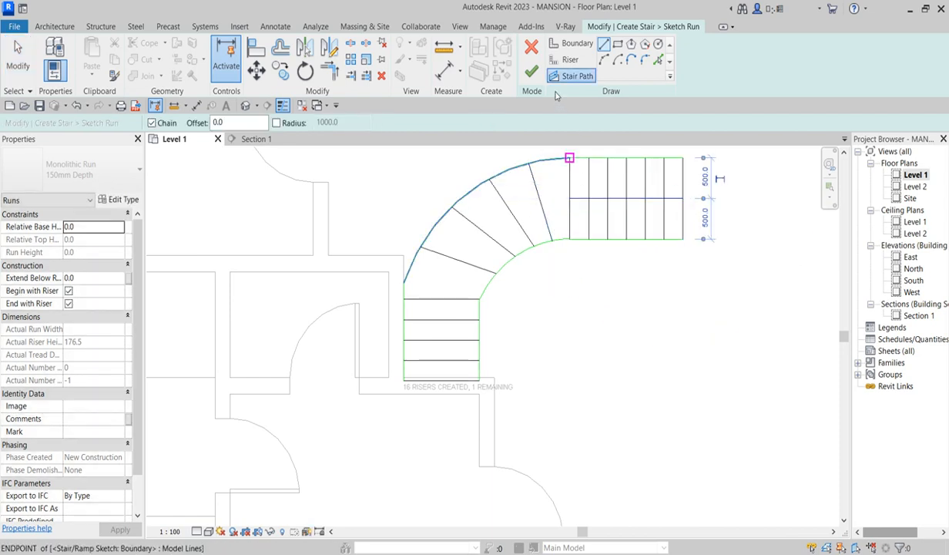
# Step: Continue the stair path with a tangent start-end-radius arc of about 1791 mm radius to the midpoint of the vertical flight's first riser
pyautogui.click(605, 62)
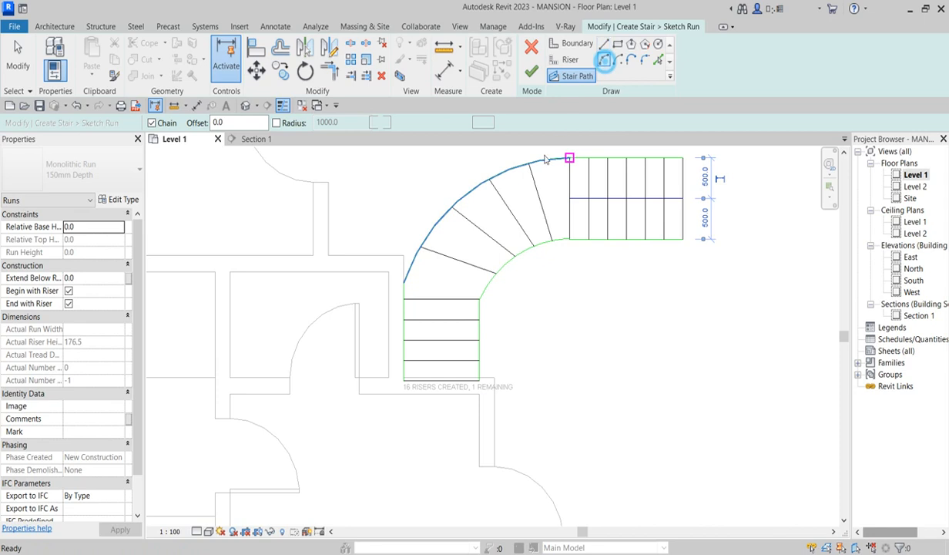
pyautogui.click(571, 199)
pyautogui.click(441, 299)
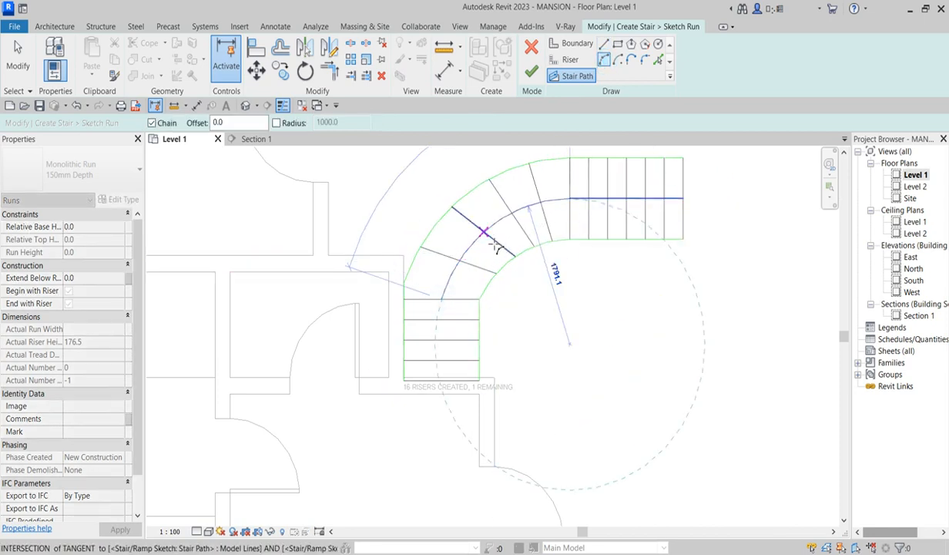
pyautogui.click(545, 273)
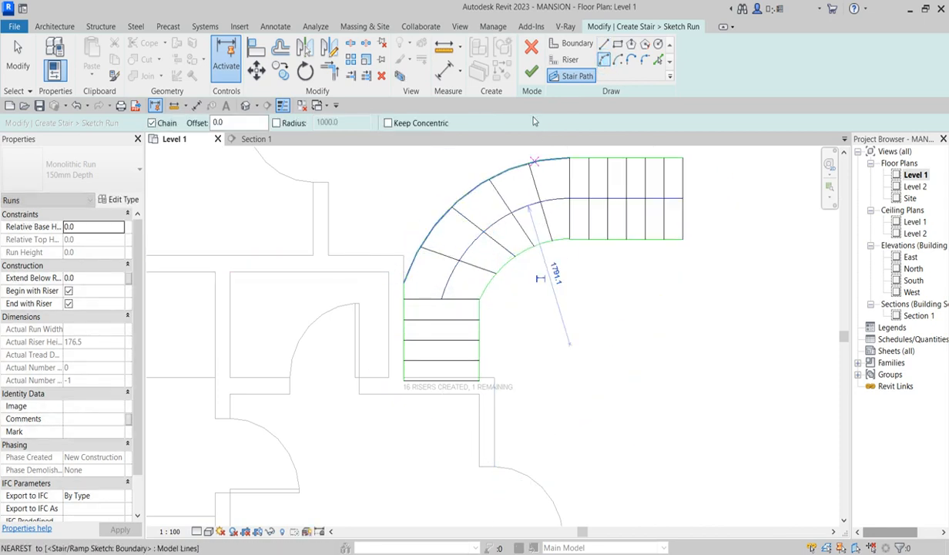
# Step: Sketch a 1000 mm stair path line down the centre of the vertical flight, and finish the run sketch and the stair
pyautogui.click(605, 45)
pyautogui.click(444, 303)
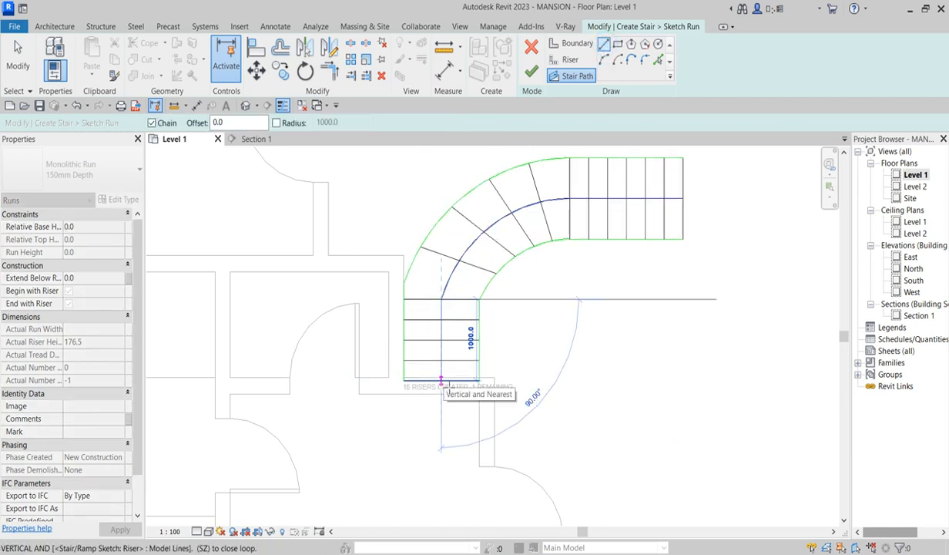
pyautogui.click(440, 380)
pyautogui.click(533, 70)
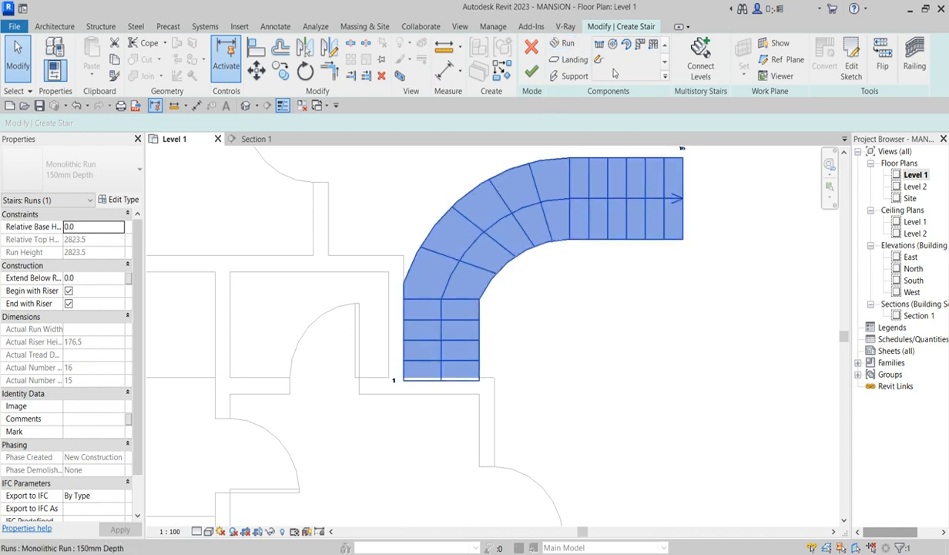
pyautogui.click(530, 74)
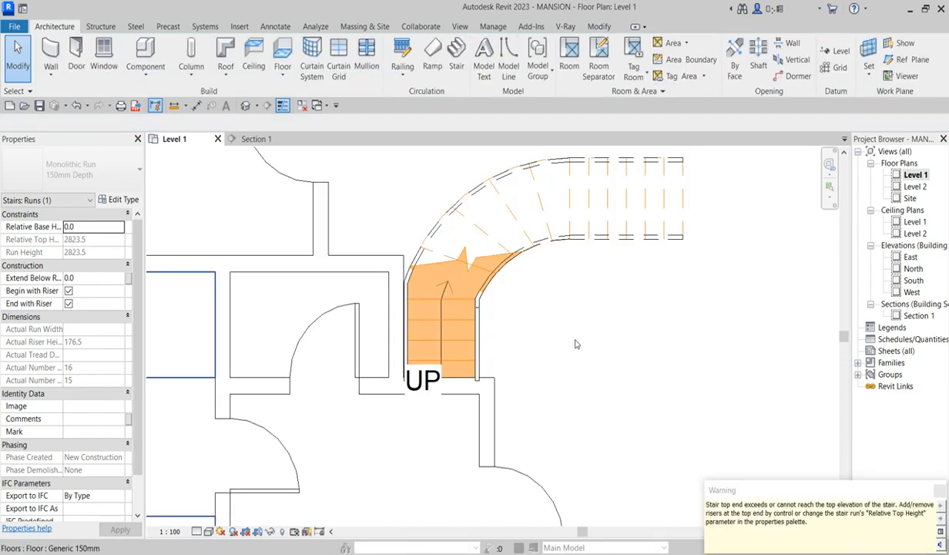
# Step: Flip the curved stair's up direction so it starts from the horizontal flight, and clear the selection
pyautogui.click(568, 344)
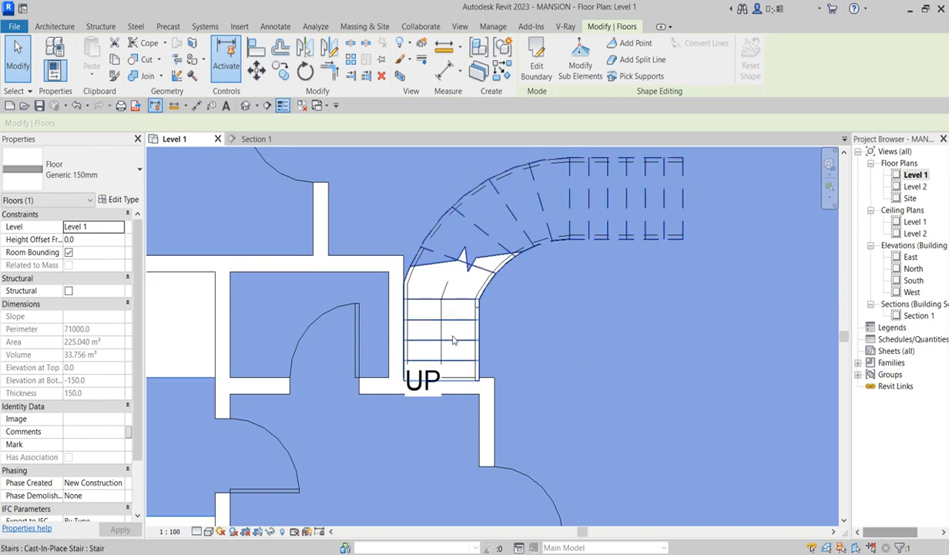
pyautogui.click(460, 297)
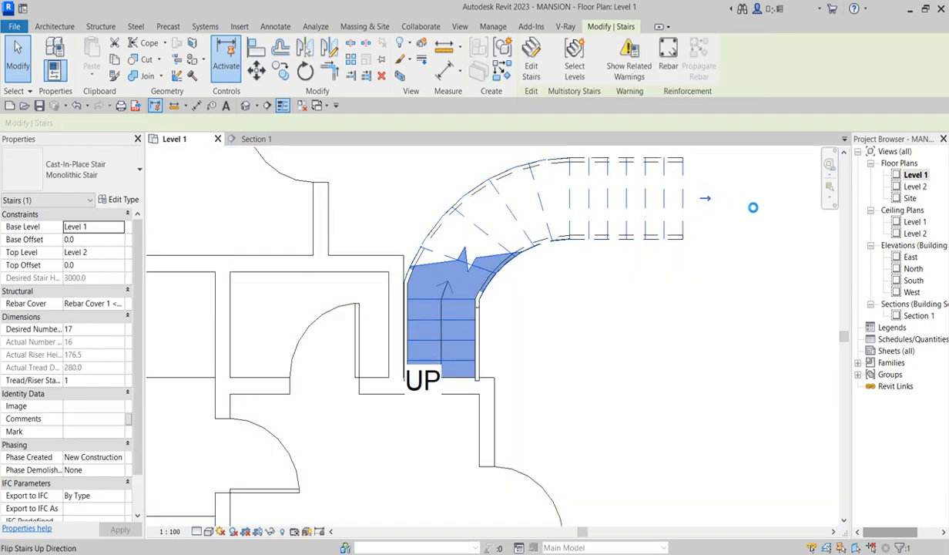
pyautogui.click(535, 265)
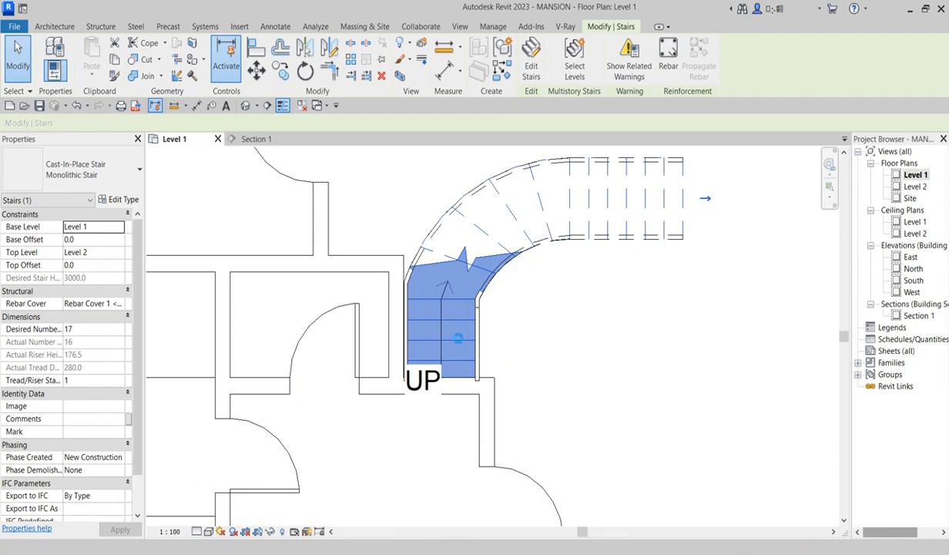
pyautogui.click(691, 347)
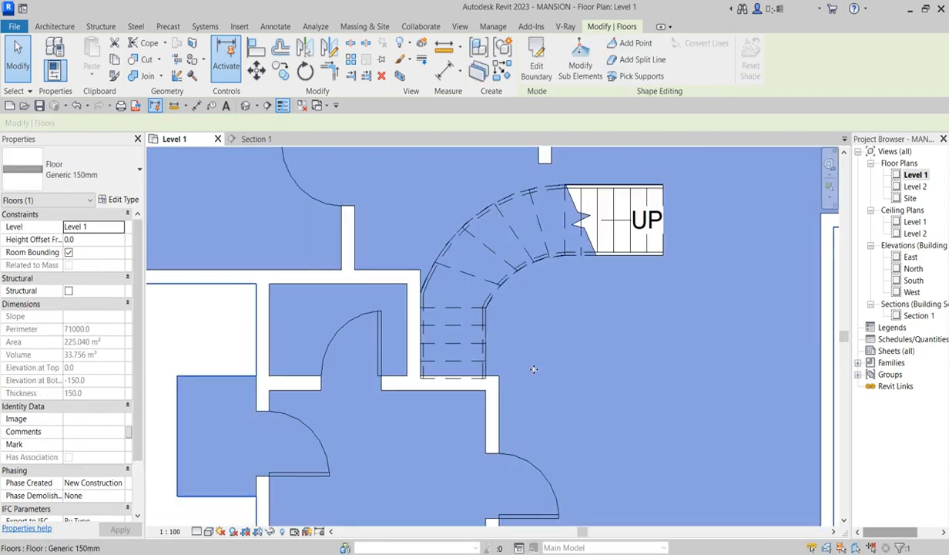
pyautogui.scroll(-5, 691, 347)
pyautogui.click(329, 383)
# Step: Turn off the thin lines display and review the whole Level 1 plan with both stairs
pyautogui.scroll(-5, 582, 319)
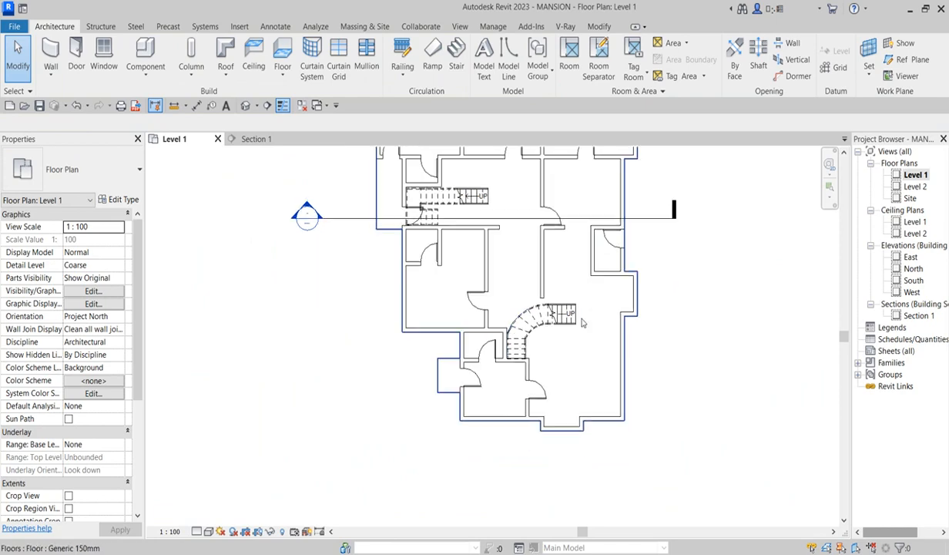
pyautogui.scroll(3, 579, 358)
pyautogui.scroll(-4, 578, 358)
pyautogui.scroll(2, 548, 380)
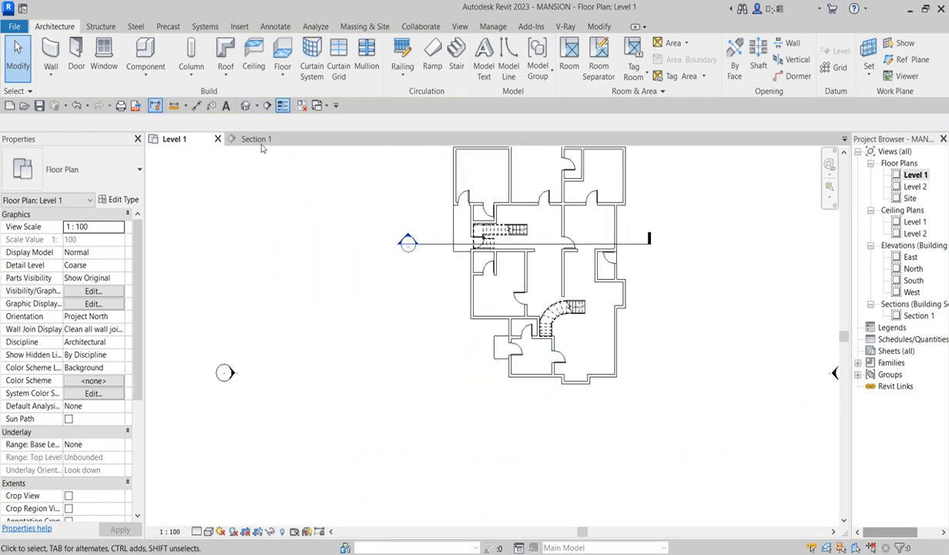
pyautogui.click(281, 105)
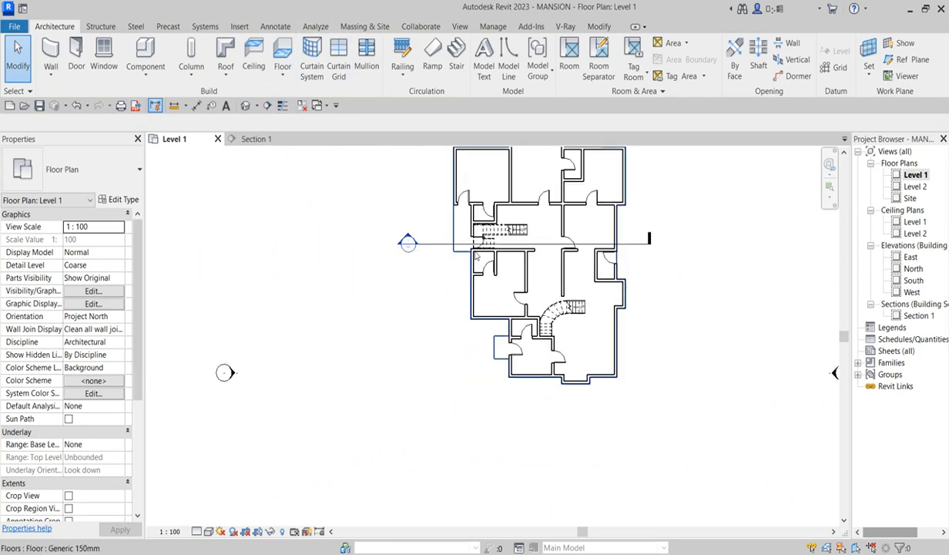
pyautogui.scroll(5, 712, 357)
pyautogui.scroll(-5, 712, 357)
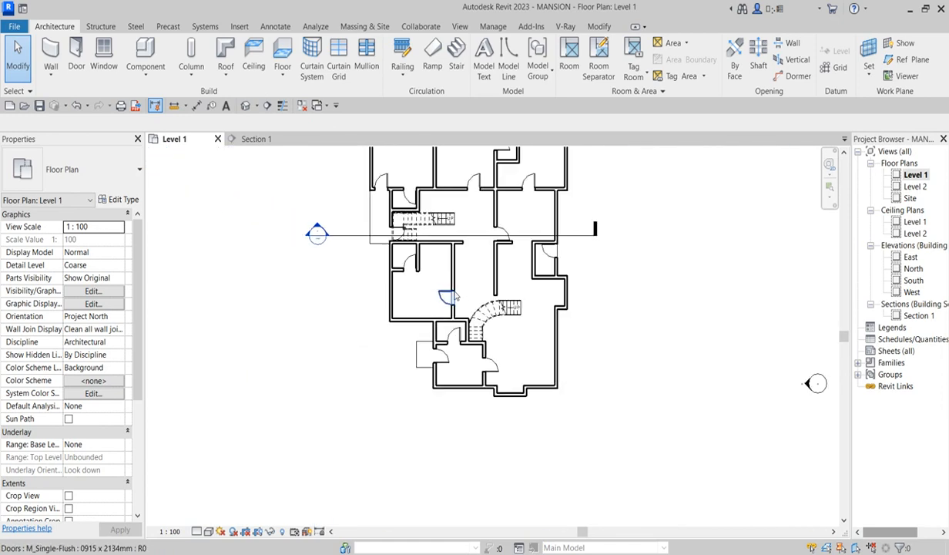
pyautogui.scroll(4, 508, 193)
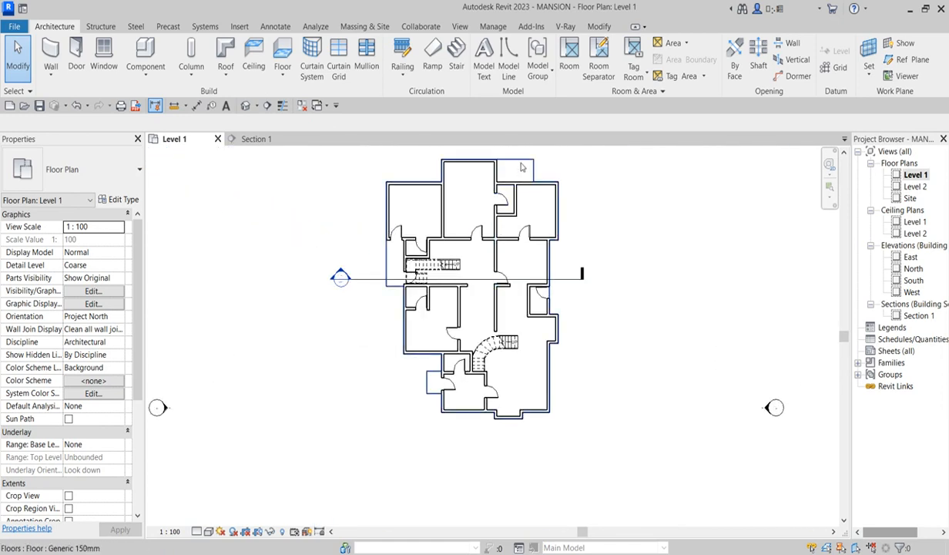
pyautogui.click(617, 173)
pyautogui.scroll(-3, 389, 309)
pyautogui.scroll(5, 439, 281)
pyautogui.scroll(-6, 451, 339)
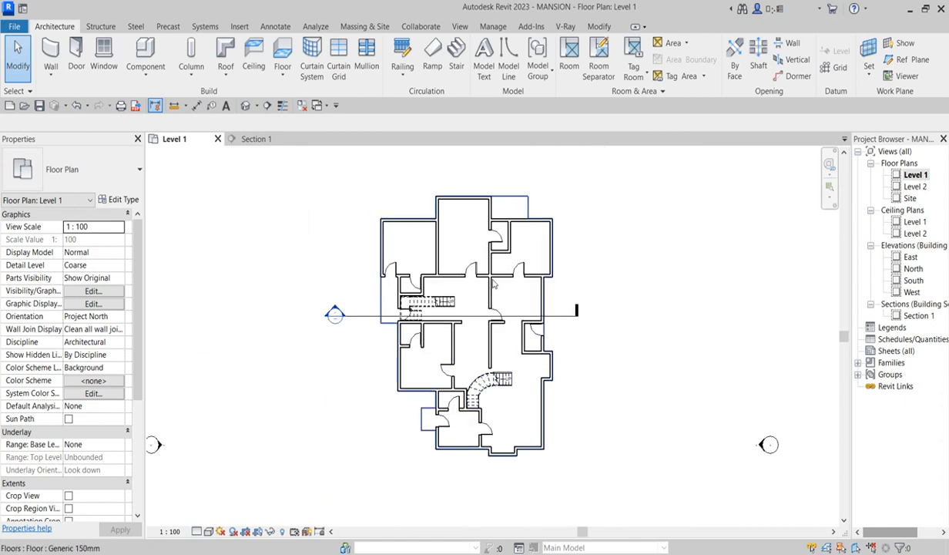
pyautogui.scroll(2, 539, 312)
pyautogui.scroll(-3, 609, 296)
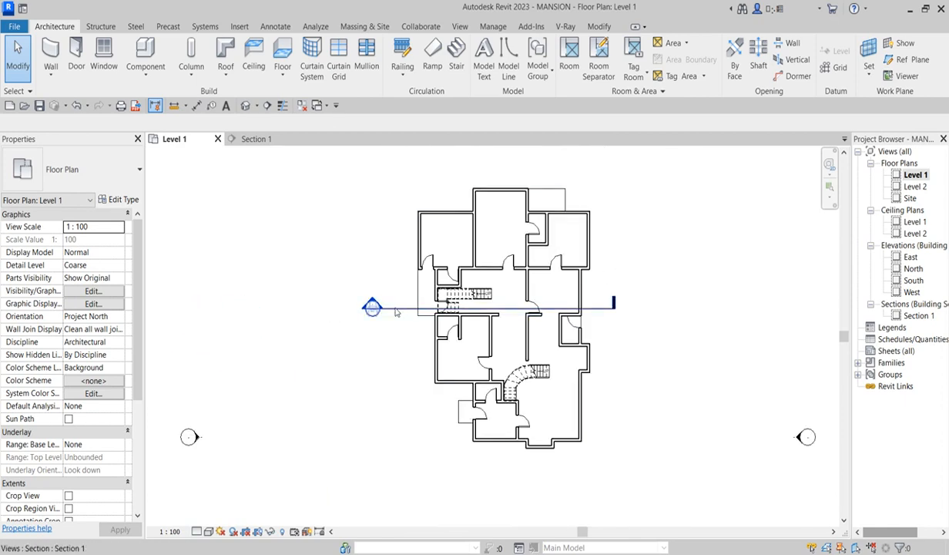
# Step: Start placing M_Fixed windows and rename the 0406 x 0610mm type to "long w"
pyautogui.click(104, 57)
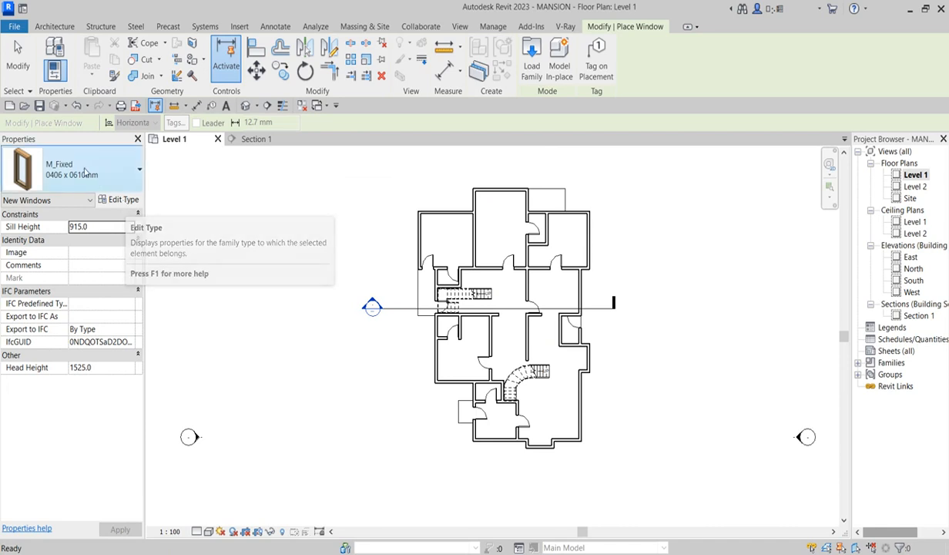
pyautogui.click(120, 202)
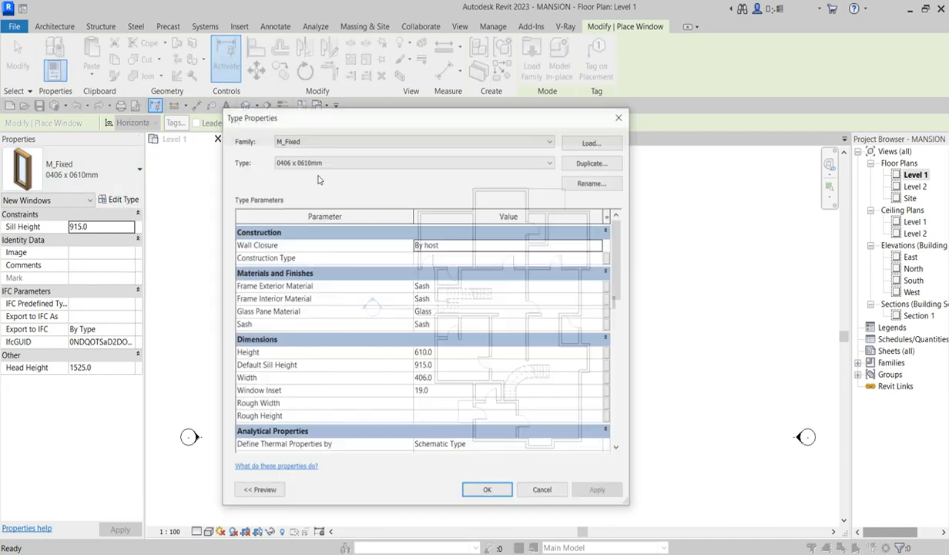
pyautogui.click(593, 183)
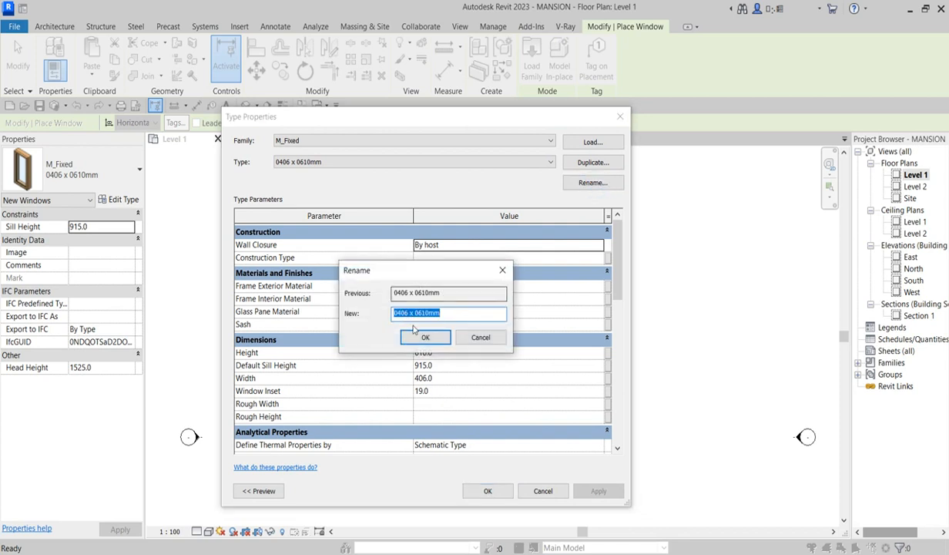
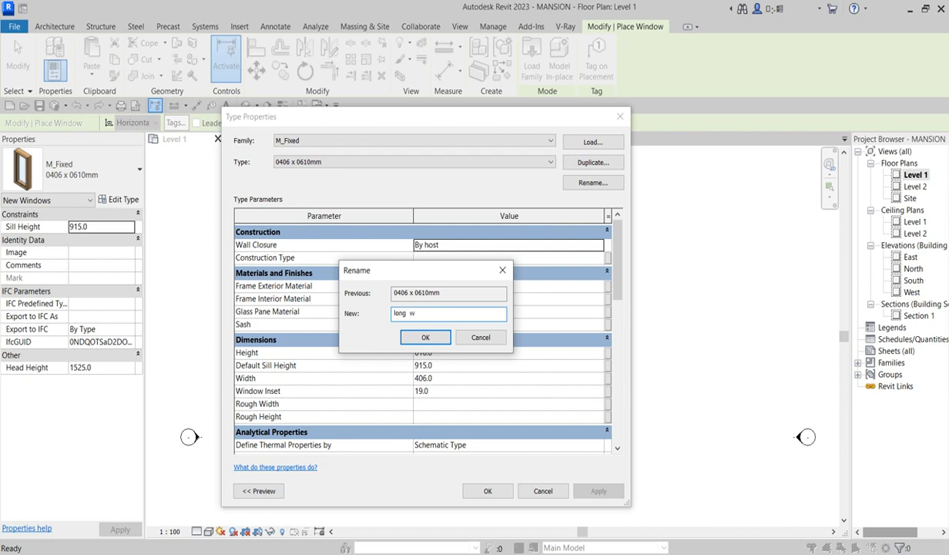
pyautogui.click(423, 338)
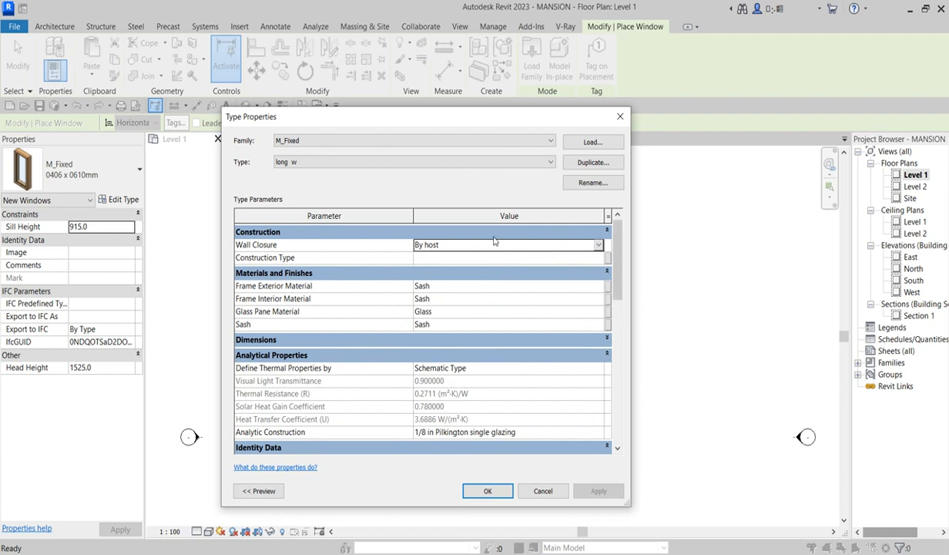
# Step: Set the long w window type to 1300 mm high and 500 mm wide, with a 2200 mm head height for new windows
pyautogui.click(606, 339)
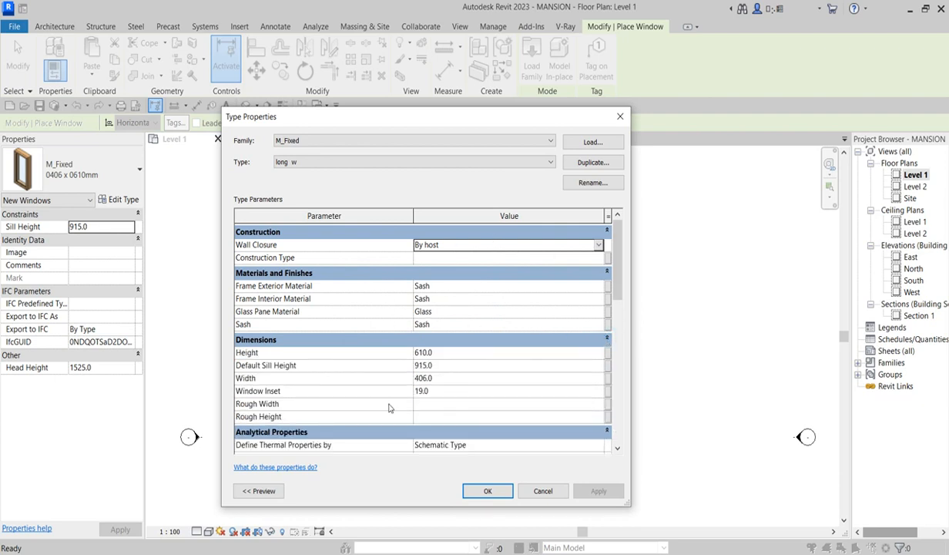
pyautogui.click(445, 354)
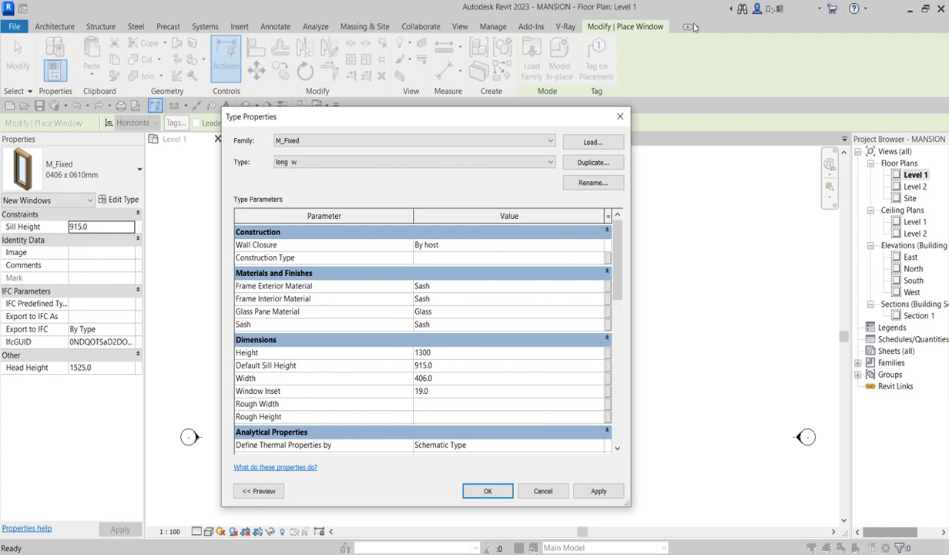
pyautogui.click(439, 377)
pyautogui.click(507, 491)
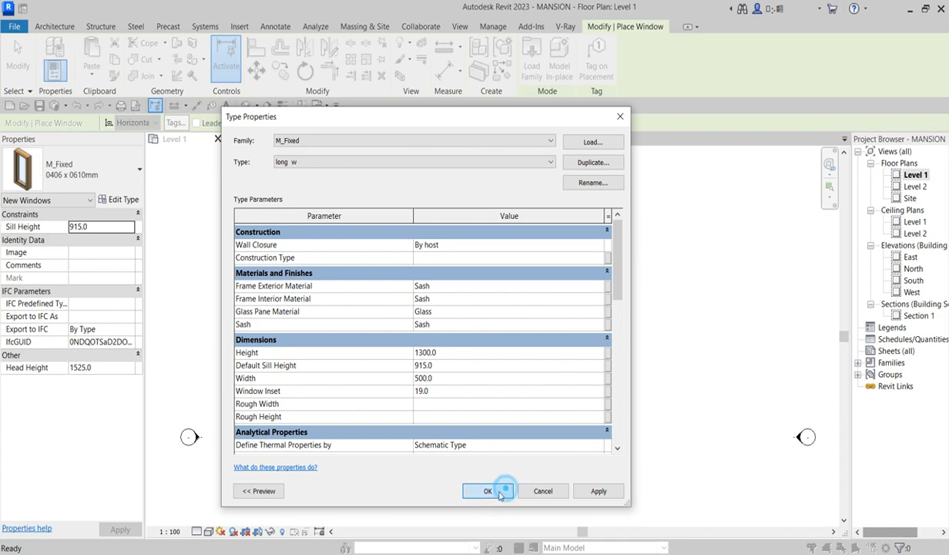
pyautogui.click(124, 372)
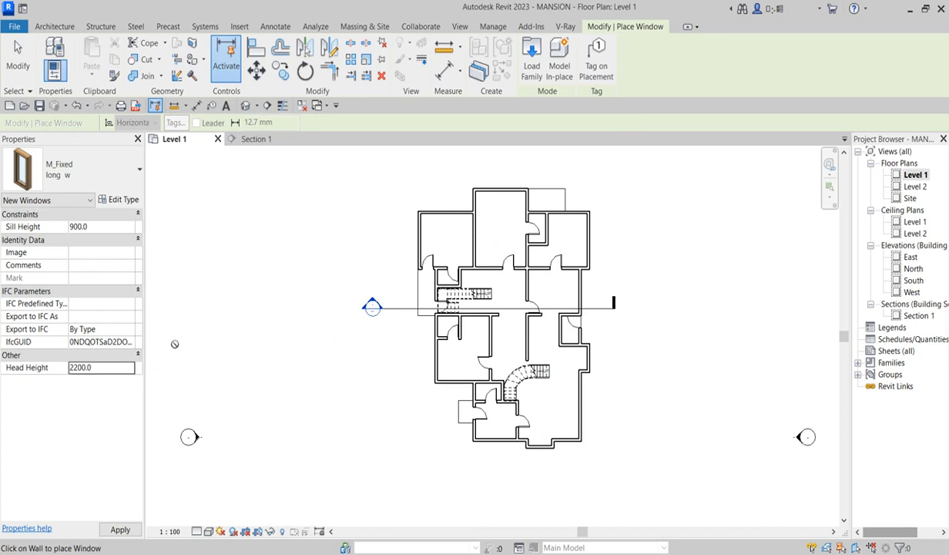
# Step: Place two long w windows in the northwest room's north wall and two about 200 mm apart in its west wall
pyautogui.scroll(6, 445, 220)
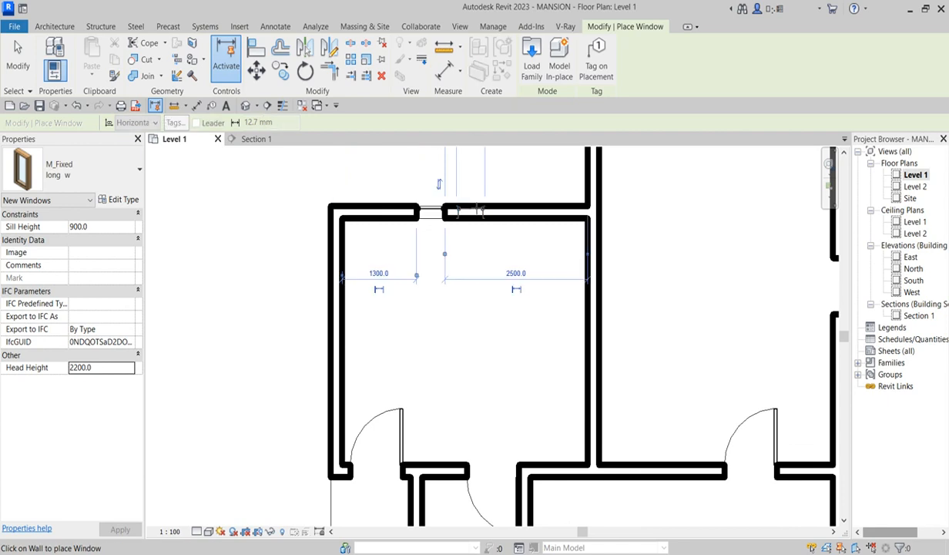
pyautogui.click(460, 205)
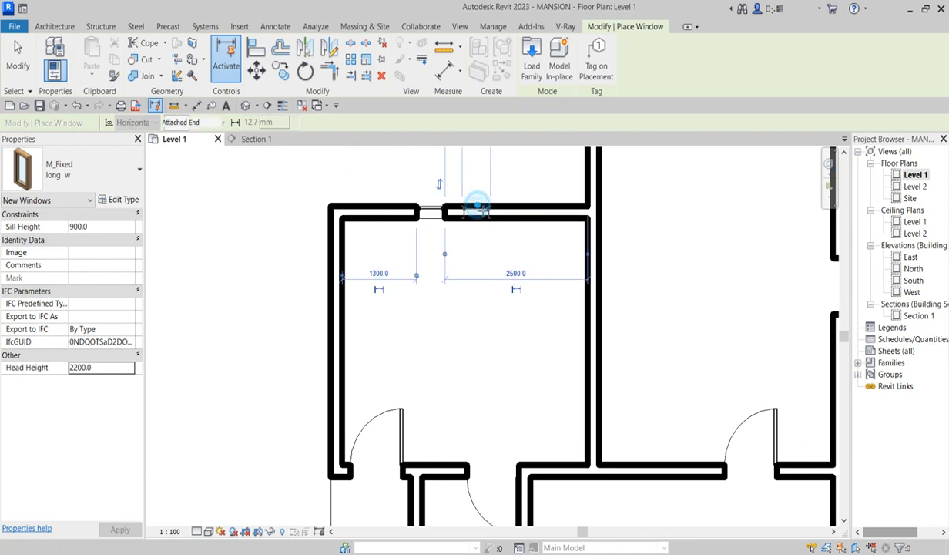
pyautogui.click(336, 308)
pyautogui.click(336, 350)
# Step: Place two windows in the projecting north room's north wall and two about 200 mm apart in its east wall
pyautogui.scroll(-3, 334, 339)
pyautogui.scroll(3, 491, 245)
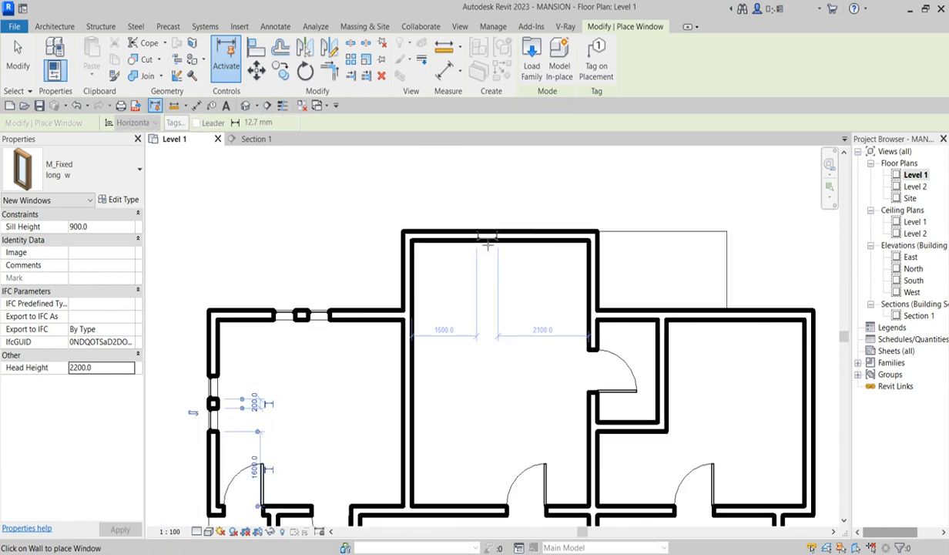
pyautogui.click(478, 230)
pyautogui.click(514, 235)
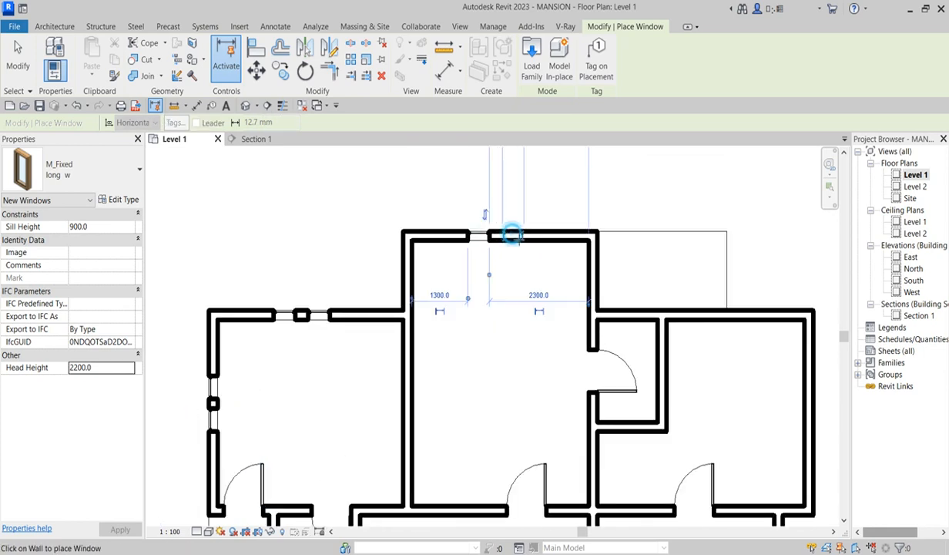
pyautogui.click(598, 287)
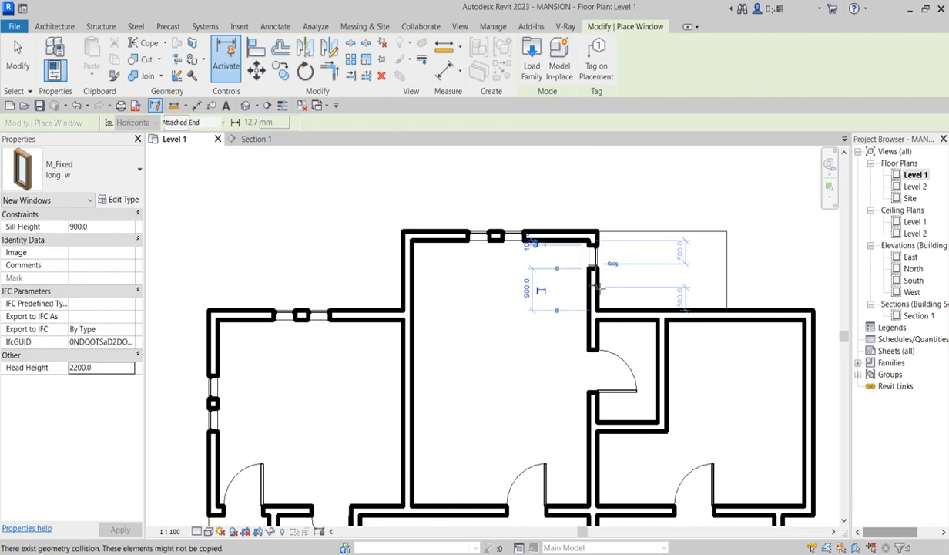
# Step: Place two windows about 200 mm apart in the northeast room's north wall and two about 400 mm apart in its east wall
pyautogui.scroll(-3, 626, 293)
pyautogui.scroll(4, 585, 304)
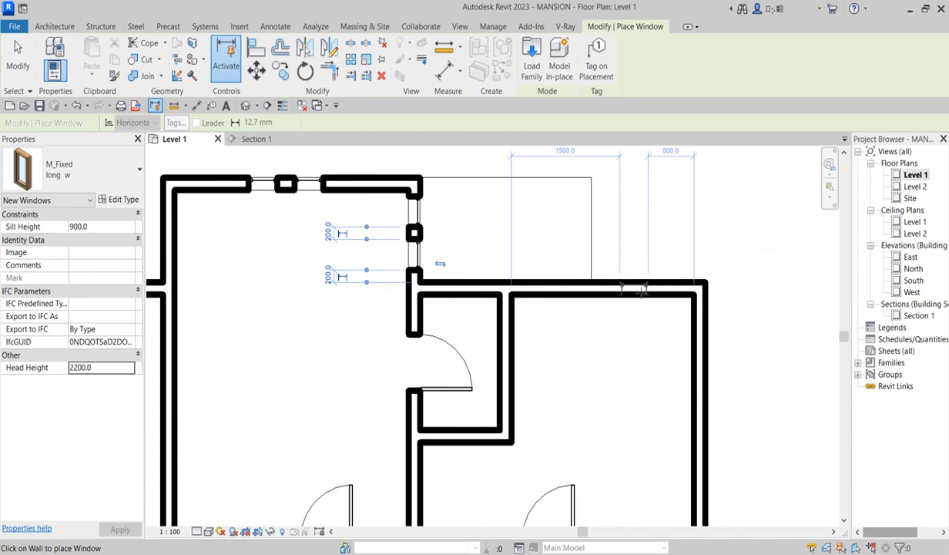
pyautogui.click(633, 289)
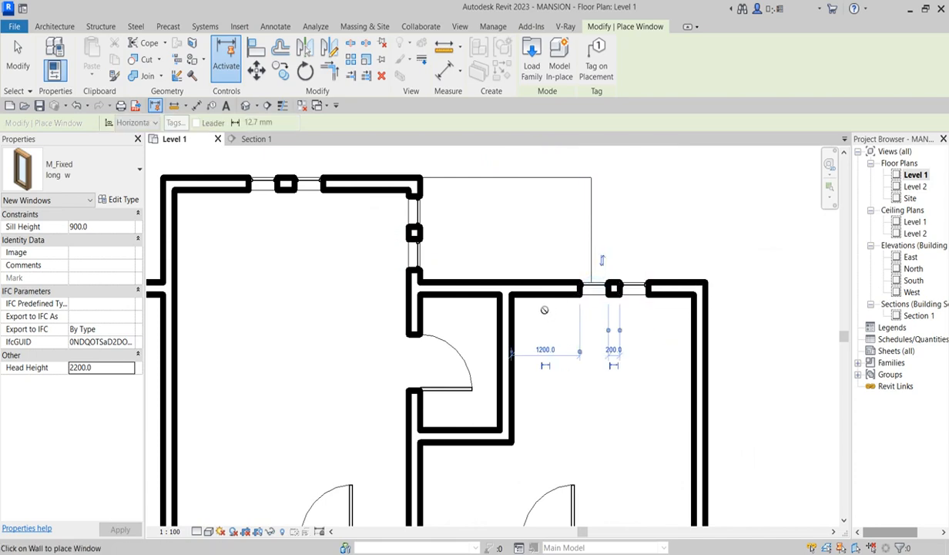
pyautogui.scroll(-4, 609, 289)
pyautogui.scroll(5, 574, 359)
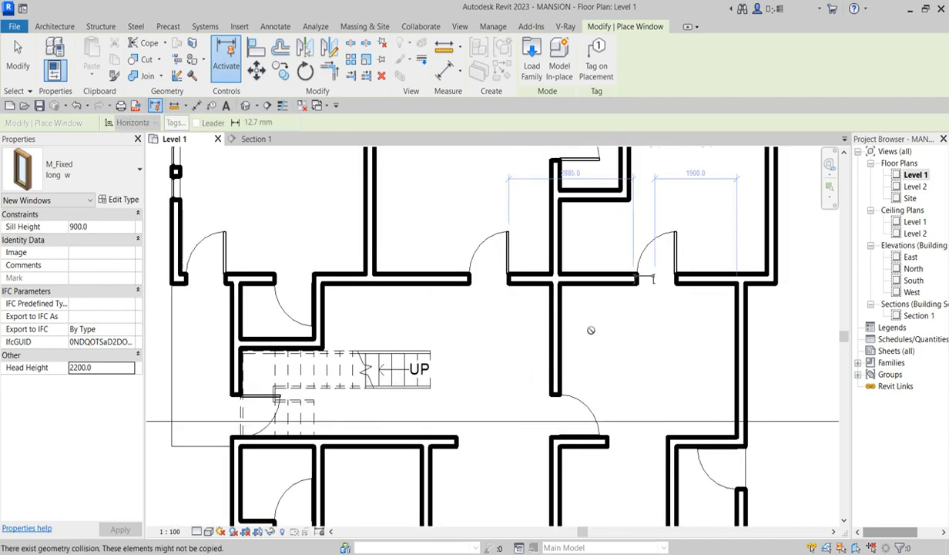
pyautogui.scroll(-3, 604, 316)
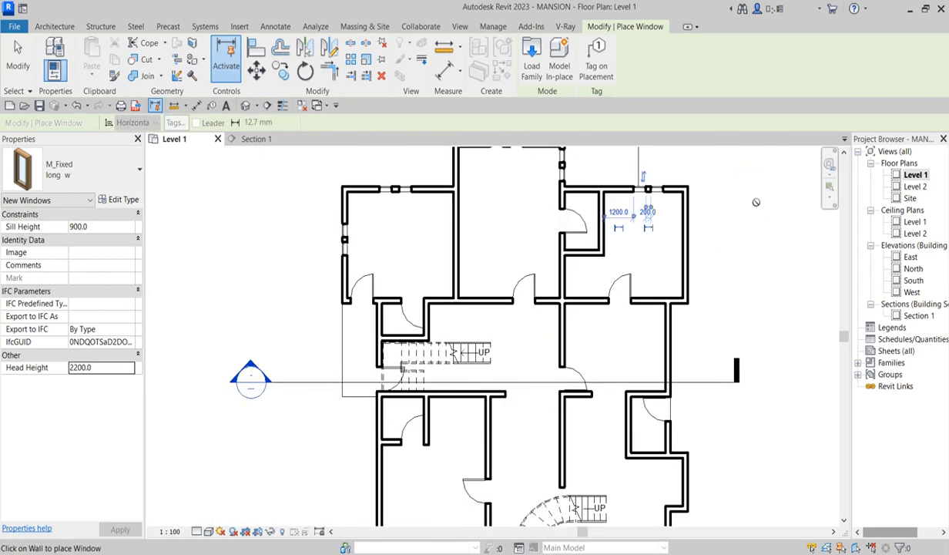
pyautogui.click(693, 226)
pyautogui.click(684, 248)
# Step: Place two windows about 300 mm apart in the east exterior wall of the room directly south of the northeast room
pyautogui.scroll(2, 682, 253)
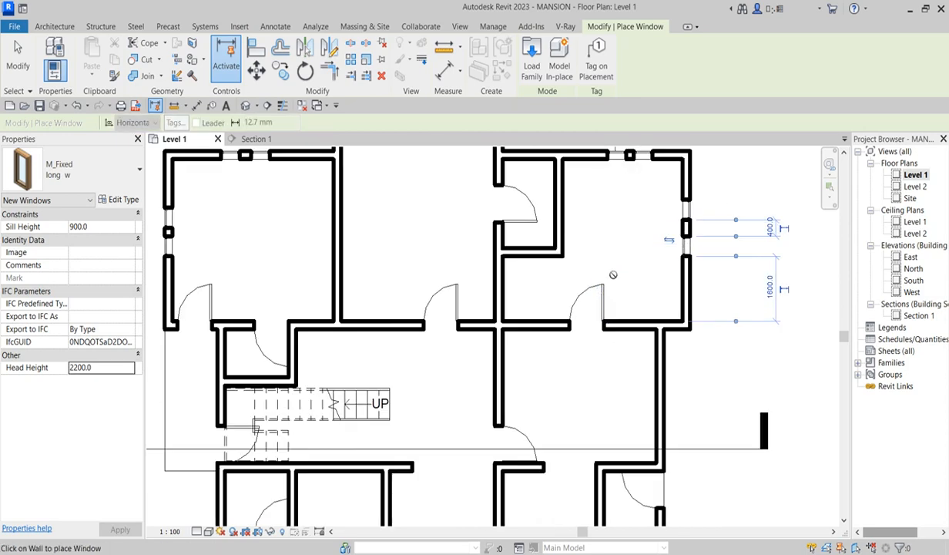
pyautogui.scroll(-2, 613, 278)
pyautogui.scroll(2, 628, 339)
pyautogui.scroll(-1, 632, 323)
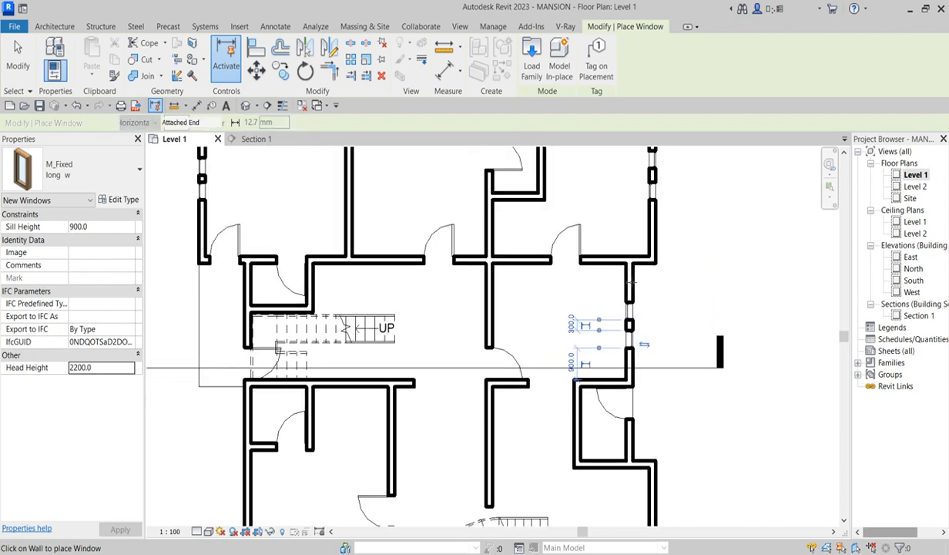
# Step: Place two windows about 400 mm apart in the southwest room's west wall and two about 200 mm apart in its south wall
pyautogui.scroll(-3, 629, 278)
pyautogui.scroll(5, 453, 408)
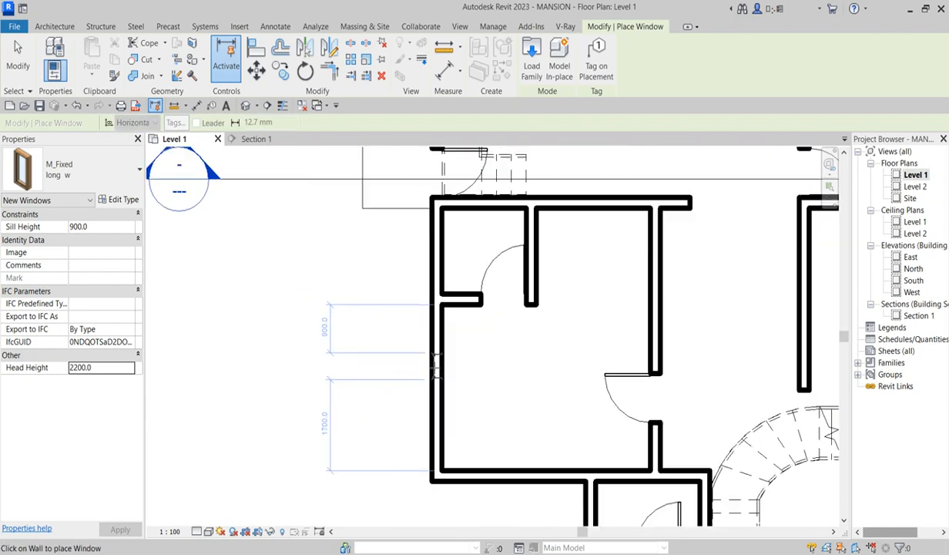
pyautogui.scroll(-3, 431, 408)
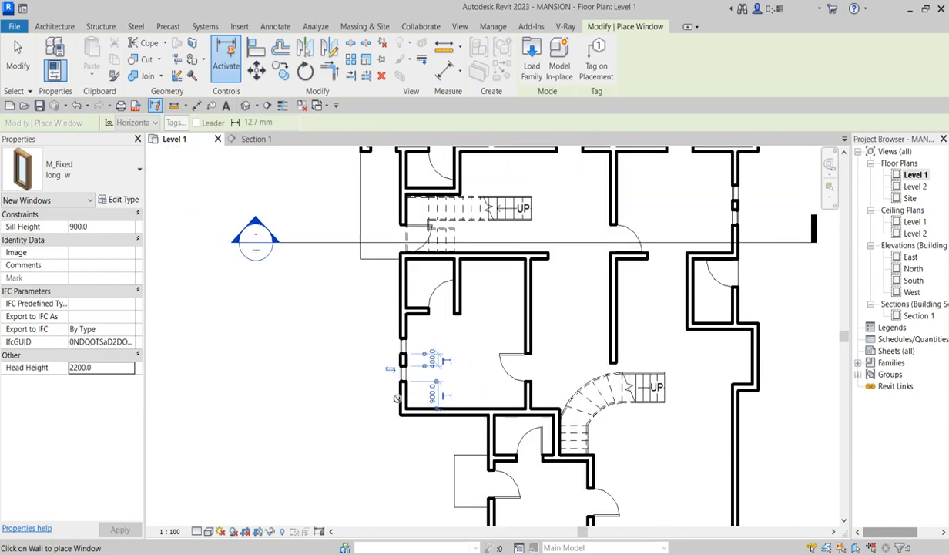
pyautogui.scroll(2, 429, 417)
pyautogui.scroll(2, 429, 417)
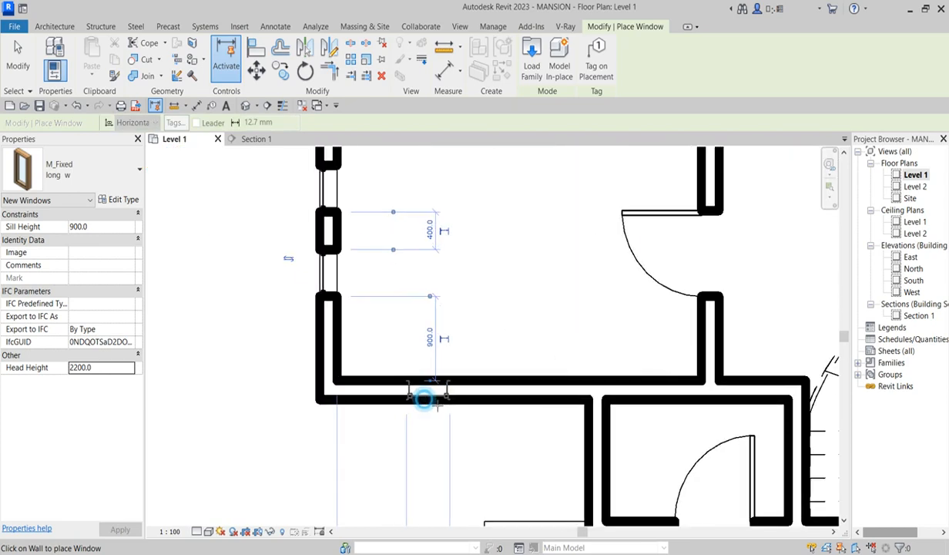
pyautogui.click(428, 391)
pyautogui.scroll(-3, 414, 432)
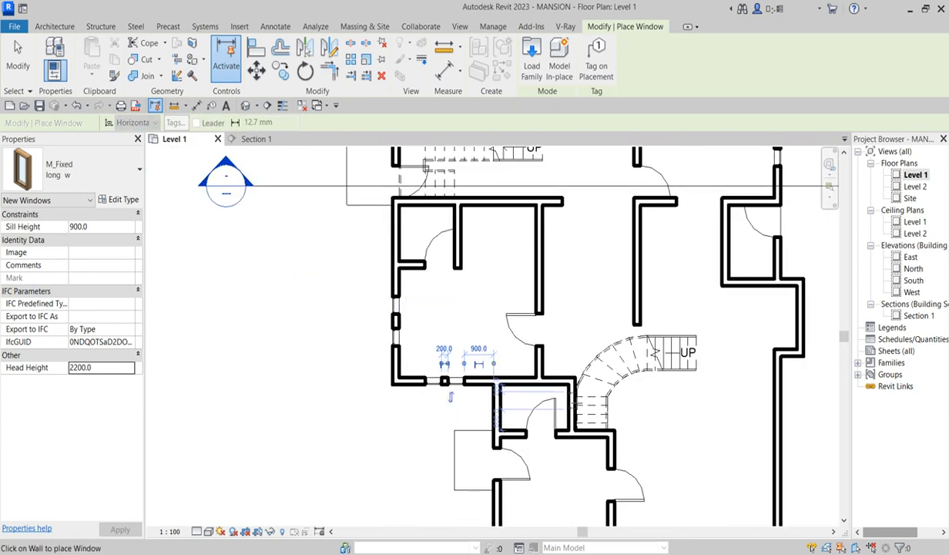
# Step: Place two windows about 600 mm apart in the curved-stair room's east wall and two about 300 mm apart in its south wall east of the bay
pyautogui.scroll(-2, 435, 430)
pyautogui.scroll(2, 636, 378)
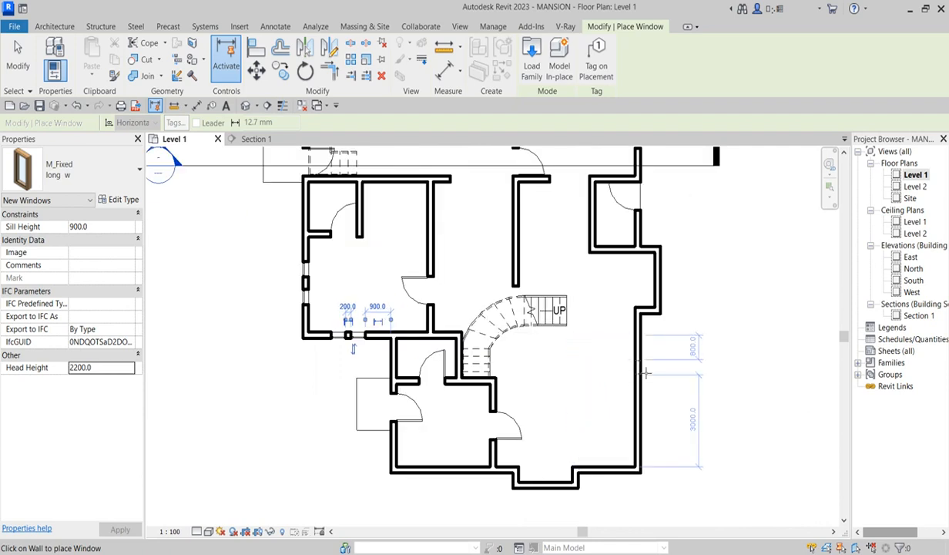
pyautogui.click(638, 385)
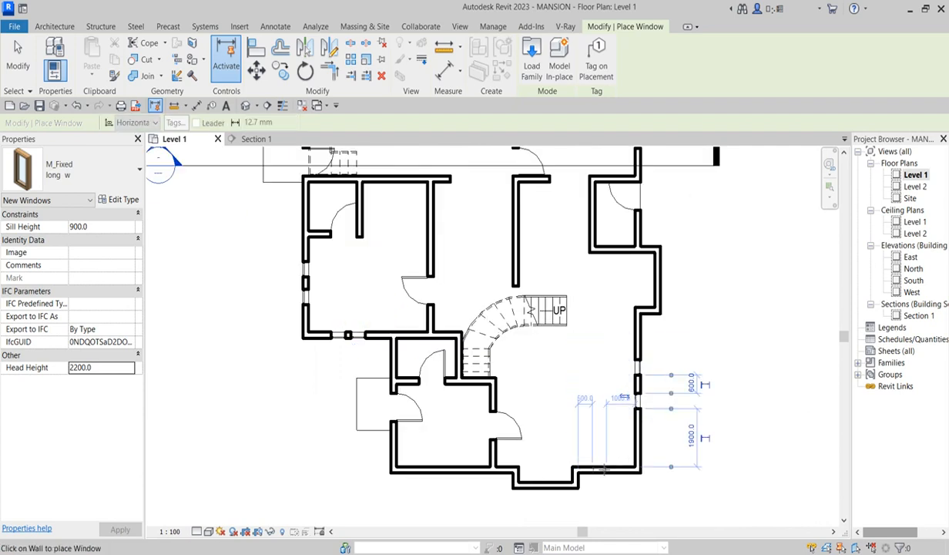
pyautogui.scroll(2, 603, 472)
pyautogui.click(596, 470)
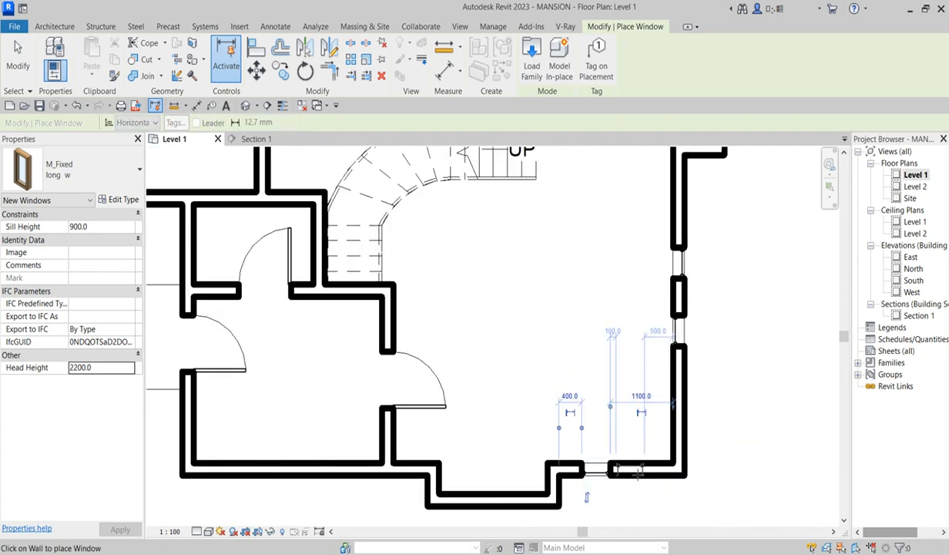
pyautogui.click(641, 470)
# Step: Place two windows about 400 mm apart in the south wall of the small room west of the bay
pyautogui.scroll(-2, 452, 470)
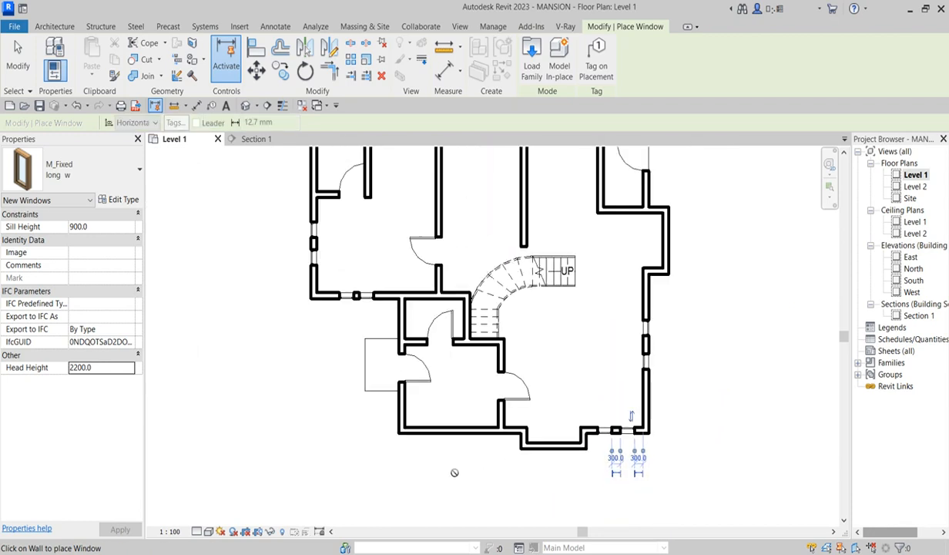
pyautogui.scroll(2, 441, 454)
pyautogui.click(444, 437)
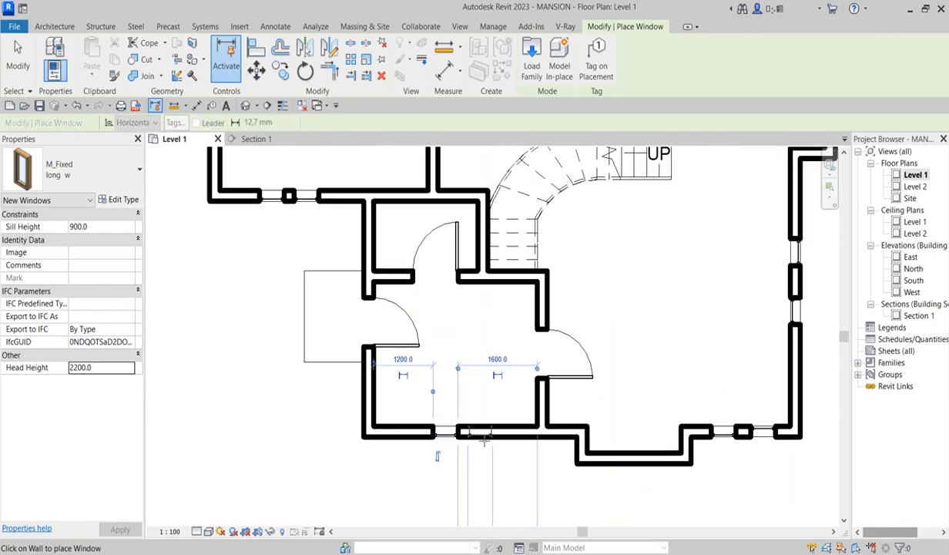
pyautogui.scroll(-4, 475, 456)
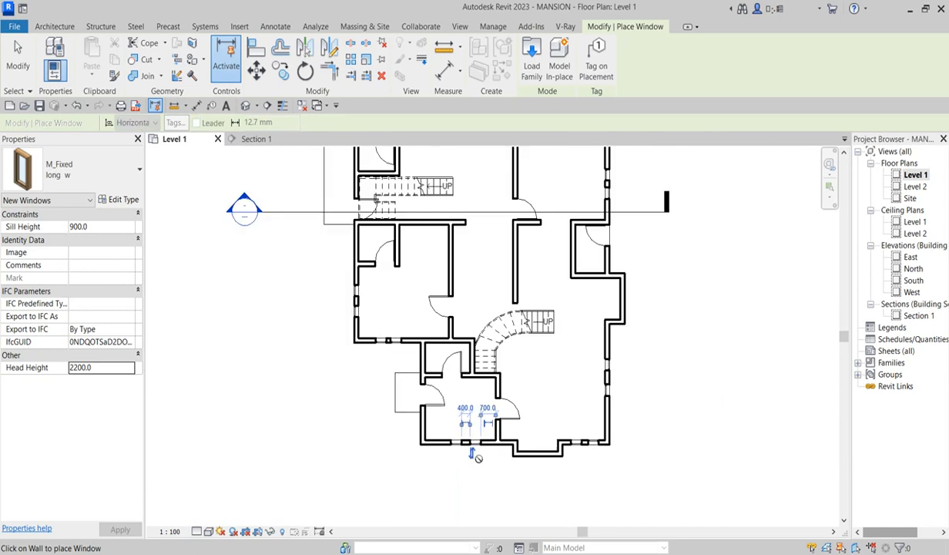
# Step: Place a single window in the east wall of the small east-side room, south of its exterior door
pyautogui.scroll(2, 432, 312)
pyautogui.scroll(-2, 428, 318)
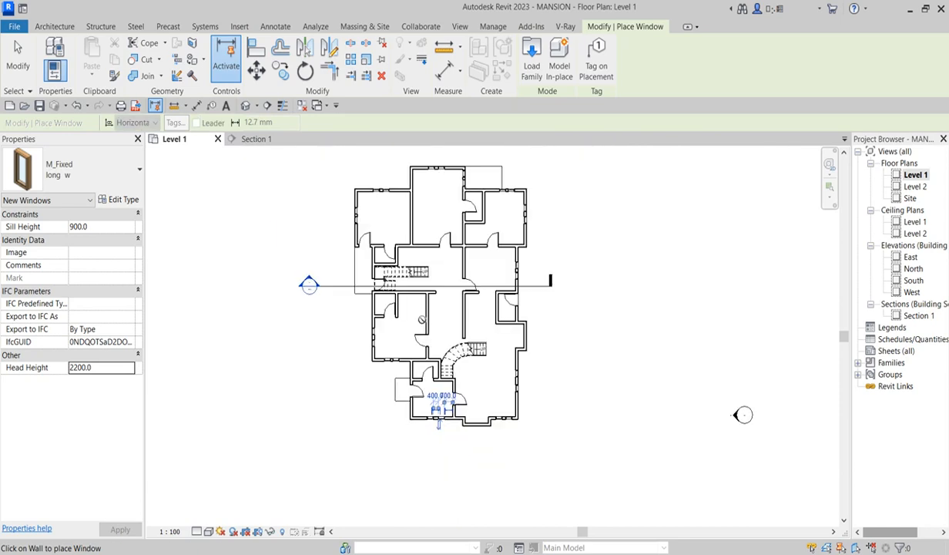
pyautogui.scroll(3, 416, 243)
pyautogui.scroll(-4, 524, 308)
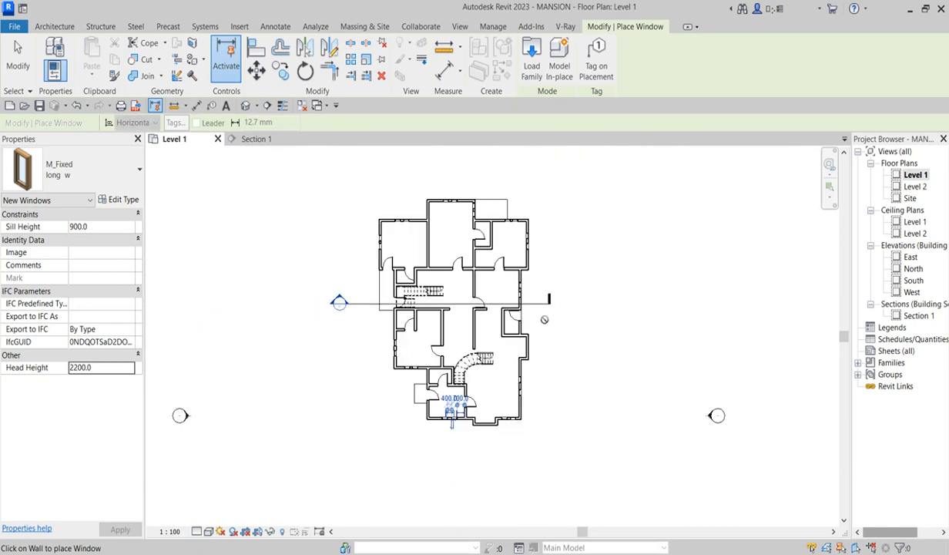
pyautogui.scroll(3, 524, 308)
pyautogui.scroll(3, 517, 349)
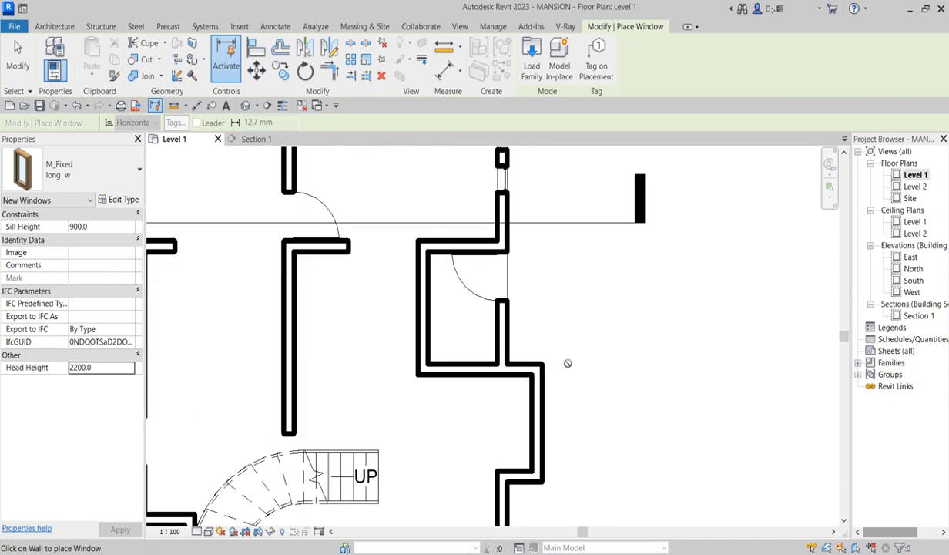
pyautogui.scroll(-5, 511, 335)
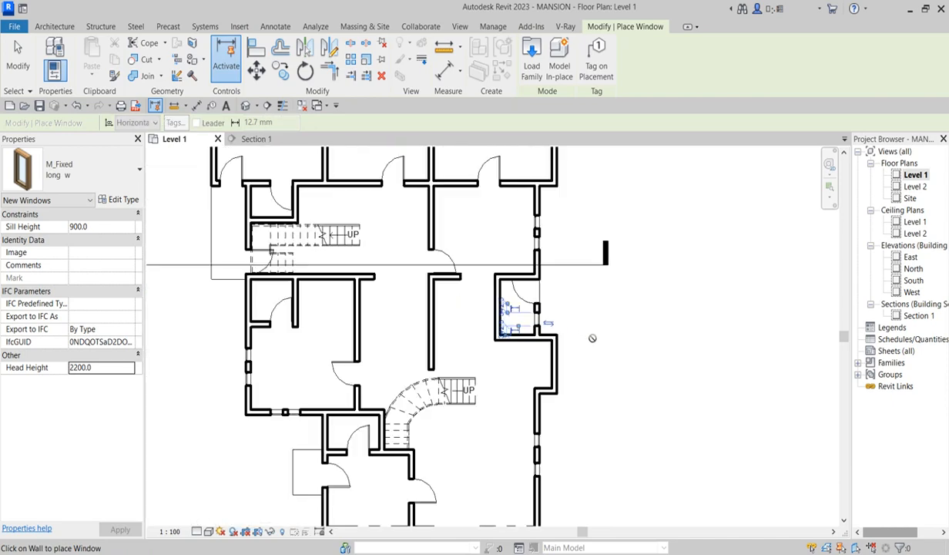
pyautogui.scroll(3, 559, 300)
pyautogui.scroll(-3, 559, 300)
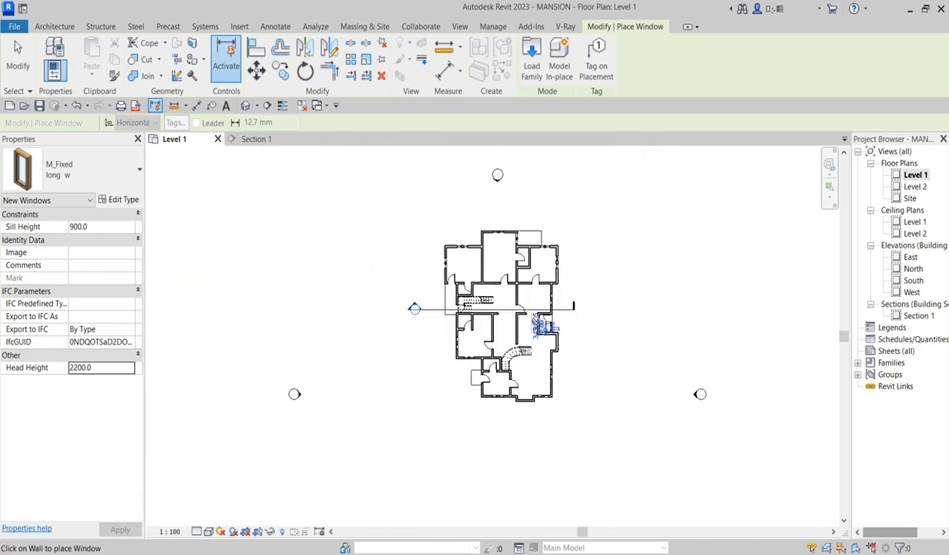
# Step: Start placing windows with the M_Fixed 0610 x 0610mm type and set the head height to 2200 mm
pyautogui.scroll(2, 558, 300)
pyautogui.scroll(2, 430, 453)
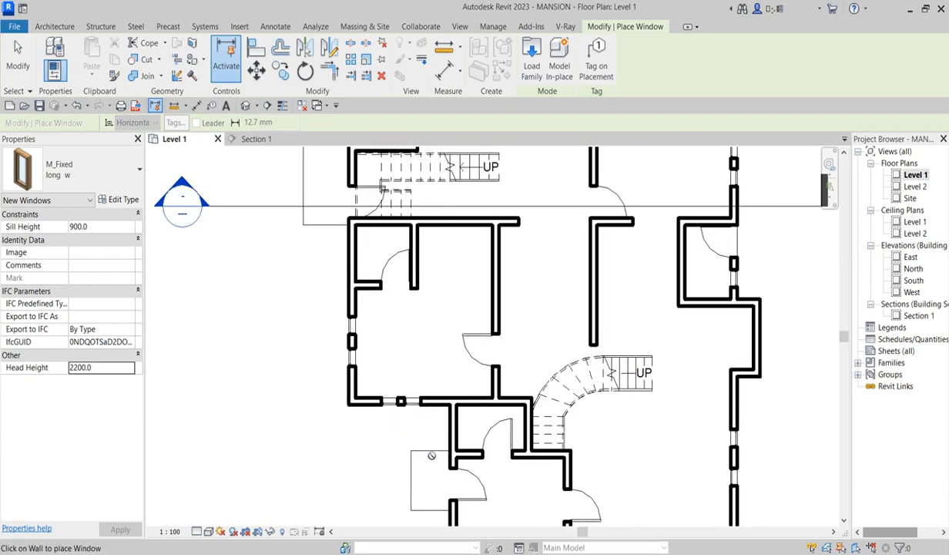
pyautogui.scroll(2, 421, 418)
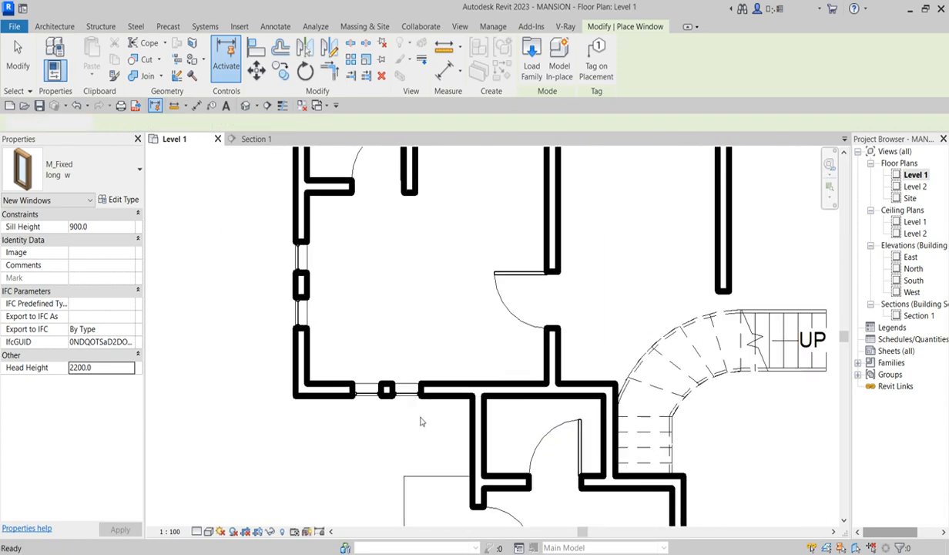
pyautogui.press('Escape')
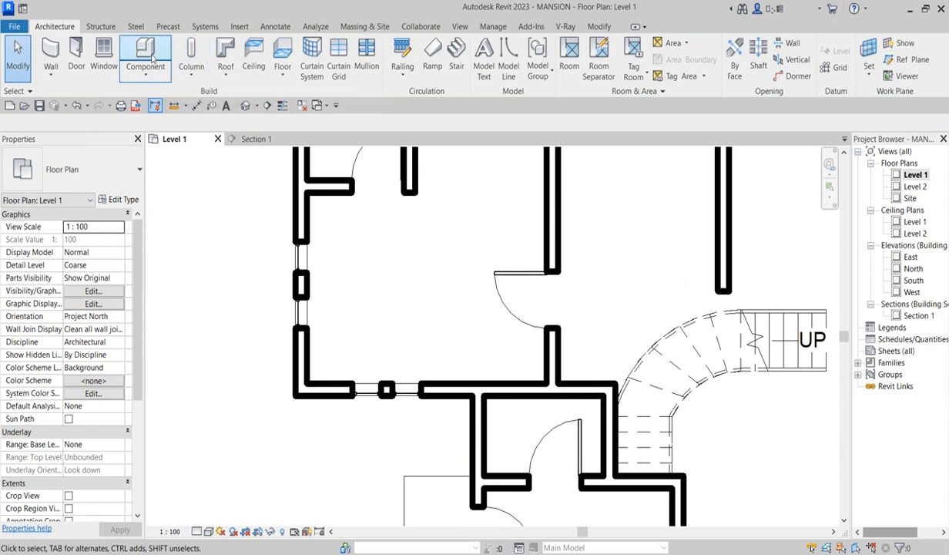
pyautogui.click(108, 50)
pyautogui.click(116, 162)
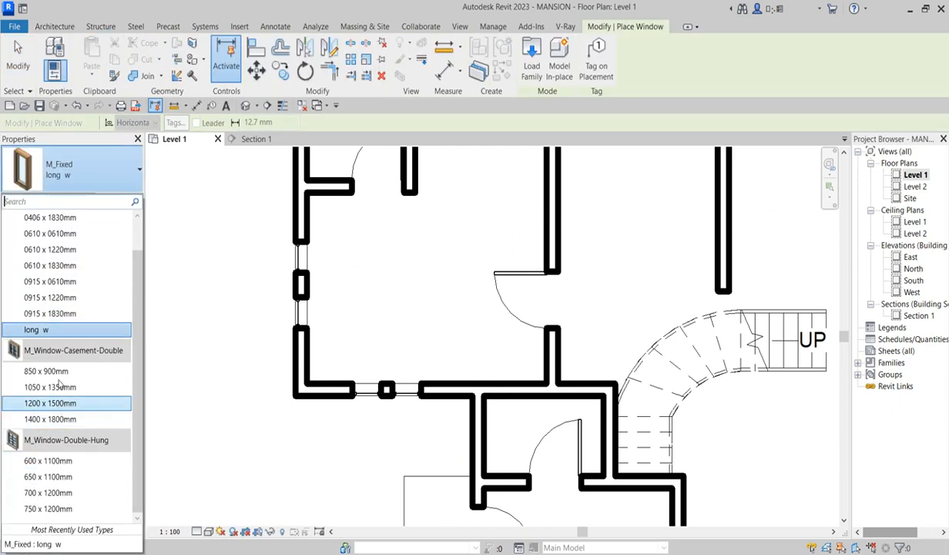
pyautogui.click(57, 239)
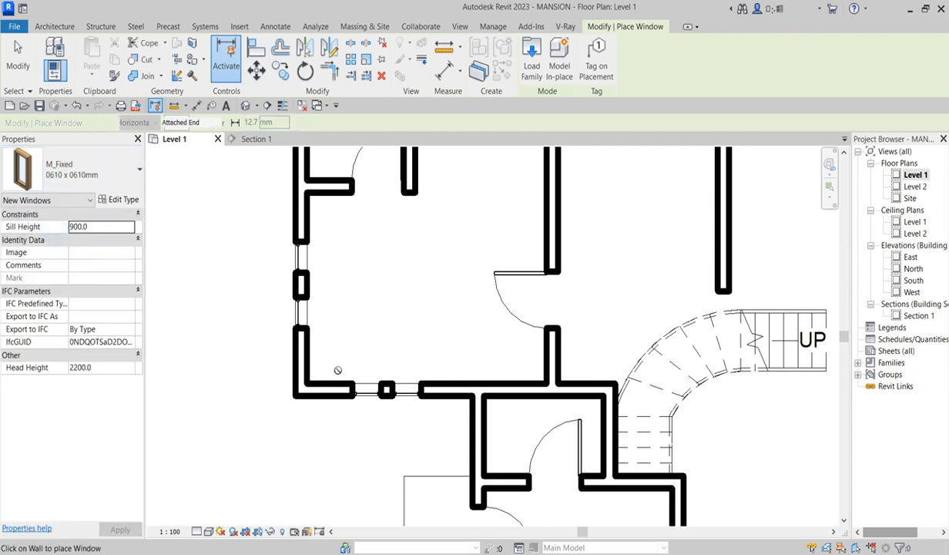
pyautogui.click(100, 370)
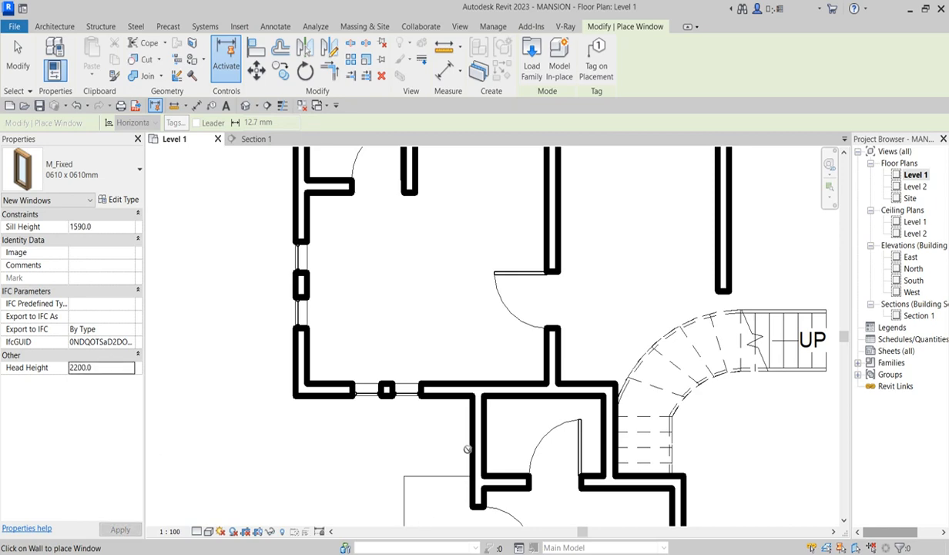
# Step: Place one 0610 x 0610mm window centred in the west wall of each of the three small west-side rooms
pyautogui.scroll(-5, 475, 432)
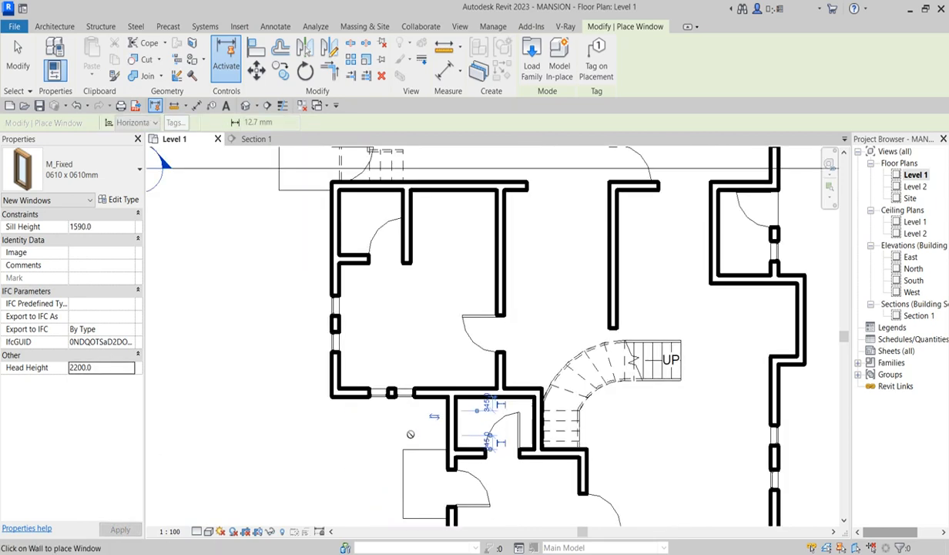
pyautogui.scroll(3, 451, 435)
pyautogui.scroll(-3, 439, 405)
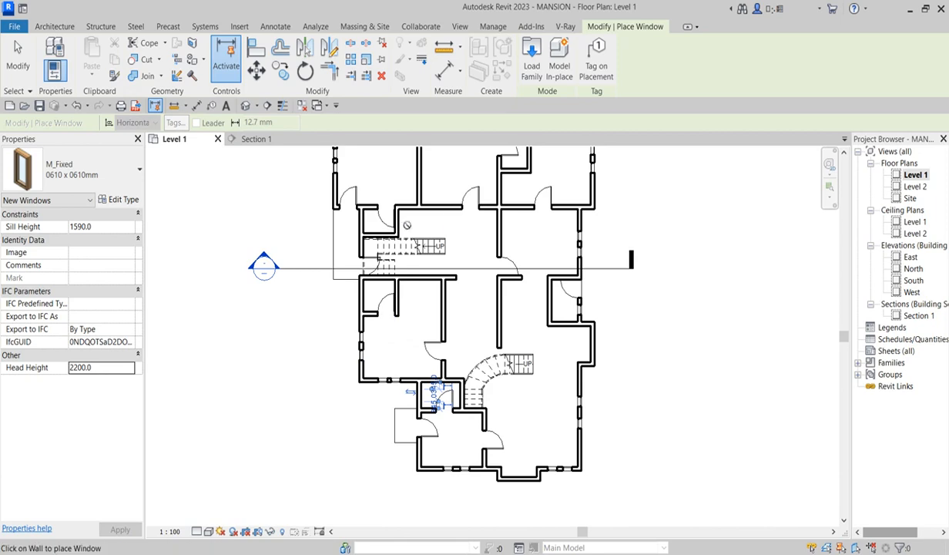
pyautogui.scroll(3, 362, 225)
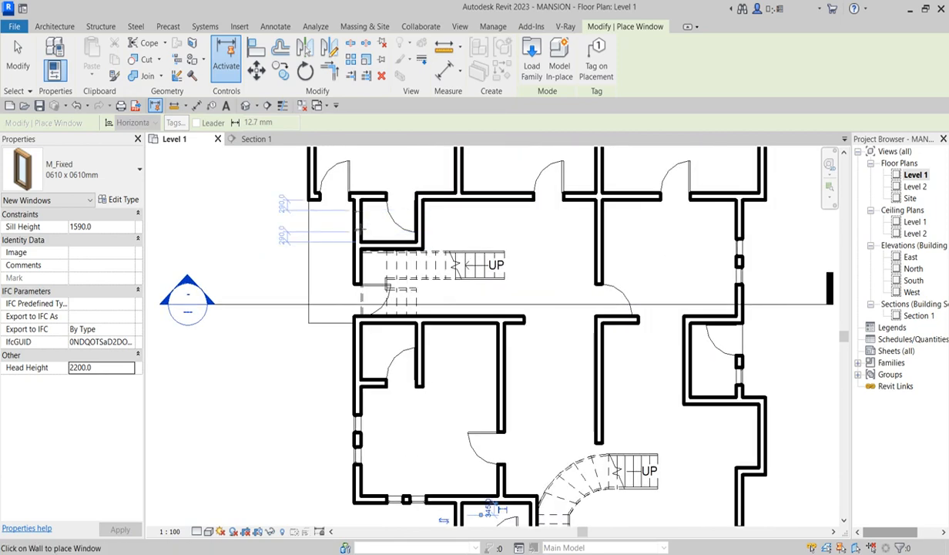
pyautogui.click(360, 229)
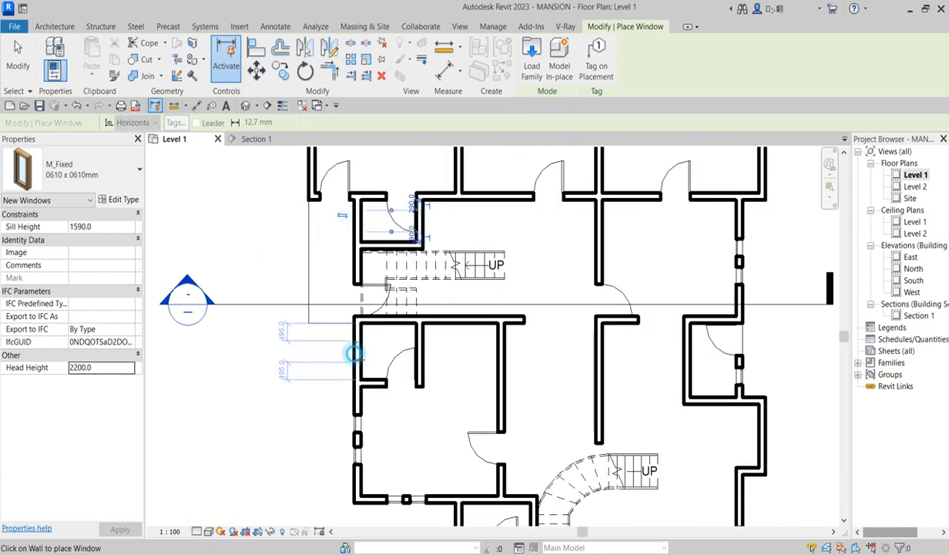
pyautogui.scroll(-4, 353, 354)
# Step: Place one 0610 x 0610mm window centred in the north wall of the small room beside the northeast bedroom, and end window placement
pyautogui.scroll(6, 403, 360)
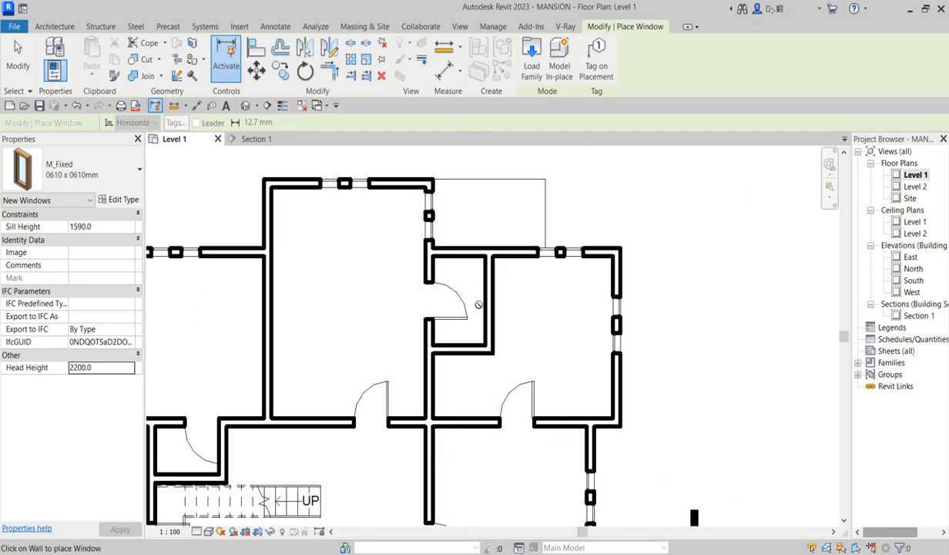
pyautogui.scroll(-3, 466, 293)
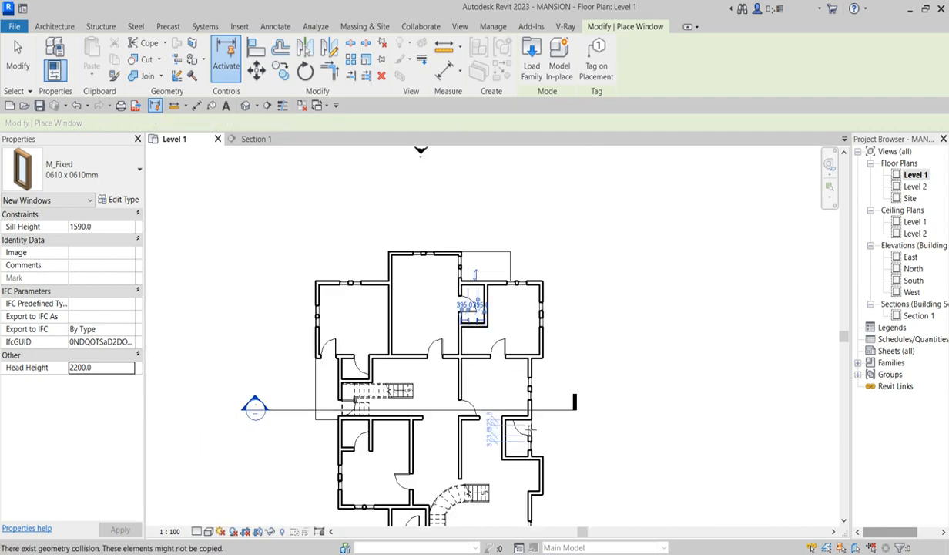
pyautogui.scroll(-2, 488, 327)
pyautogui.scroll(2, 502, 473)
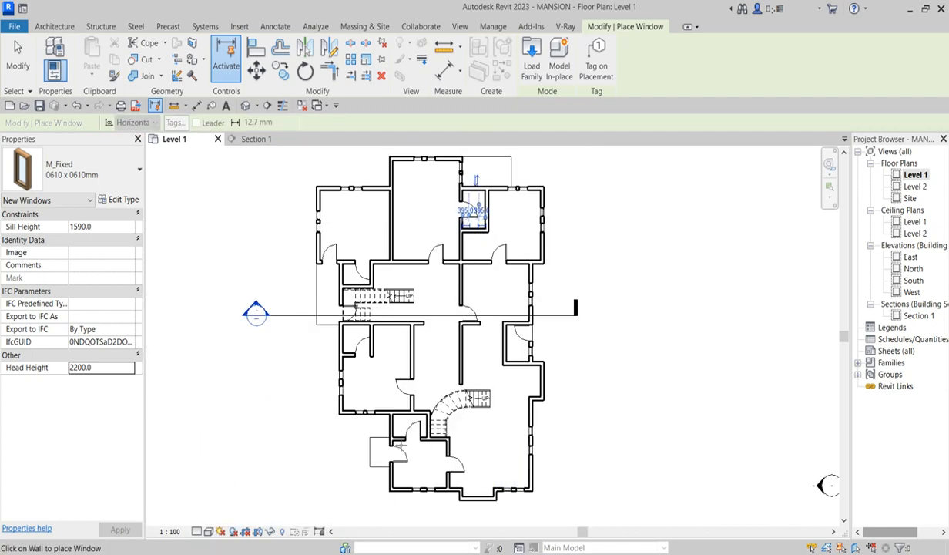
pyautogui.scroll(2, 373, 436)
pyautogui.scroll(-3, 458, 425)
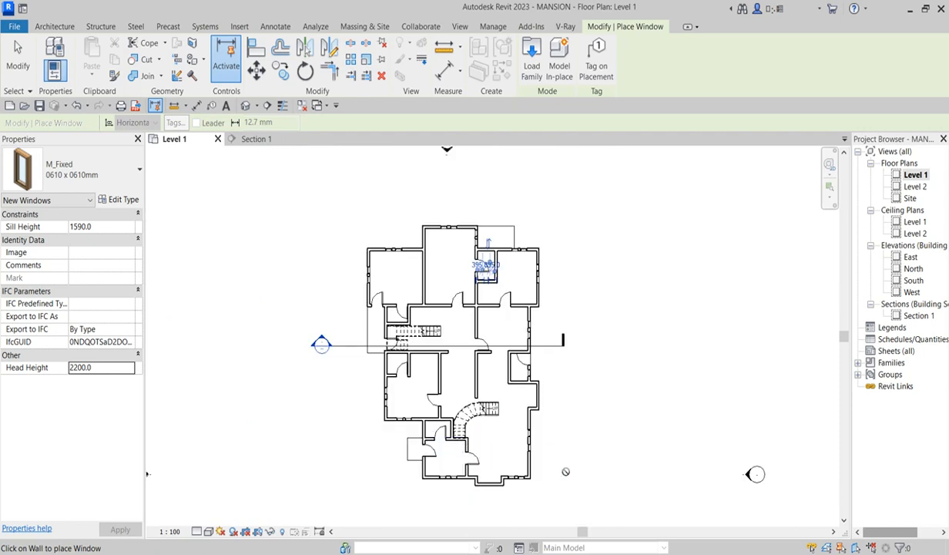
pyautogui.press('Escape')
pyautogui.press('Escape')
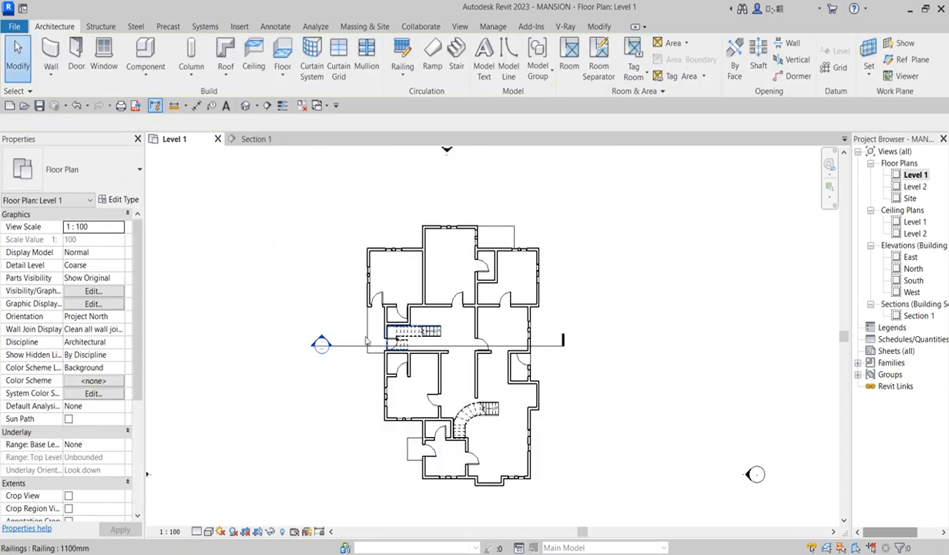
# Step: Raise the Level 1 plan's View Range cut plane offset so that it cuts through the small high-sill windows
pyautogui.scroll(2, 383, 317)
pyautogui.scroll(-2, 322, 397)
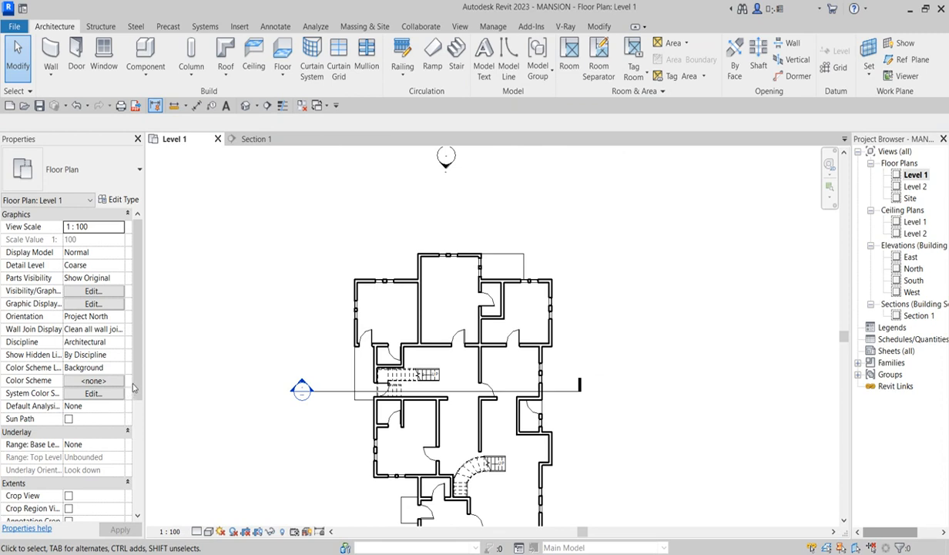
pyautogui.scroll(-3, 131, 382)
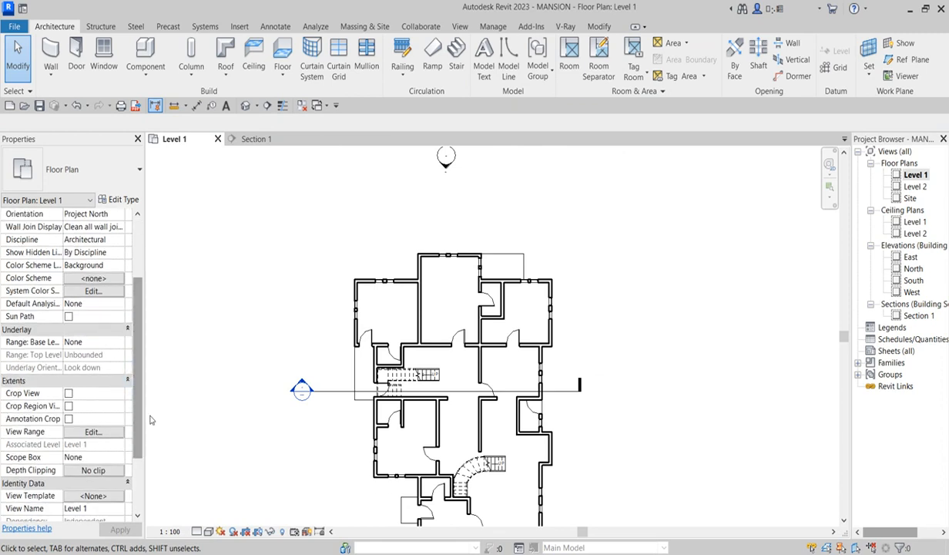
pyautogui.click(97, 433)
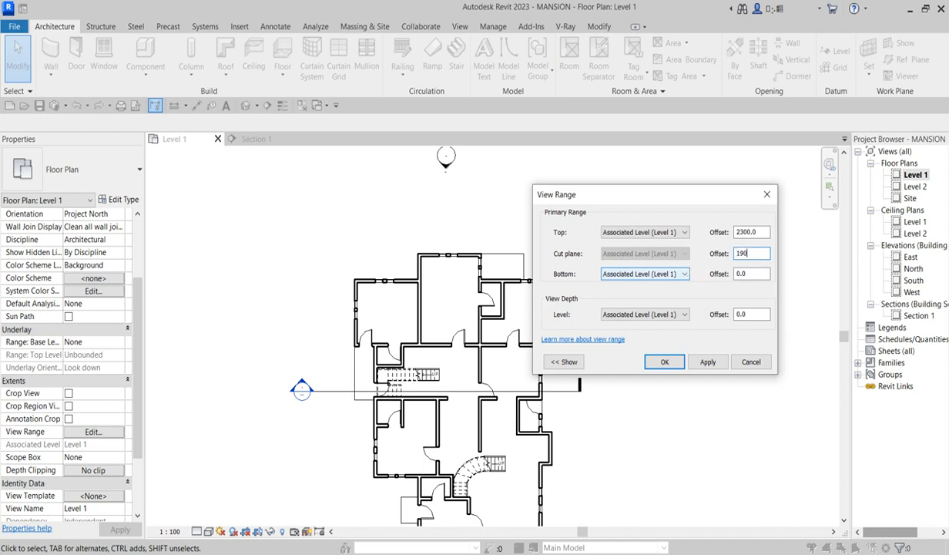
pyautogui.click(678, 366)
# Step: Examine the Level 1 plan for the small windows in the small west-side and north rooms
pyautogui.scroll(3, 406, 501)
pyautogui.scroll(-3, 406, 501)
pyautogui.scroll(3, 401, 462)
pyautogui.scroll(-5, 588, 456)
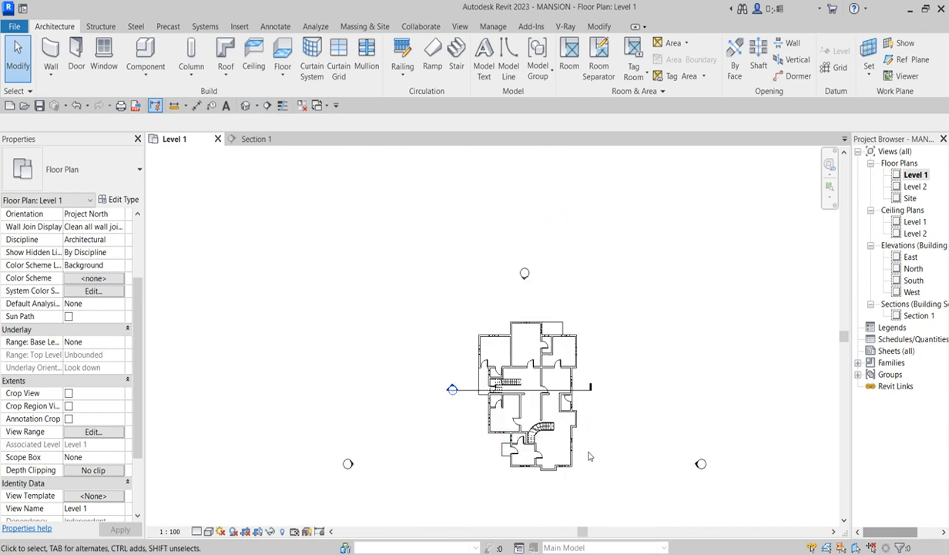
pyautogui.scroll(5, 459, 391)
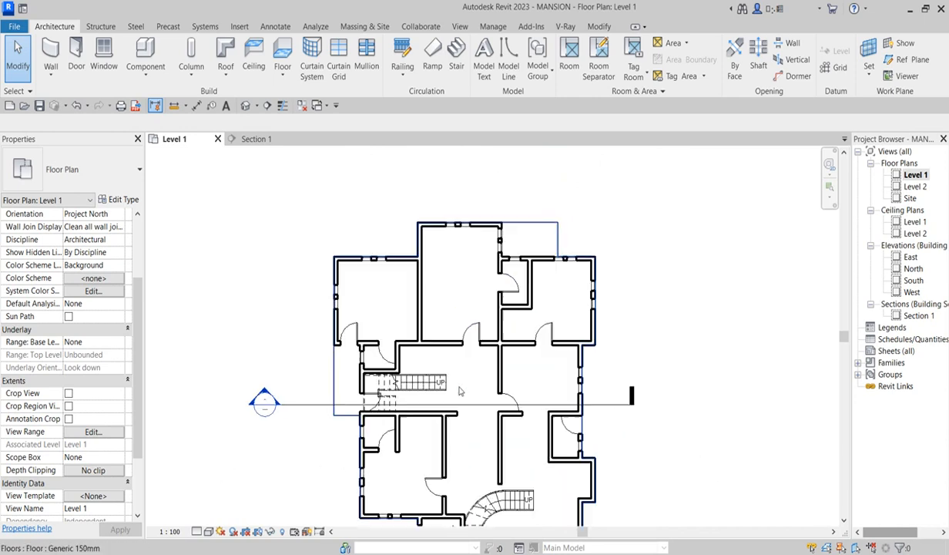
pyautogui.scroll(1, 459, 392)
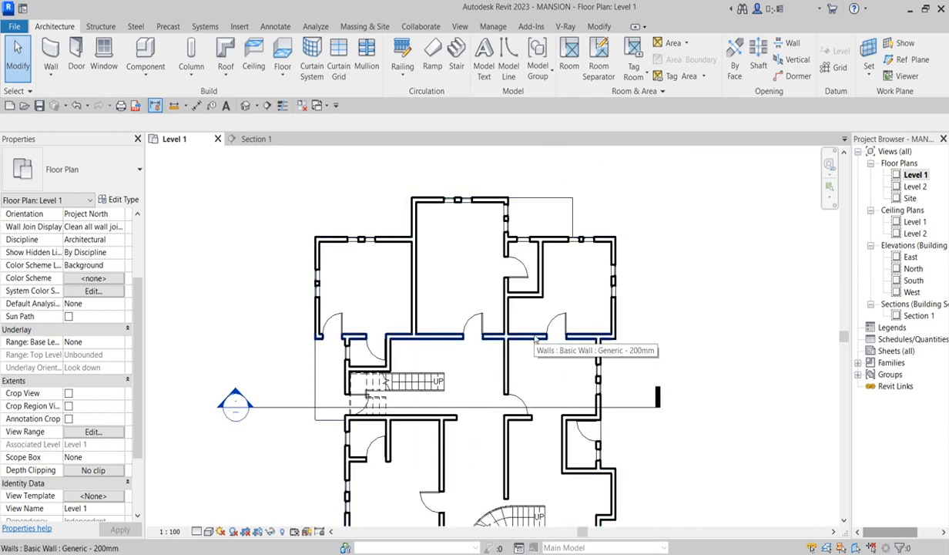
pyautogui.scroll(-3, 579, 279)
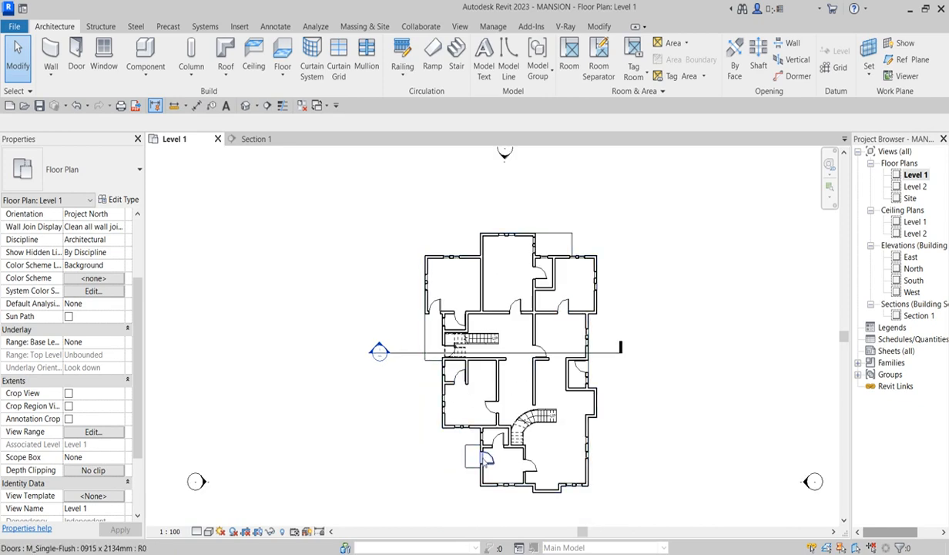
pyautogui.scroll(2, 483, 459)
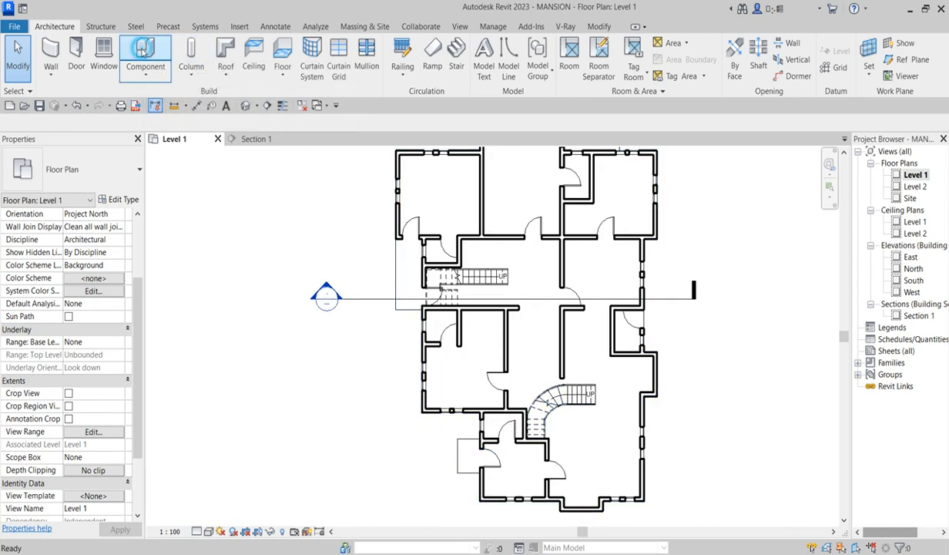
# Step: Start placing a component and look through the component families and types available in the project
pyautogui.click(143, 53)
pyautogui.click(127, 175)
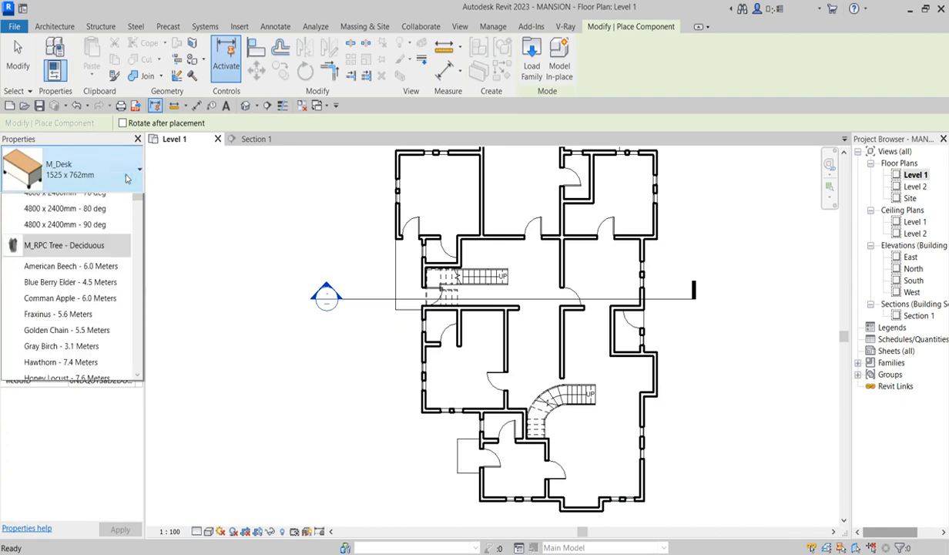
pyautogui.moveTo(135, 272); pyautogui.dragTo(131, 474)
pyautogui.scroll(10, 128, 355)
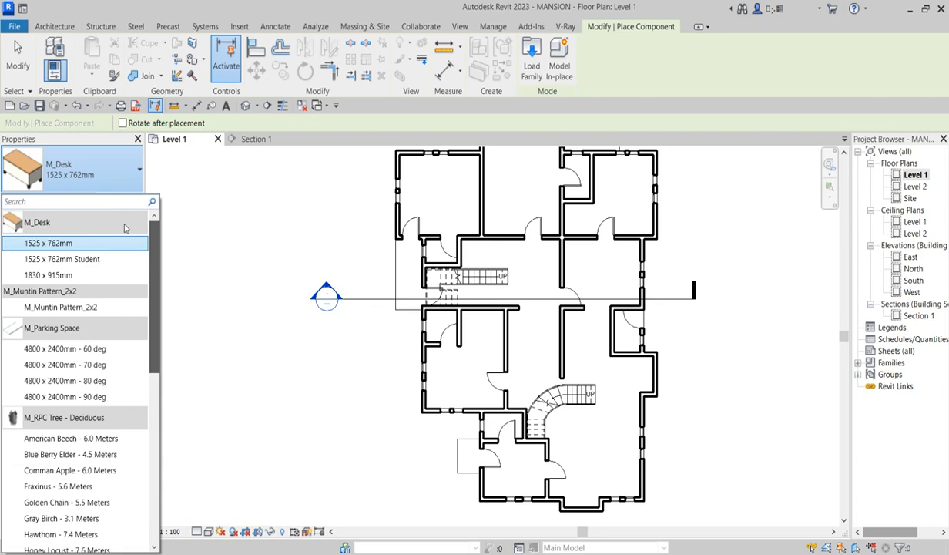
pyautogui.scroll(-10, 135, 347)
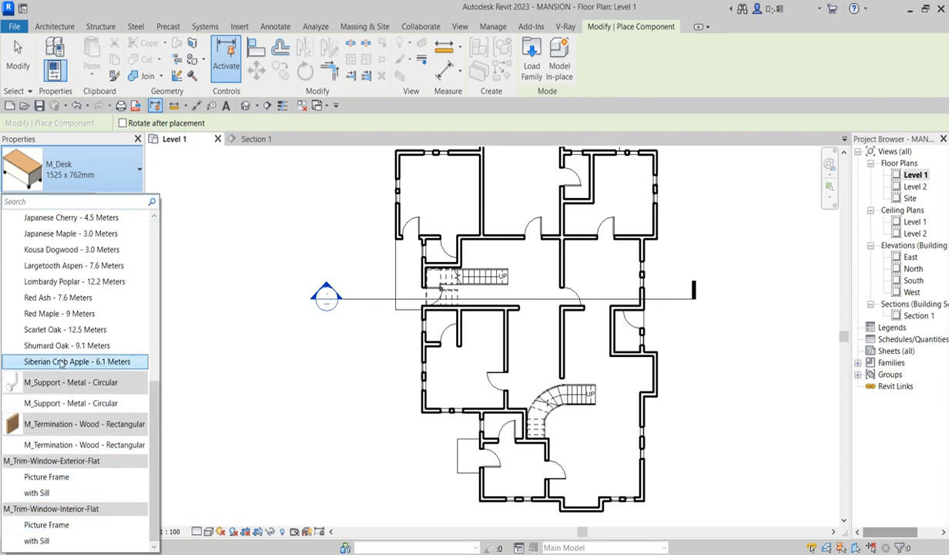
pyautogui.scroll(8, 62, 339)
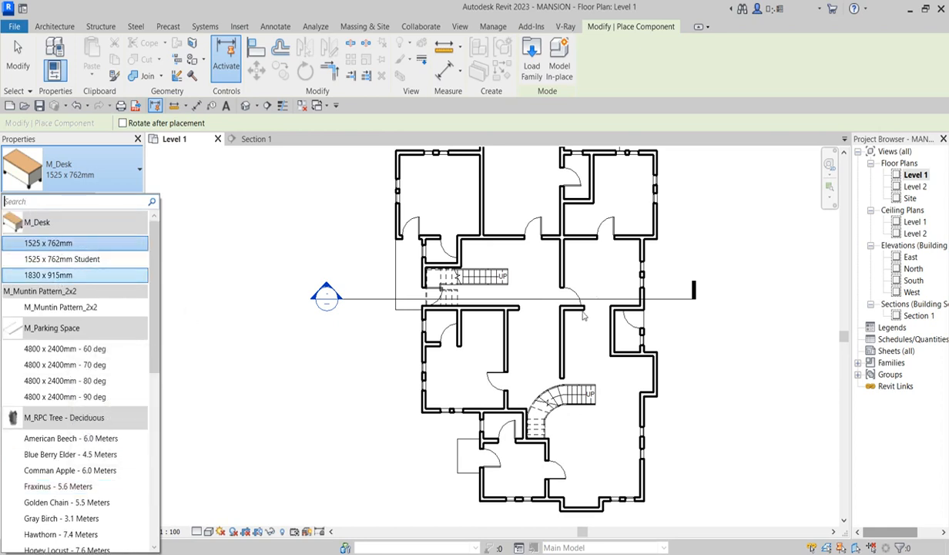
# Step: Open Load Family and look for component families in the English subfolder of the Libraries folder
pyautogui.click(533, 55)
pyautogui.click(534, 56)
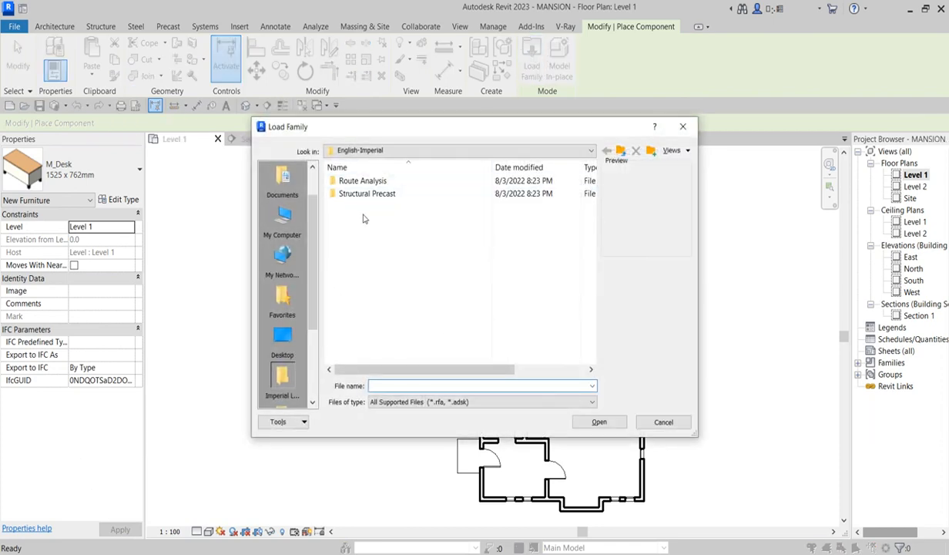
pyautogui.click(590, 151)
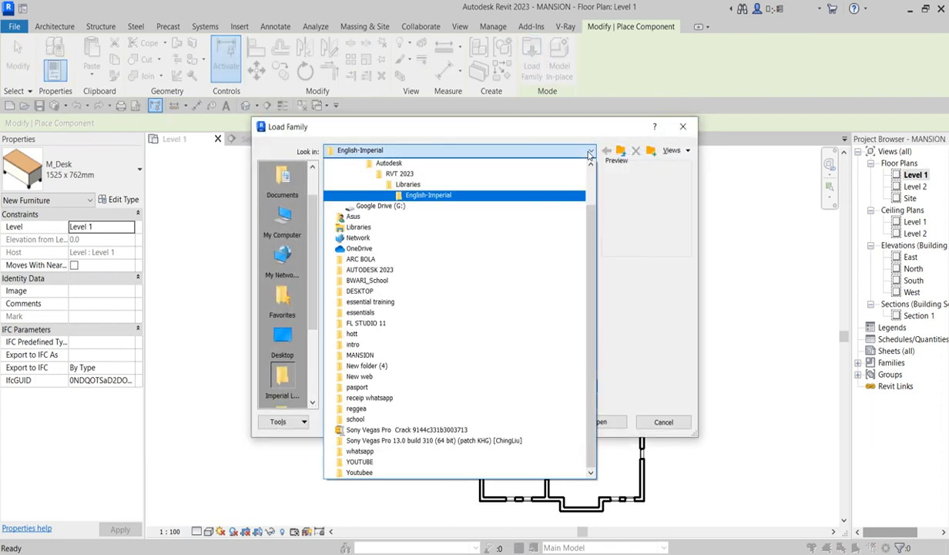
pyautogui.click(406, 185)
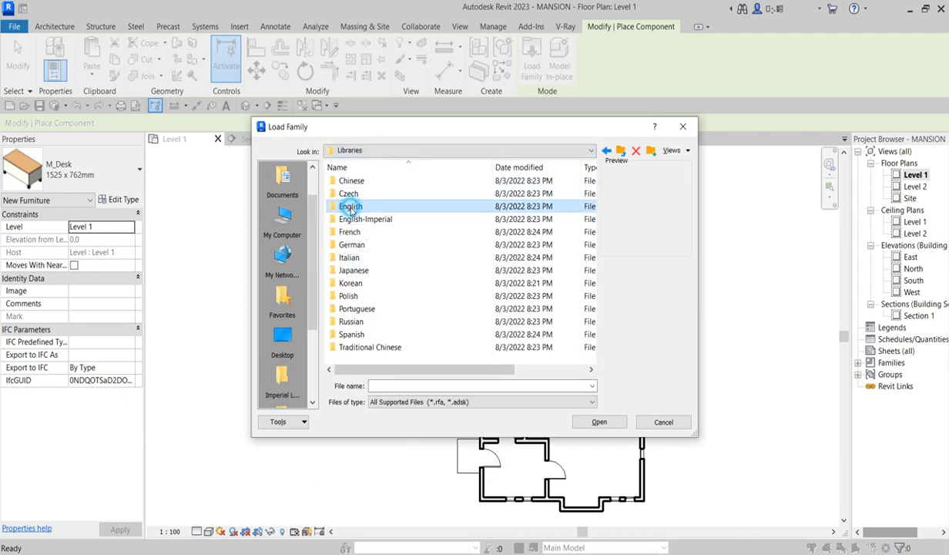
pyautogui.doubleClick(345, 206)
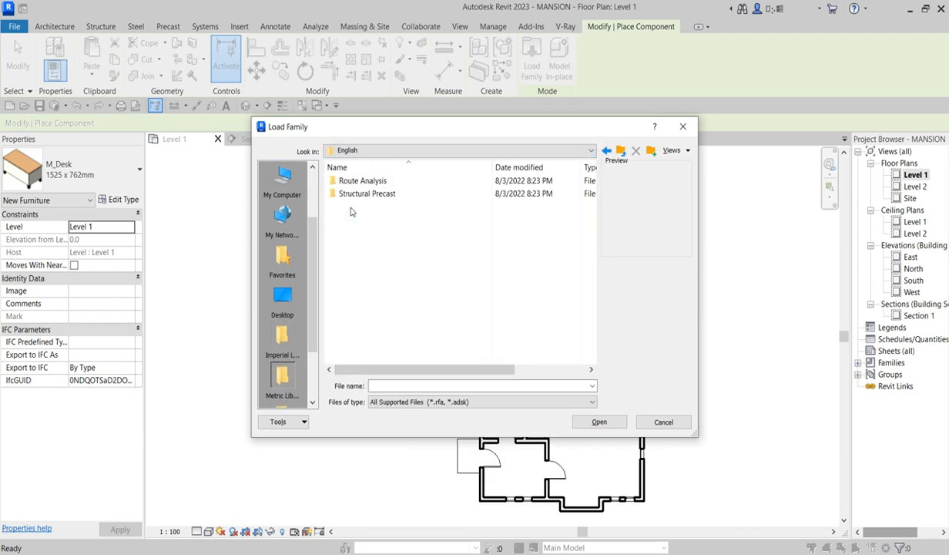
# Step: Look for component families in the Annotations and Titleblocks subfolders of the RVT 2023 English Family Templates folder
pyautogui.click(591, 151)
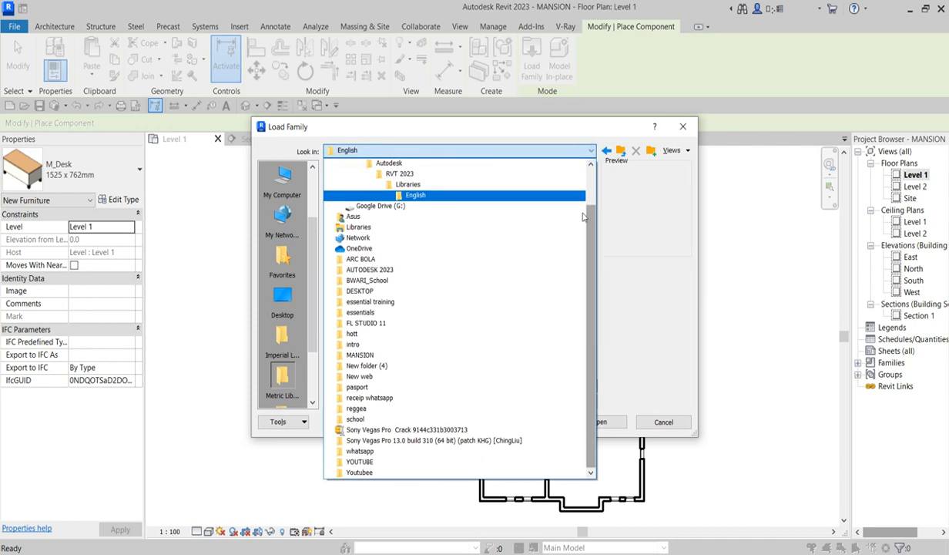
pyautogui.click(398, 175)
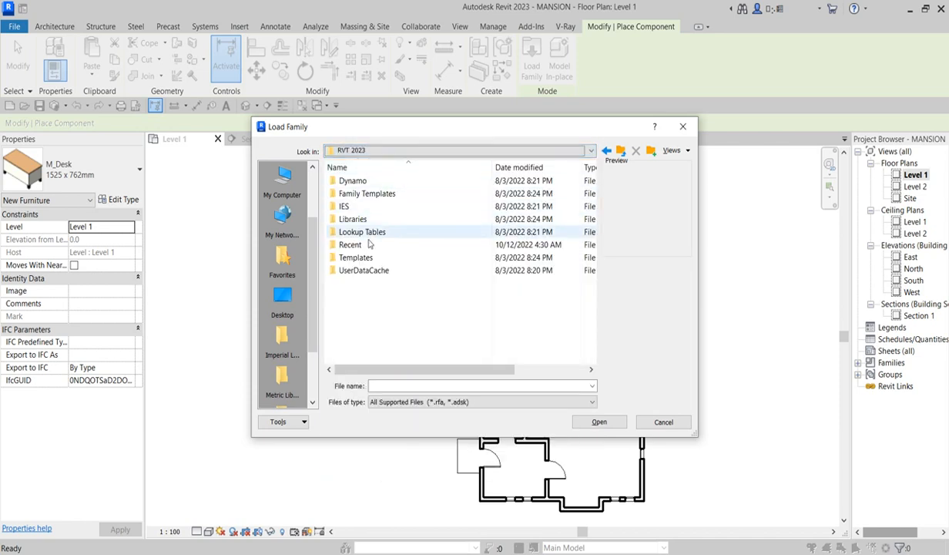
pyautogui.doubleClick(368, 194)
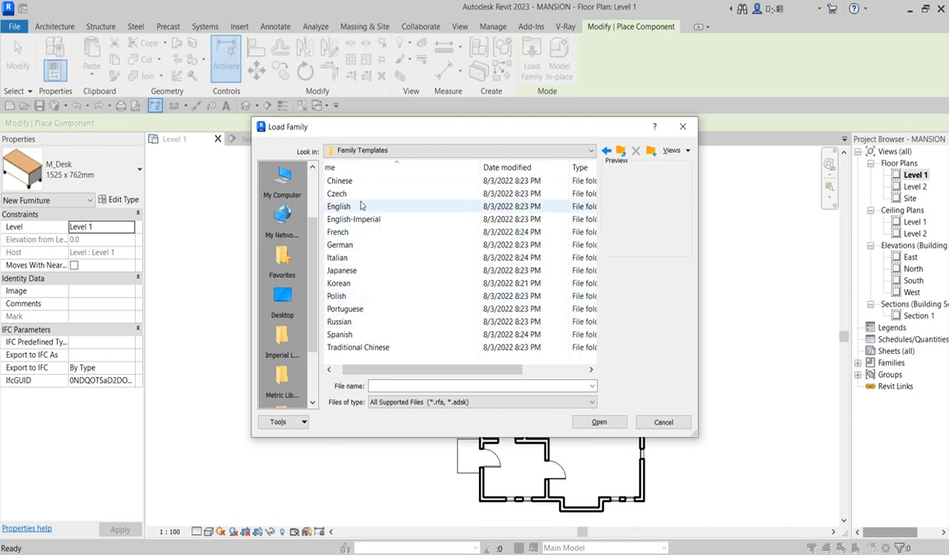
pyautogui.doubleClick(358, 207)
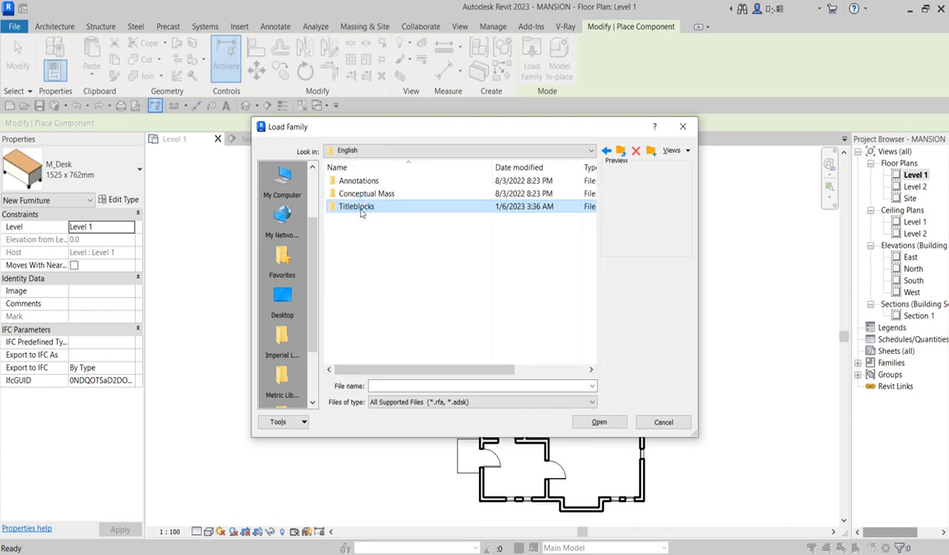
pyautogui.click(377, 181)
pyautogui.doubleClick(377, 181)
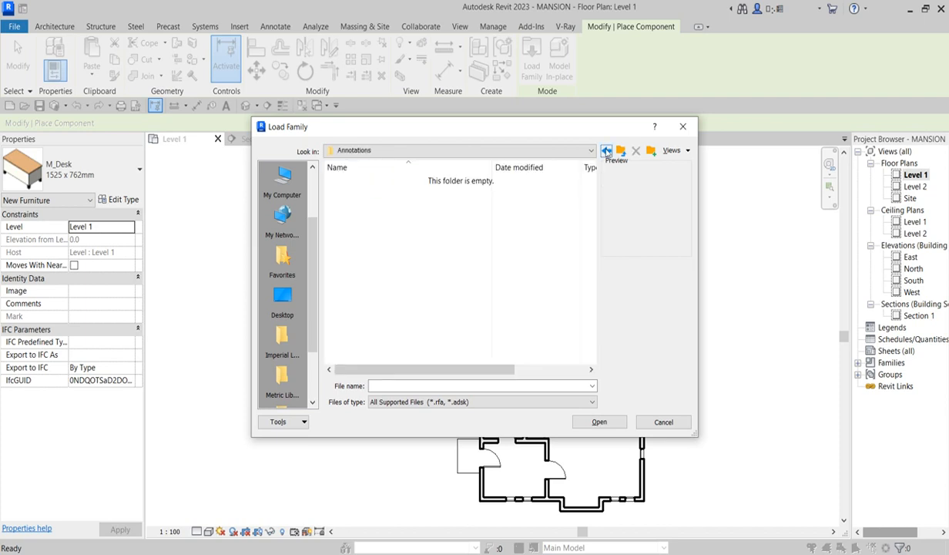
pyautogui.click(606, 151)
pyautogui.doubleClick(341, 204)
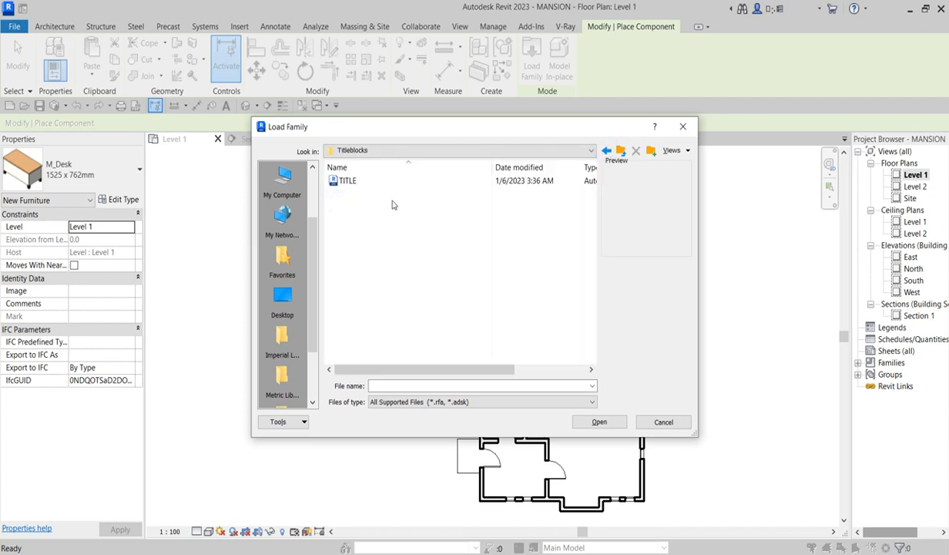
pyautogui.click(606, 151)
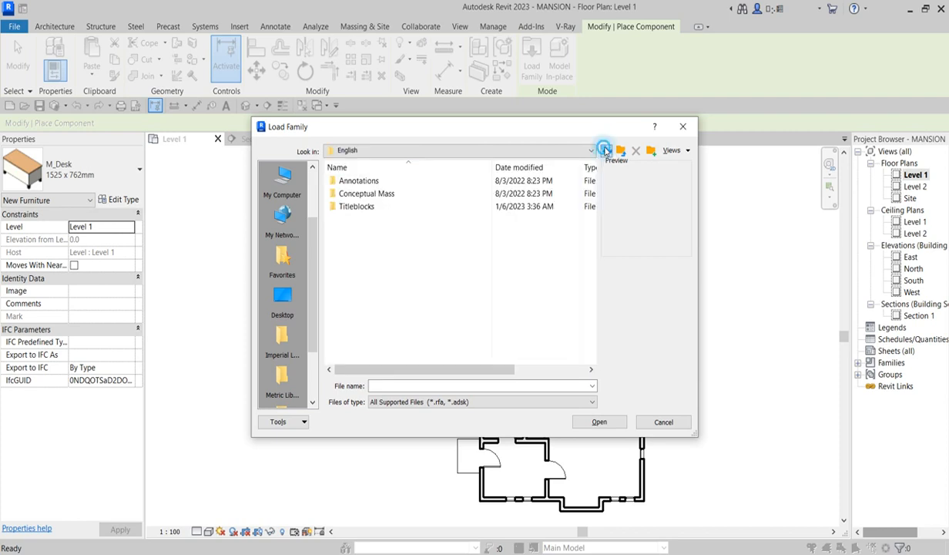
# Step: Check the first subfolder of the Traditional Chinese family templates for components, and leave Load Family and component placement without loading anything
pyautogui.click(606, 151)
pyautogui.hscroll(2, 415, 298)
pyautogui.hscroll(-3, 415, 298)
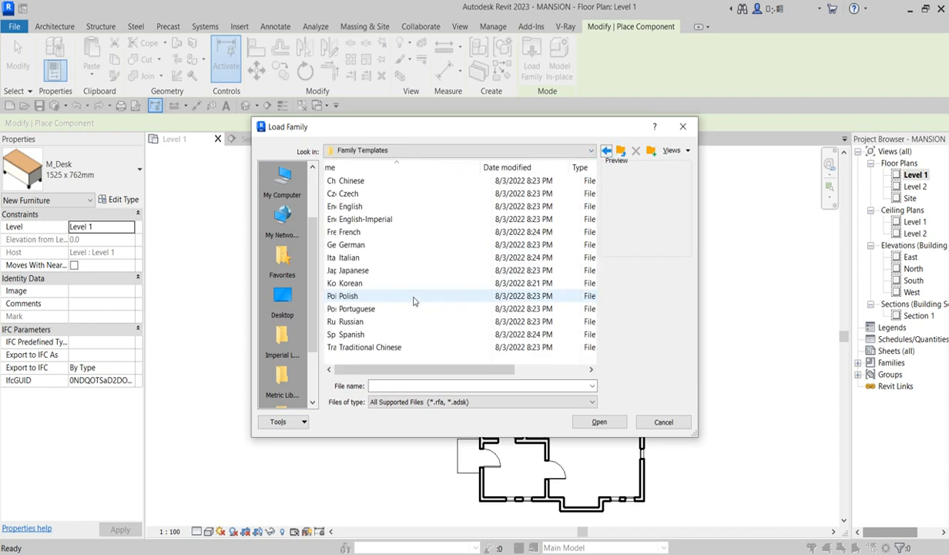
pyautogui.doubleClick(360, 348)
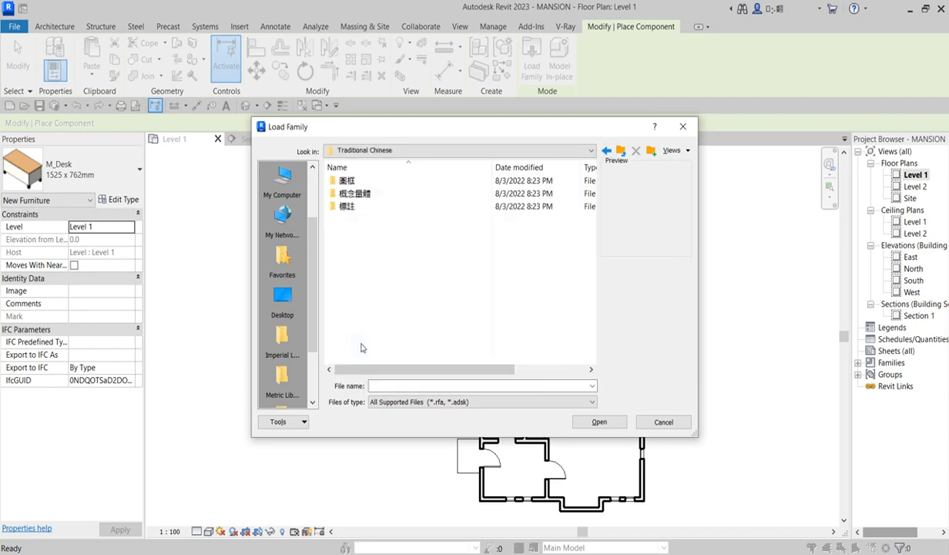
pyautogui.doubleClick(347, 179)
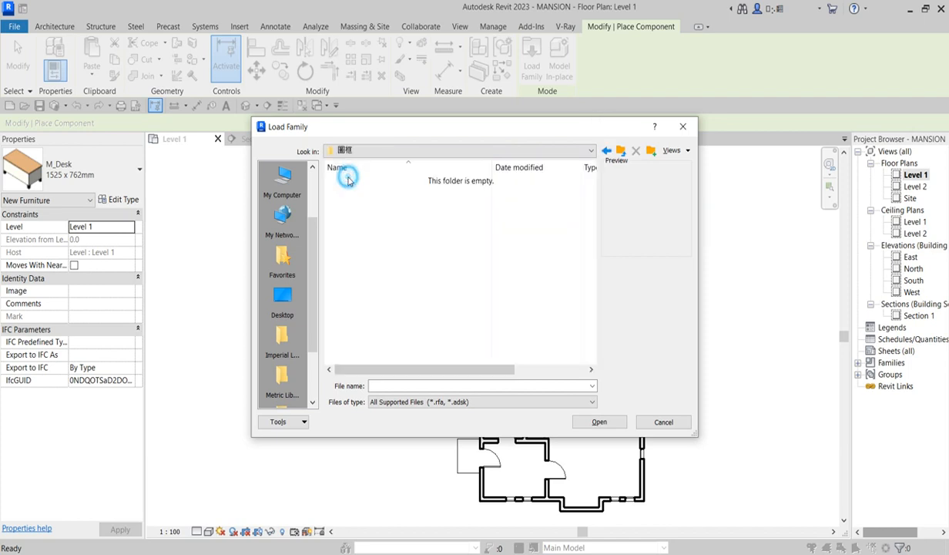
pyautogui.click(682, 126)
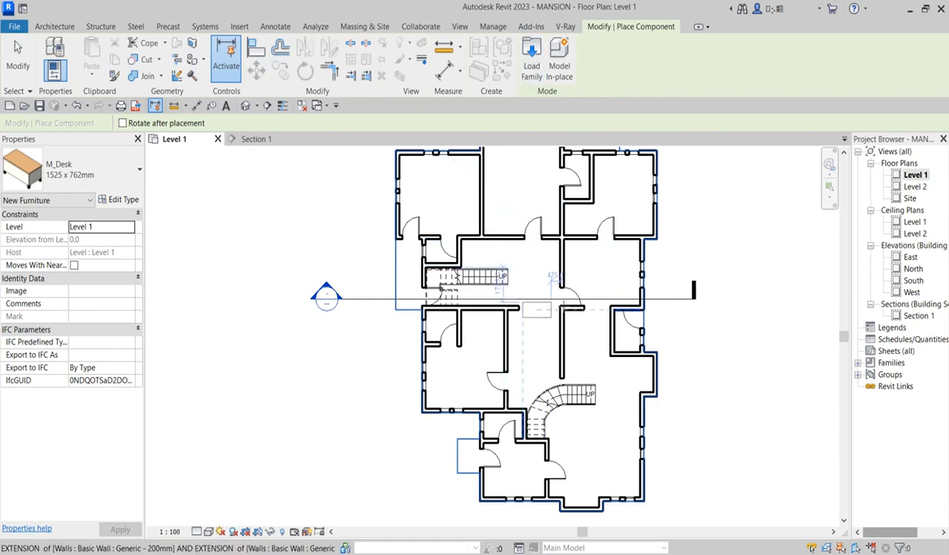
pyautogui.scroll(2, 546, 304)
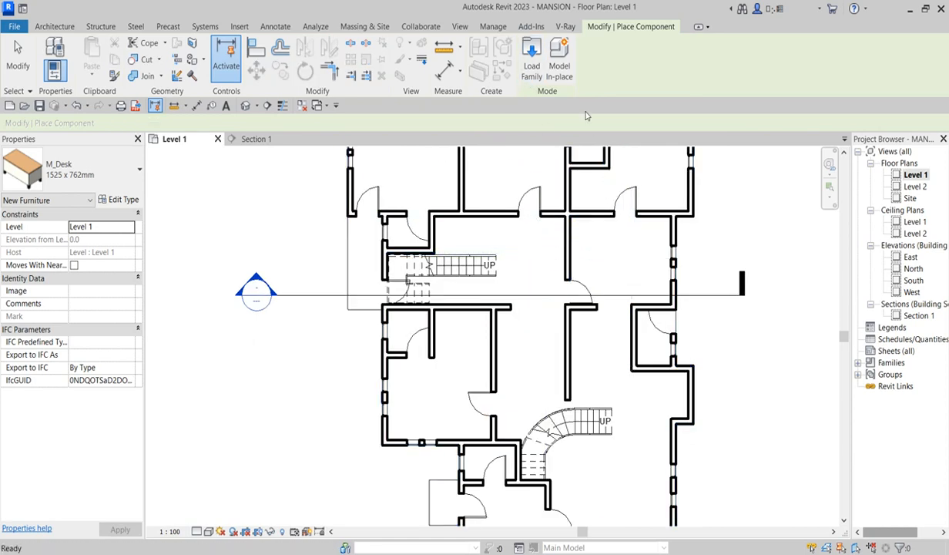
pyautogui.press('Escape')
pyautogui.press('Escape')
# Step: Examine the whole Level 1 plan, checking the rooms, doors, windows and stairs from the north rooms to the south entrance
pyautogui.scroll(-3, 478, 277)
pyautogui.scroll(3, 557, 216)
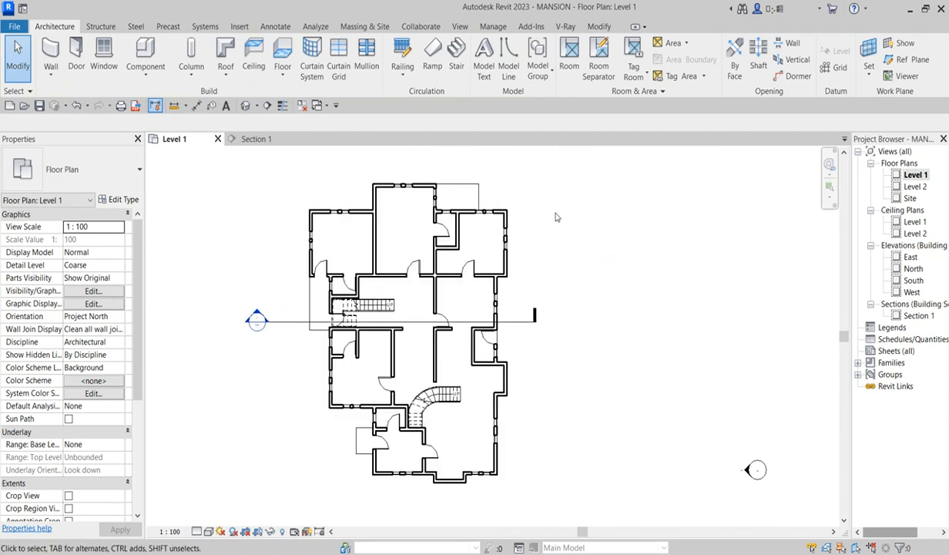
pyautogui.scroll(-3, 505, 262)
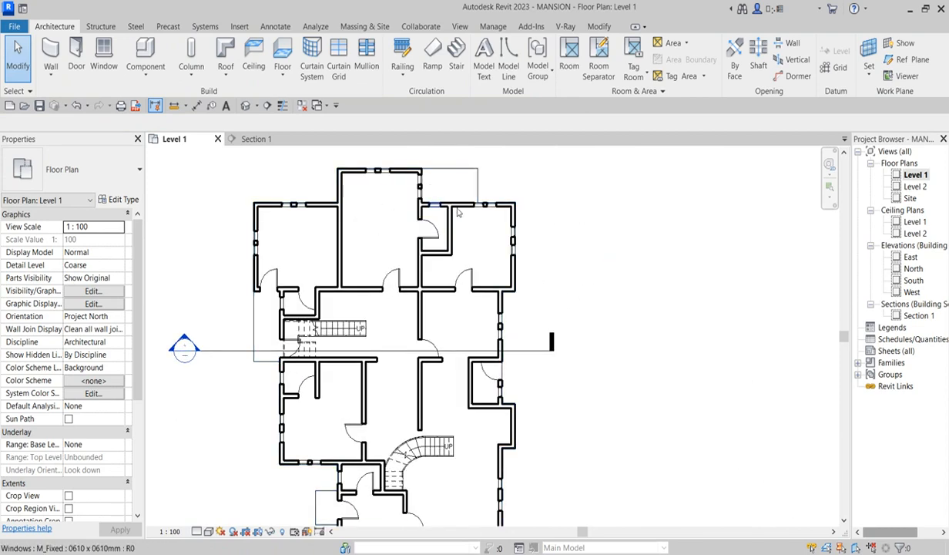
pyautogui.scroll(3, 426, 416)
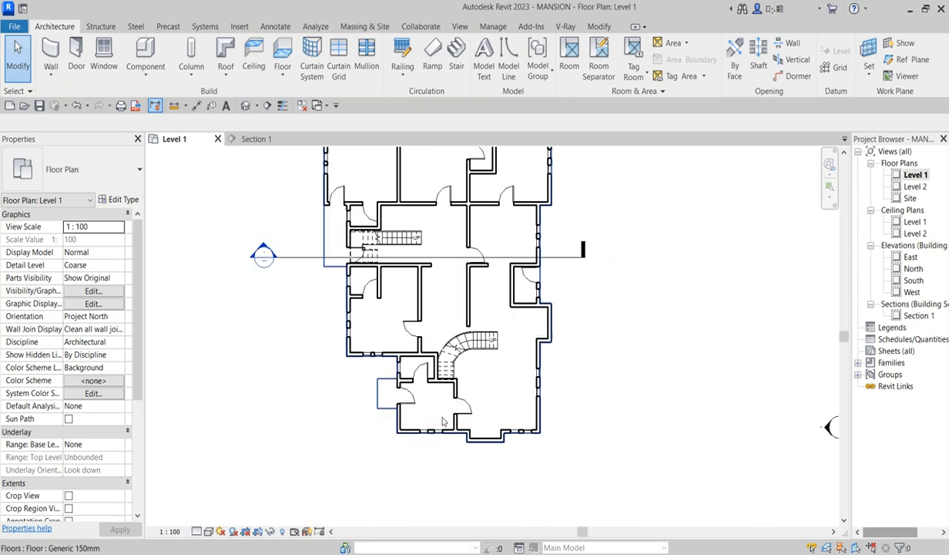
pyautogui.scroll(-2, 467, 257)
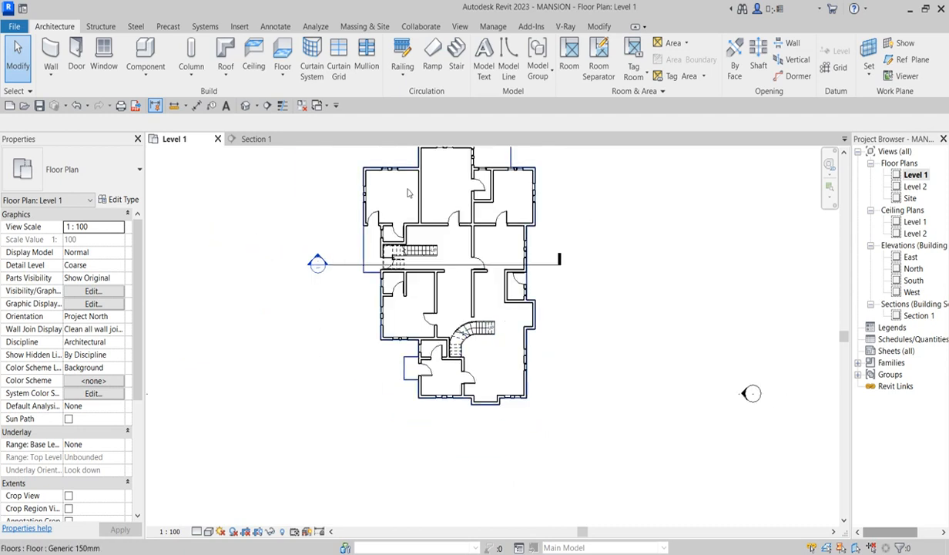
pyautogui.scroll(-1, 437, 381)
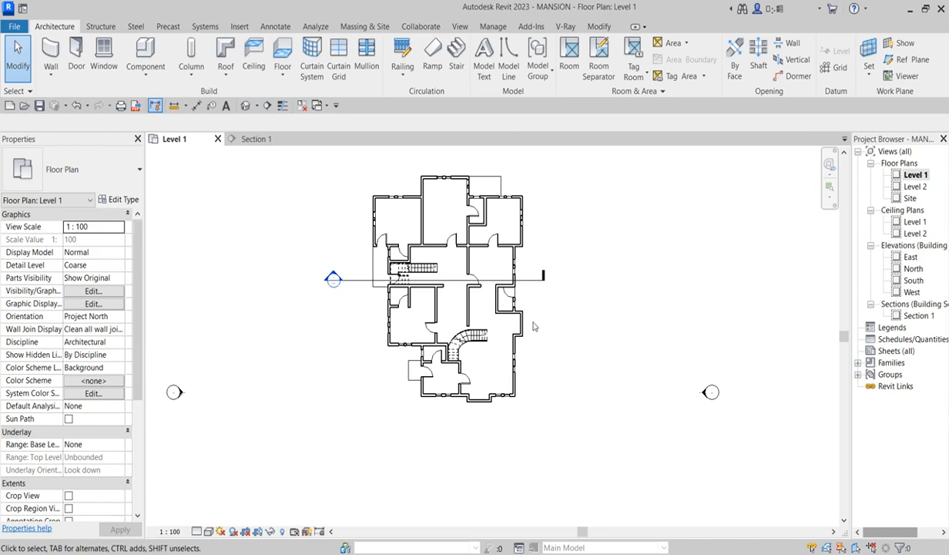
pyautogui.scroll(1, 408, 221)
pyautogui.scroll(3, 470, 270)
pyautogui.scroll(-4, 463, 270)
pyautogui.scroll(4, 485, 277)
pyautogui.scroll(-4, 494, 292)
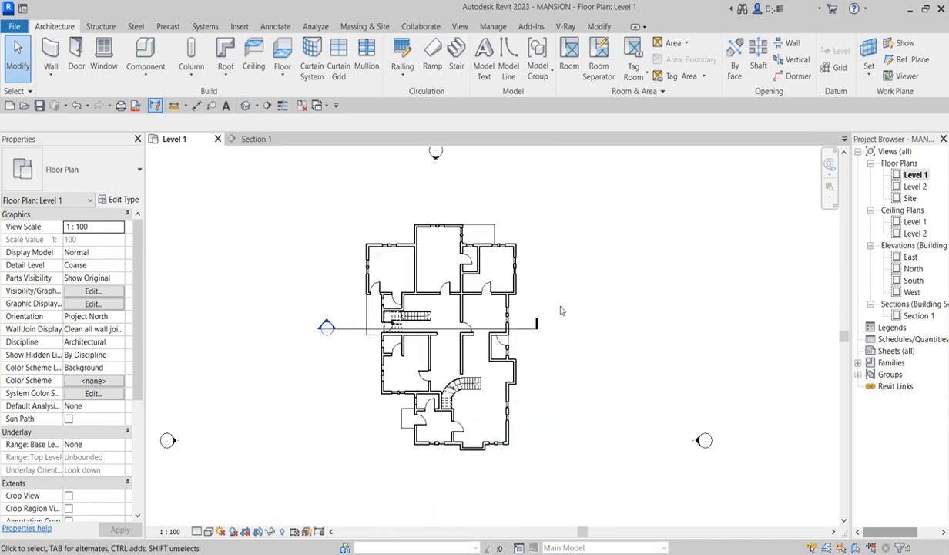
pyautogui.scroll(1, 516, 498)
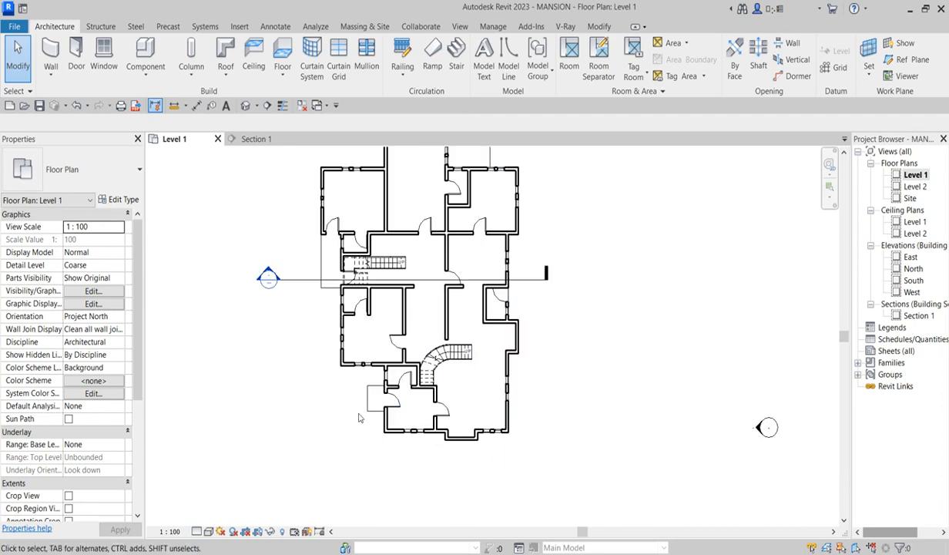